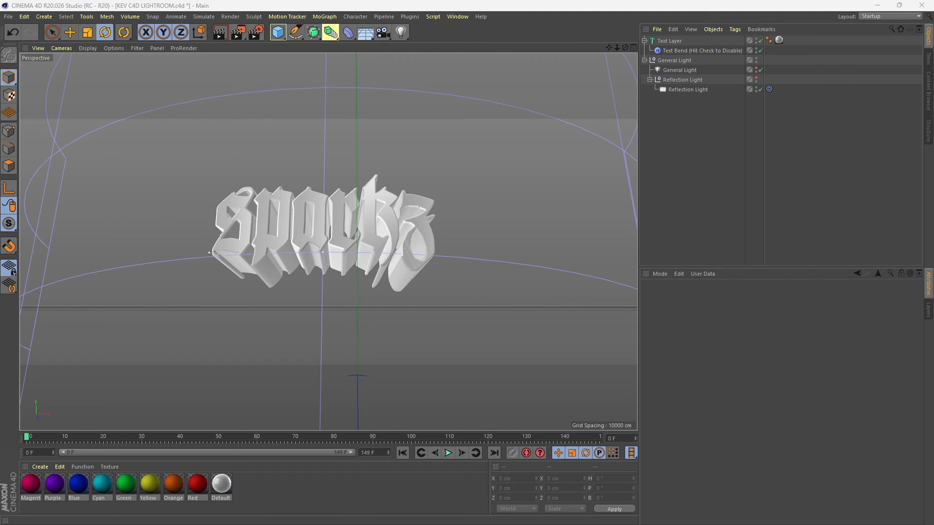
Select the Text Layer and compare the text with its Text Bend deformer disabled and re-enabled
{"action": "left_click", "coordinate": [669, 41]}
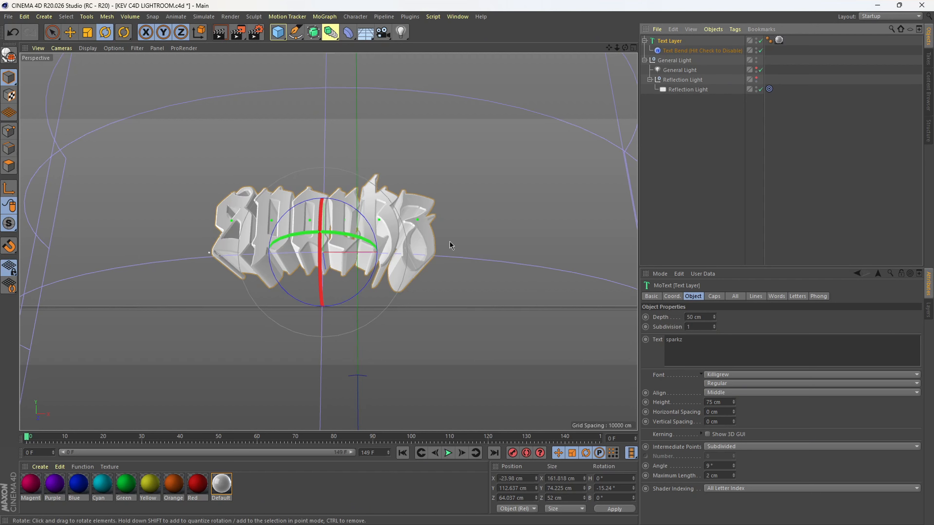
{"action": "left_click", "coordinate": [761, 51]}
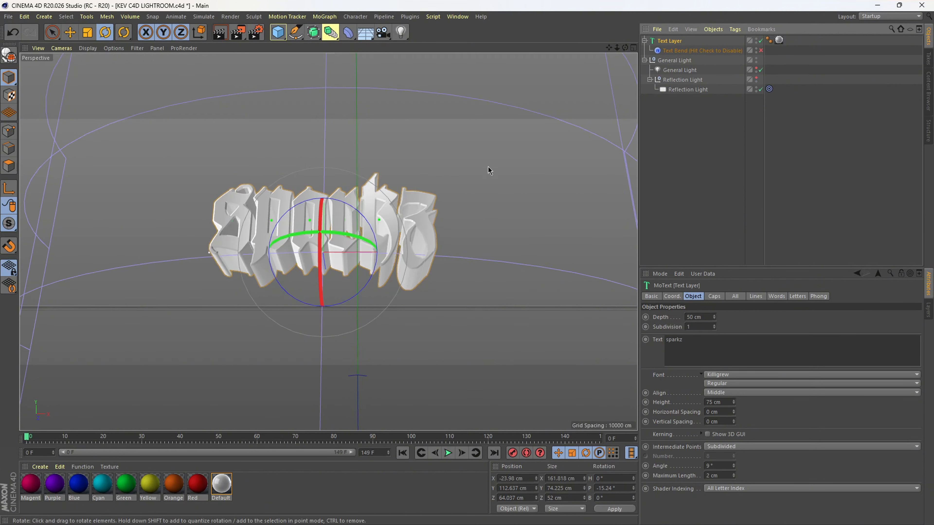
{"action": "left_click", "coordinate": [761, 51]}
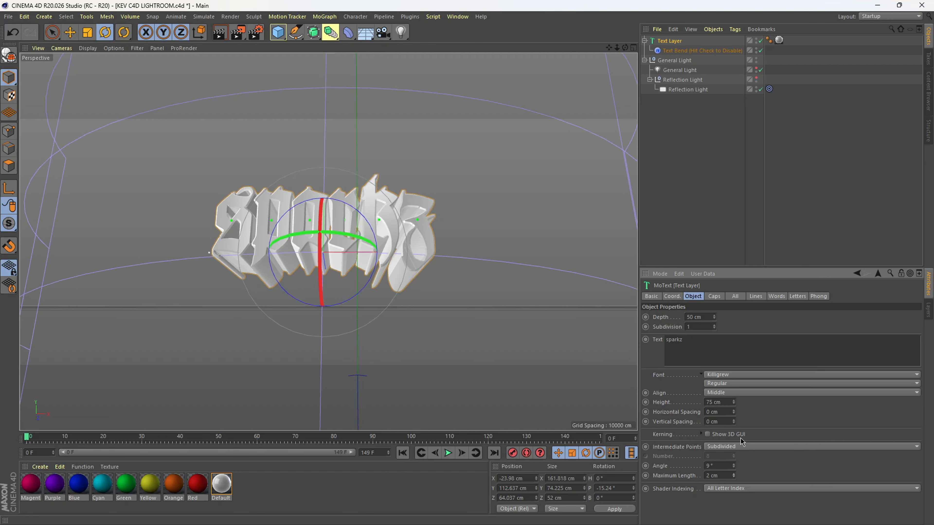
Try spacing individual letters of the text with the 3D kerning handles, undo the changes and hide the handles
{"action": "left_click", "coordinate": [708, 435]}
{"action": "left_click_drag", "start_coordinate": [415, 167], "coordinate": [433, 173]}
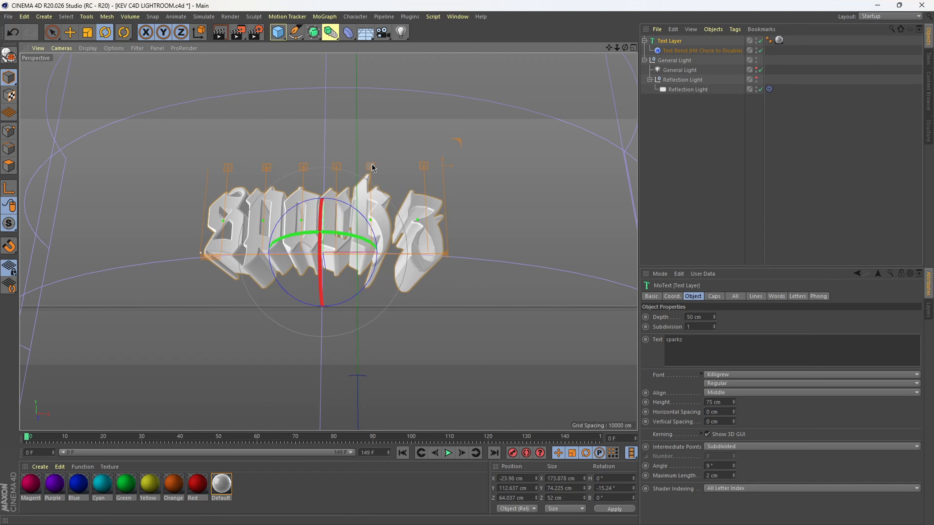
{"action": "left_click_drag", "start_coordinate": [372, 166], "coordinate": [336, 170]}
{"action": "key", "text": "ctrl+z"}
{"action": "key", "text": "ctrl+z"}
{"action": "key", "text": "ctrl+z"}
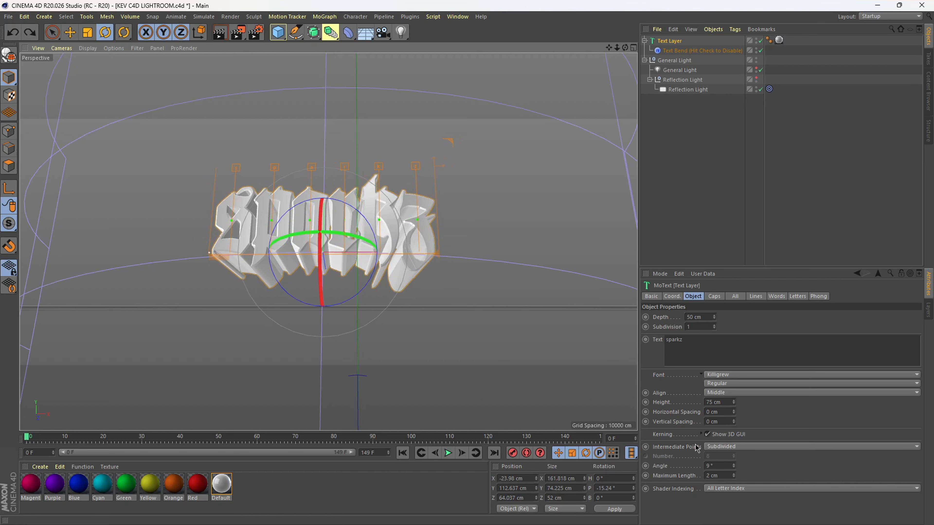
{"action": "left_click", "coordinate": [707, 435]}
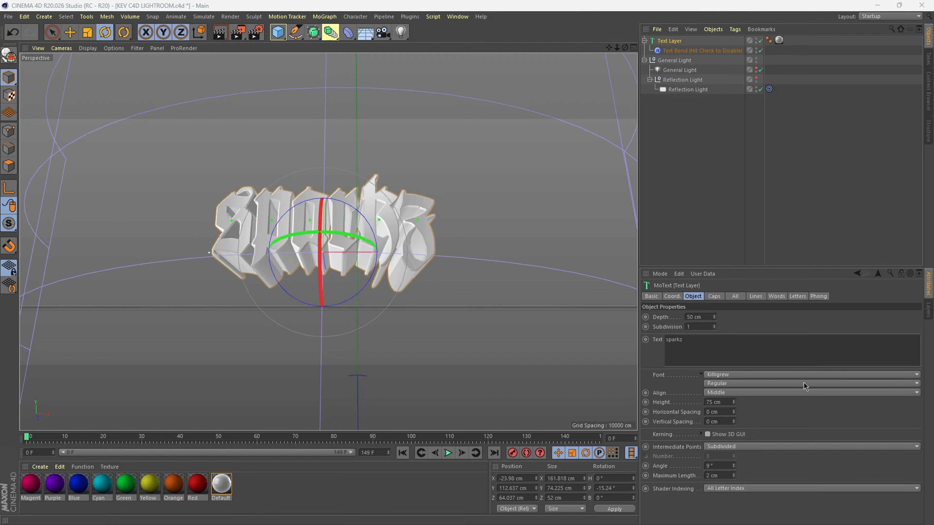
Try the text's horizontal spacing at values between 10 cm and -1 cm, returning it to 0 cm
{"action": "left_click", "coordinate": [734, 411]}
{"action": "left_click", "coordinate": [734, 411]}
{"action": "left_click", "coordinate": [734, 411]}
{"action": "left_click", "coordinate": [734, 411]}
{"action": "left_click", "coordinate": [734, 411]}
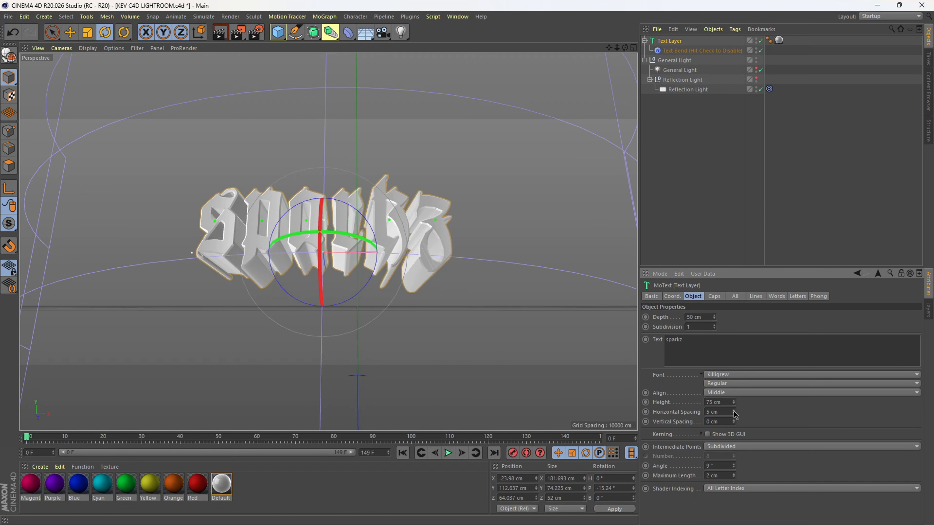
{"action": "left_click", "coordinate": [734, 412]}
{"action": "left_click", "coordinate": [735, 411]}
{"action": "left_click", "coordinate": [734, 411]}
{"action": "left_click", "coordinate": [734, 412]}
{"action": "left_click", "coordinate": [734, 411]}
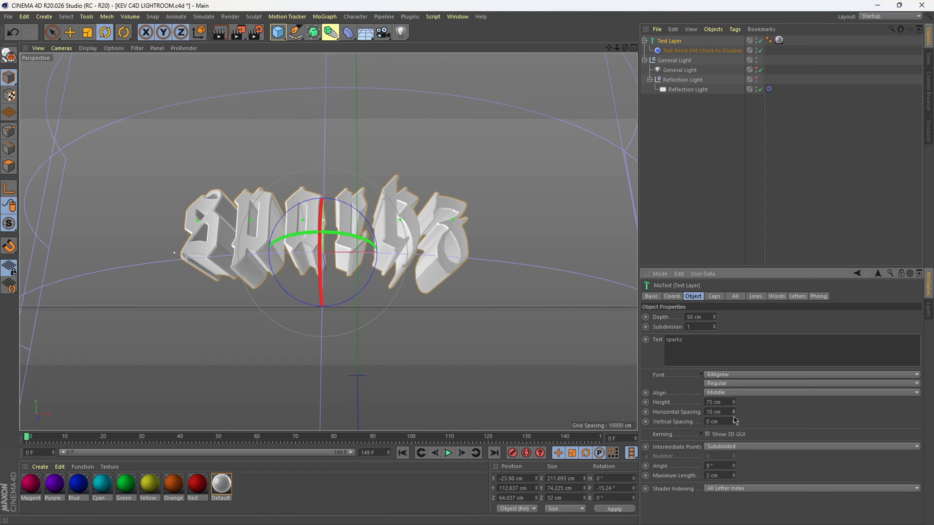
{"action": "left_click", "coordinate": [734, 414]}
{"action": "left_click", "coordinate": [734, 414]}
{"action": "left_click", "coordinate": [734, 414]}
{"action": "left_click", "coordinate": [734, 414]}
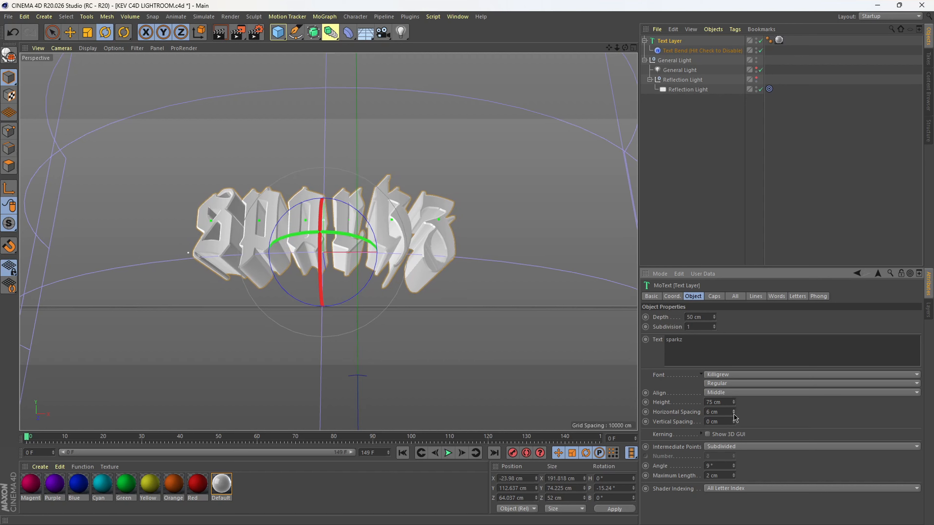
{"action": "left_click", "coordinate": [733, 414]}
{"action": "left_click", "coordinate": [733, 414]}
{"action": "left_click", "coordinate": [734, 414]}
{"action": "left_click", "coordinate": [734, 414]}
{"action": "left_click", "coordinate": [734, 414]}
{"action": "left_click", "coordinate": [733, 414]}
{"action": "left_click", "coordinate": [734, 414]}
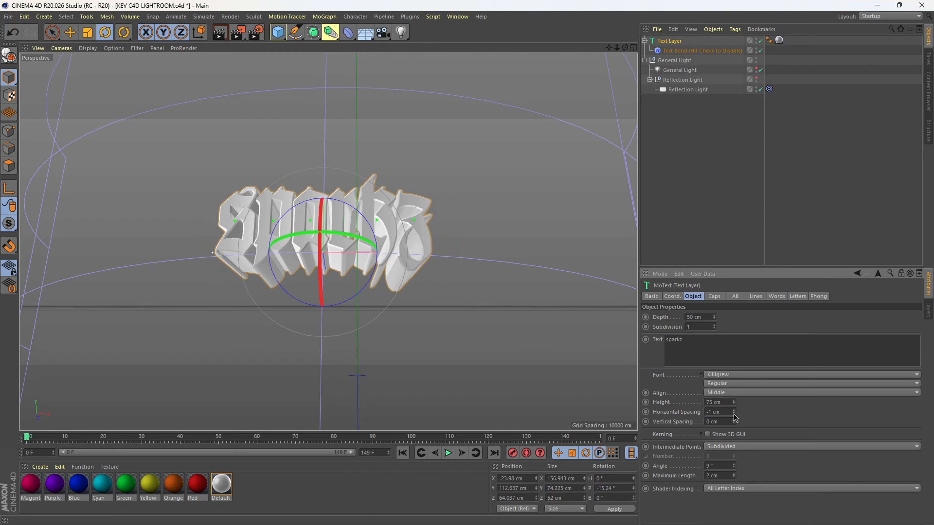
{"action": "left_click", "coordinate": [734, 410]}
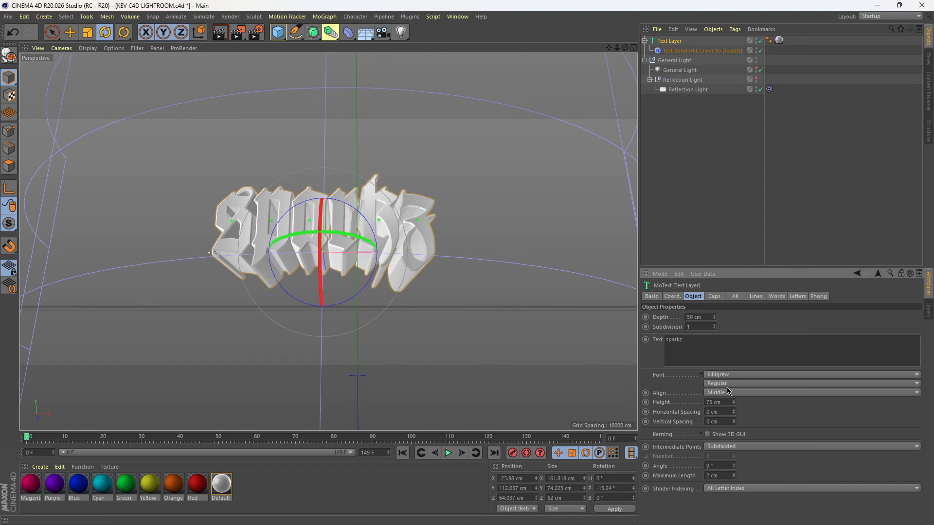
Set the text's horizontal spacing to 4 cm and deselect the Text Layer
{"action": "left_click", "coordinate": [734, 411]}
{"action": "left_click", "coordinate": [733, 410]}
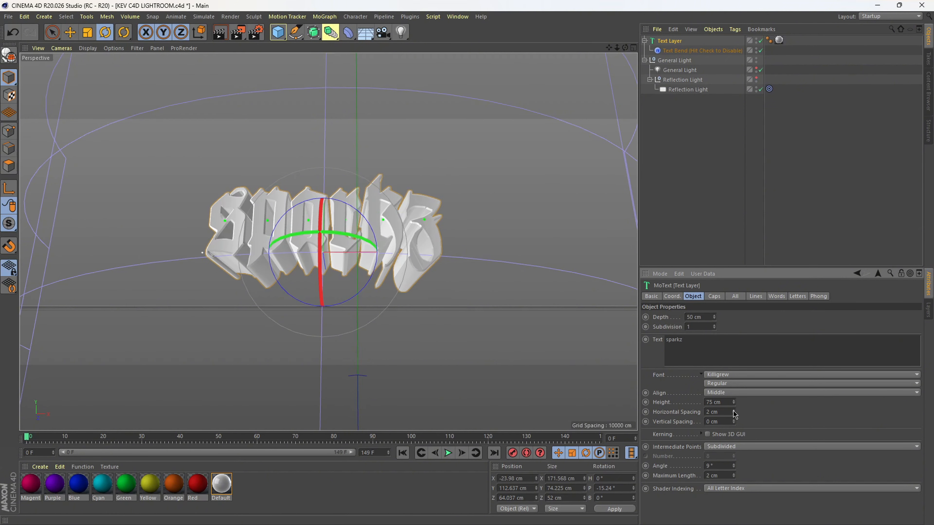
{"action": "left_click", "coordinate": [733, 410]}
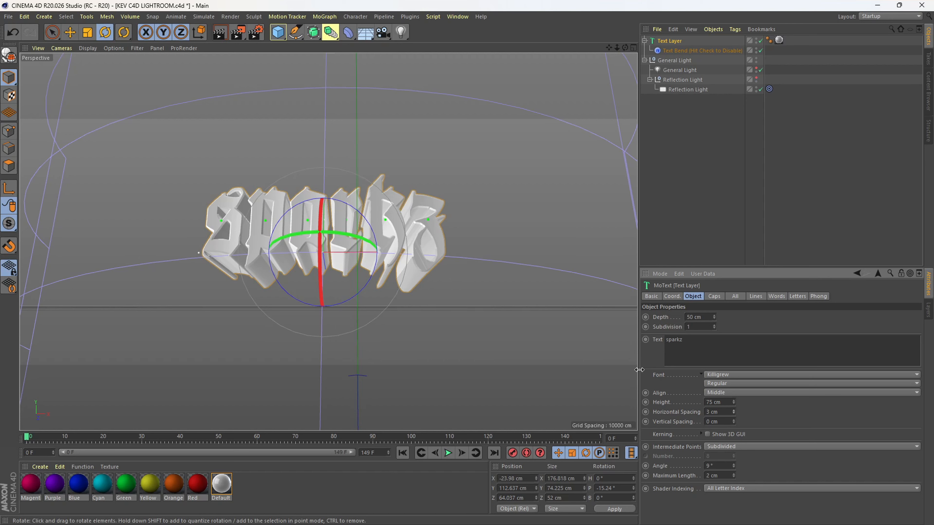
{"action": "left_click", "coordinate": [733, 410]}
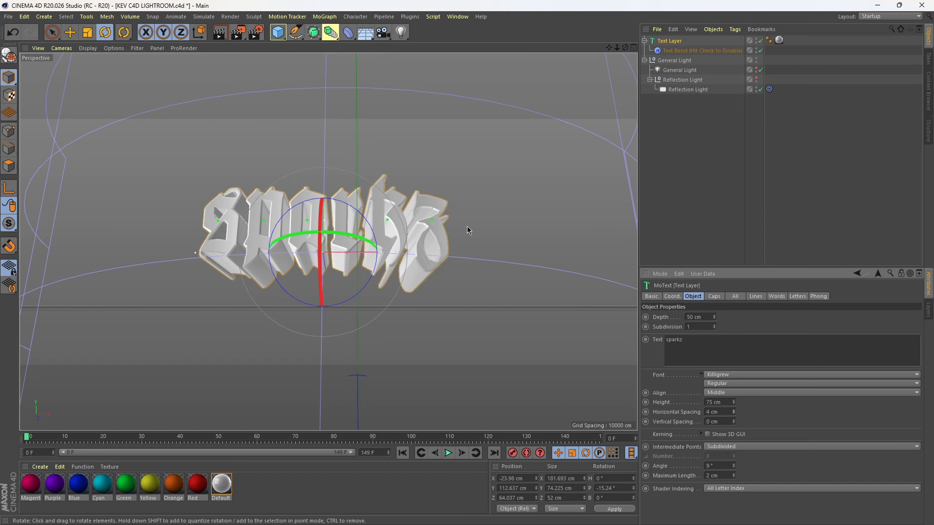
{"action": "left_click", "coordinate": [669, 148]}
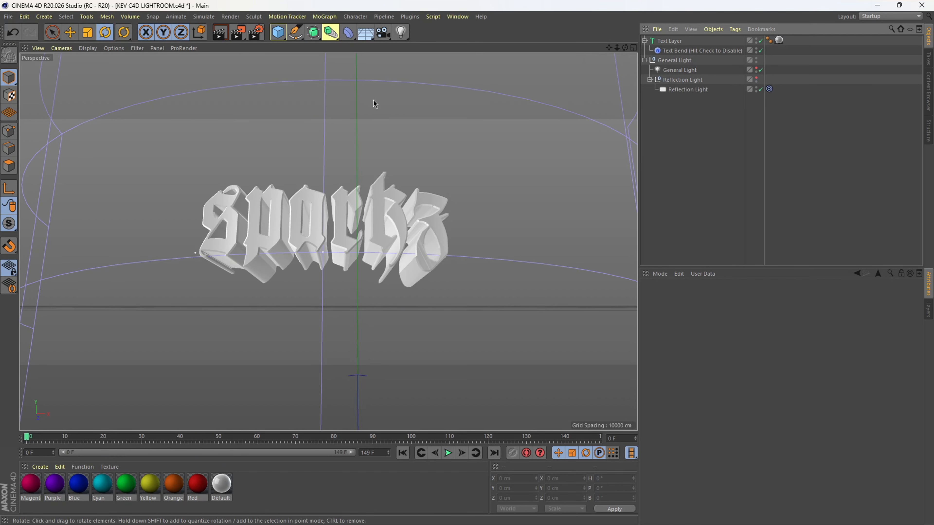
Set the render output file to sparkzz3d in the Photoshop Patterns folder in the render settings
{"action": "left_click", "coordinate": [259, 35]}
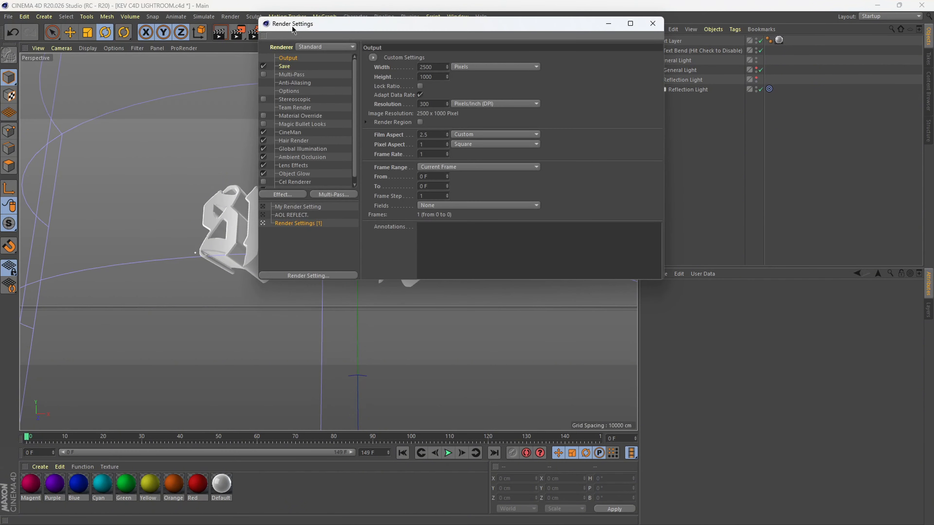
{"action": "left_click_drag", "start_coordinate": [292, 27], "coordinate": [360, 45]}
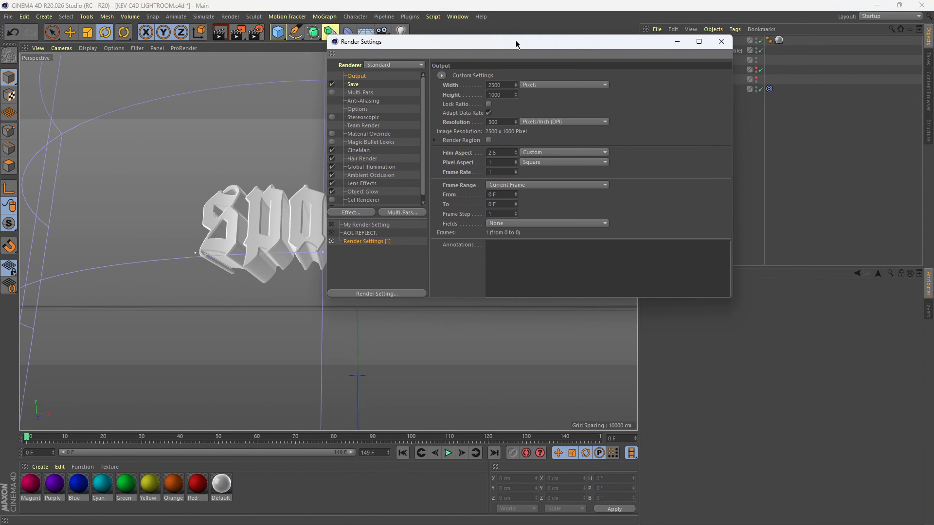
{"action": "left_click_drag", "start_coordinate": [517, 44], "coordinate": [444, 35]}
{"action": "left_click", "coordinate": [284, 75]}
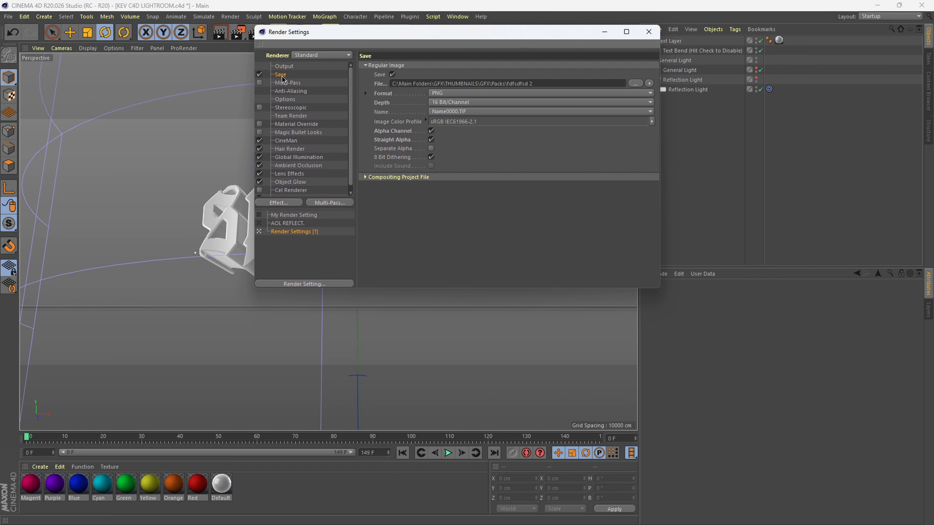
{"action": "left_click", "coordinate": [635, 83]}
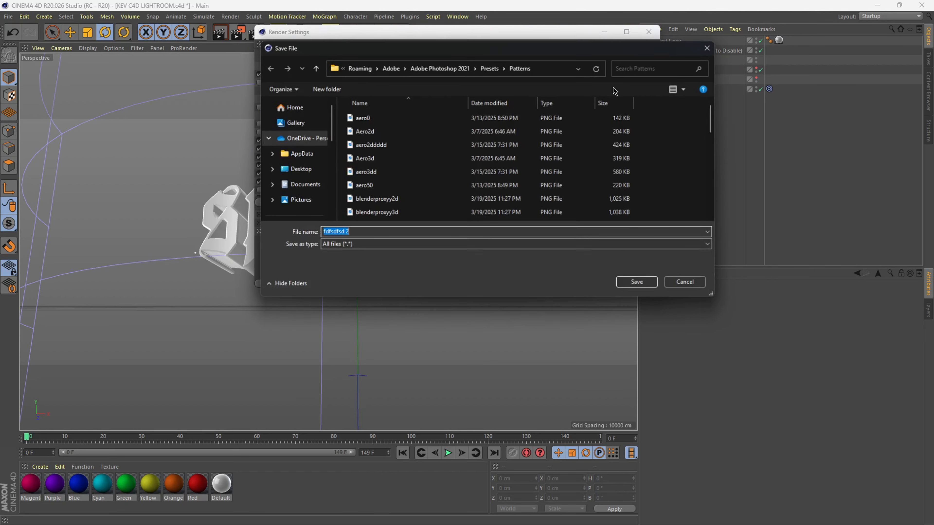
{"action": "scroll", "coordinate": [308, 192], "scroll_direction": "down", "scroll_amount": 6}
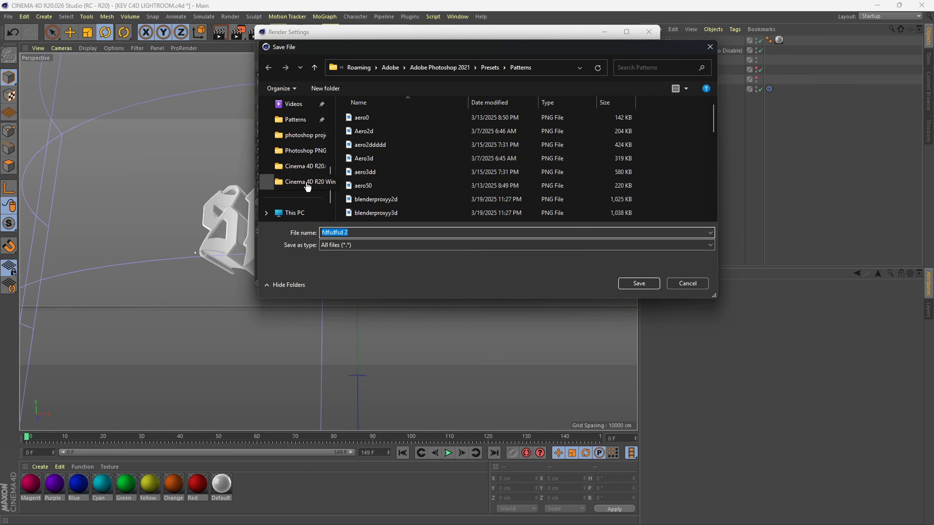
{"action": "left_click", "coordinate": [294, 124]}
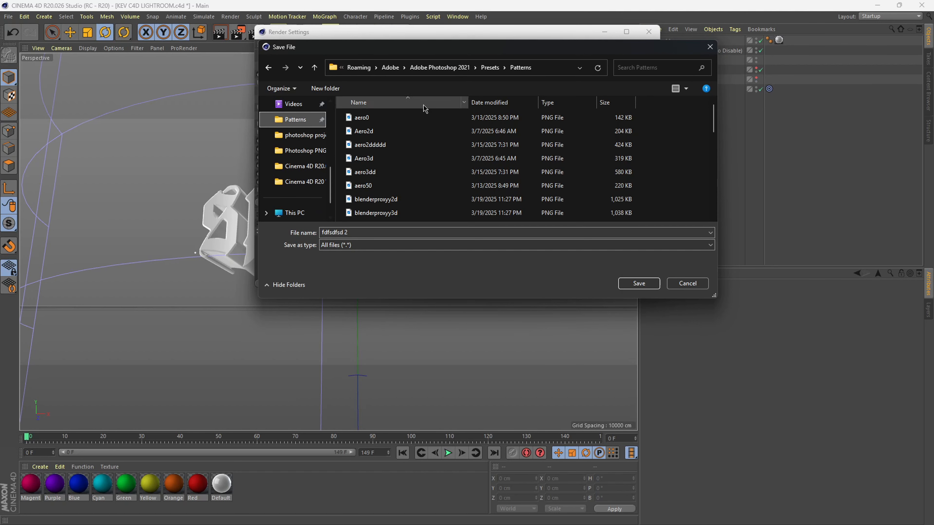
{"action": "left_click", "coordinate": [363, 231]}
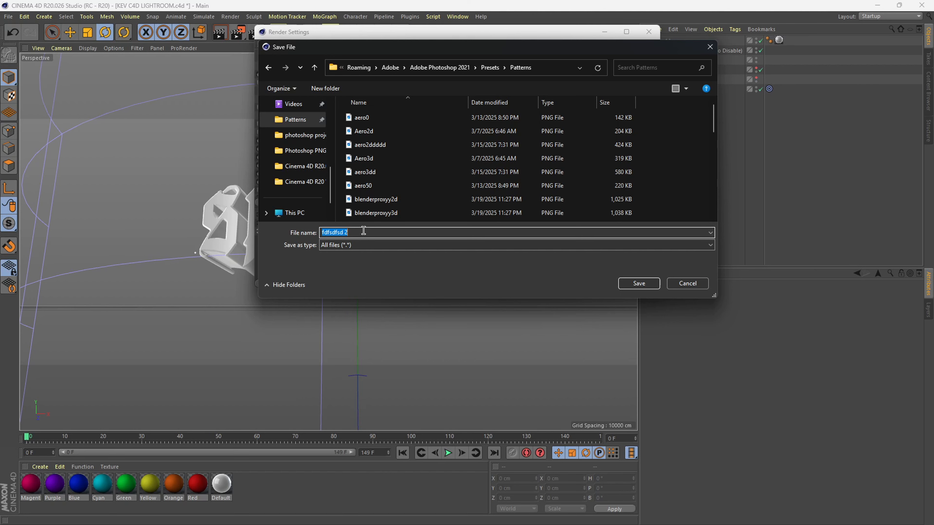
{"action": "type", "text": "sparkzz3d"}
{"action": "left_click", "coordinate": [626, 285]}
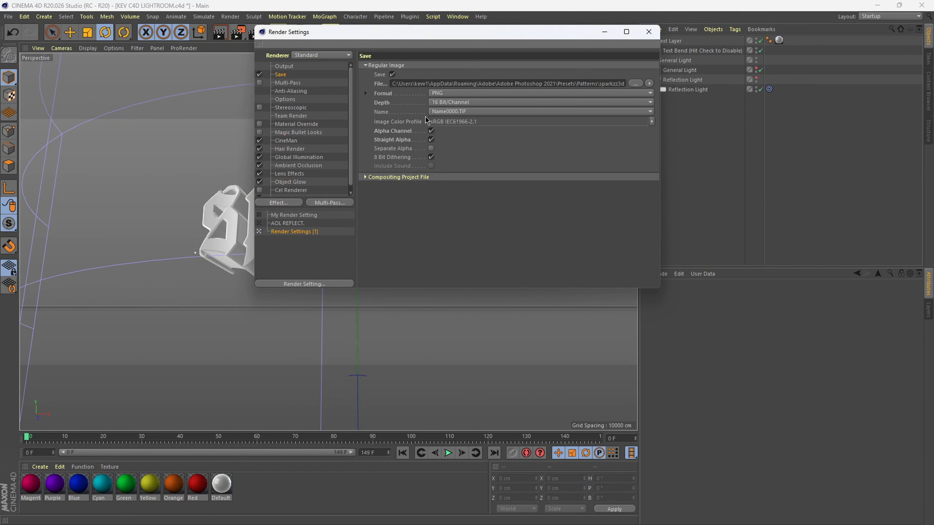
{"action": "left_click", "coordinate": [648, 33]}
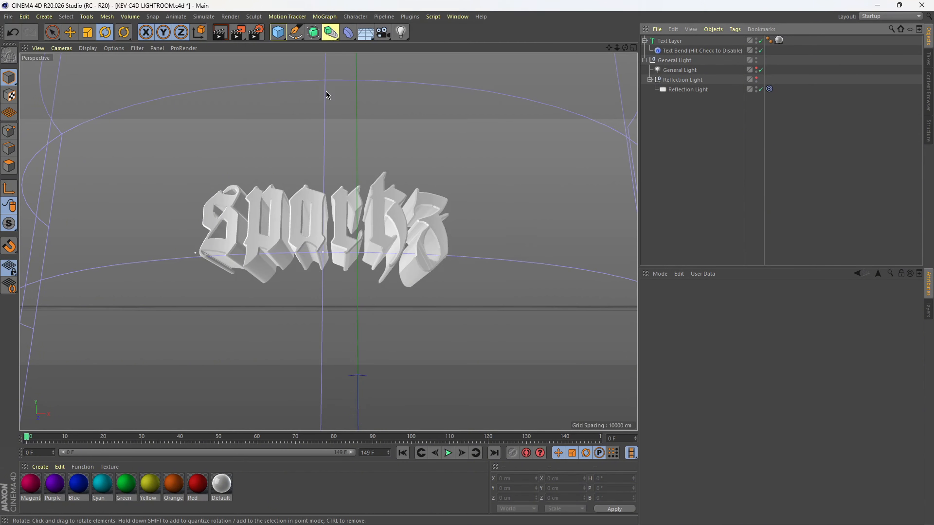
Render the text scene to the Picture Viewer and fit the whole word in view
{"action": "left_click", "coordinate": [237, 34]}
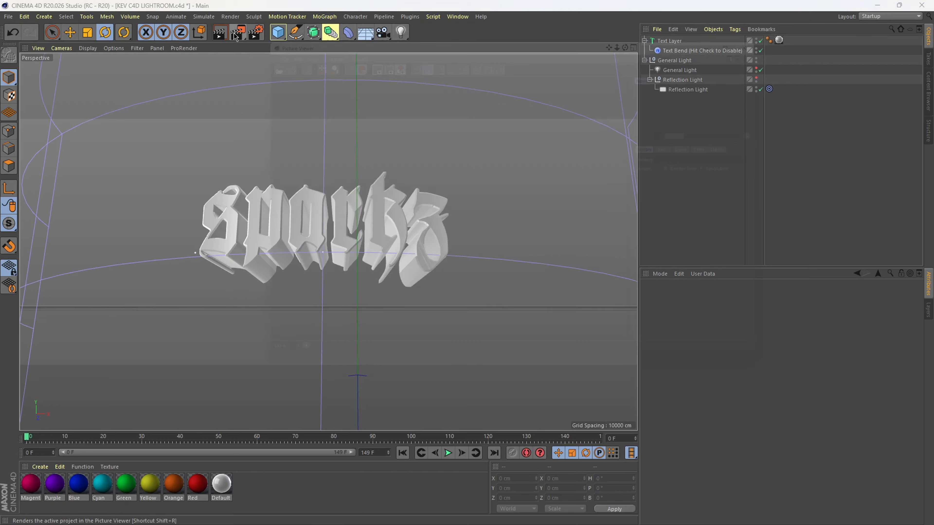
{"action": "left_click_drag", "start_coordinate": [563, 263], "coordinate": [227, 205]}
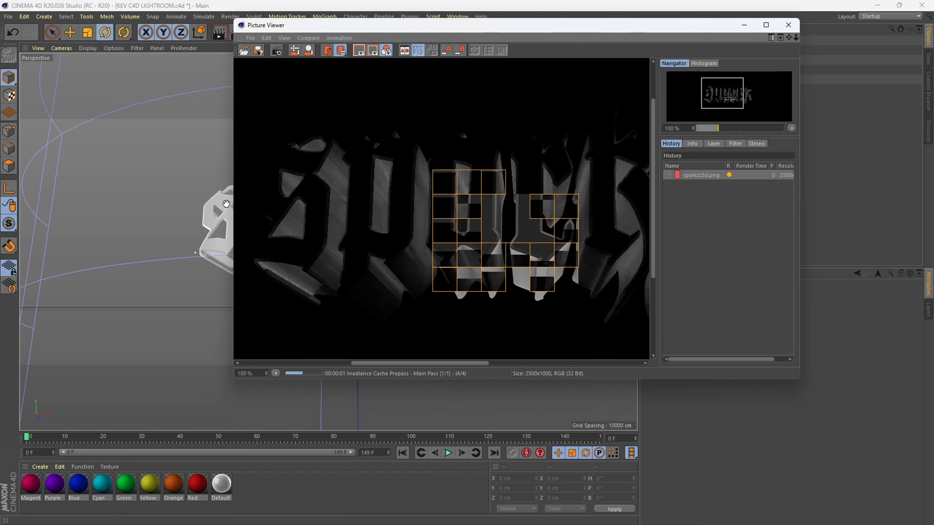
{"action": "scroll", "coordinate": [565, 219], "scroll_direction": "down", "scroll_amount": 4}
{"action": "left_click_drag", "start_coordinate": [566, 193], "coordinate": [483, 184]}
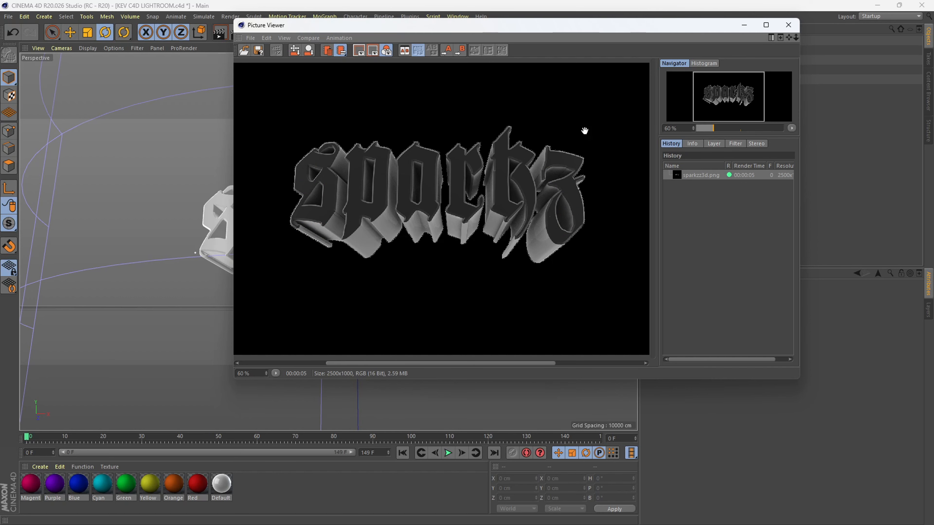
Save the render as an 8-bit PNG still with alpha channel named sparkzz3d in the Patterns folder, replacing the existing file
{"action": "left_click_drag", "start_coordinate": [520, 26], "coordinate": [478, 66]}
{"action": "left_click", "coordinate": [208, 79]}
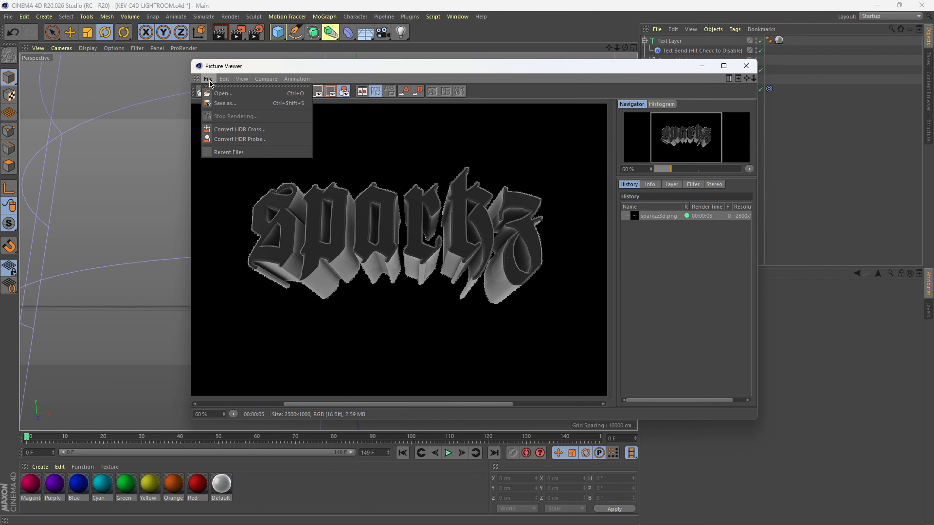
{"action": "left_click", "coordinate": [228, 100]}
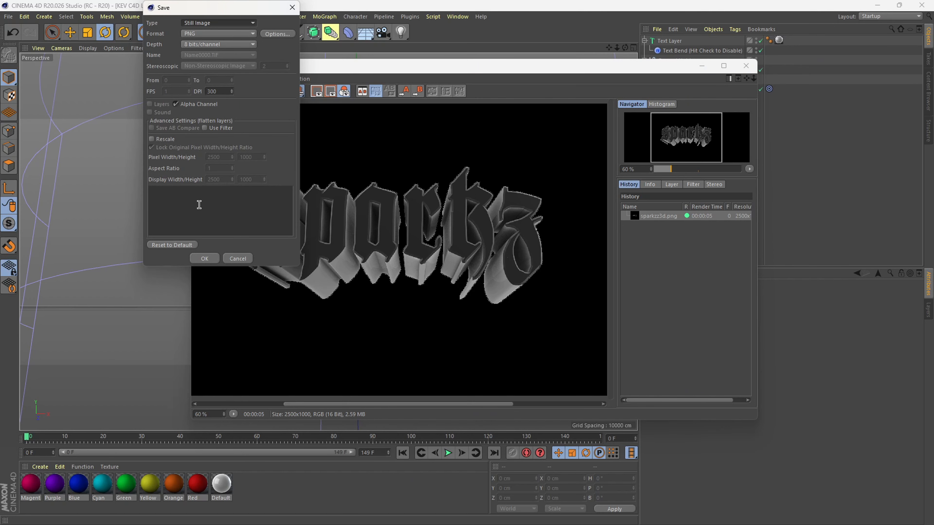
{"action": "left_click", "coordinate": [204, 258]}
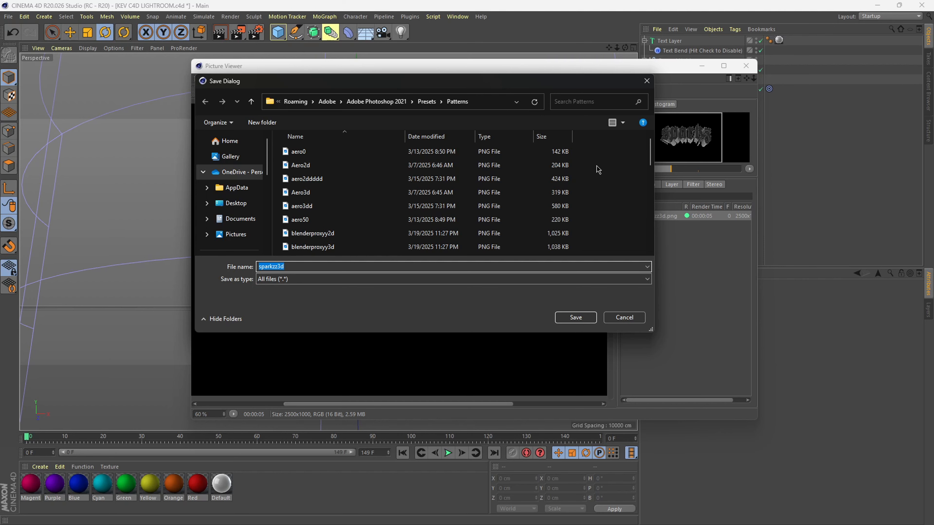
{"action": "left_click_drag", "start_coordinate": [497, 90], "coordinate": [449, 157]}
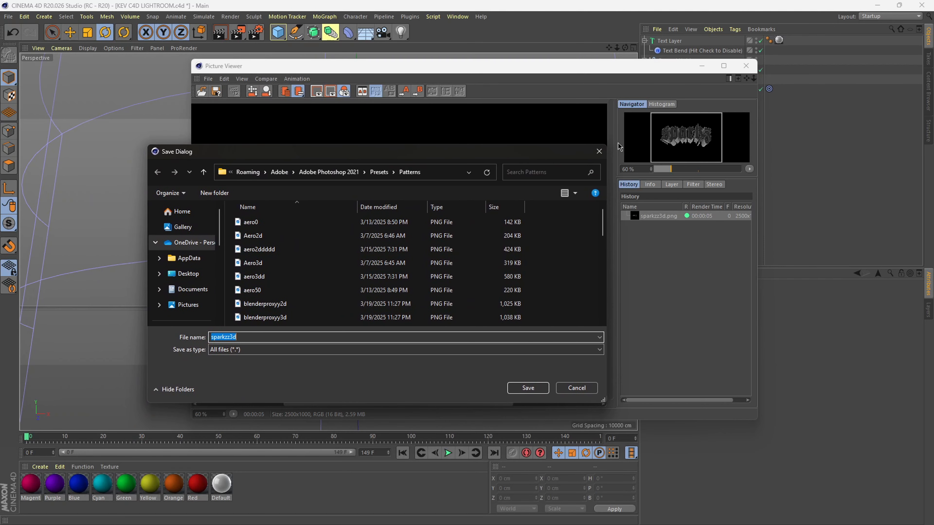
{"action": "left_click", "coordinate": [516, 392]}
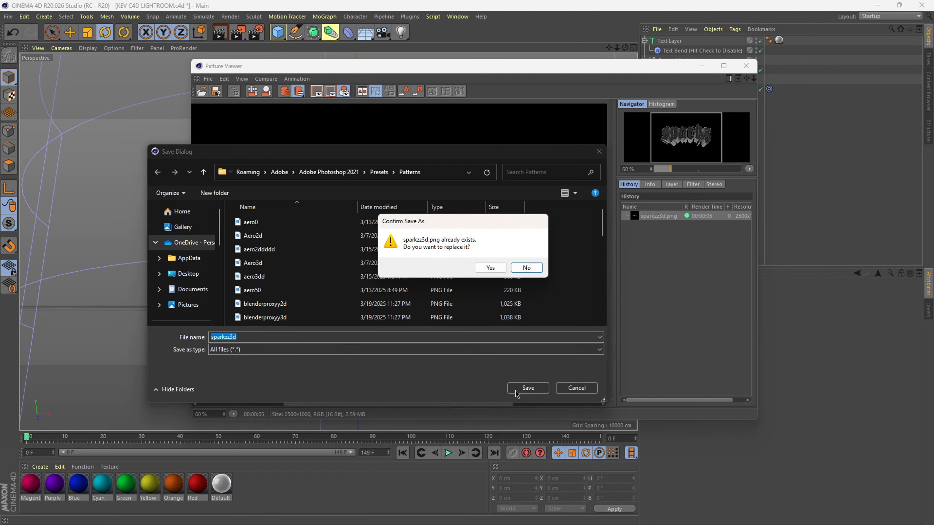
{"action": "left_click", "coordinate": [485, 268]}
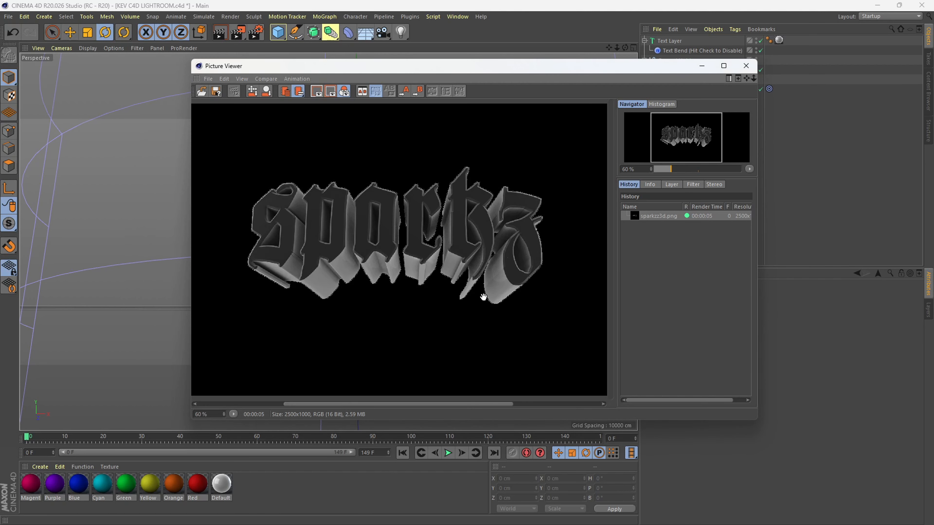
Switch to the image viewer to check the exported sparkzz3d.png with its transparent background
{"action": "mouse_move", "coordinate": [456, 244]}
{"action": "left_mouse_down"}
{"action": "mouse_move", "coordinate": [468, 255]}
{"action": "mouse_move", "coordinate": [460, 252]}
{"action": "left_mouse_up"}
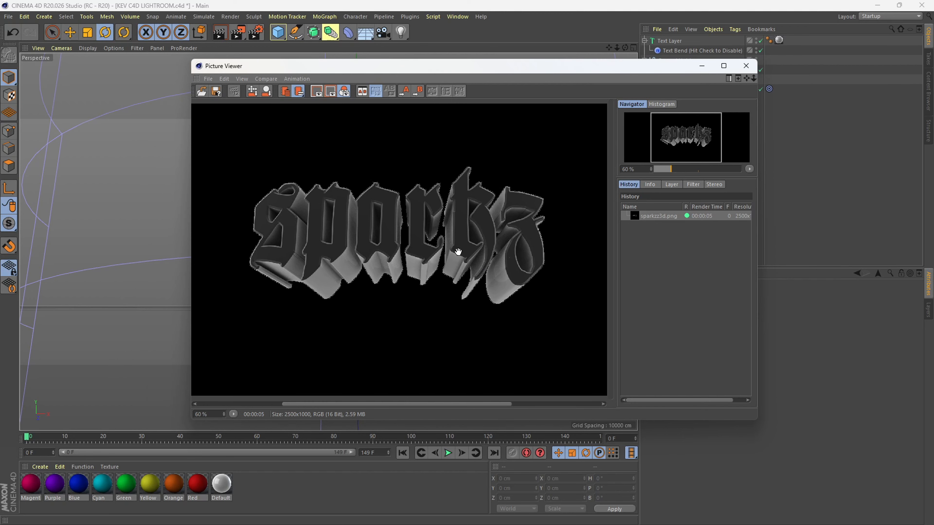
{"action": "left_click", "coordinate": [415, 515]}
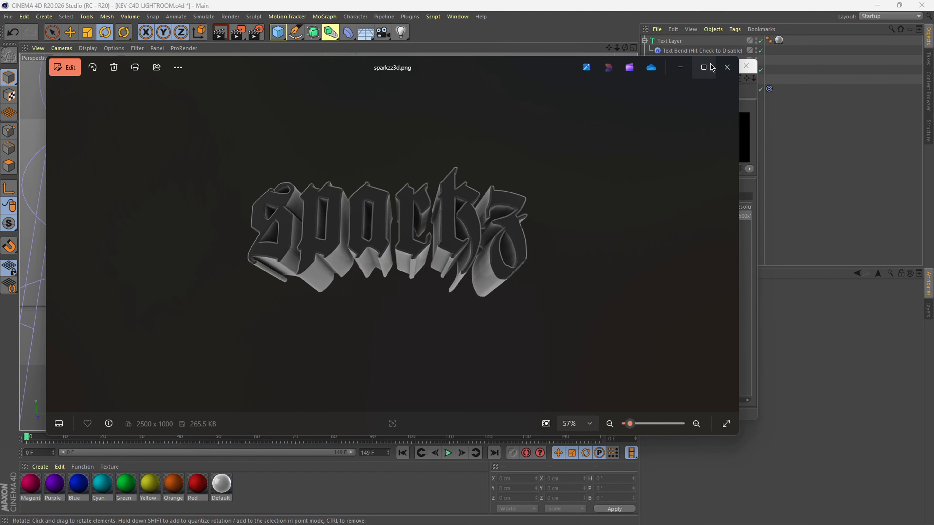
Close the sparkzz3d preview and flatten the sparkz text by setting its extrusion depth to 0 cm
{"action": "left_click", "coordinate": [727, 67]}
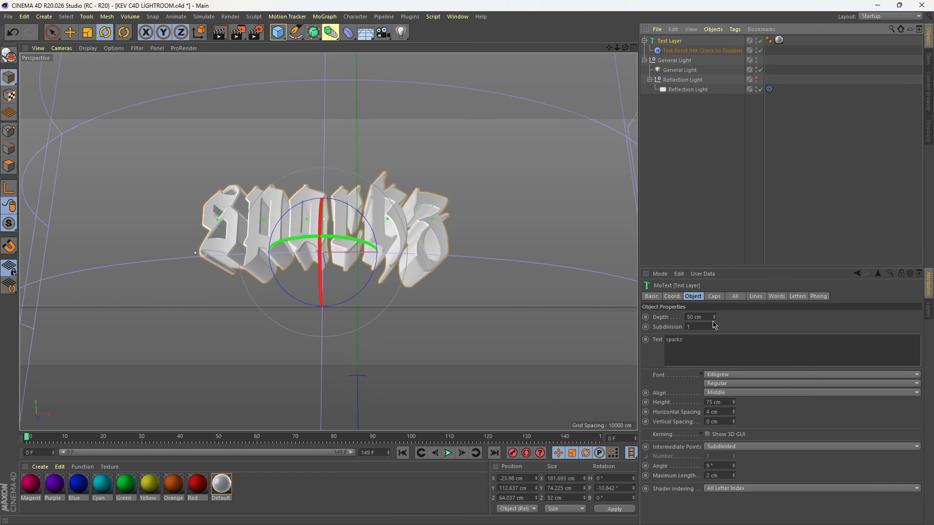
{"action": "left_click_drag", "start_coordinate": [716, 322], "coordinate": [716, 342]}
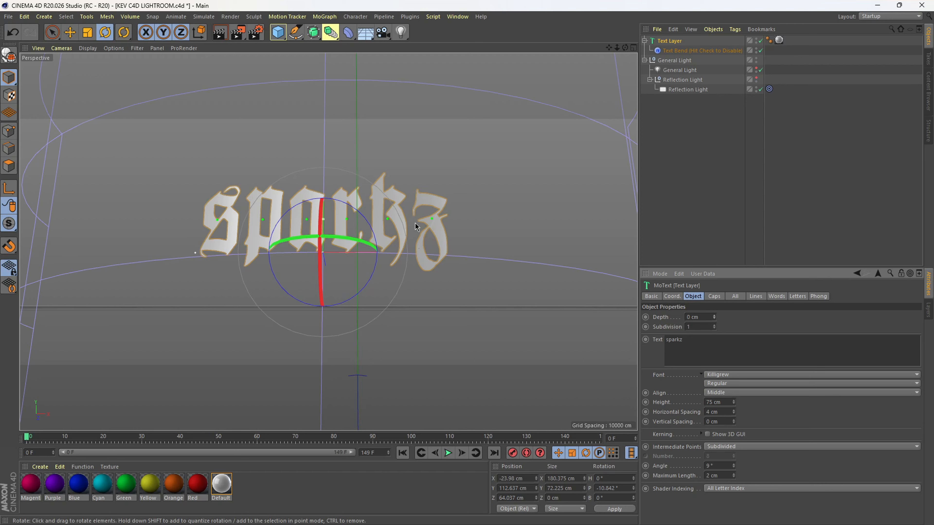
Set the render output file to sparkzz2d in the Patterns folder and render the flat text to the Picture Viewer
{"action": "left_click", "coordinate": [256, 33]}
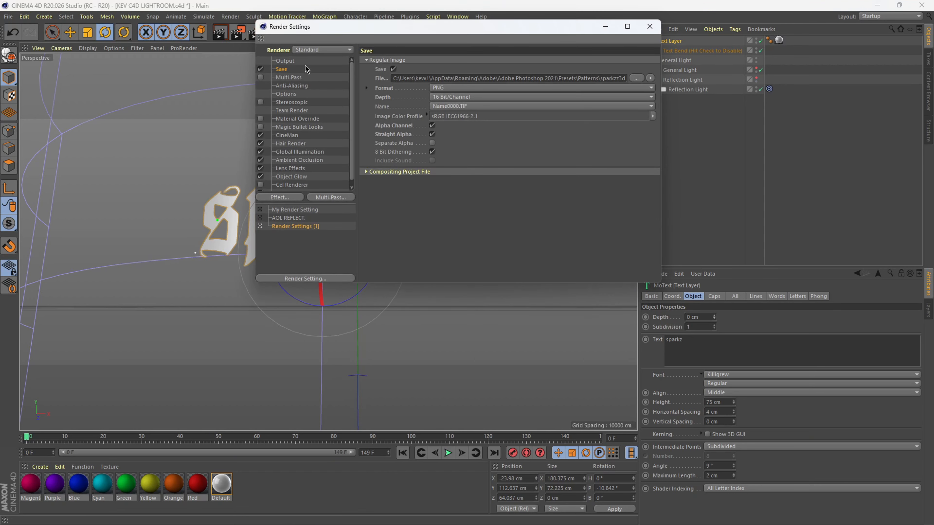
{"action": "left_click", "coordinate": [633, 78]}
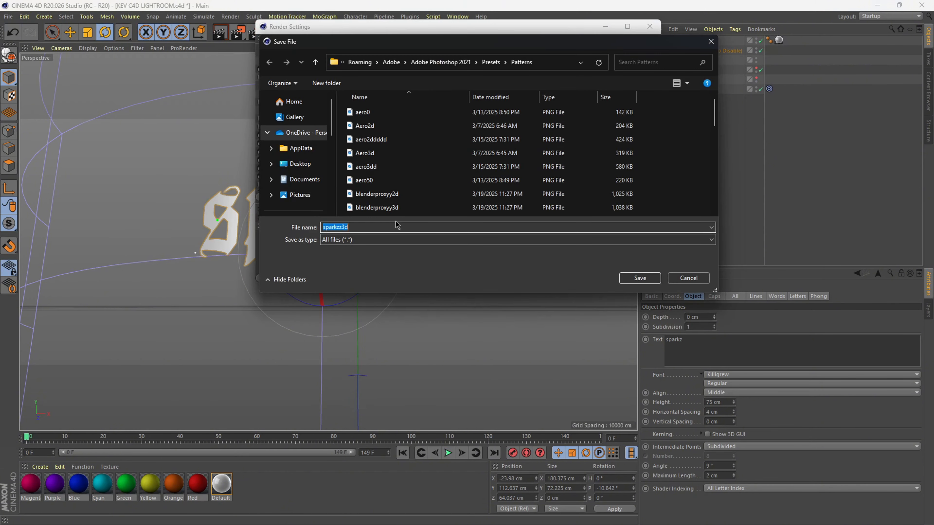
{"action": "left_click", "coordinate": [382, 225]}
{"action": "left_click", "coordinate": [625, 278]}
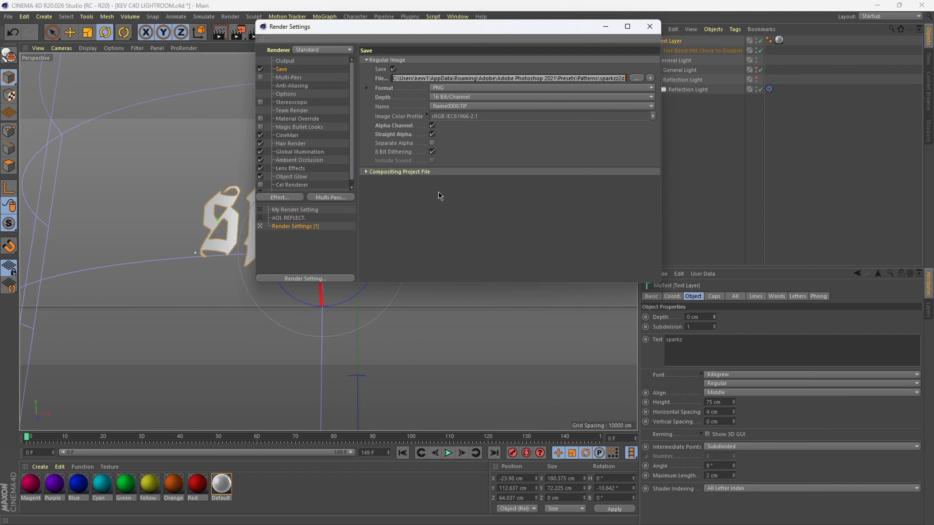
{"action": "left_click", "coordinate": [227, 42]}
{"action": "left_click", "coordinate": [240, 34]}
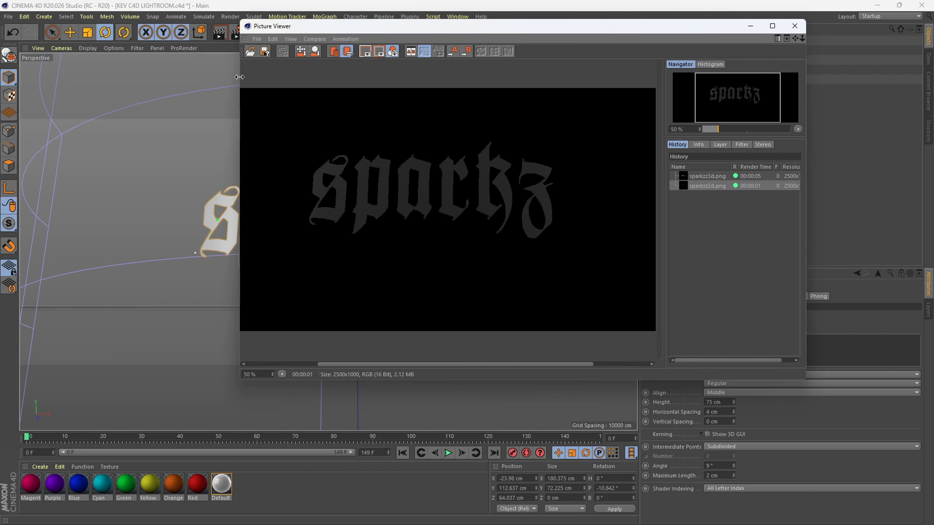
Save the flat render as an 8-bit PNG still with alpha channel named sparkzz2d, replacing the existing file, and check the exported image
{"action": "left_click", "coordinate": [257, 38]}
{"action": "left_click", "coordinate": [270, 63]}
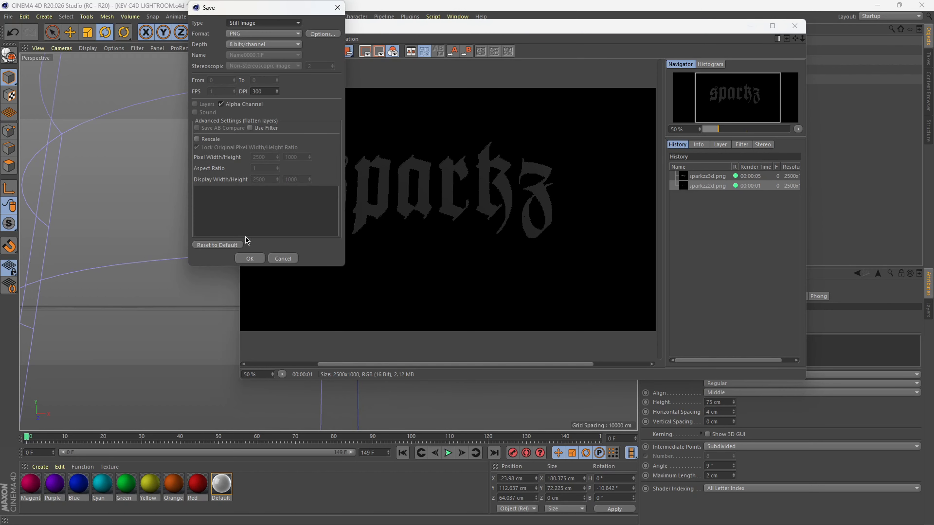
{"action": "left_click", "coordinate": [250, 259]}
{"action": "left_click", "coordinate": [628, 277]}
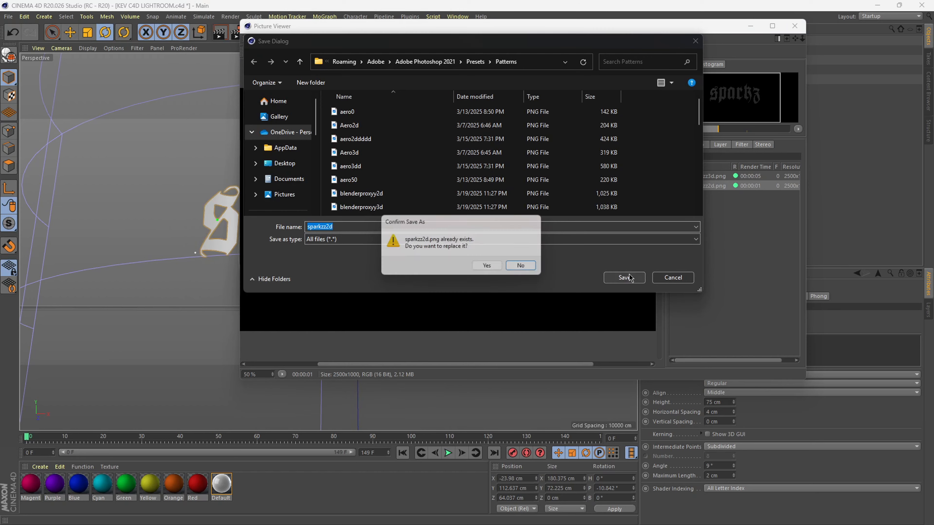
{"action": "left_click", "coordinate": [487, 266]}
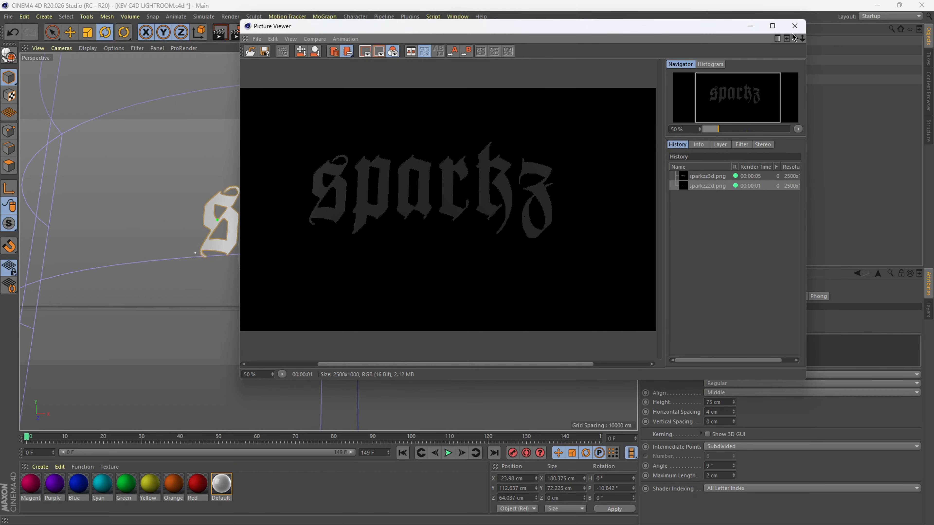
{"action": "left_click", "coordinate": [795, 26]}
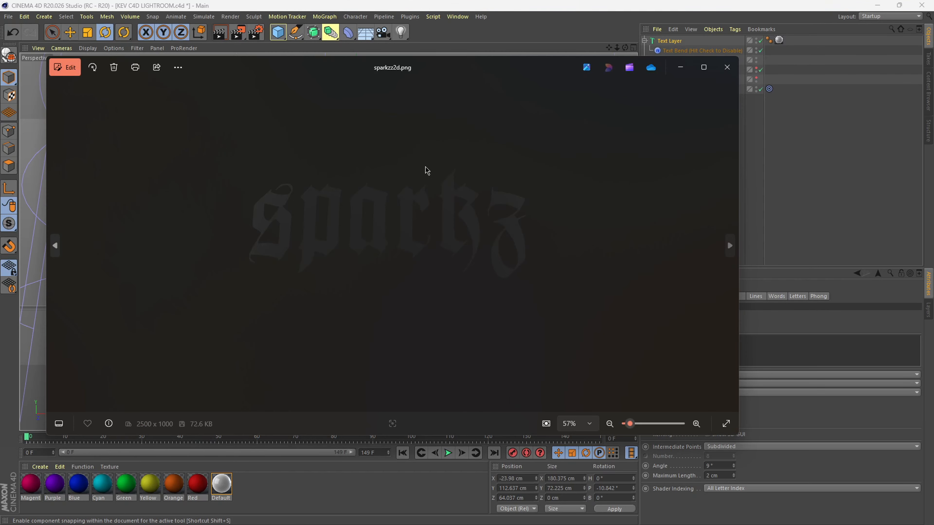
{"action": "left_click", "coordinate": [726, 72]}
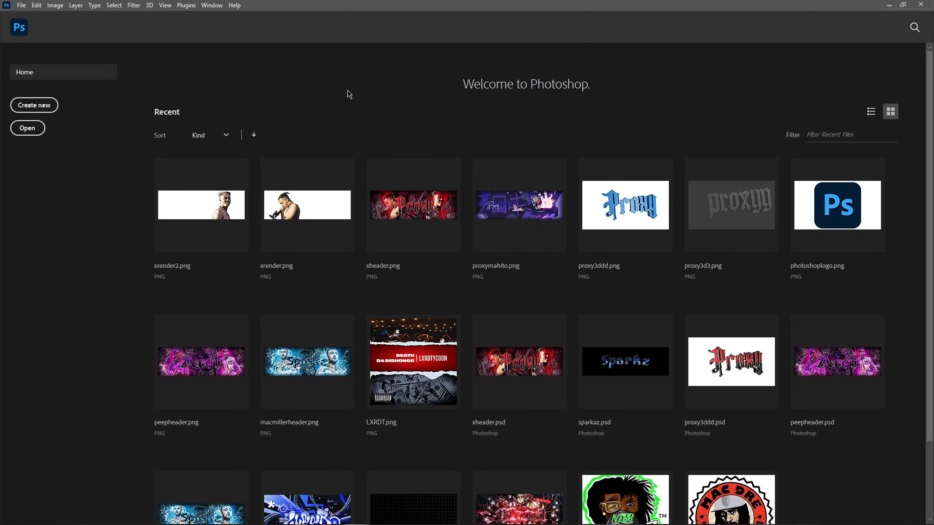
Switch to Photoshop and create a document from the discord banner preset, 3000 x 1000 px at 300 ppi with a black background
{"action": "left_click", "coordinate": [21, 5]}
{"action": "left_click", "coordinate": [26, 15]}
{"action": "left_click", "coordinate": [347, 174]}
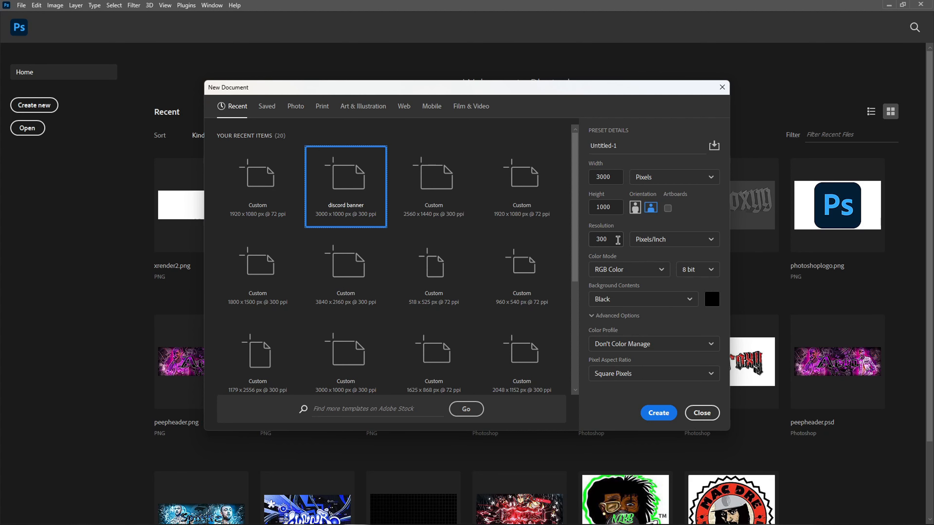
{"action": "left_click", "coordinate": [651, 412]}
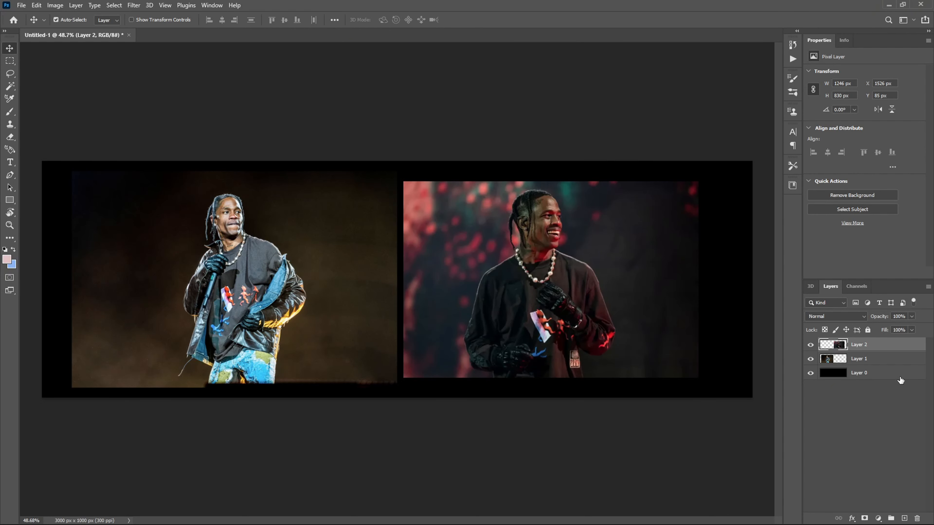
Remove the background from the microphone photo on Layer 1 and check the cutout's edges
{"action": "left_click", "coordinate": [874, 361]}
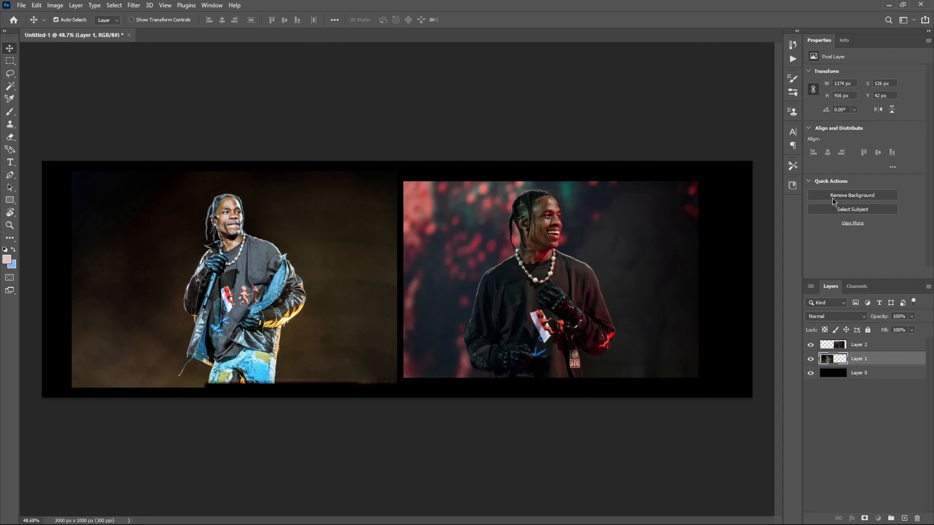
{"action": "left_click", "coordinate": [860, 196]}
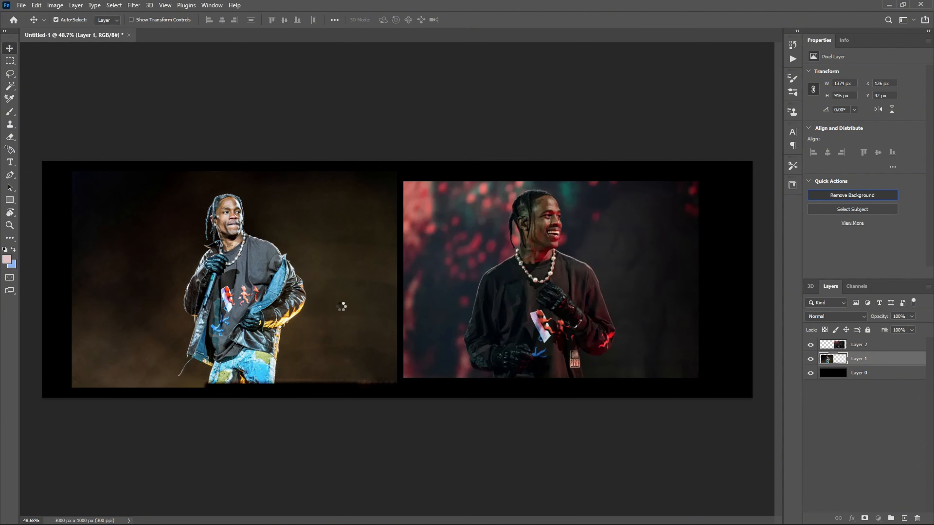
{"action": "scroll", "coordinate": [259, 283], "scroll_direction": "up", "scroll_amount": 4}
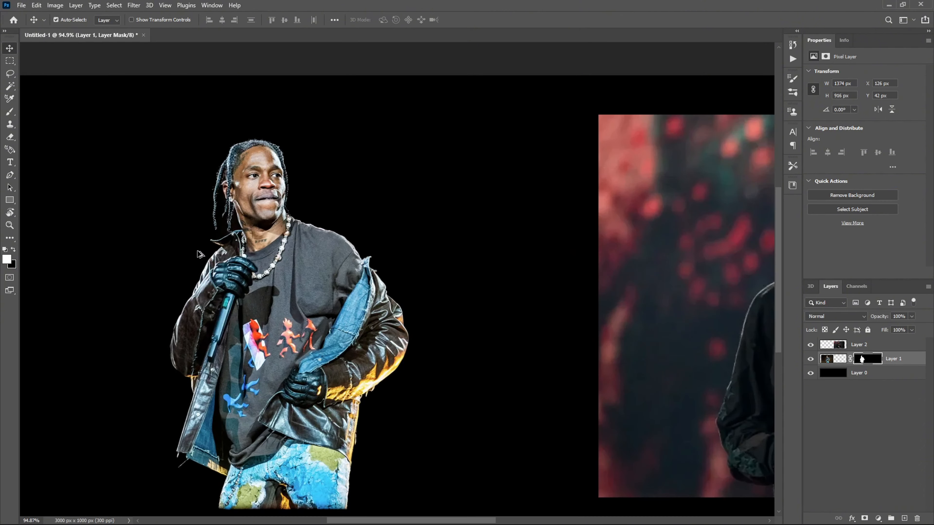
{"action": "scroll", "coordinate": [290, 225], "scroll_direction": "down", "scroll_amount": 5}
{"action": "scroll", "coordinate": [363, 263], "scroll_direction": "up", "scroll_amount": 2}
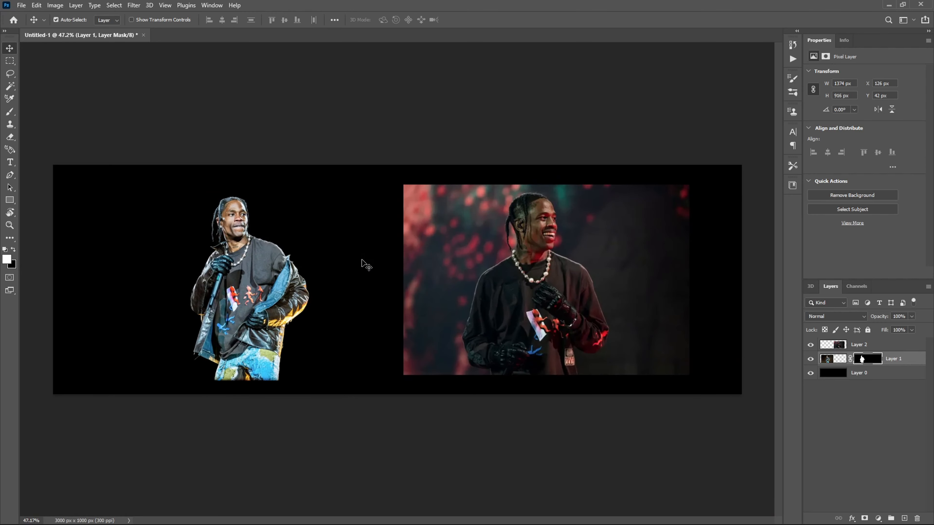
Remove the background from the smiling portrait photo on Layer 2
{"action": "left_click", "coordinate": [866, 346]}
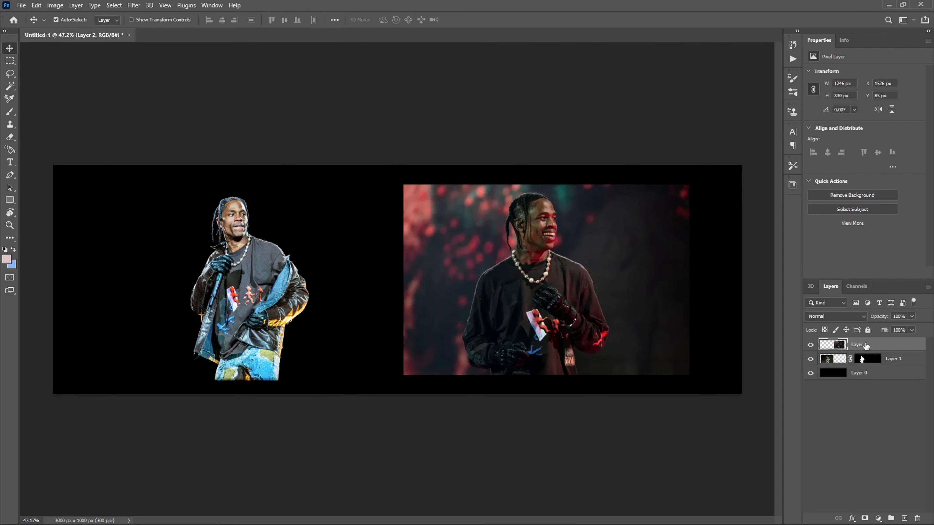
{"action": "left_click", "coordinate": [820, 198]}
{"action": "scroll", "coordinate": [484, 303], "scroll_direction": "up", "scroll_amount": 1}
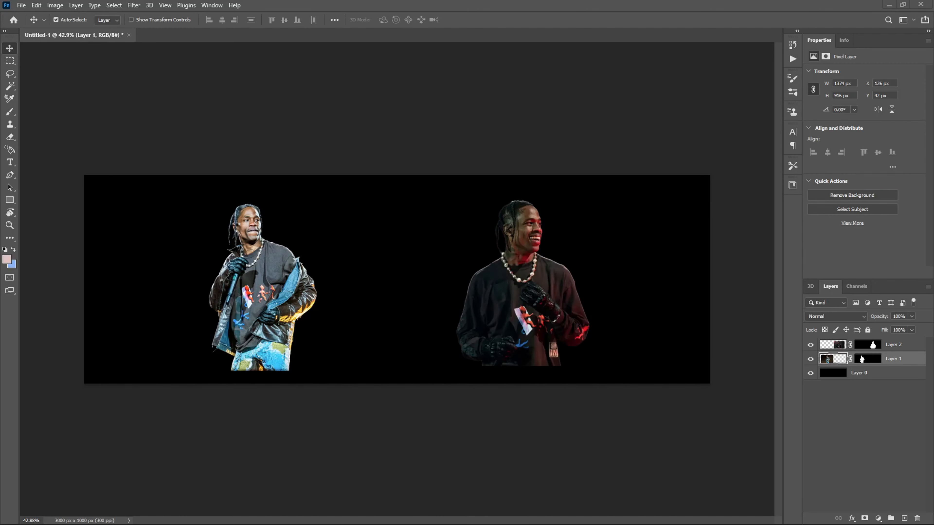
Place sparkzz3d.png from the Patterns folder into the banner at its original size
{"action": "left_click_drag", "start_coordinate": [0, 92], "coordinate": [552, 133]}
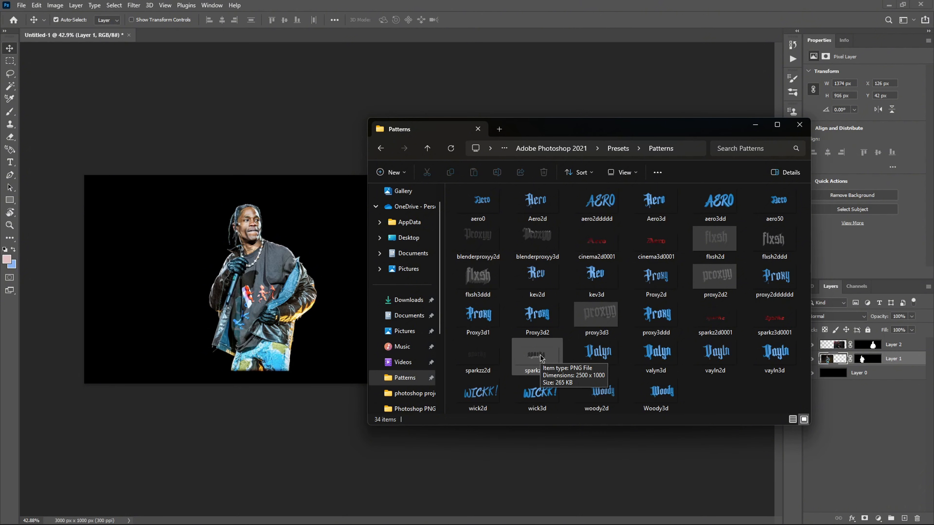
{"action": "left_click_drag", "start_coordinate": [541, 358], "coordinate": [306, 277]}
{"action": "key", "text": "Return"}
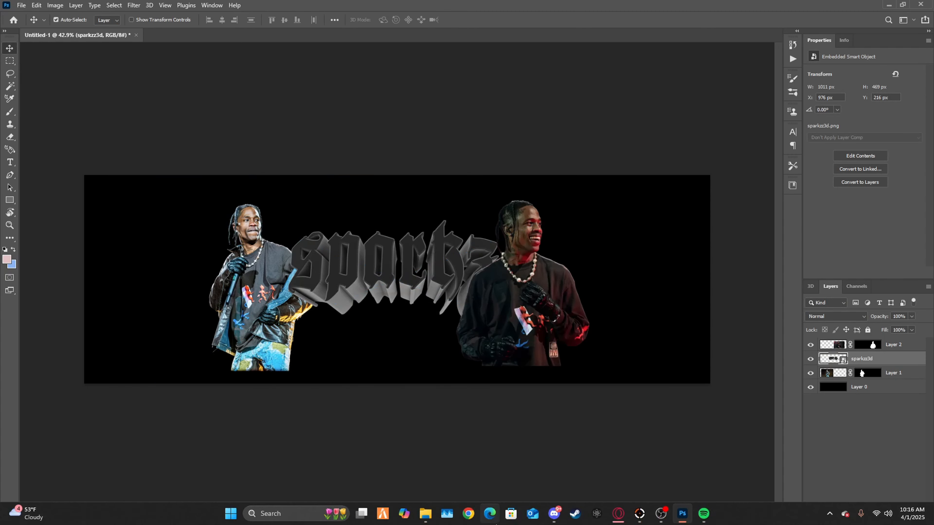
Place sparkzz2d.png from the Patterns folder into the banner at 100%, directly over the 3D text
{"action": "left_click", "coordinate": [425, 514]}
{"action": "left_click", "coordinate": [478, 367]}
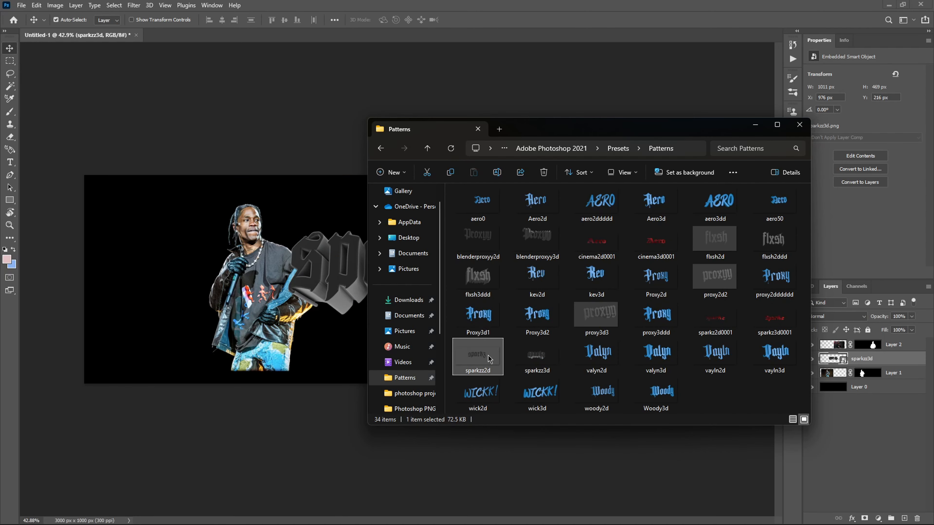
{"action": "left_click_drag", "start_coordinate": [328, 307], "coordinate": [328, 308]}
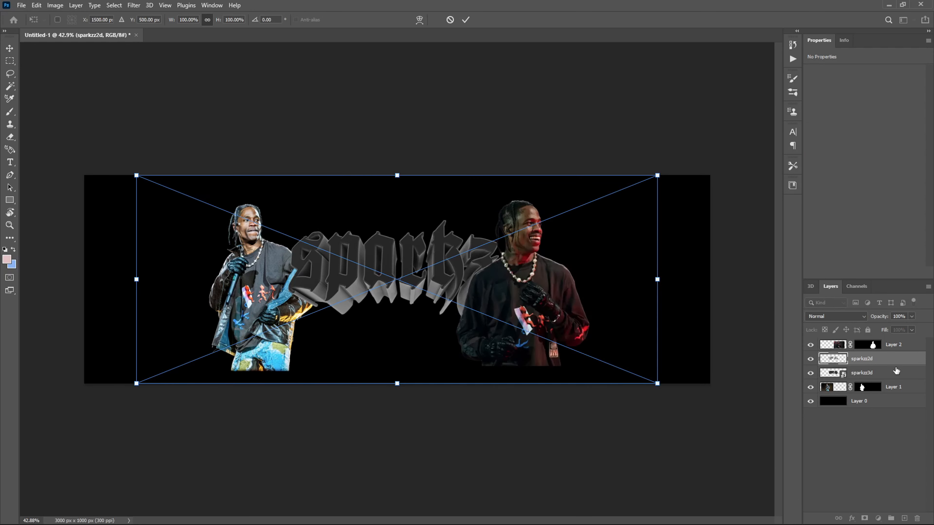
{"action": "key", "text": "Return"}
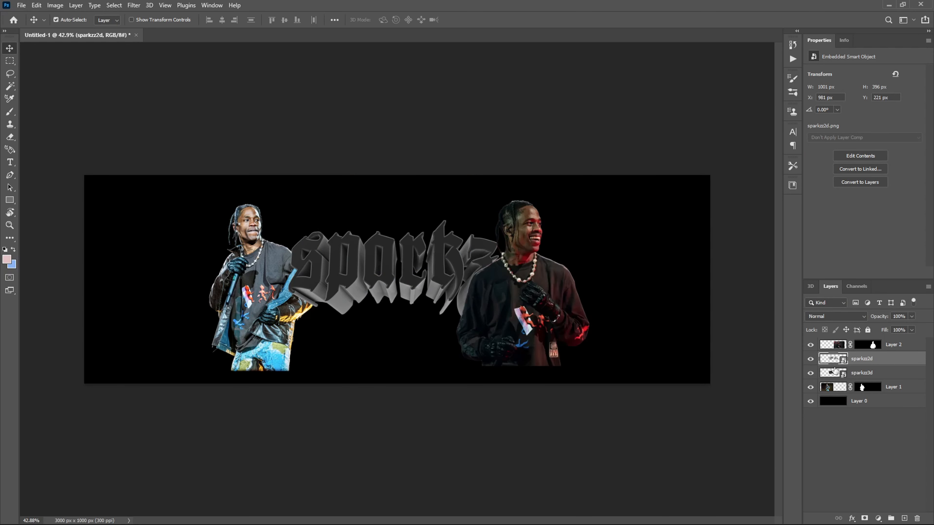
Hide and show the sparkzz3d layer to check how the flat text lines up with the 3D text
{"action": "left_click", "coordinate": [865, 374]}
{"action": "left_click", "coordinate": [811, 373]}
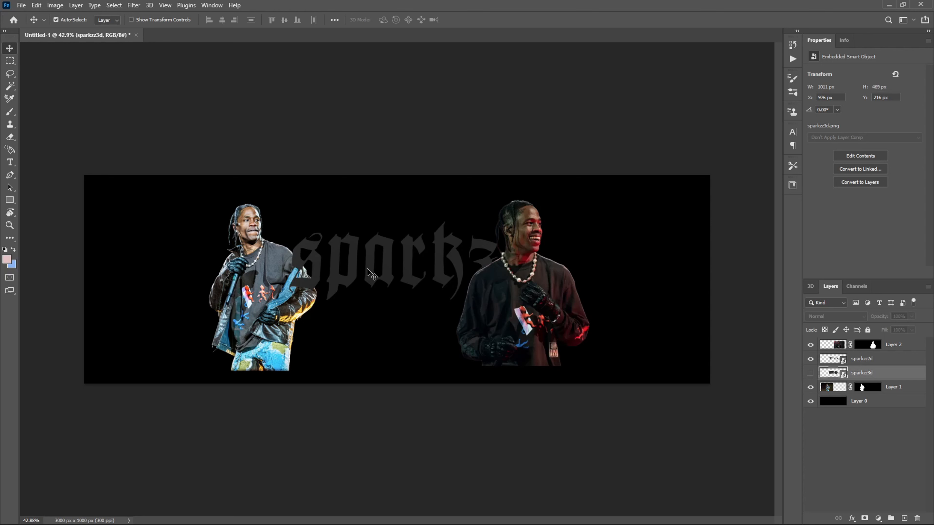
{"action": "left_click", "coordinate": [810, 373]}
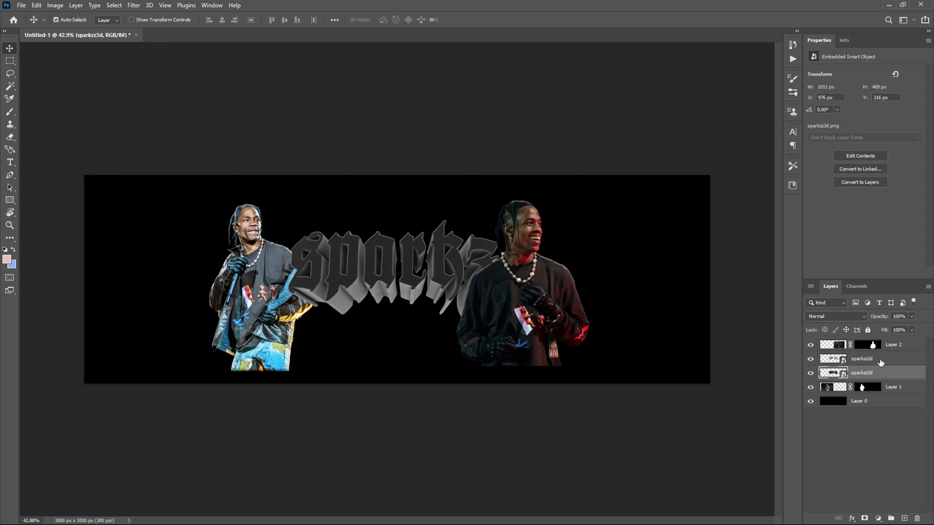
Select the sparkzz2d and sparkzz3d layers together and adjust their order relative to the two photo cutouts
{"action": "left_click", "coordinate": [881, 363], "text": "shift"}
{"action": "left_click_drag", "start_coordinate": [881, 363], "coordinate": [878, 346]}
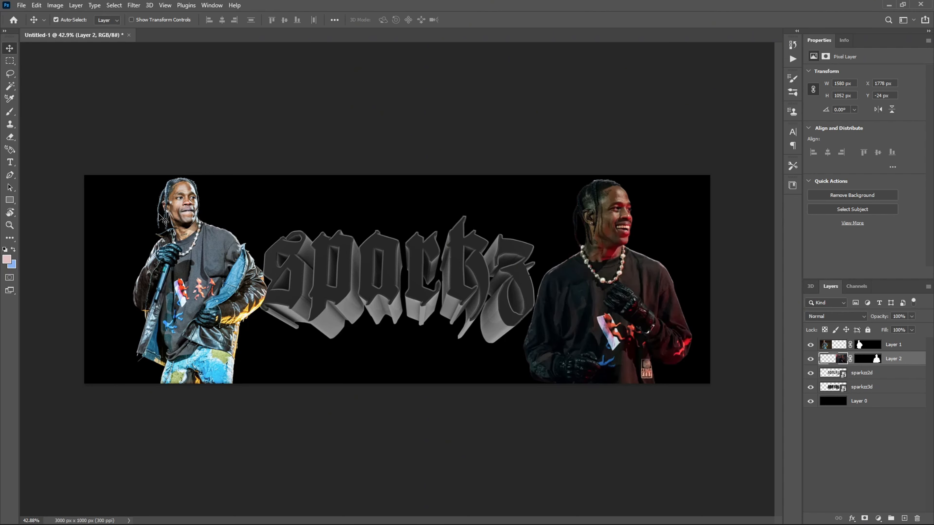
Select the microphone cutout on Layer 1 and open the Oil Paint filter for it
{"action": "scroll", "coordinate": [164, 213], "scroll_direction": "up", "scroll_amount": 6}
{"action": "scroll", "coordinate": [164, 213], "scroll_direction": "down", "scroll_amount": 6}
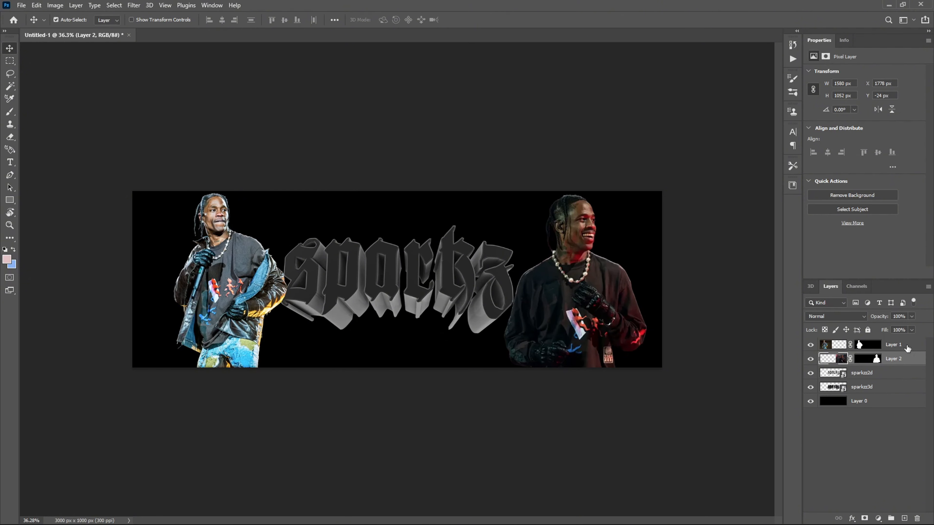
{"action": "left_click", "coordinate": [906, 346]}
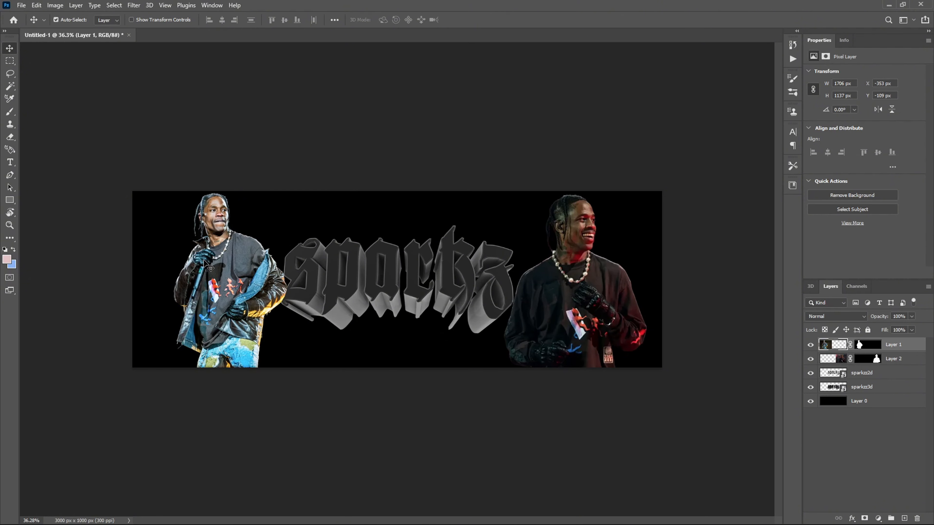
{"action": "left_click", "coordinate": [131, 6]}
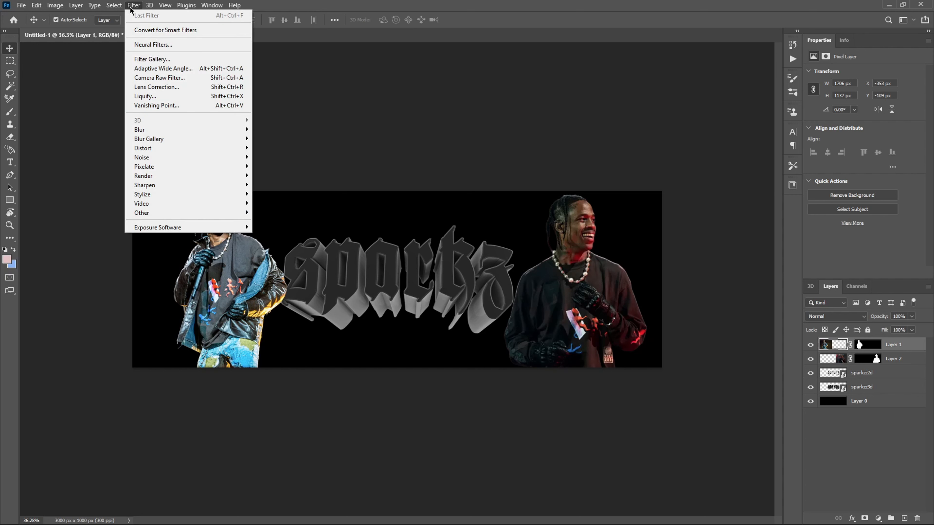
{"action": "mouse_move", "coordinate": [172, 198]}
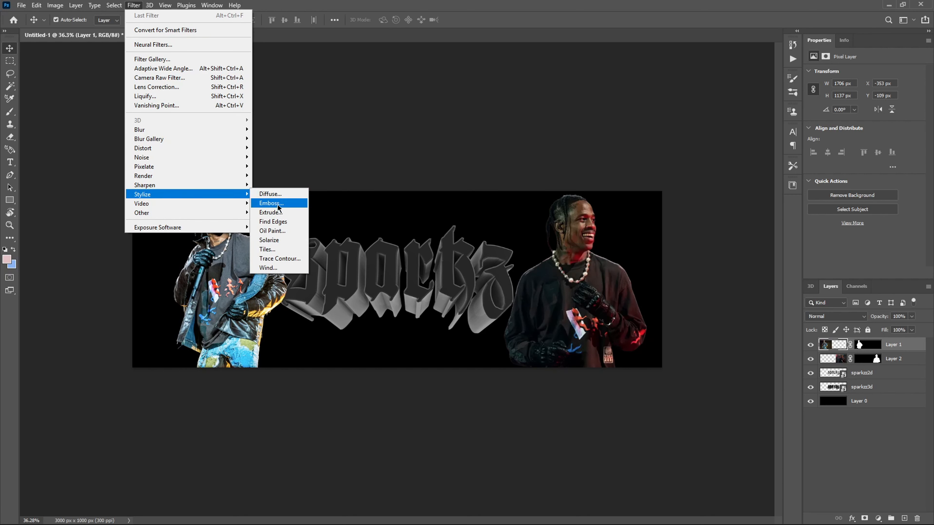
{"action": "left_click", "coordinate": [272, 230]}
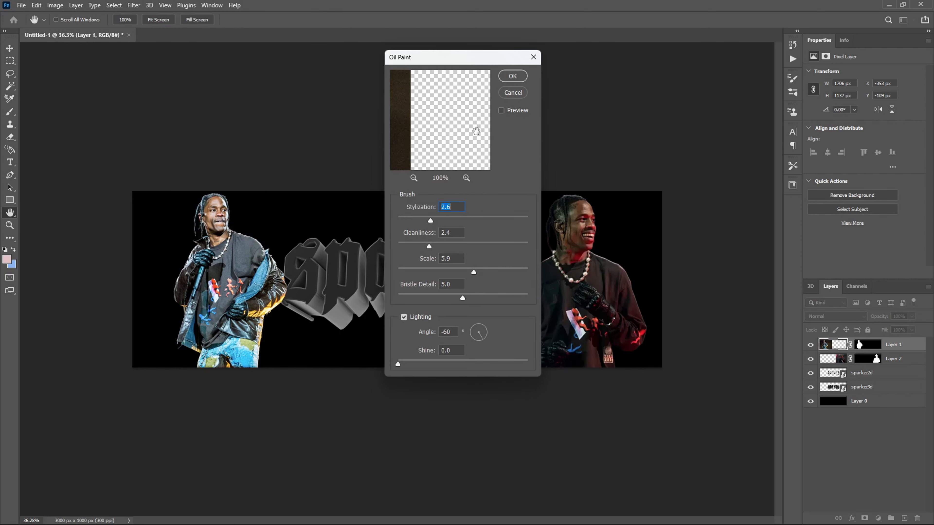
Preview the Oil Paint filter on the face and gloved hand, setting Stylization to 1.0 and Cleanliness to 1.0
{"action": "left_click", "coordinate": [578, 233]}
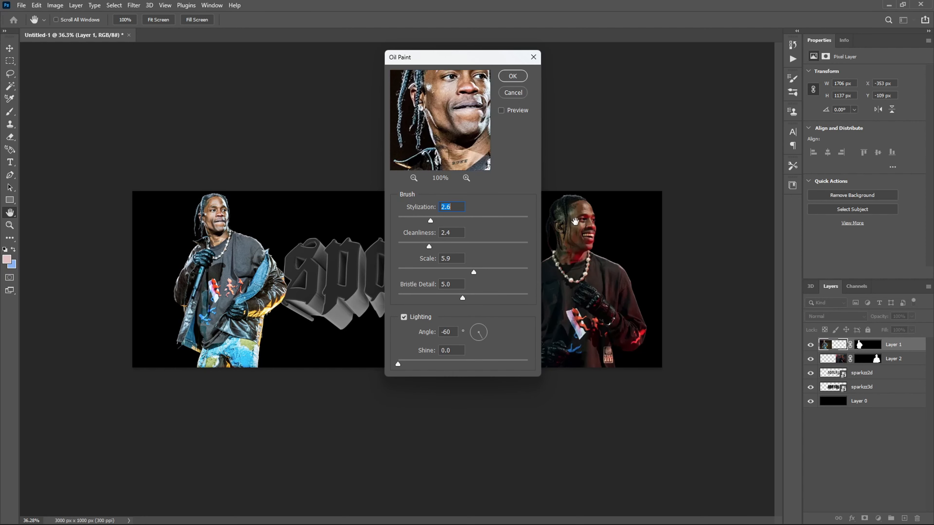
{"action": "left_click_drag", "start_coordinate": [457, 138], "coordinate": [442, 141]}
{"action": "scroll", "coordinate": [445, 131], "scroll_direction": "up", "scroll_amount": 3}
{"action": "scroll", "coordinate": [445, 131], "scroll_direction": "down", "scroll_amount": 19}
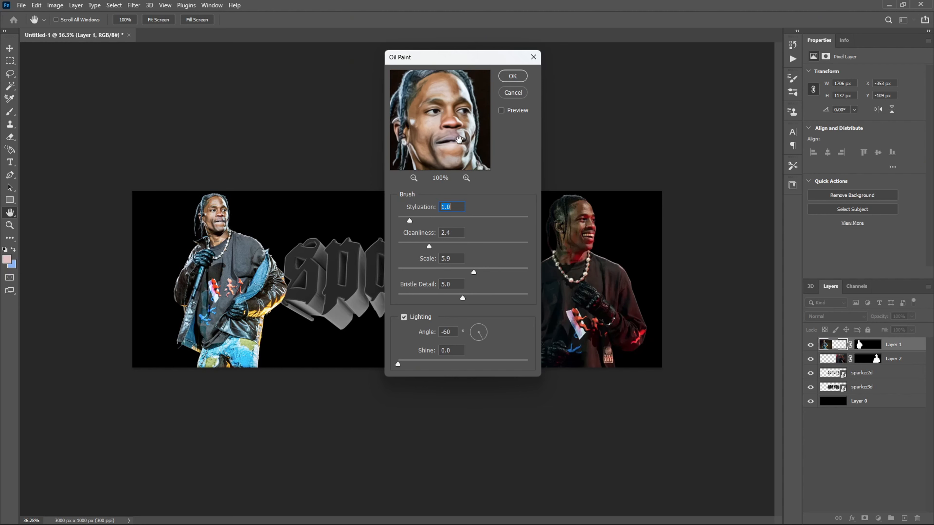
{"action": "mouse_move", "coordinate": [433, 146]}
{"action": "left_mouse_down"}
{"action": "mouse_move", "coordinate": [444, 149]}
{"action": "mouse_move", "coordinate": [446, 72]}
{"action": "left_mouse_up"}
{"action": "left_click_drag", "start_coordinate": [454, 142], "coordinate": [463, 103]}
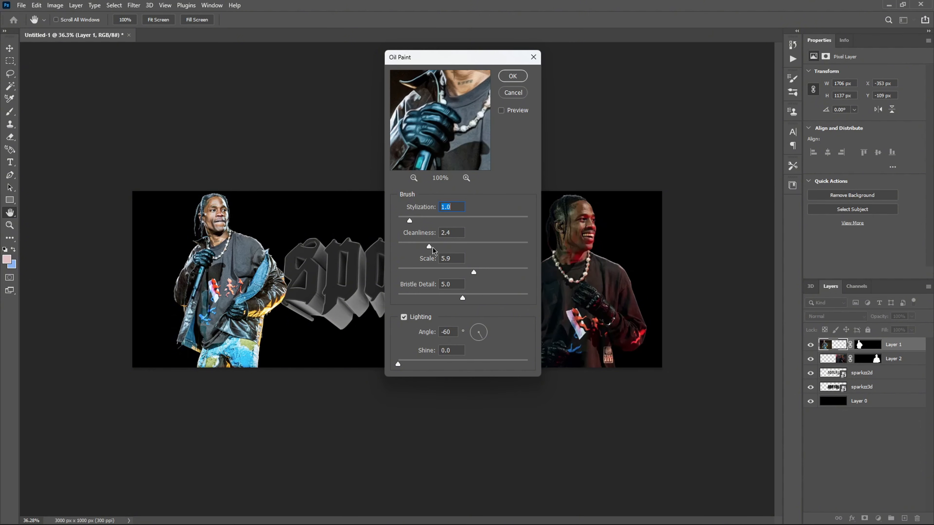
{"action": "left_click_drag", "start_coordinate": [430, 248], "coordinate": [400, 247]}
{"action": "left_click_drag", "start_coordinate": [468, 125], "coordinate": [424, 206]}
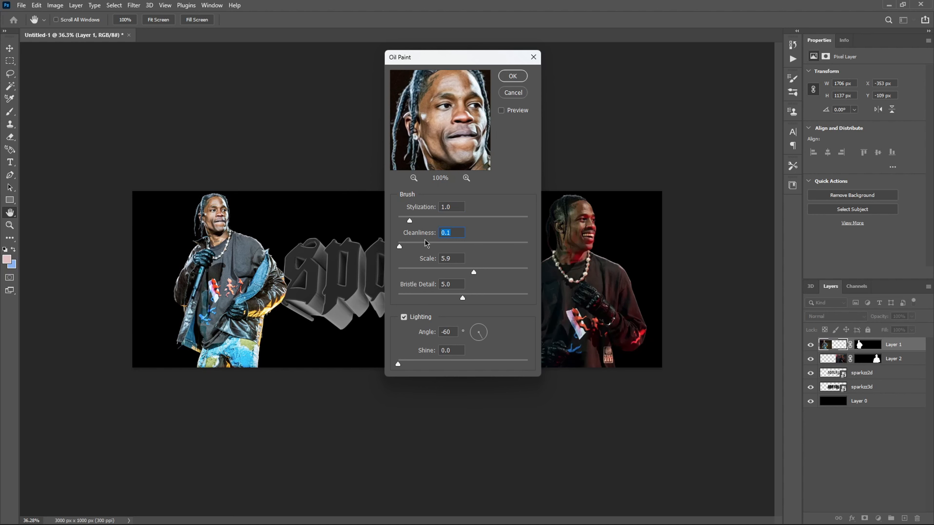
{"action": "mouse_move", "coordinate": [426, 245]}
{"action": "left_mouse_down"}
{"action": "mouse_move", "coordinate": [561, 249]}
{"action": "mouse_move", "coordinate": [412, 244]}
{"action": "left_mouse_up"}
Set the Oil Paint Stylization to 1.5, apply the filter to the microphone cutout, and check its face up close
{"action": "left_click_drag", "start_coordinate": [500, 221], "coordinate": [506, 219]}
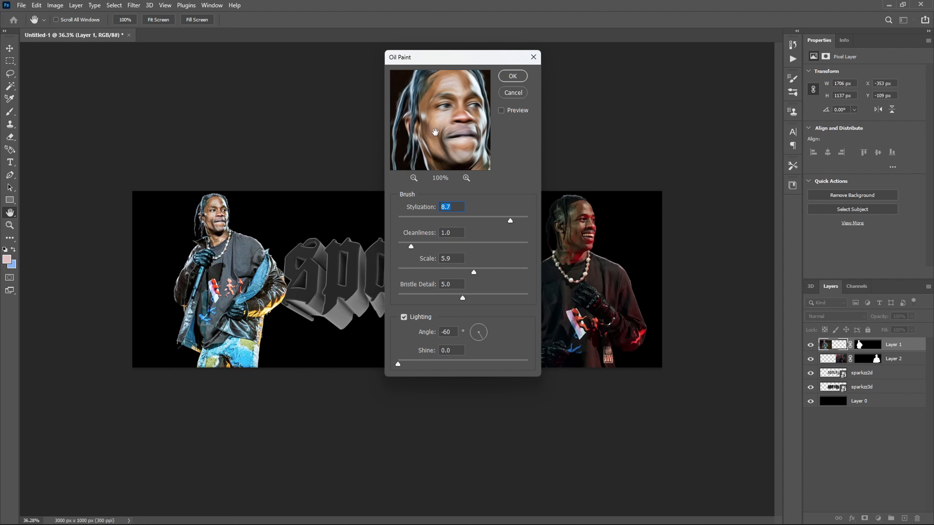
{"action": "mouse_move", "coordinate": [435, 132]}
{"action": "left_mouse_down"}
{"action": "mouse_move", "coordinate": [446, 146]}
{"action": "mouse_move", "coordinate": [409, 91]}
{"action": "left_mouse_up"}
{"action": "left_click_drag", "start_coordinate": [448, 129], "coordinate": [463, 166]}
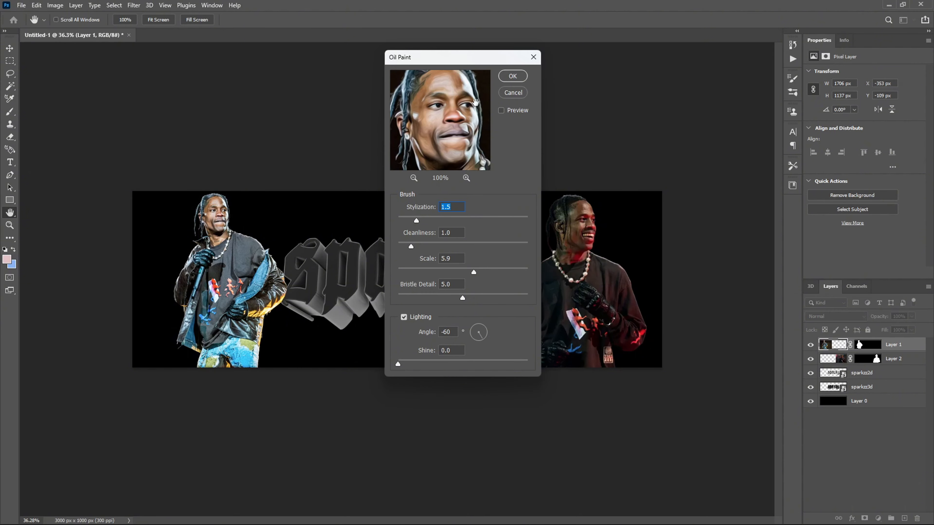
{"action": "left_click", "coordinate": [513, 76]}
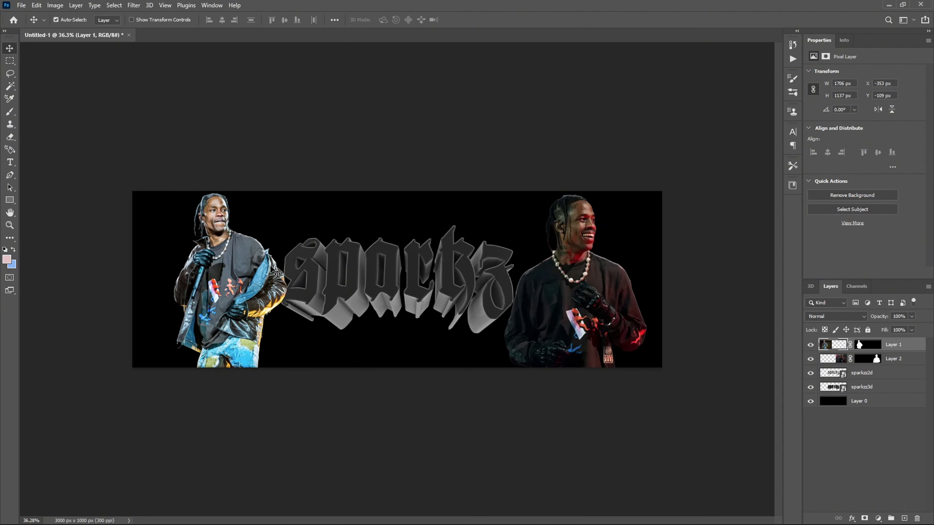
{"action": "scroll", "coordinate": [167, 207], "scroll_direction": "up", "scroll_amount": 6}
{"action": "scroll", "coordinate": [106, 173], "scroll_direction": "up", "scroll_amount": 5}
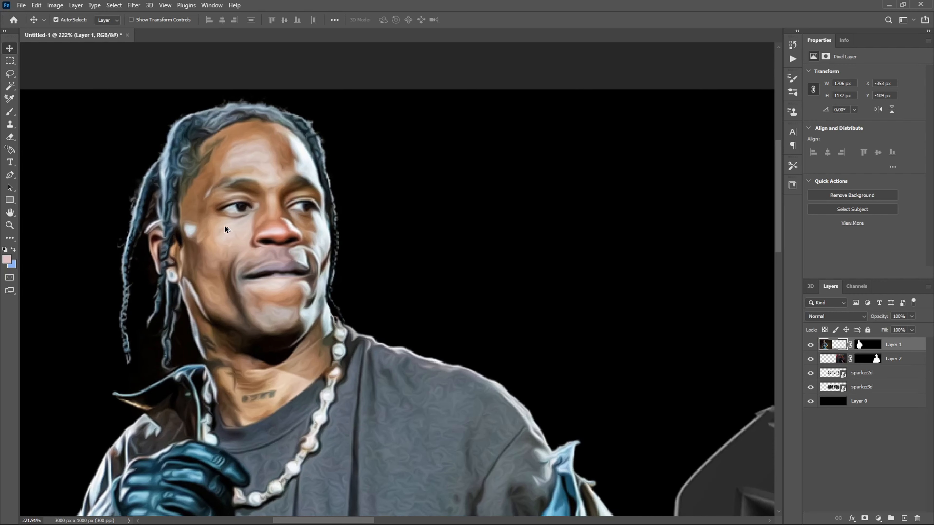
{"action": "scroll", "coordinate": [206, 394], "scroll_direction": "up", "scroll_amount": 4}
{"action": "scroll", "coordinate": [475, 240], "scroll_direction": "down", "scroll_amount": 14}
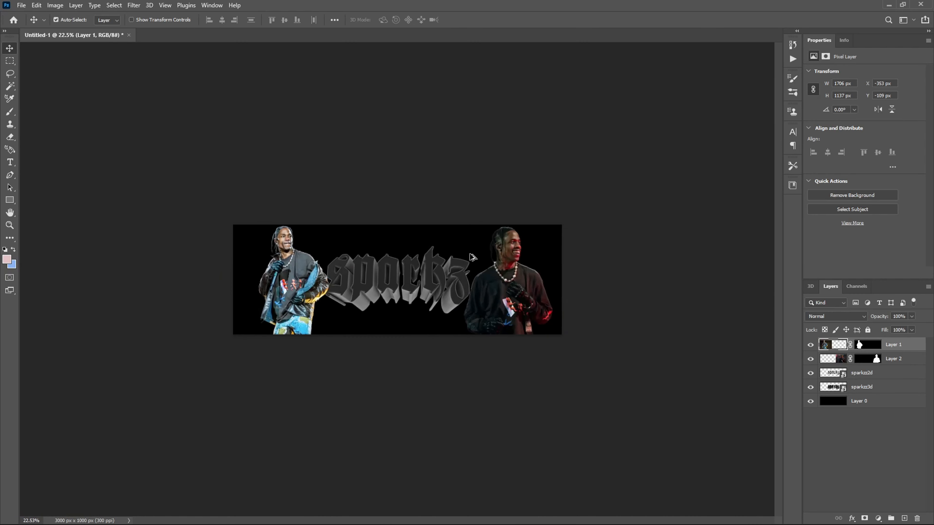
{"action": "scroll", "coordinate": [480, 259], "scroll_direction": "up", "scroll_amount": 2}
Apply the same Oil Paint filter to the red-lit cutout on Layer 2, inspect the face, and deselect the layer
{"action": "left_click", "coordinate": [901, 362]}
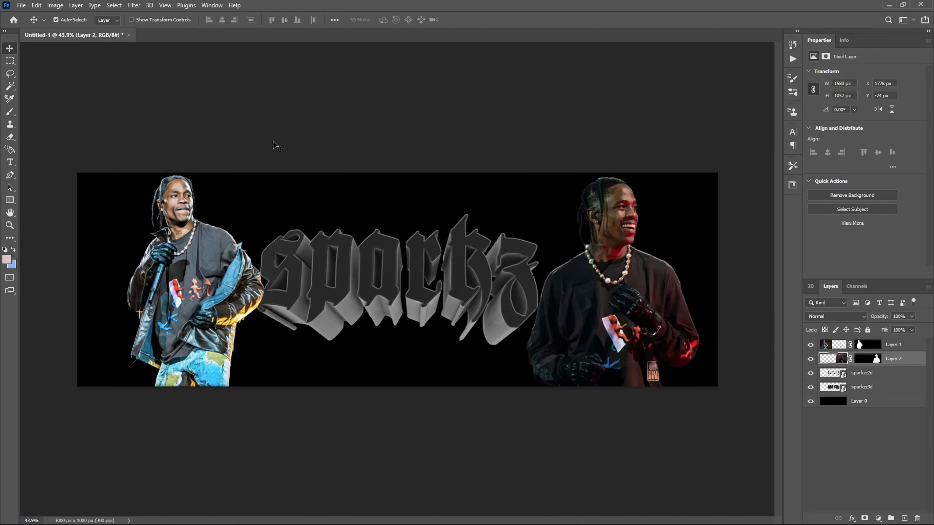
{"action": "left_click", "coordinate": [133, 5]}
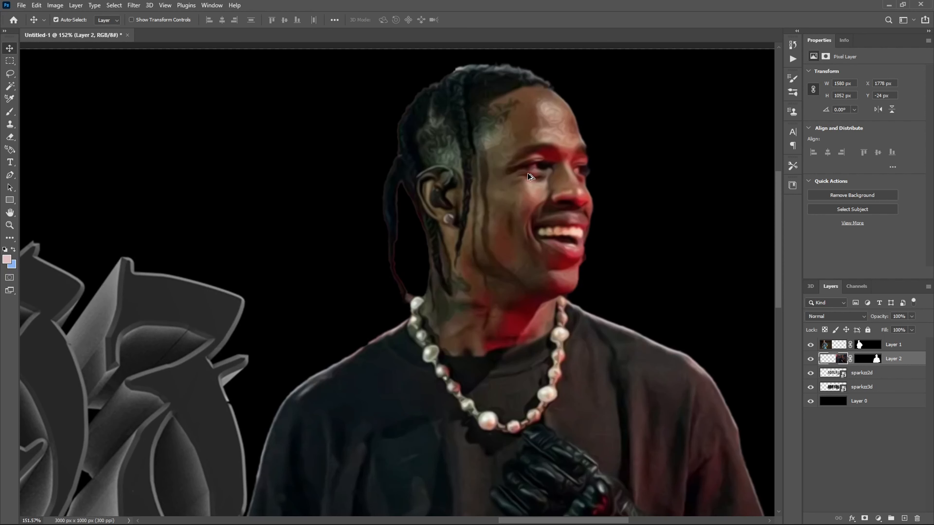
{"action": "scroll", "coordinate": [524, 159], "scroll_direction": "up", "scroll_amount": 1}
{"action": "scroll", "coordinate": [526, 161], "scroll_direction": "down", "scroll_amount": 8}
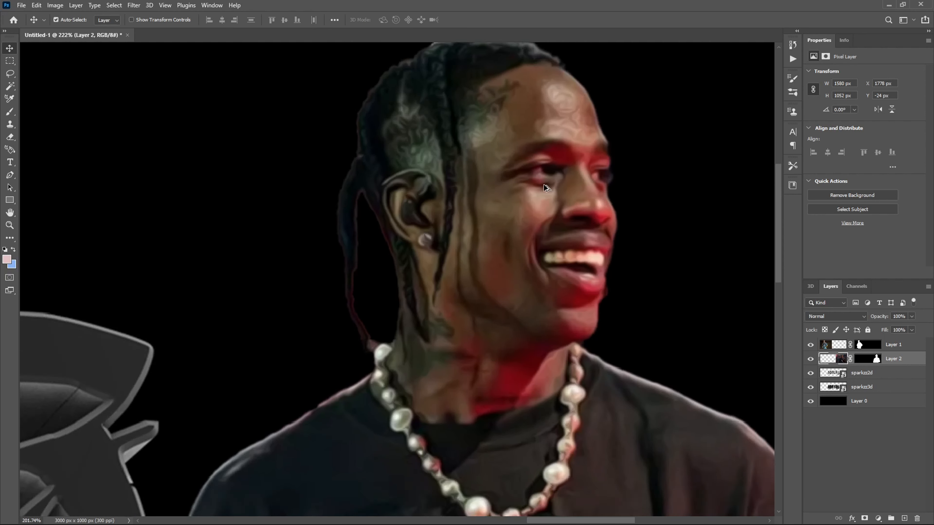
{"action": "left_click", "coordinate": [847, 434]}
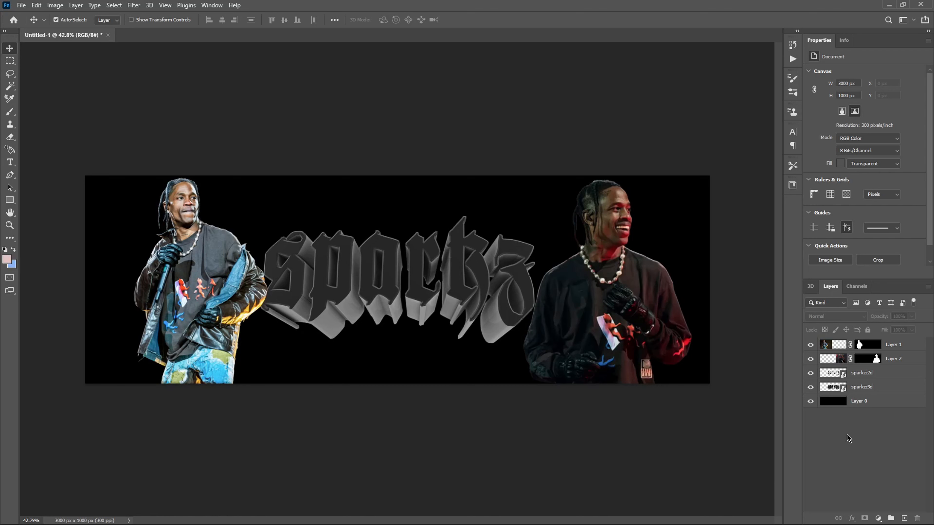
Duplicate the sparkzz3d layer and convert the copy to a smart object
{"action": "left_click", "coordinate": [881, 392]}
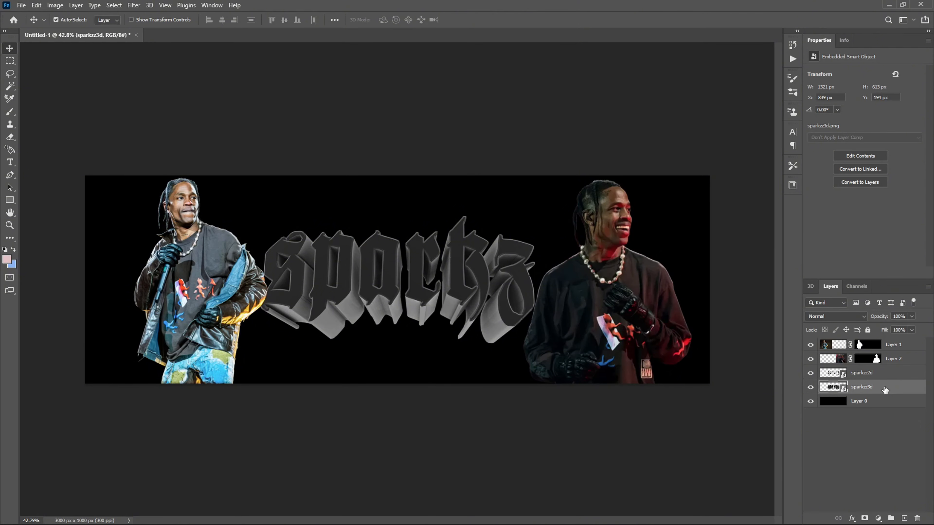
{"action": "key", "text": "ctrl+j"}
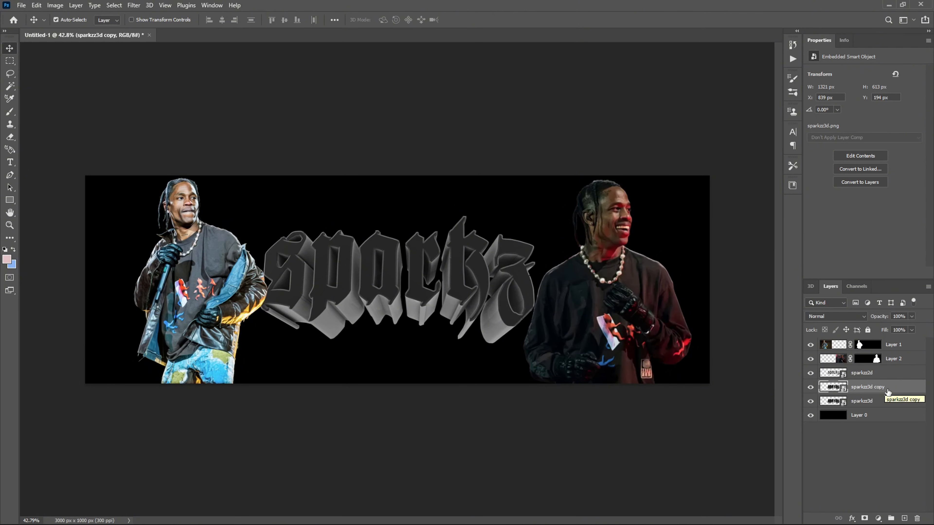
{"action": "right_click", "coordinate": [890, 392]}
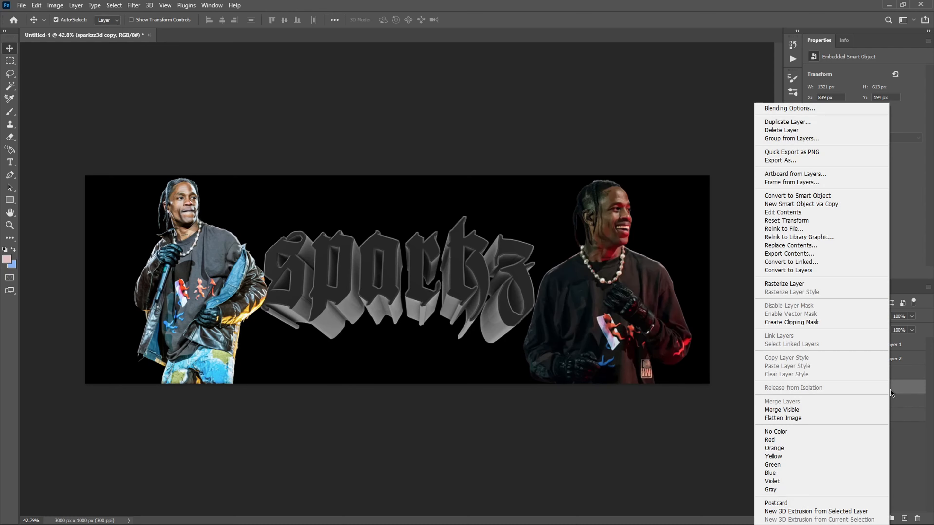
{"action": "left_click", "coordinate": [775, 197]}
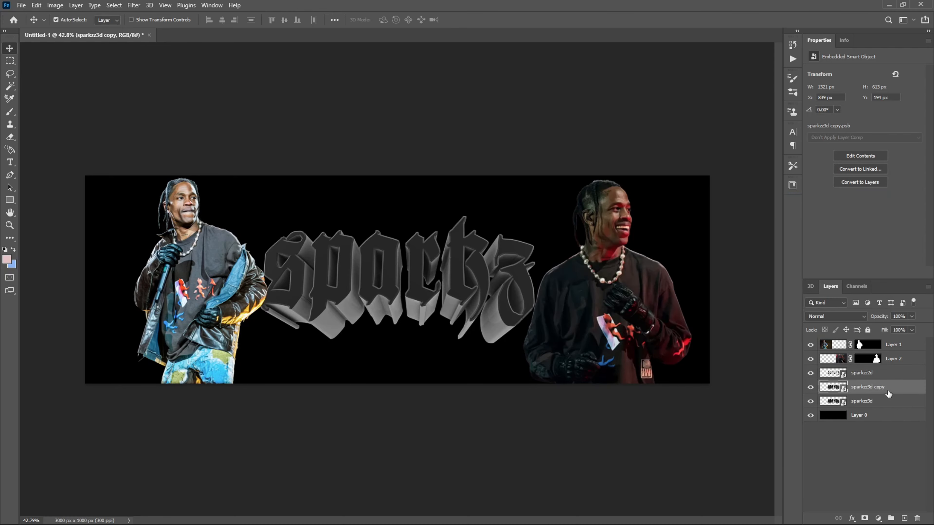
Apply the Filter Gallery's Chrome sketch effect to the 3D text copy with Detail 5 and Smoothness 2
{"action": "left_click", "coordinate": [134, 5]}
{"action": "left_click", "coordinate": [167, 62]}
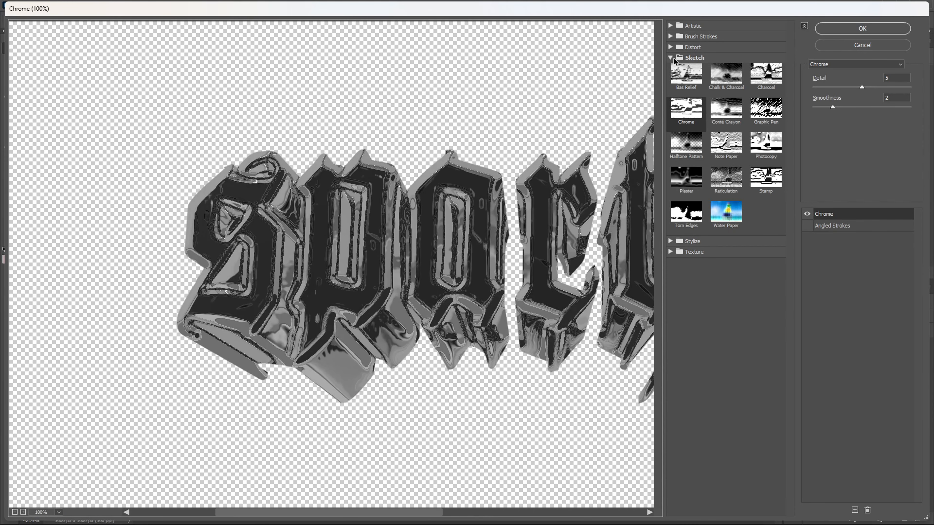
{"action": "left_click", "coordinate": [671, 58]}
{"action": "left_click", "coordinate": [693, 57]}
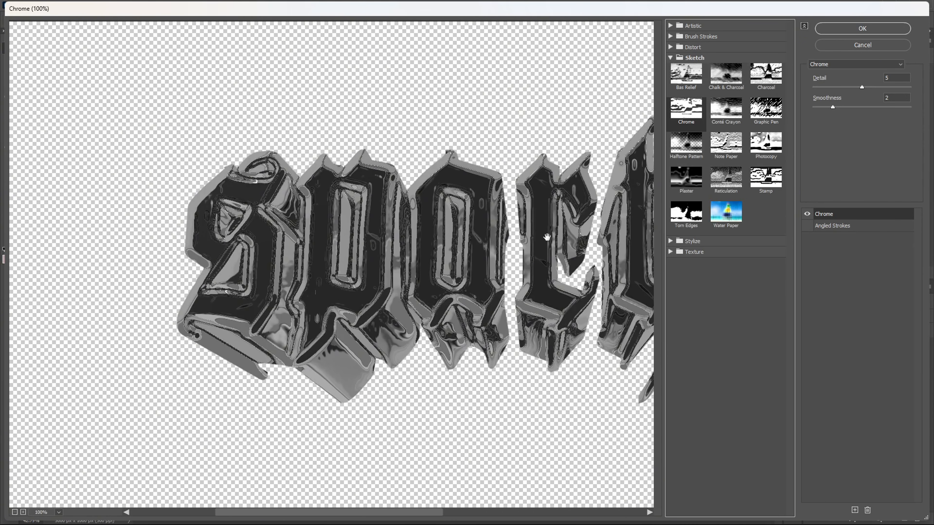
{"action": "left_click_drag", "start_coordinate": [545, 236], "coordinate": [405, 270]}
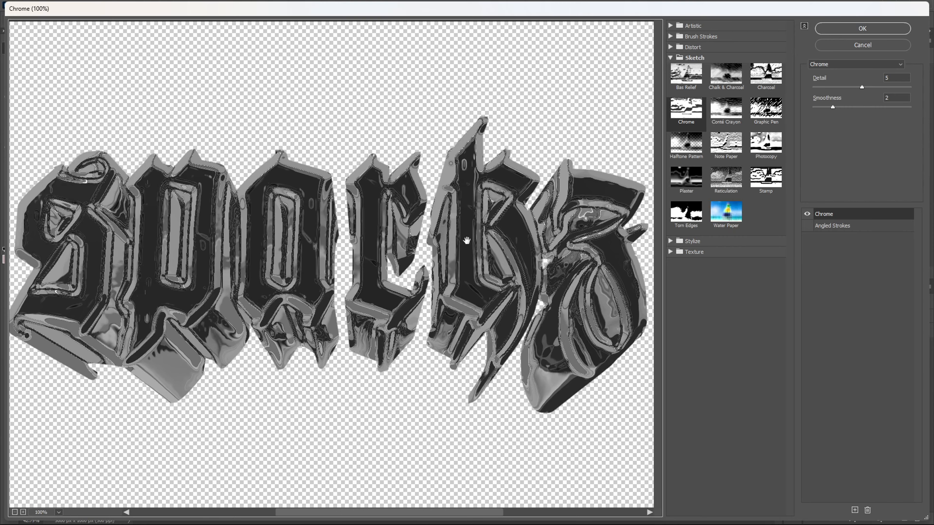
{"action": "mouse_move", "coordinate": [320, 240]}
{"action": "left_mouse_down"}
{"action": "mouse_move", "coordinate": [365, 244]}
{"action": "mouse_move", "coordinate": [307, 246]}
{"action": "mouse_move", "coordinate": [326, 246]}
{"action": "left_mouse_up"}
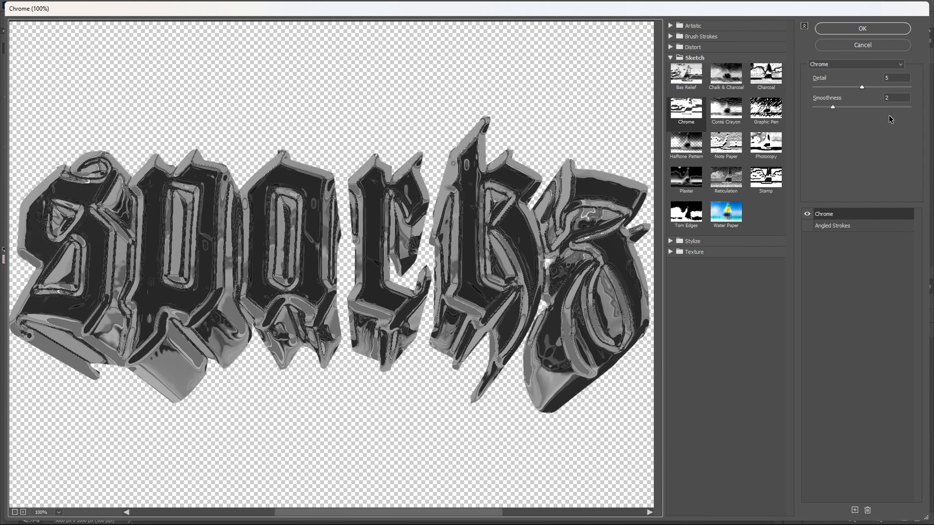
{"action": "left_click", "coordinate": [847, 31]}
Set the blend mode of the chrome sparkzz3d copy to Overlay
{"action": "scroll", "coordinate": [376, 296], "scroll_direction": "down", "scroll_amount": 3}
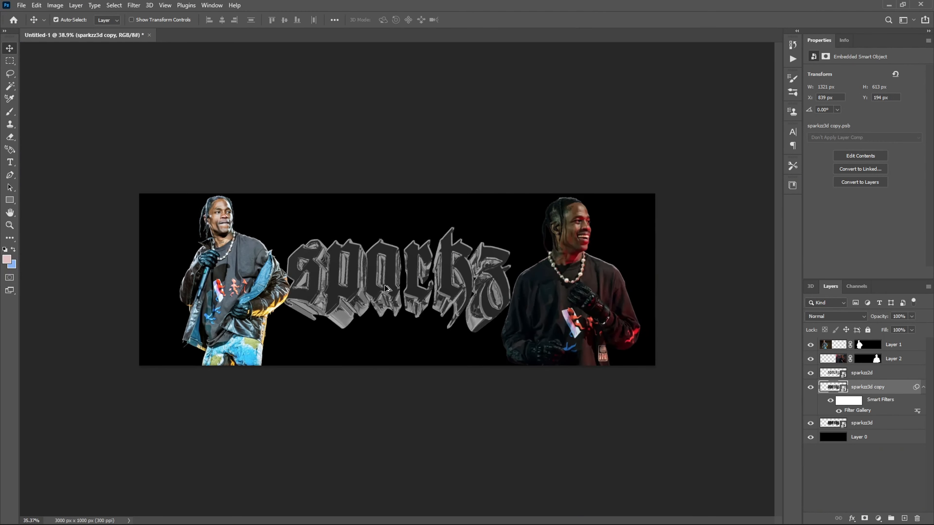
{"action": "scroll", "coordinate": [399, 299], "scroll_direction": "up", "scroll_amount": 4}
{"action": "scroll", "coordinate": [400, 301], "scroll_direction": "up", "scroll_amount": 3}
{"action": "scroll", "coordinate": [412, 301], "scroll_direction": "up", "scroll_amount": 2}
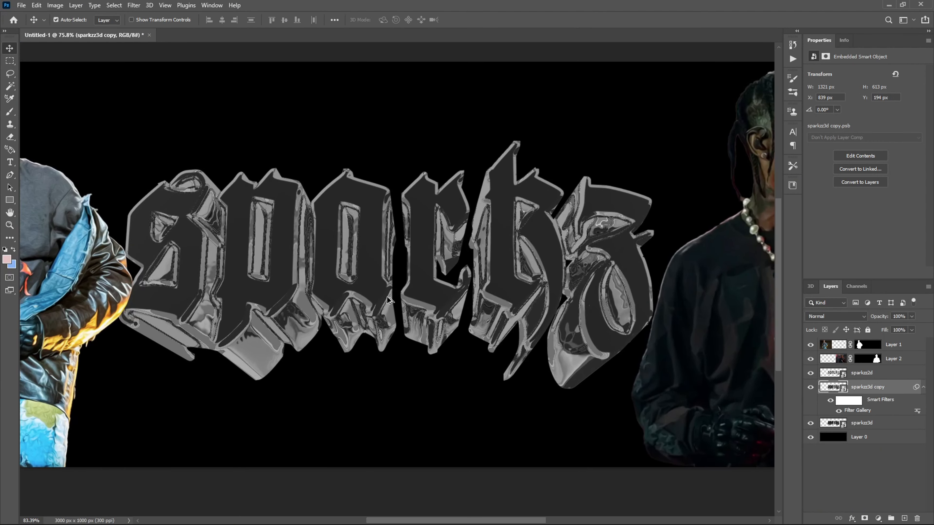
{"action": "scroll", "coordinate": [390, 300], "scroll_direction": "down", "scroll_amount": 1}
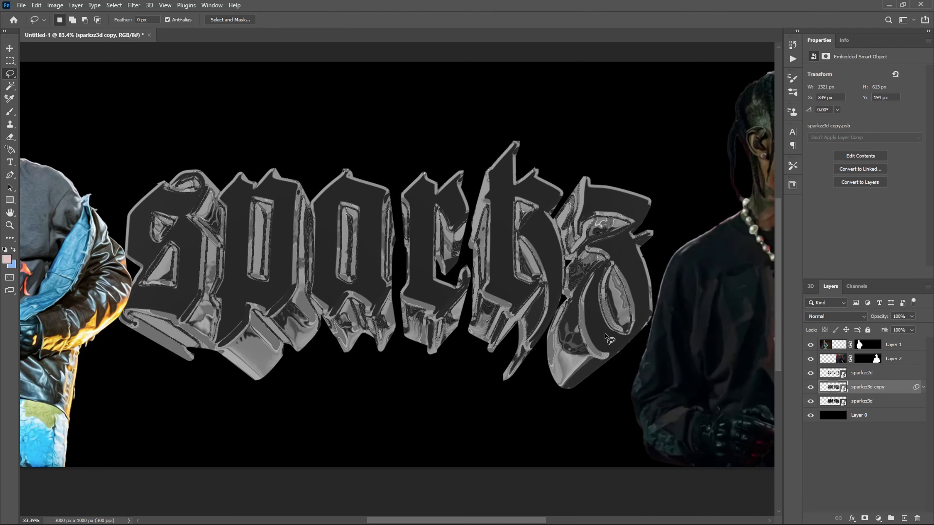
{"action": "left_click", "coordinate": [836, 318]}
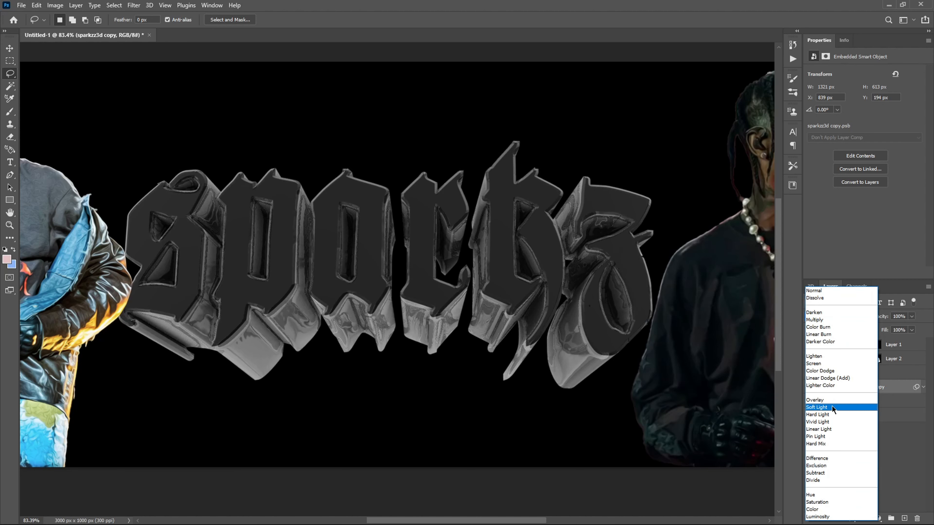
{"action": "left_click", "coordinate": [830, 402]}
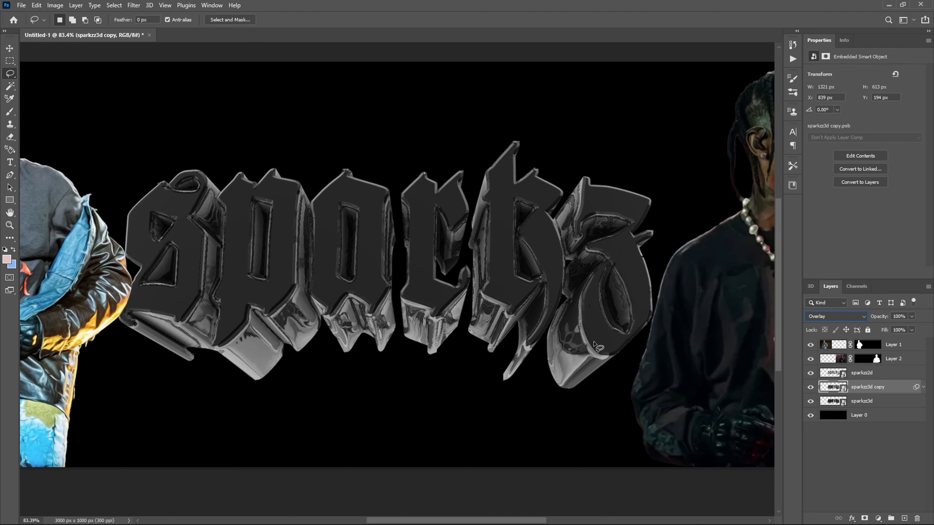
Convert the sparkzz2d layer to a smart object and add a new empty layer clipped to it
{"action": "left_click", "coordinate": [877, 378]}
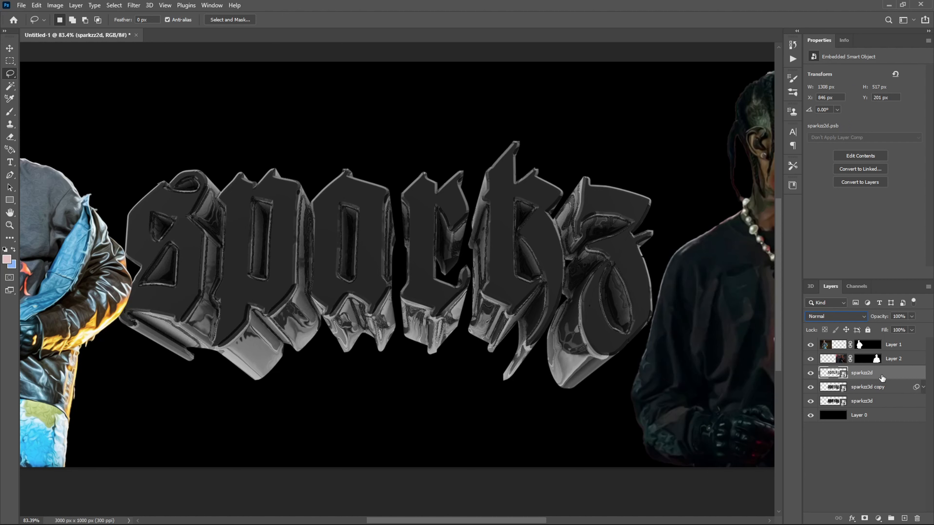
{"action": "right_click", "coordinate": [882, 378]}
{"action": "left_click", "coordinate": [764, 198]}
{"action": "left_click", "coordinate": [906, 519]}
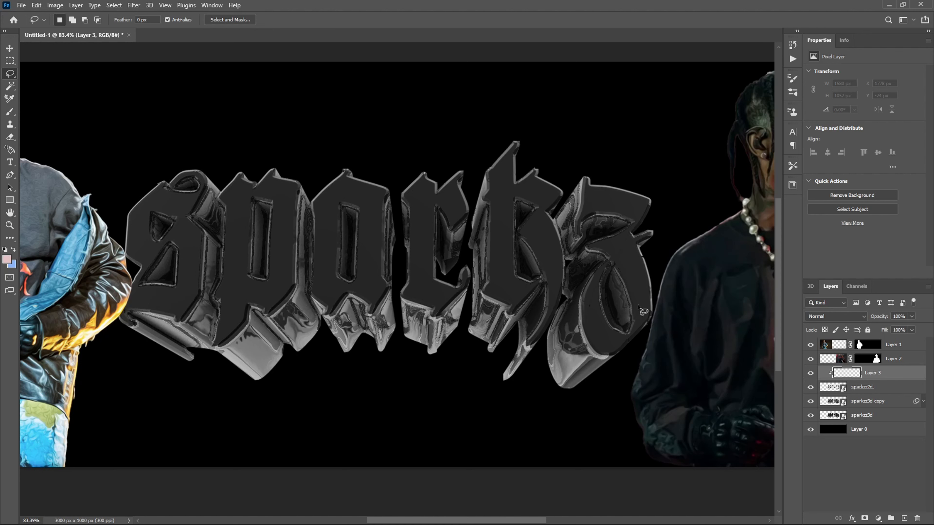
Lasso a wavy area about 1646 x 426 px across the lettering's lower half and fill it with Solid Color 000000
{"action": "mouse_move", "coordinate": [690, 295]}
{"action": "left_mouse_down"}
{"action": "mouse_move", "coordinate": [623, 304]}
{"action": "mouse_move", "coordinate": [468, 269]}
{"action": "mouse_move", "coordinate": [319, 257]}
{"action": "mouse_move", "coordinate": [115, 271]}
{"action": "mouse_move", "coordinate": [52, 379]}
{"action": "mouse_move", "coordinate": [599, 406]}
{"action": "mouse_move", "coordinate": [711, 376]}
{"action": "left_mouse_up"}
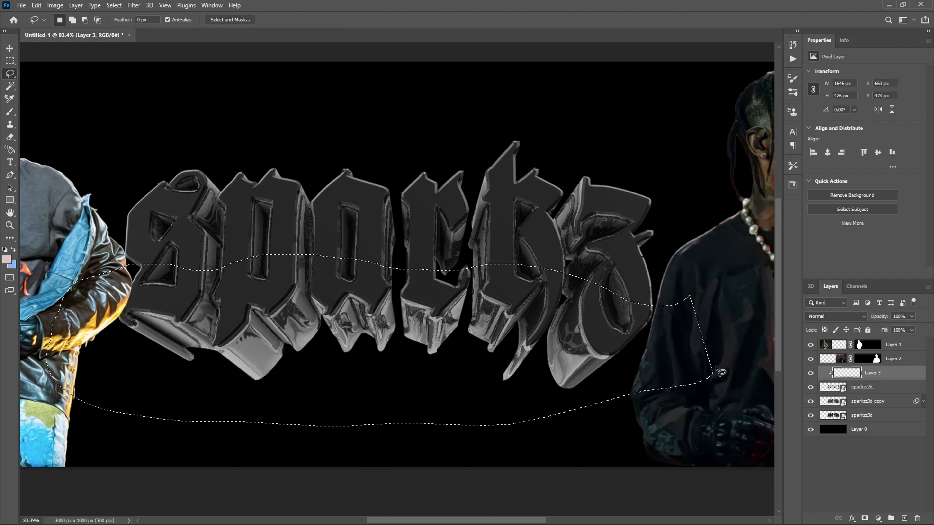
{"action": "left_click", "coordinate": [877, 522]}
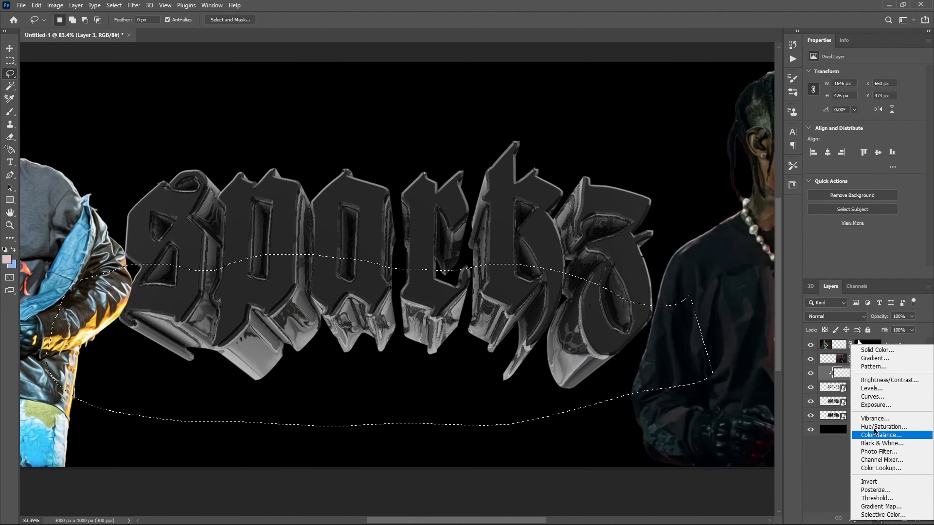
{"action": "left_click", "coordinate": [845, 351]}
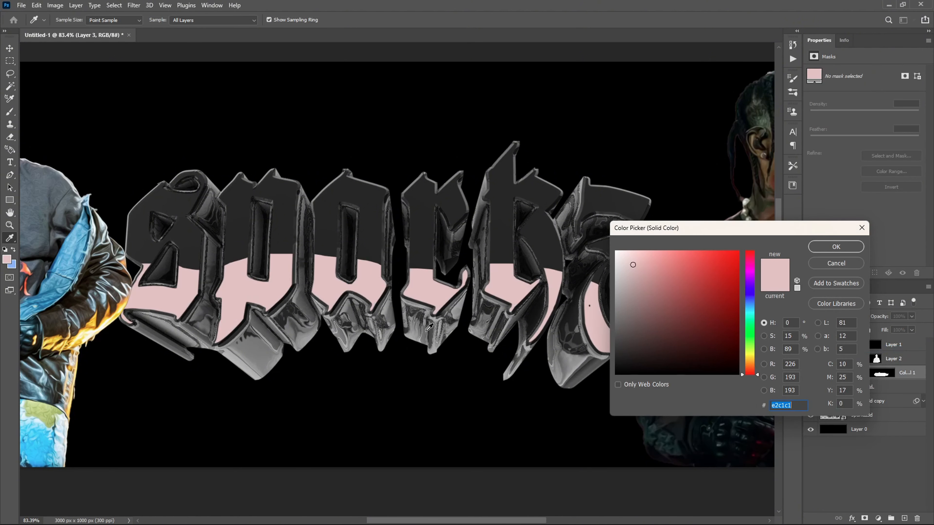
{"action": "left_click", "coordinate": [490, 309]}
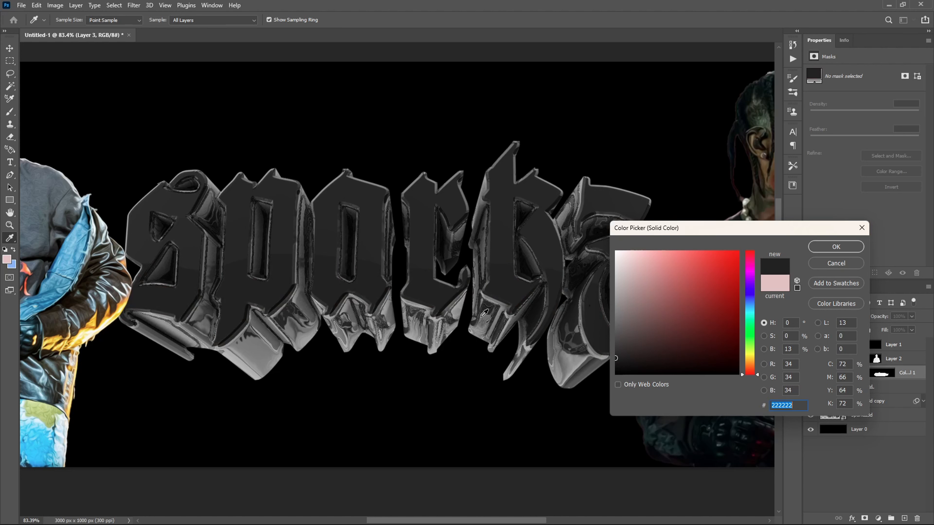
{"action": "left_click", "coordinate": [488, 311]}
{"action": "mouse_move", "coordinate": [616, 334]}
{"action": "left_mouse_down"}
{"action": "mouse_move", "coordinate": [616, 365]}
{"action": "mouse_move", "coordinate": [602, 391]}
{"action": "mouse_move", "coordinate": [669, 294]}
{"action": "mouse_move", "coordinate": [757, 254]}
{"action": "mouse_move", "coordinate": [629, 322]}
{"action": "mouse_move", "coordinate": [599, 315]}
{"action": "mouse_move", "coordinate": [636, 324]}
{"action": "mouse_move", "coordinate": [618, 348]}
{"action": "mouse_move", "coordinate": [597, 345]}
{"action": "mouse_move", "coordinate": [614, 356]}
{"action": "mouse_move", "coordinate": [606, 382]}
{"action": "left_mouse_up"}
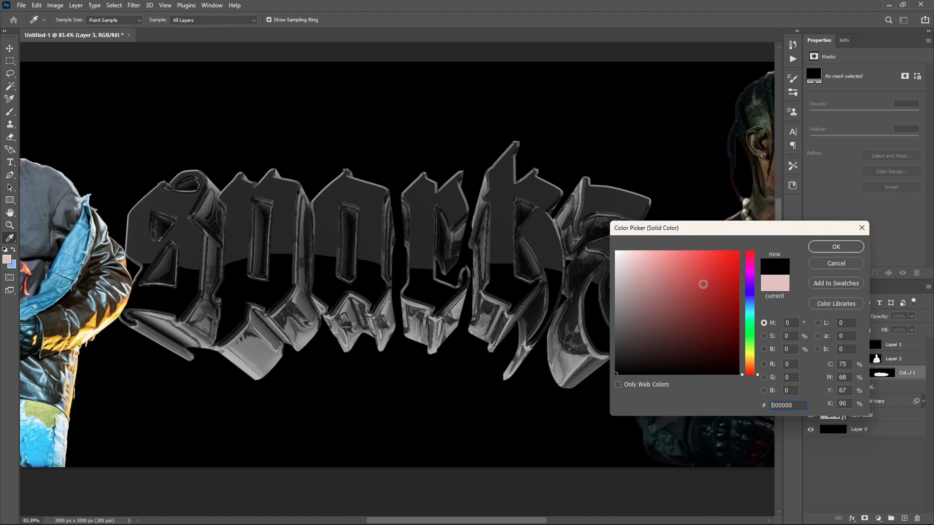
{"action": "key", "text": "Return"}
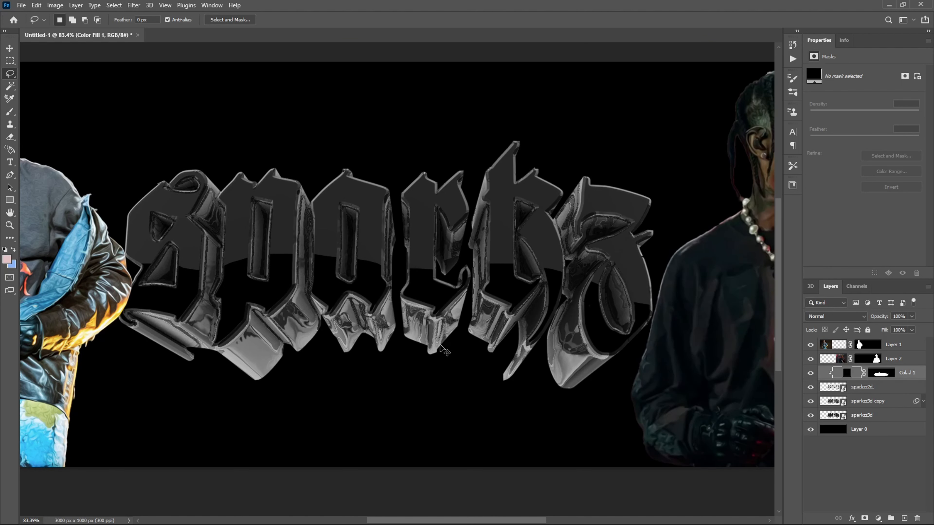
Enlarge the black colour fill shape across the lettering's lower half with Free Transform
{"action": "key", "text": "ctrl+t"}
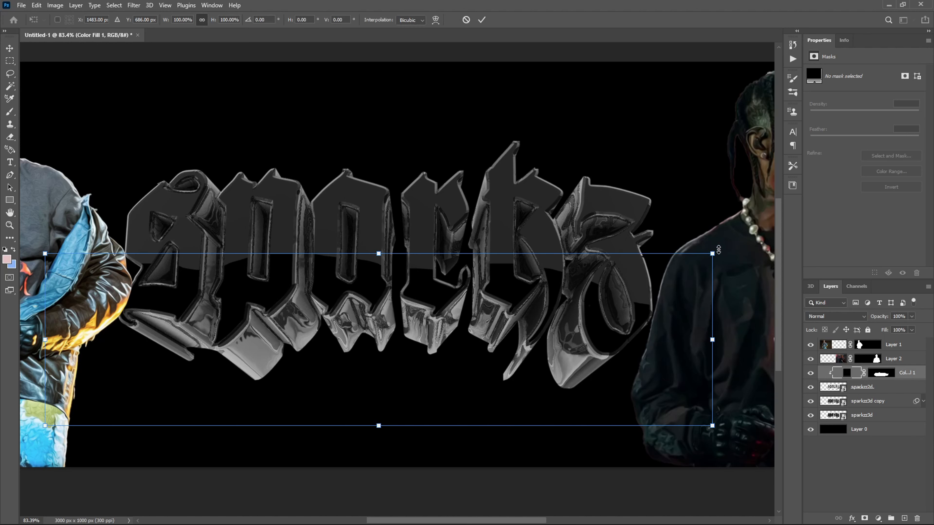
{"action": "left_click_drag", "start_coordinate": [718, 249], "coordinate": [746, 239]}
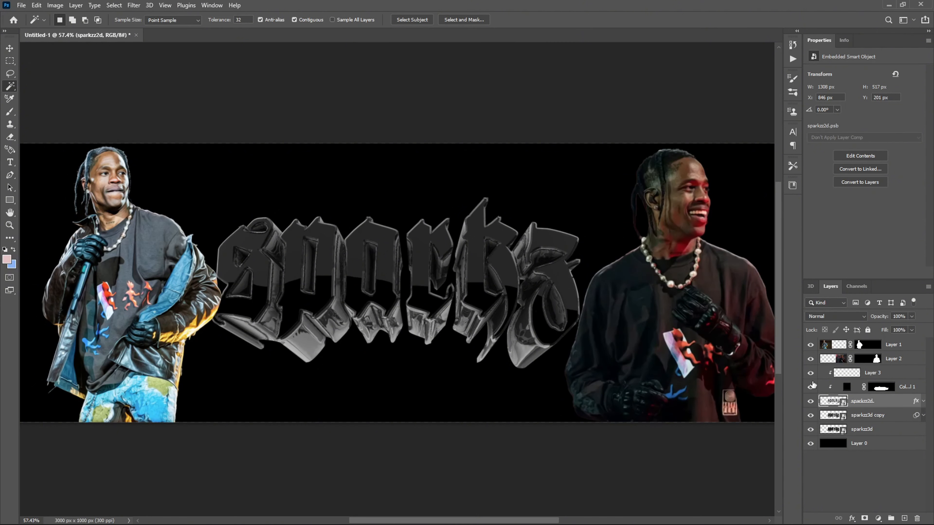
Hide Layer 3, the colour fill, sparkzz3d copy and sparkzz3d, leaving the flat sparkzz2d lettering shown
{"action": "left_click", "coordinate": [811, 373]}
{"action": "left_click", "coordinate": [811, 387]}
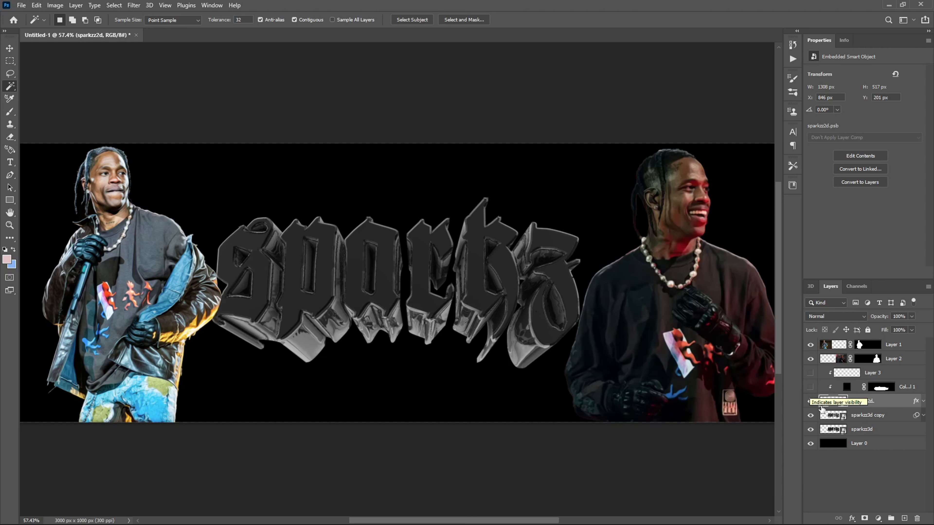
{"action": "left_click", "coordinate": [811, 415]}
{"action": "left_click", "coordinate": [810, 429]}
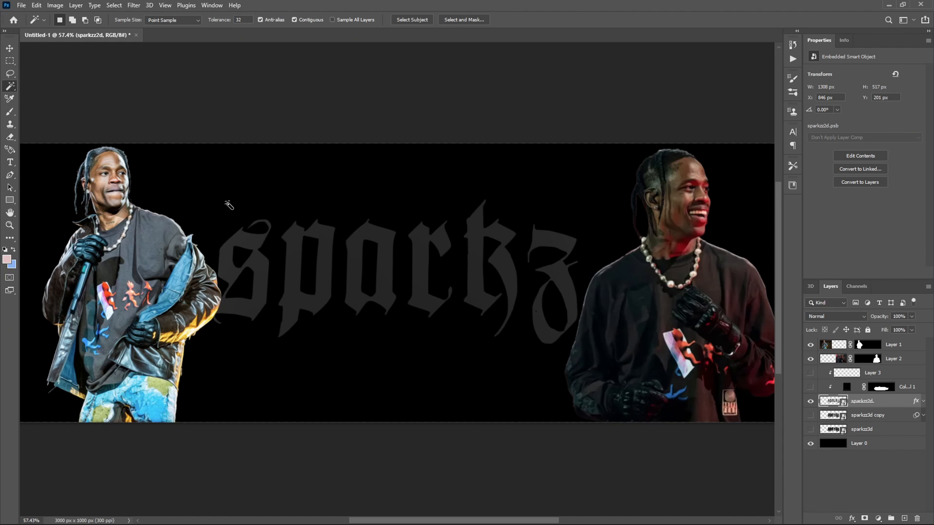
Select all six letter faces of the sparkzz2d layer with the Magic Wand and copy them to a new layer
{"action": "right_click", "coordinate": [14, 90]}
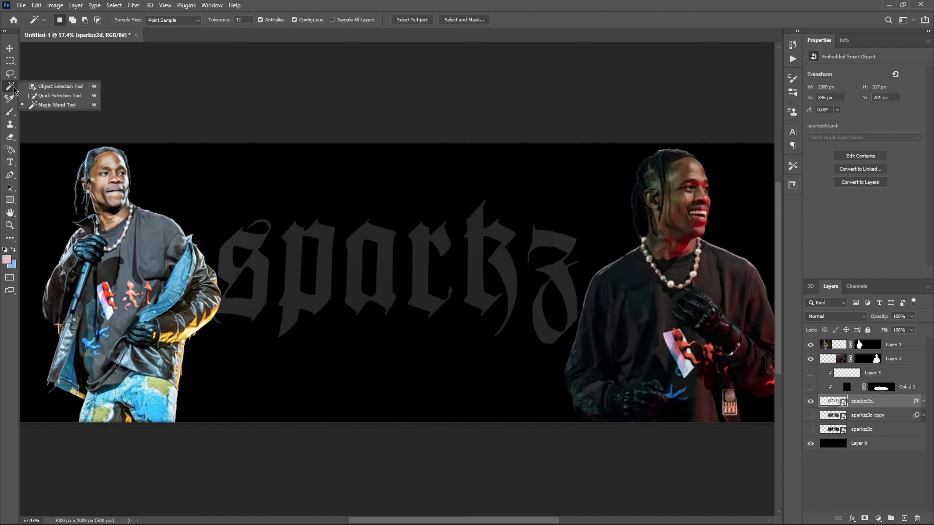
{"action": "left_click", "coordinate": [50, 106]}
{"action": "left_click", "coordinate": [249, 247], "text": "shift"}
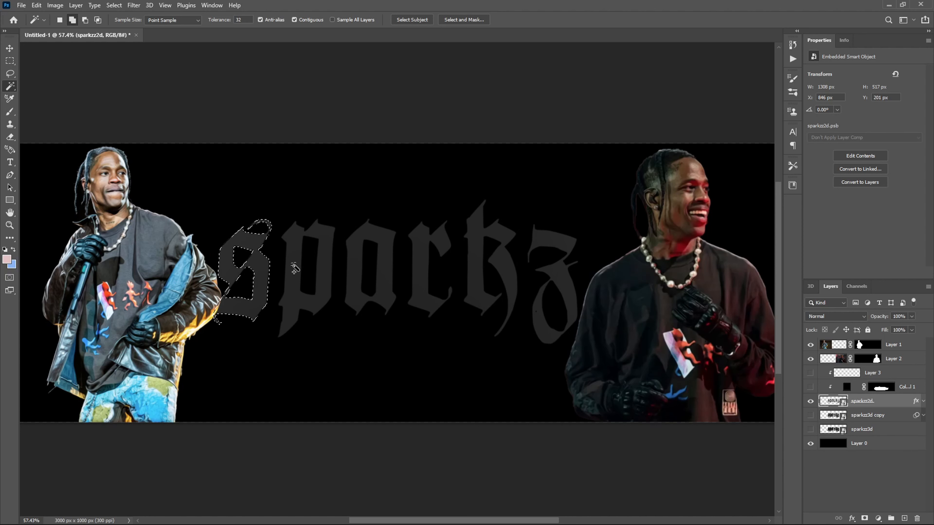
{"action": "left_click", "coordinate": [330, 268], "text": "shift"}
{"action": "left_click", "coordinate": [354, 267], "text": "shift"}
{"action": "left_click", "coordinate": [419, 272], "text": "shift"}
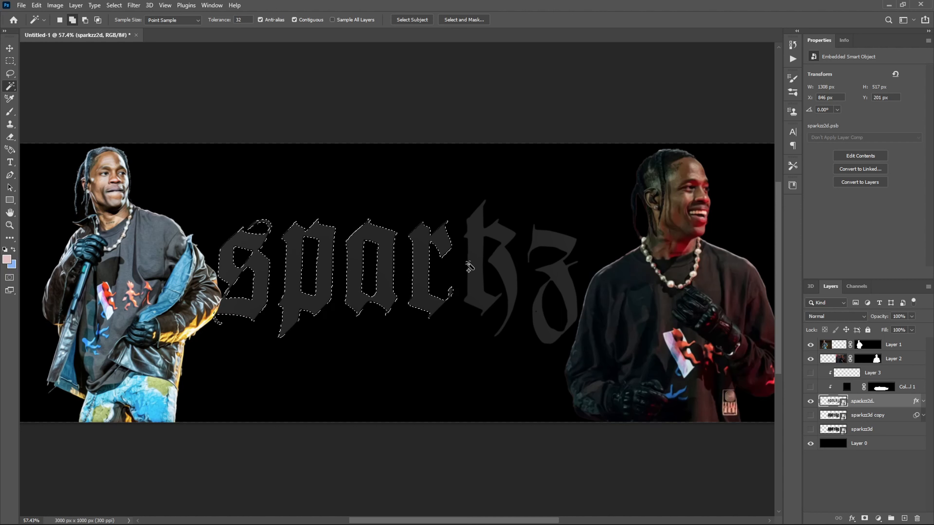
{"action": "left_click", "coordinate": [481, 266], "text": "shift"}
{"action": "left_click", "coordinate": [564, 248], "text": "shift"}
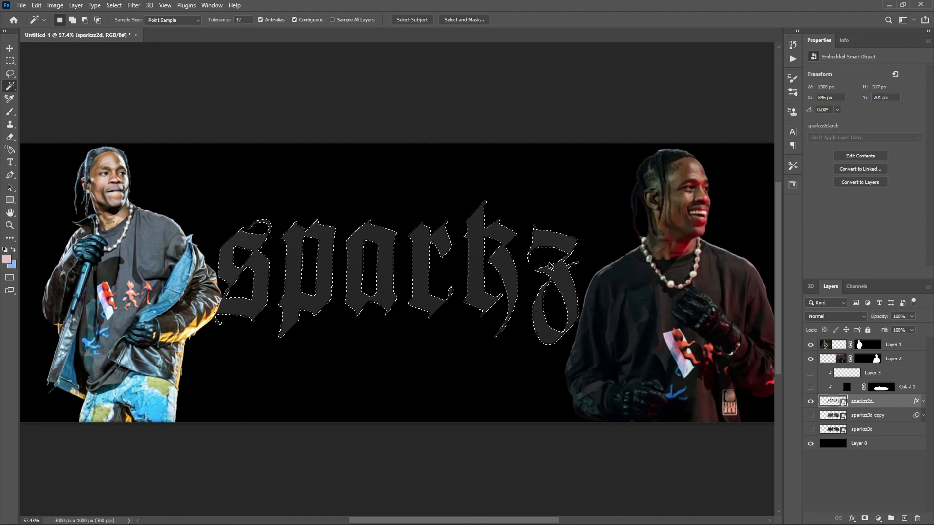
{"action": "key", "text": "ctrl+j"}
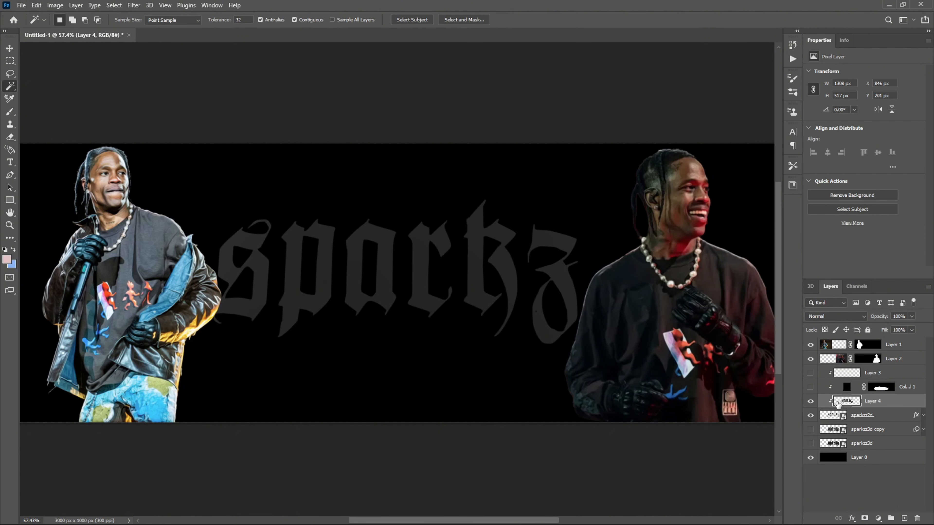
Add a red Color Overlay to the copied letter faces on Layer 4
{"action": "double_click", "coordinate": [888, 405]}
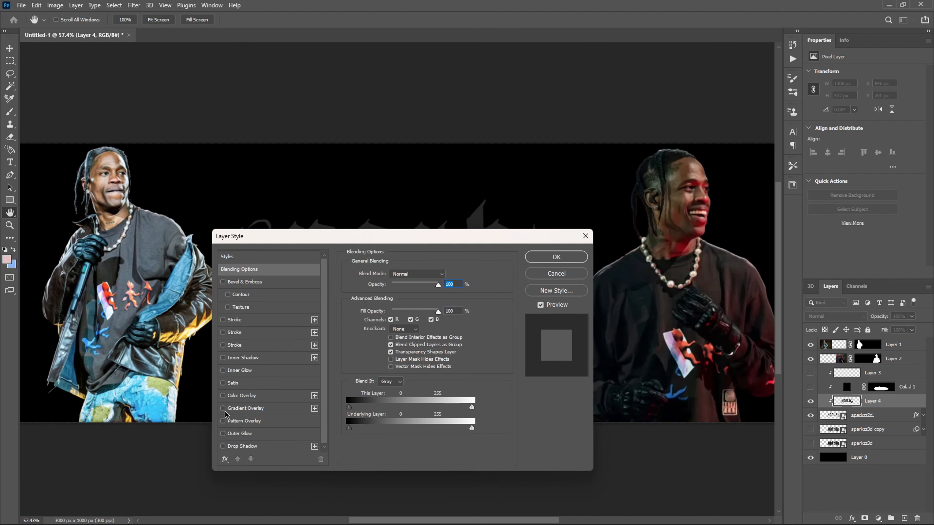
{"action": "left_click", "coordinate": [223, 396]}
{"action": "left_click_drag", "start_coordinate": [353, 242], "coordinate": [395, 256]}
{"action": "left_click", "coordinate": [597, 271]}
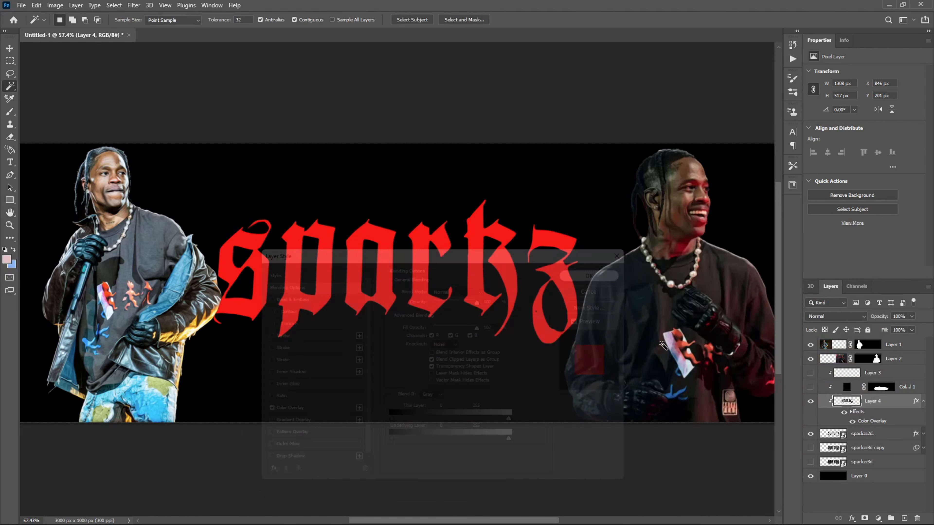
Show the two sparkzz3d layers, the black colour fill and Layer 3 again
{"action": "left_click_drag", "start_coordinate": [811, 448], "coordinate": [810, 463]}
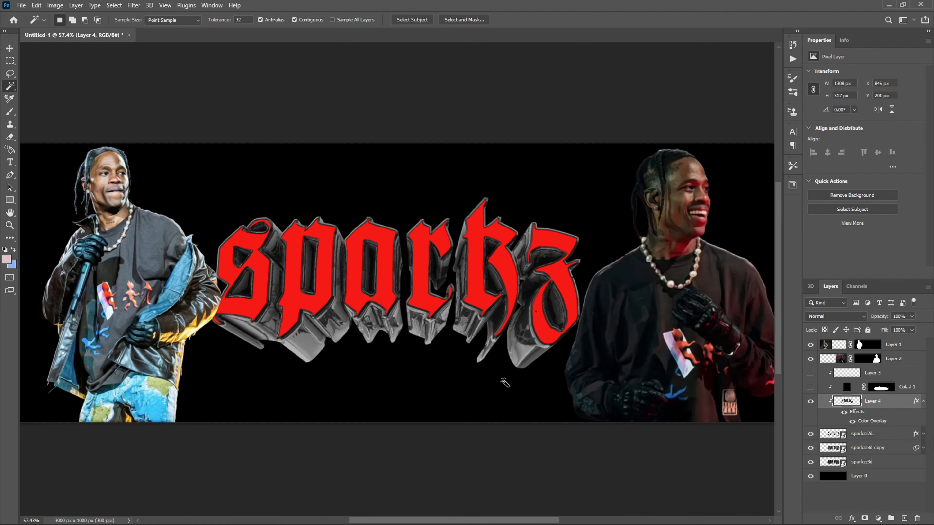
{"action": "scroll", "coordinate": [469, 280], "scroll_direction": "down", "scroll_amount": 2}
{"action": "scroll", "coordinate": [469, 280], "scroll_direction": "up", "scroll_amount": 4}
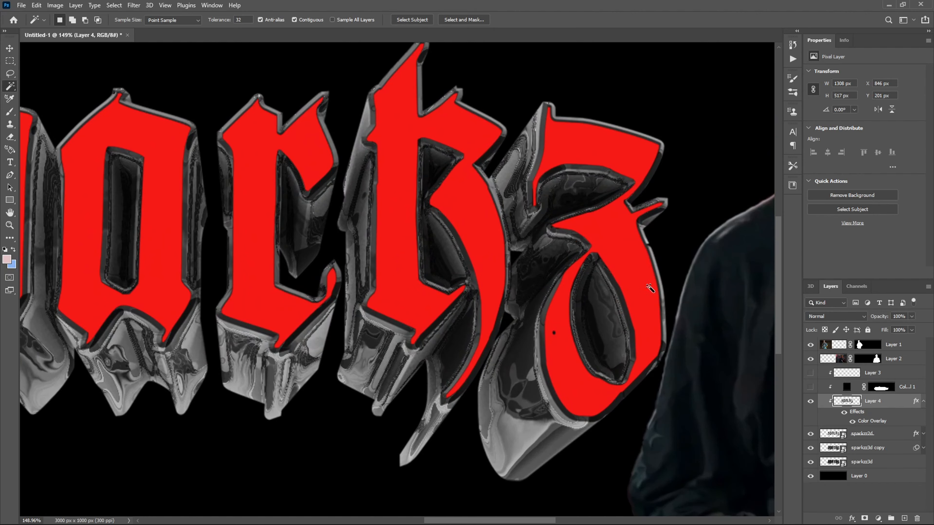
{"action": "scroll", "coordinate": [478, 276], "scroll_direction": "down", "scroll_amount": 1}
{"action": "scroll", "coordinate": [478, 276], "scroll_direction": "down", "scroll_amount": 1}
{"action": "scroll", "coordinate": [411, 272], "scroll_direction": "up", "scroll_amount": 1}
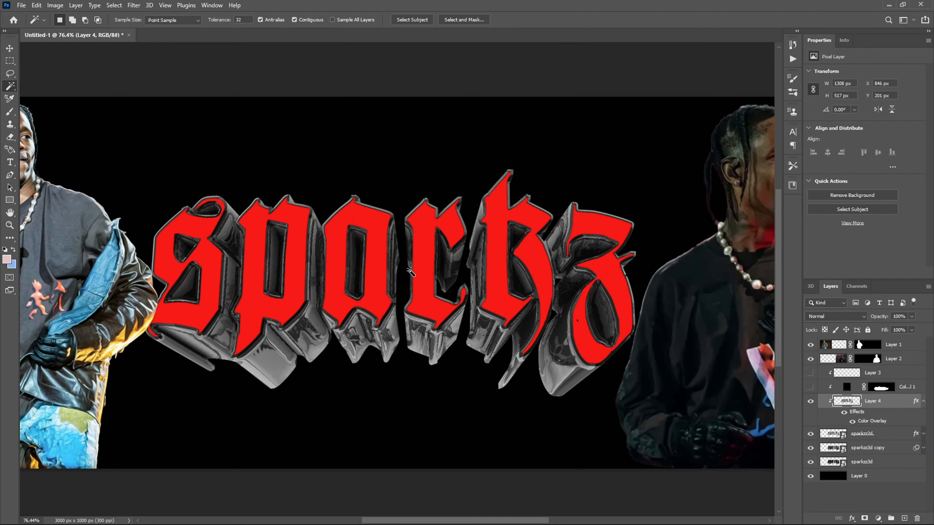
{"action": "left_click", "coordinate": [810, 387]}
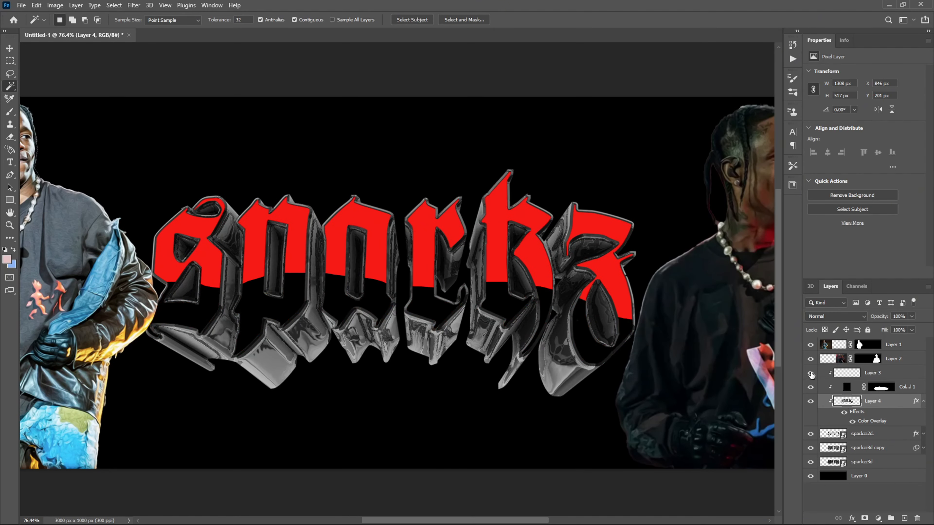
{"action": "scroll", "coordinate": [467, 303], "scroll_direction": "down", "scroll_amount": 5}
{"action": "scroll", "coordinate": [452, 305], "scroll_direction": "up", "scroll_amount": 5}
{"action": "left_click", "coordinate": [453, 294], "text": "ctrl"}
{"action": "scroll", "coordinate": [372, 272], "scroll_direction": "down", "scroll_amount": 6}
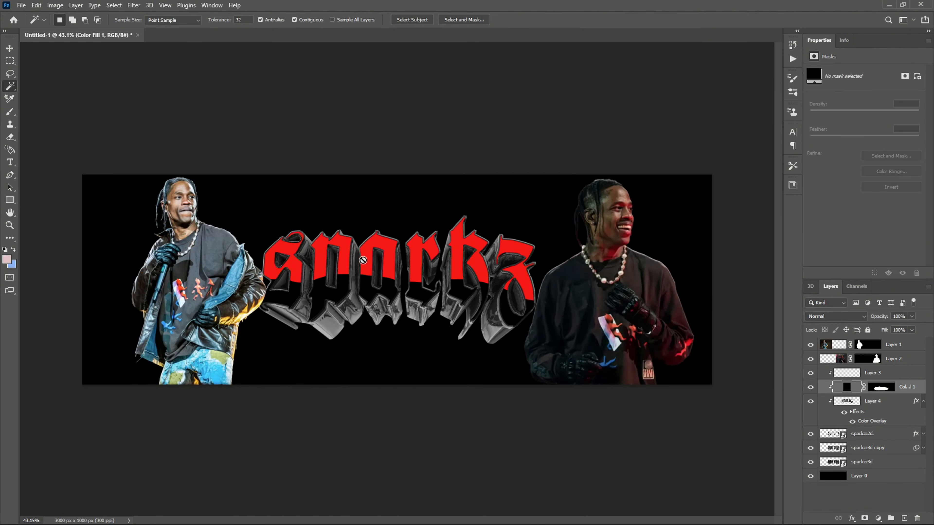
{"action": "scroll", "coordinate": [363, 260], "scroll_direction": "up", "scroll_amount": 2}
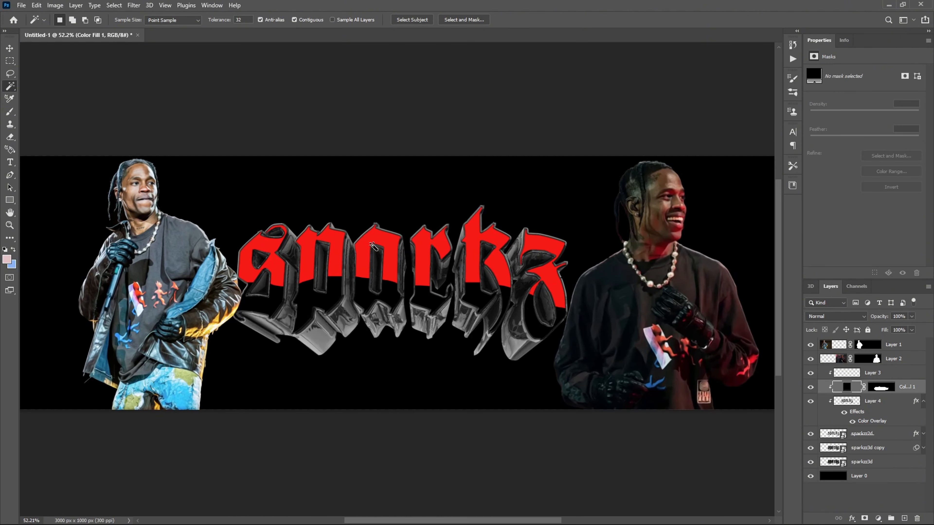
Convert Layer 3, the colour fill, Layer 4 and the sparkzz2d layer together into one smart object
{"action": "left_click", "coordinate": [924, 402]}
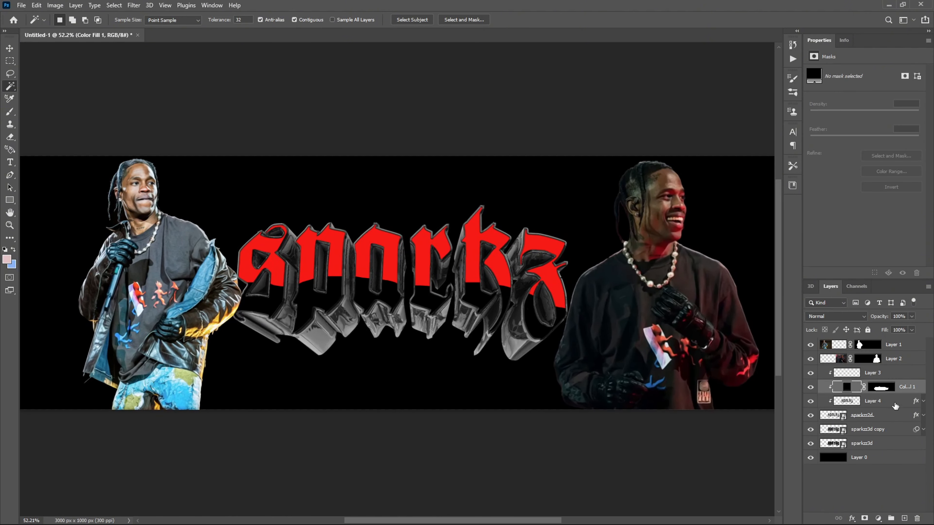
{"action": "left_click", "coordinate": [893, 375]}
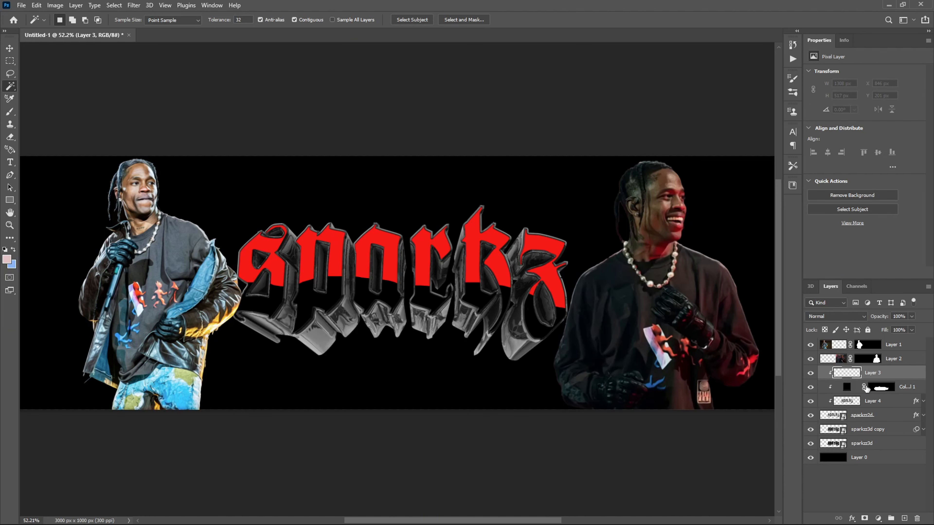
{"action": "left_click", "coordinate": [879, 417], "text": "shift"}
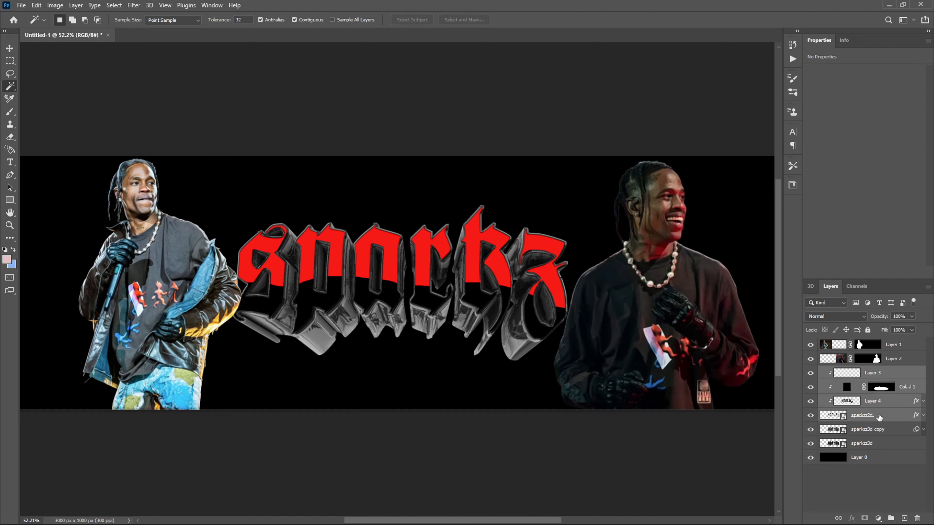
{"action": "right_click", "coordinate": [900, 372]}
{"action": "left_click", "coordinate": [801, 247]}
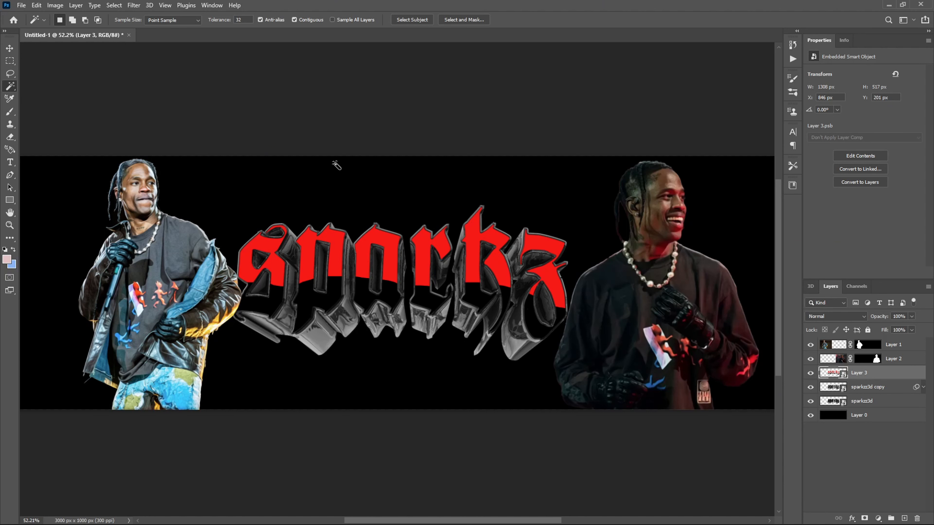
Duplicate the Layer 3 smart object and apply the Filter Gallery's Chrome effect with Detail 6 and Smoothness 2 to the copy
{"action": "key", "text": "ctrl+j"}
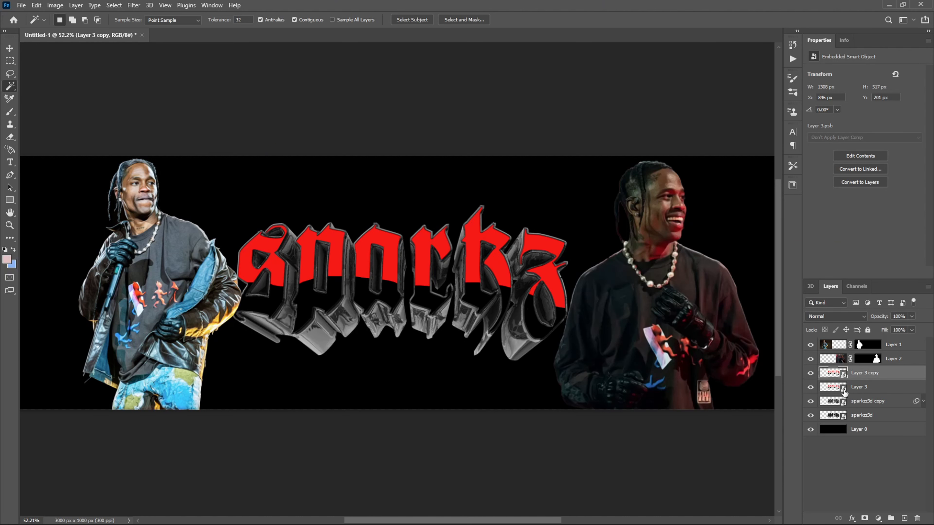
{"action": "left_click", "coordinate": [133, 5]}
{"action": "left_click", "coordinate": [154, 58]}
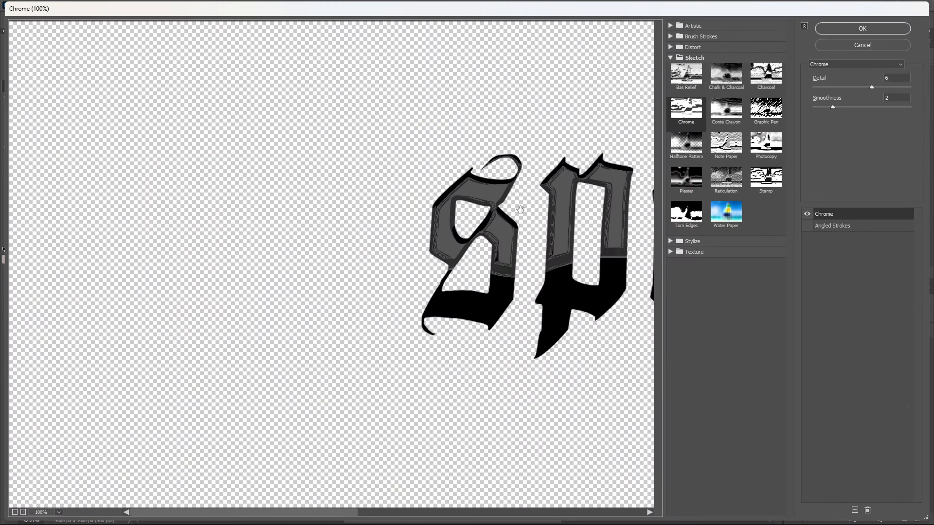
{"action": "left_click_drag", "start_coordinate": [582, 252], "coordinate": [254, 244]}
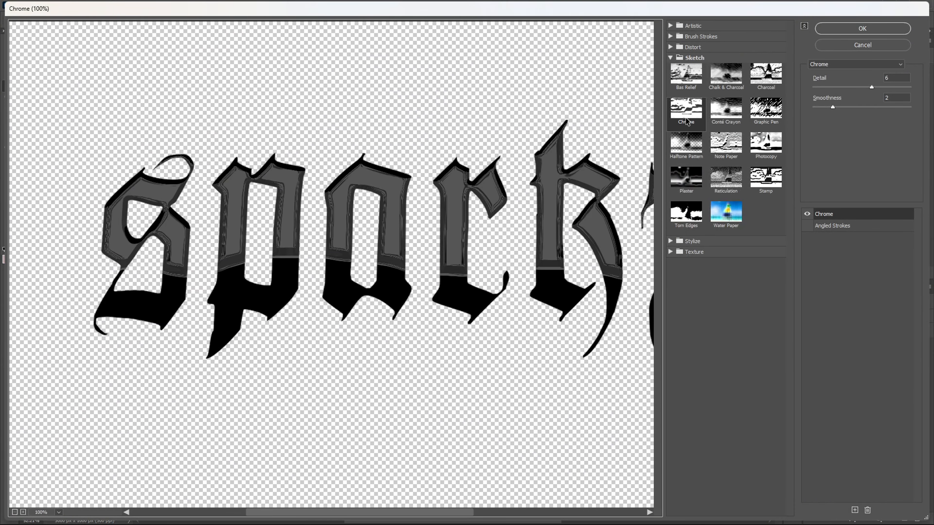
{"action": "left_click", "coordinate": [863, 28]}
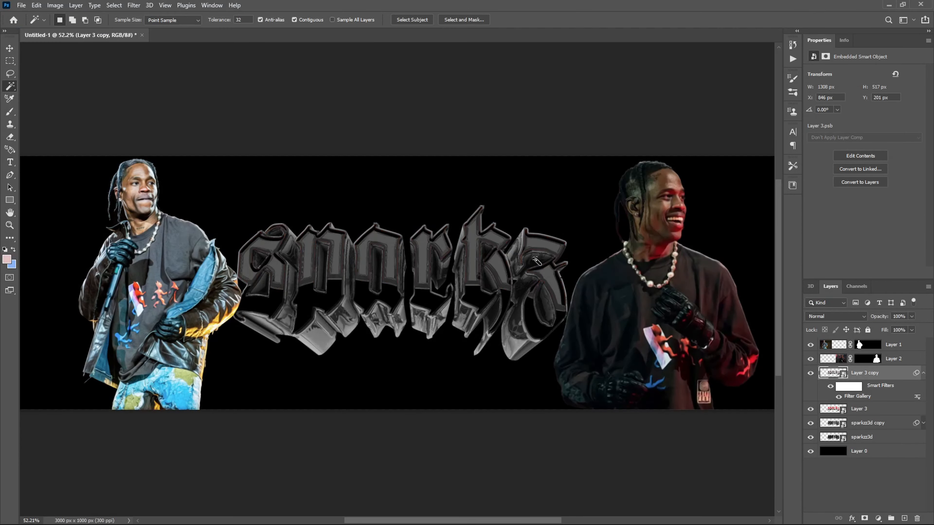
{"action": "scroll", "coordinate": [392, 270], "scroll_direction": "down", "scroll_amount": 2}
{"action": "scroll", "coordinate": [405, 257], "scroll_direction": "up", "scroll_amount": 4}
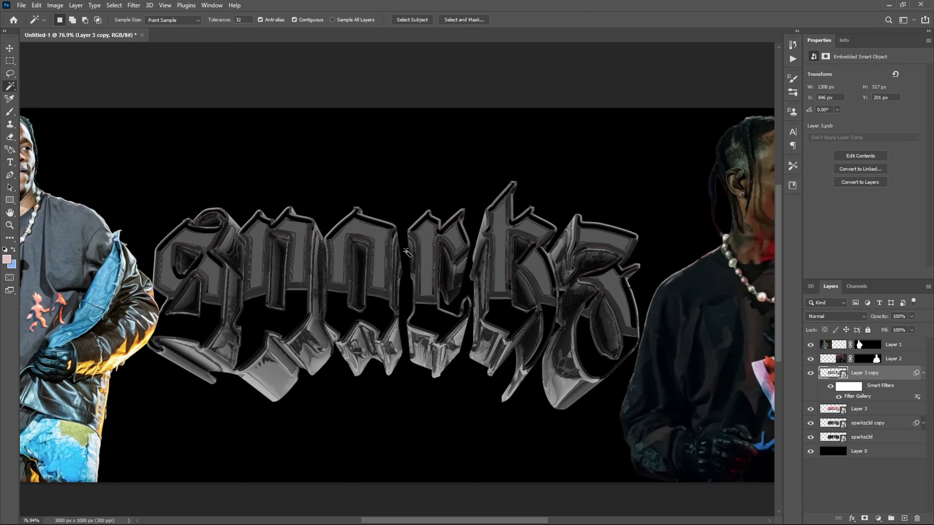
Set the blend mode of the chrome Layer 3 copy to Luminosity
{"action": "left_click", "coordinate": [11, 50]}
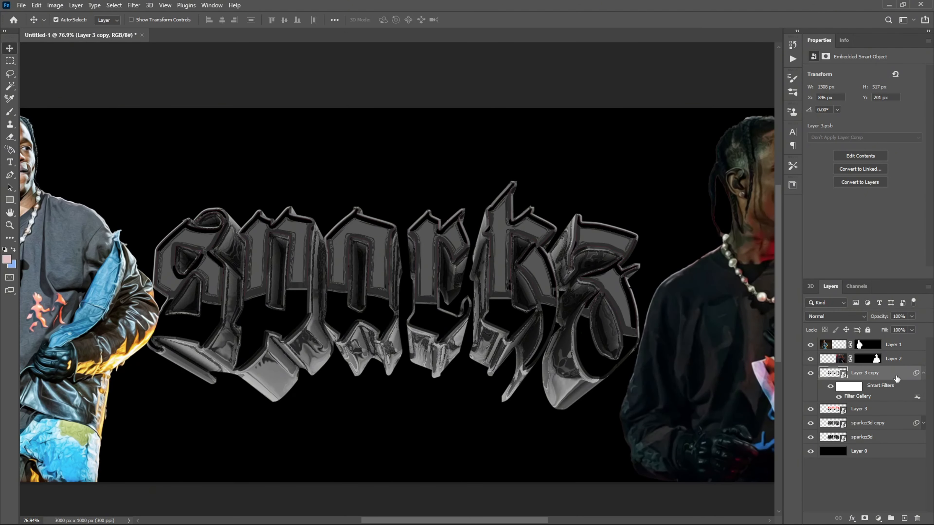
{"action": "left_click", "coordinate": [842, 316]}
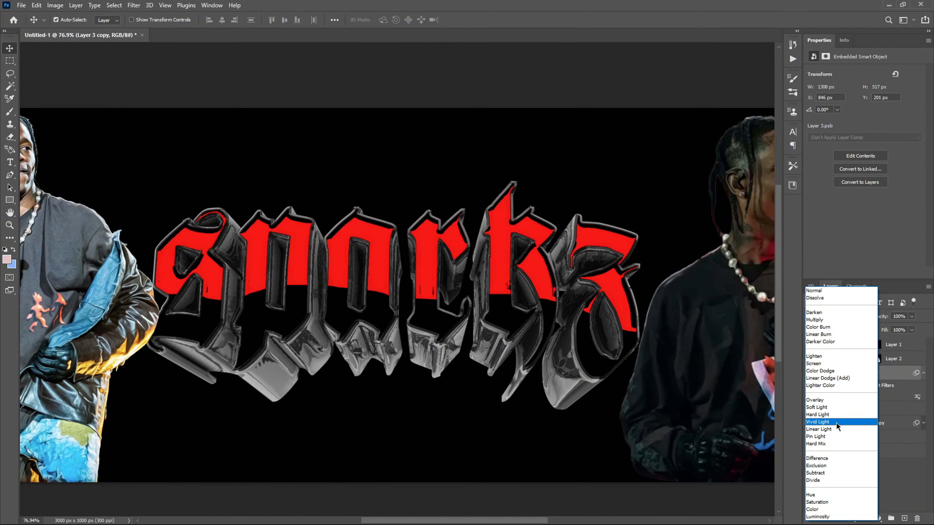
{"action": "left_click", "coordinate": [823, 516]}
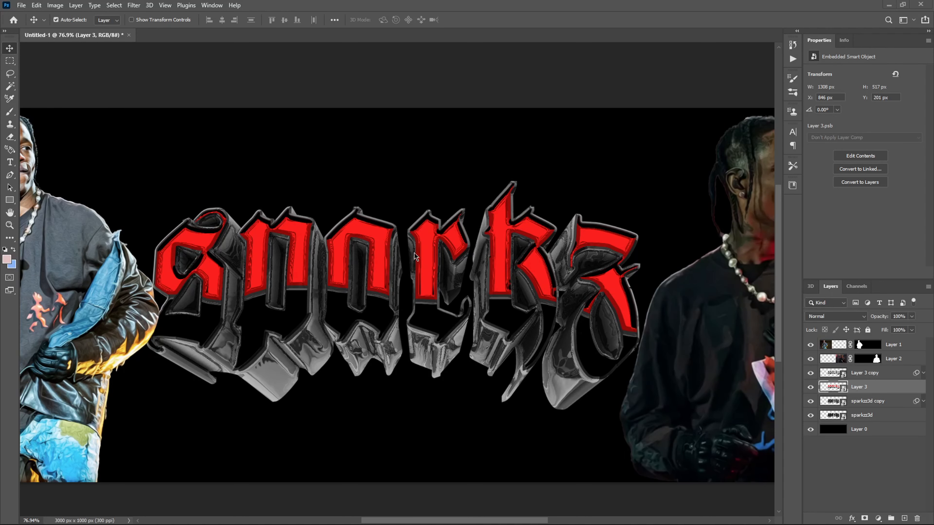
{"action": "left_click", "coordinate": [875, 373]}
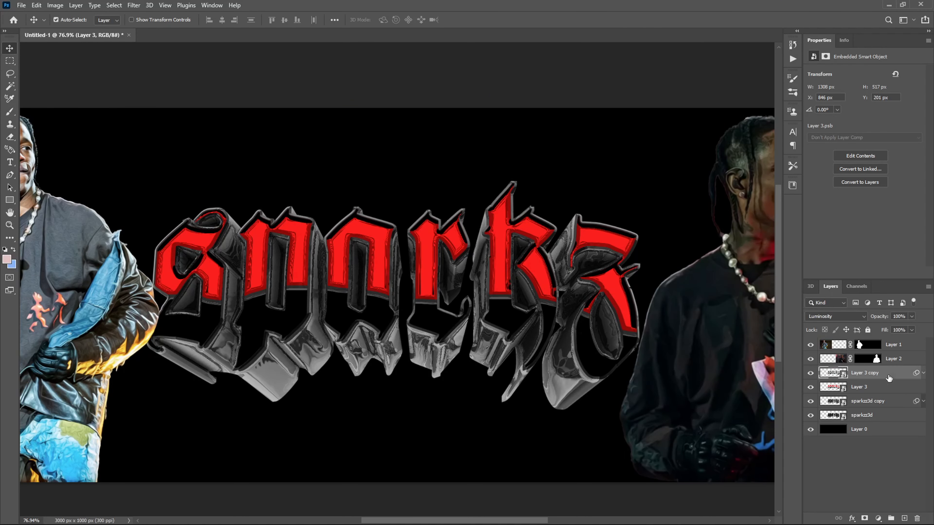
{"action": "left_click", "coordinate": [836, 316]}
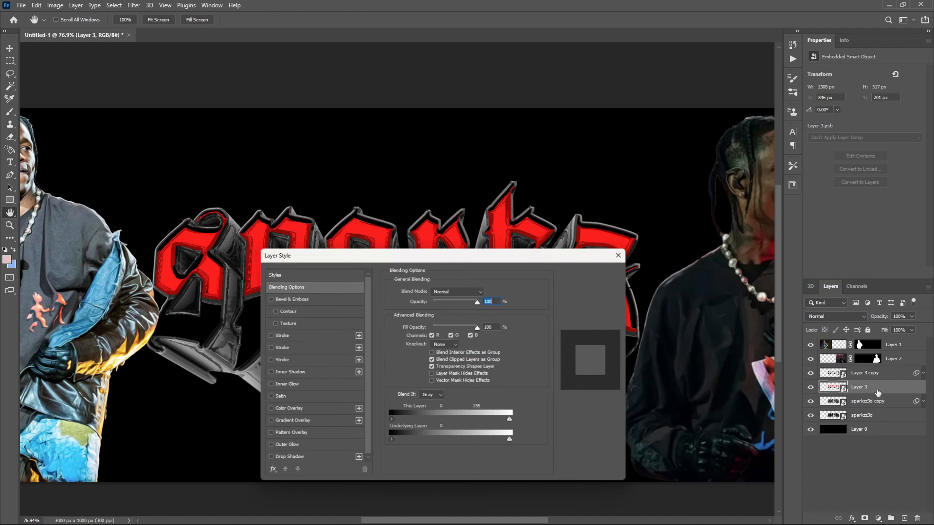
Add a black Satin effect to Layer 3 with Normal blending, 69% opacity, 90° angle, 108 px distance and 100 px size
{"action": "left_click_drag", "start_coordinate": [386, 257], "coordinate": [550, 186]}
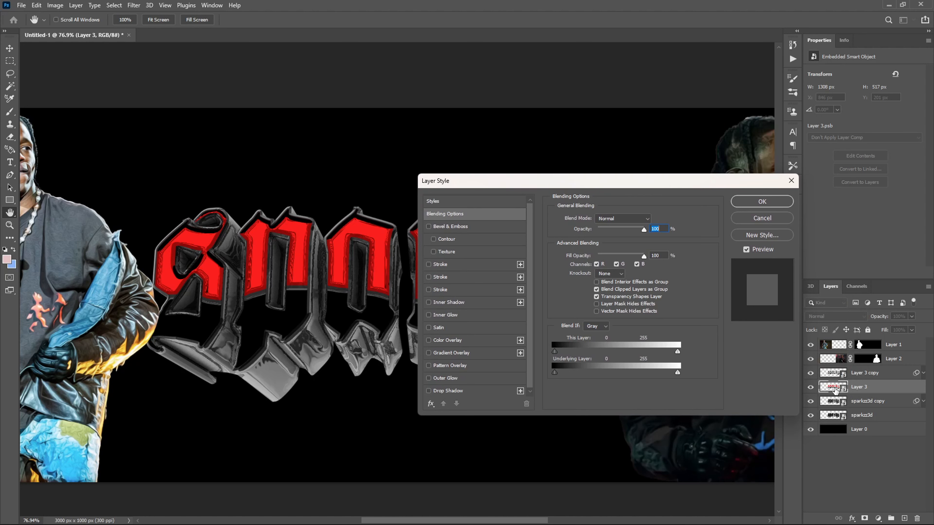
{"action": "scroll", "coordinate": [439, 346], "scroll_direction": "down", "scroll_amount": 1}
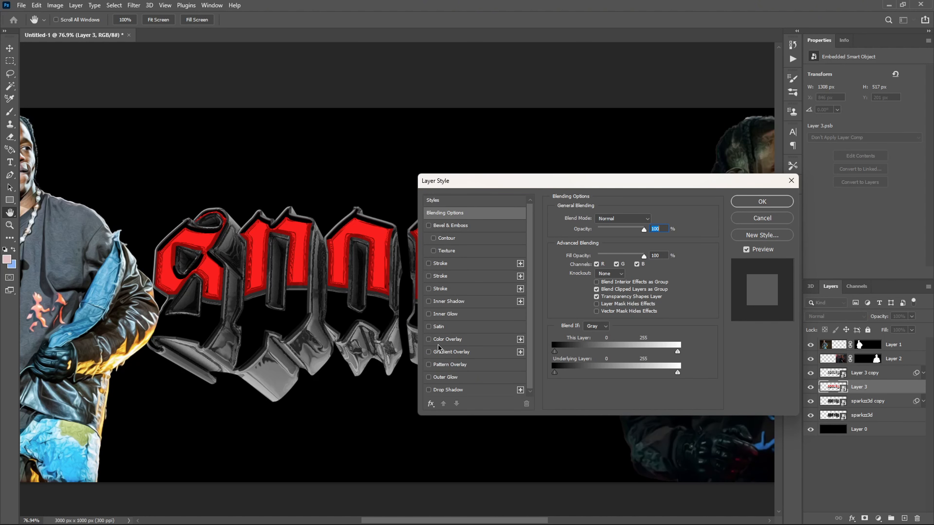
{"action": "left_click", "coordinate": [429, 328]}
{"action": "left_click", "coordinate": [461, 329]}
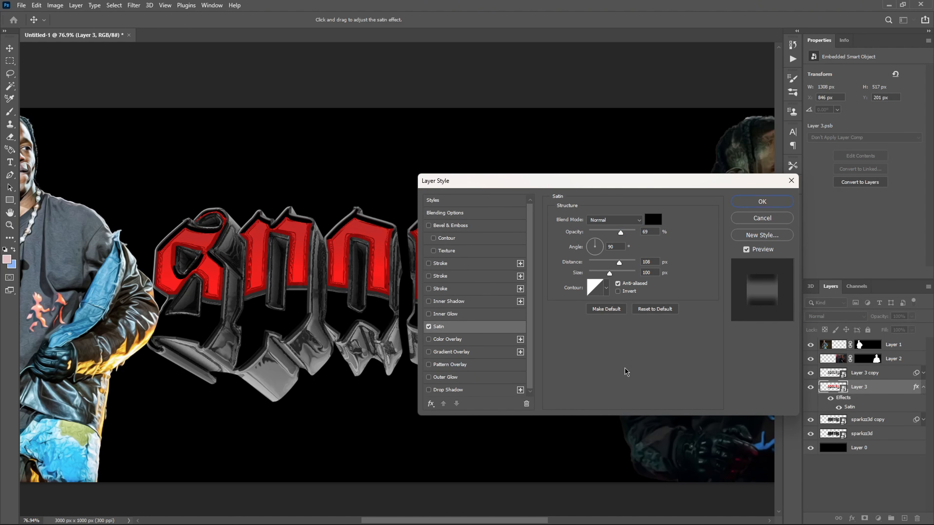
{"action": "left_click", "coordinate": [740, 206]}
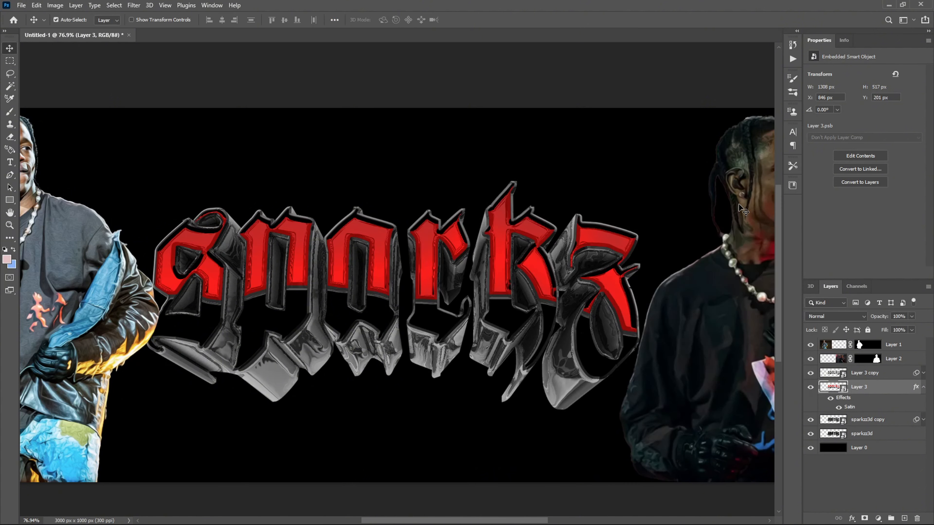
Convert Layer 3 and the chrome Layer 3 copy together into one smart object
{"action": "scroll", "coordinate": [475, 247], "scroll_direction": "down", "scroll_amount": 1, "text": "alt"}
{"action": "scroll", "coordinate": [491, 247], "scroll_direction": "up", "scroll_amount": 3, "text": "alt"}
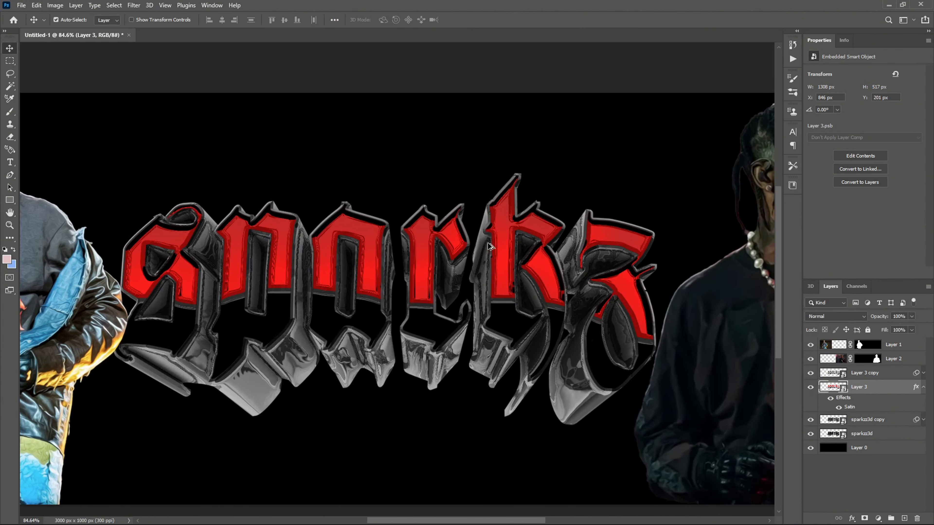
{"action": "scroll", "coordinate": [515, 267], "scroll_direction": "down", "scroll_amount": 10, "text": "alt"}
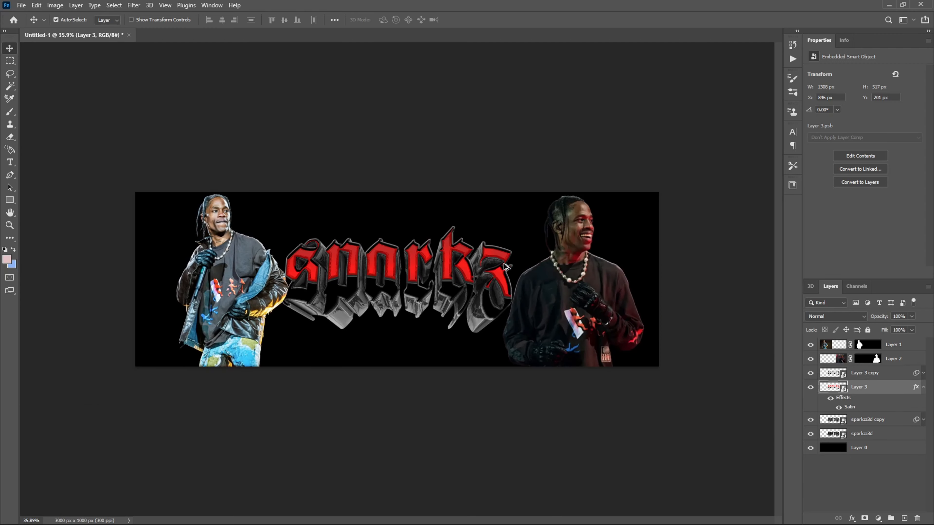
{"action": "scroll", "coordinate": [491, 260], "scroll_direction": "up", "scroll_amount": 4, "text": "alt"}
{"action": "left_click", "coordinate": [924, 386]}
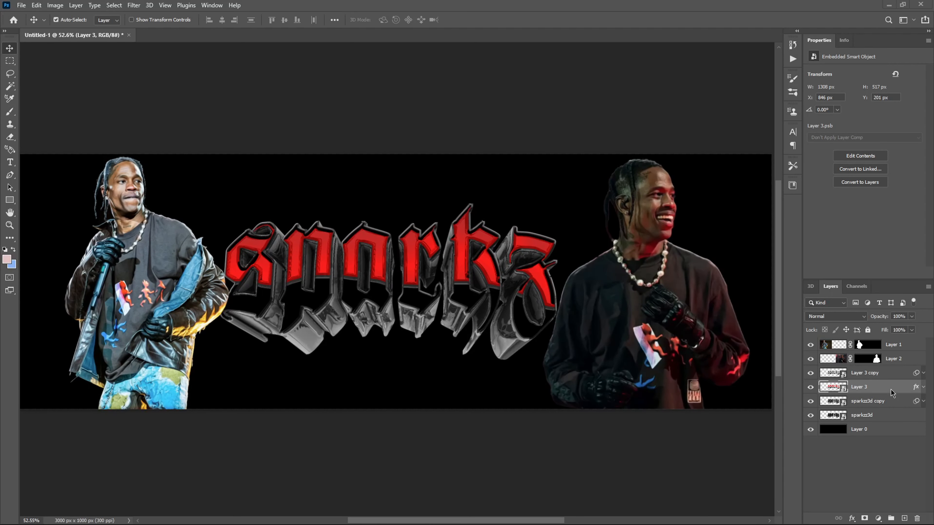
{"action": "left_click", "coordinate": [884, 373], "text": "shift"}
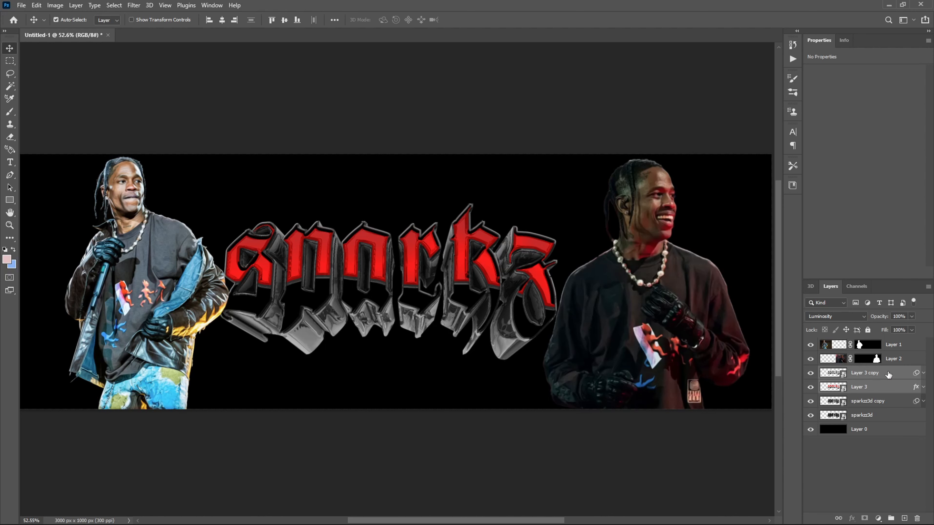
{"action": "right_click", "coordinate": [889, 375]}
{"action": "left_click", "coordinate": [881, 195]}
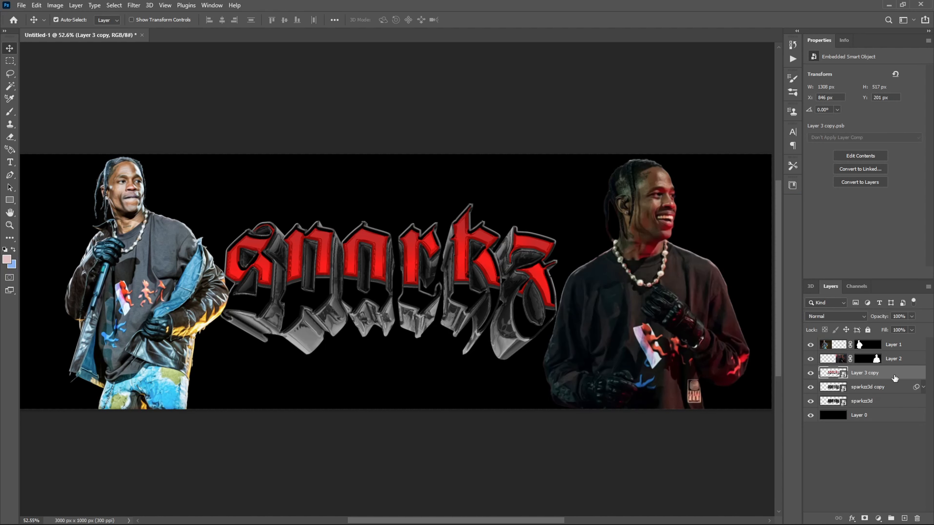
Add a black Inner Shadow with Normal blending to the Layer 3 copy smart object and adjust its opacity and distance
{"action": "double_click", "coordinate": [838, 374]}
{"action": "left_click_drag", "start_coordinate": [501, 188], "coordinate": [574, 139]}
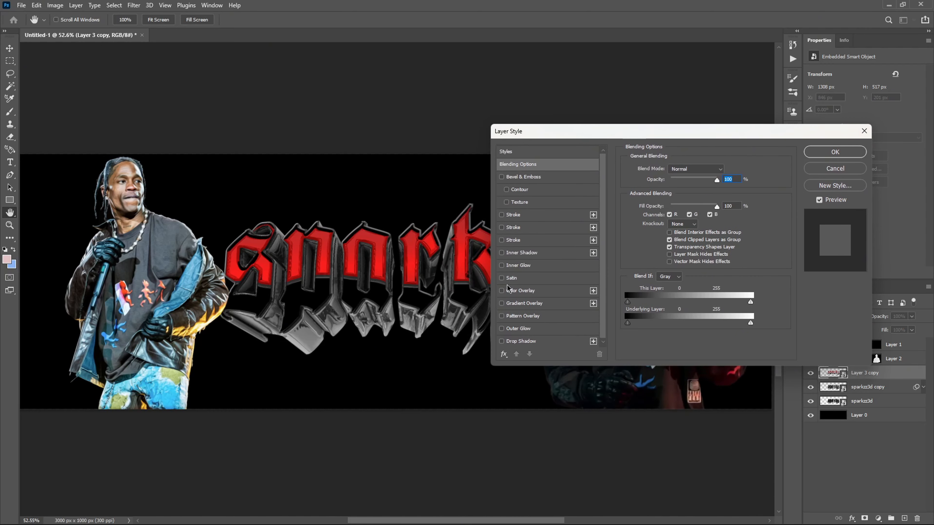
{"action": "left_click", "coordinate": [502, 253]}
{"action": "left_click", "coordinate": [544, 254]}
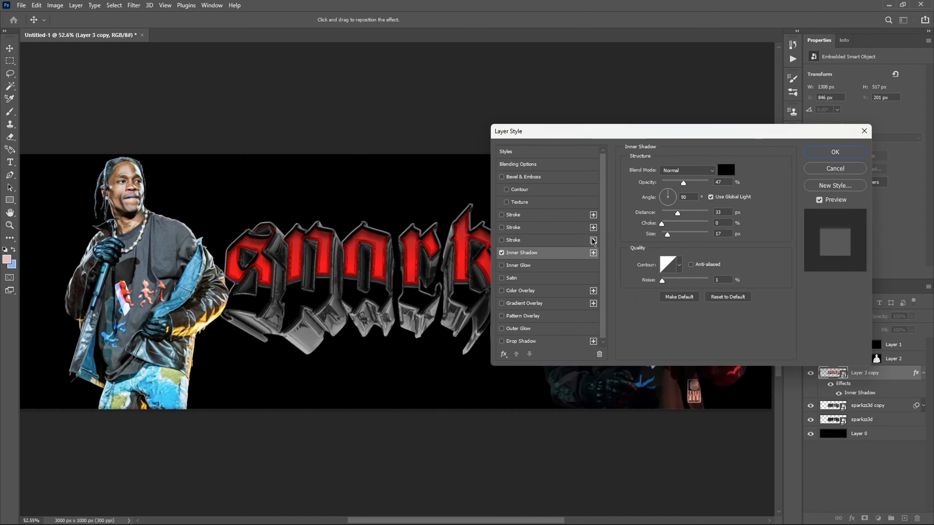
{"action": "left_click_drag", "start_coordinate": [623, 137], "coordinate": [665, 135]}
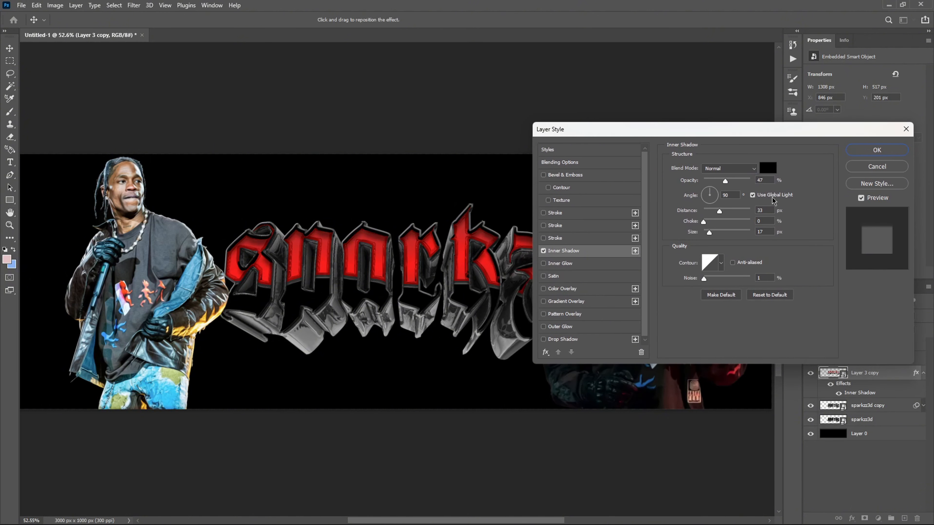
{"action": "left_click_drag", "start_coordinate": [726, 181], "coordinate": [720, 217]}
{"action": "key", "text": "Return"}
{"action": "left_click", "coordinate": [924, 373]}
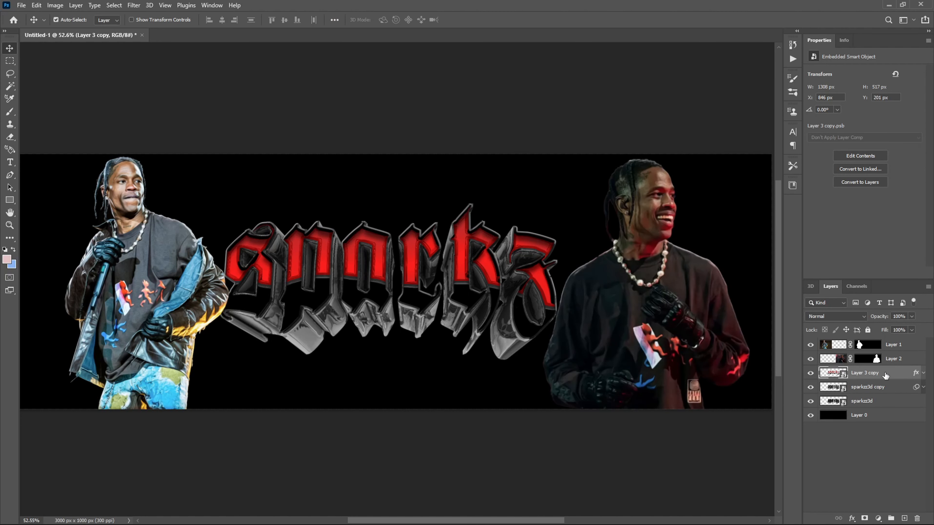
Add a white Inner Glow to Layer 3 copy with Normal blending, 100% opacity, 0% noise, 49% choke and 13 px size
{"action": "double_click", "coordinate": [885, 375]}
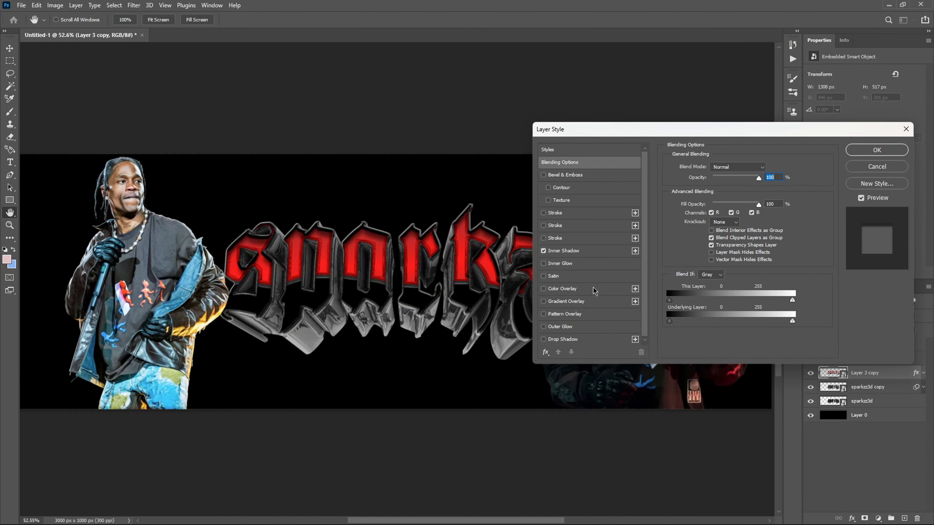
{"action": "left_click", "coordinate": [543, 263]}
{"action": "left_click", "coordinate": [579, 267]}
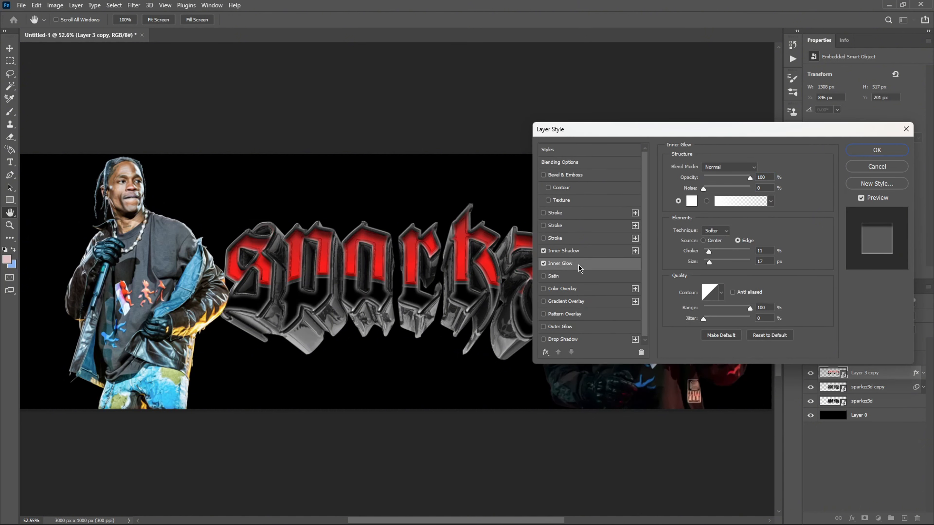
{"action": "mouse_move", "coordinate": [708, 254]}
{"action": "left_mouse_down"}
{"action": "mouse_move", "coordinate": [728, 254]}
{"action": "mouse_move", "coordinate": [709, 262]}
{"action": "left_mouse_up"}
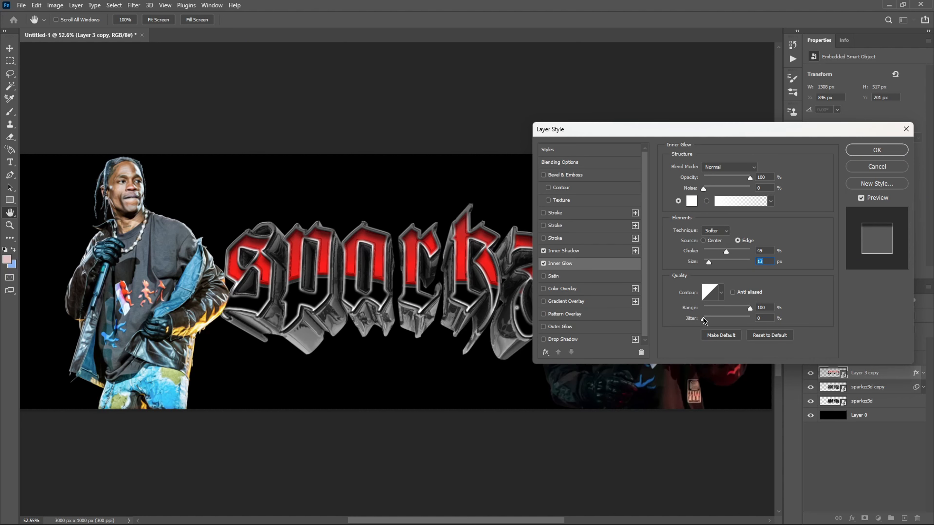
{"action": "left_click_drag", "start_coordinate": [703, 188], "coordinate": [764, 203]}
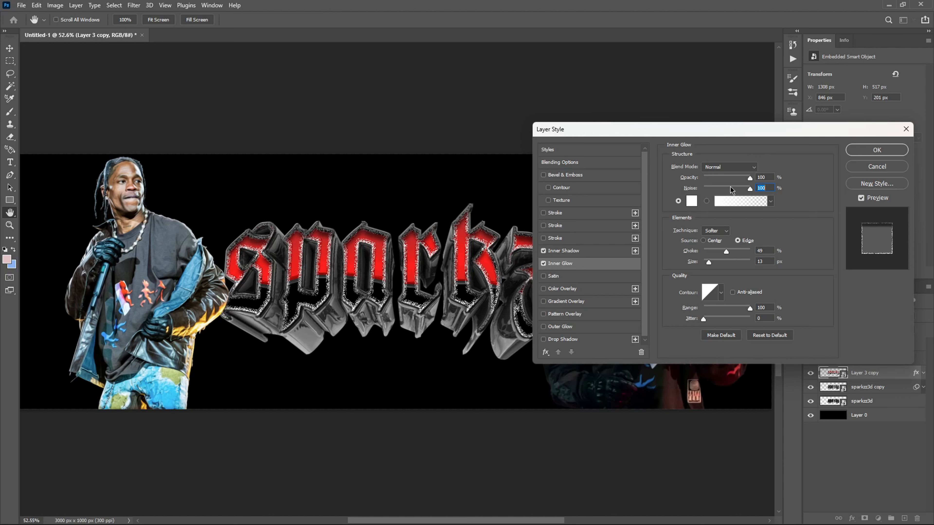
{"action": "type", "text": "0"}
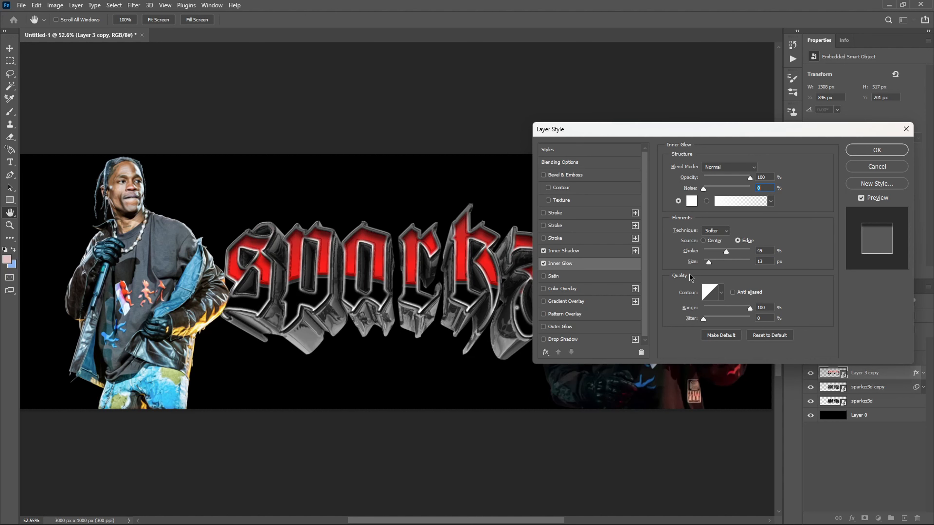
Try a 25 px outside stroke in white (ffffff) on Layer 3 copy
{"action": "left_click", "coordinate": [544, 213]}
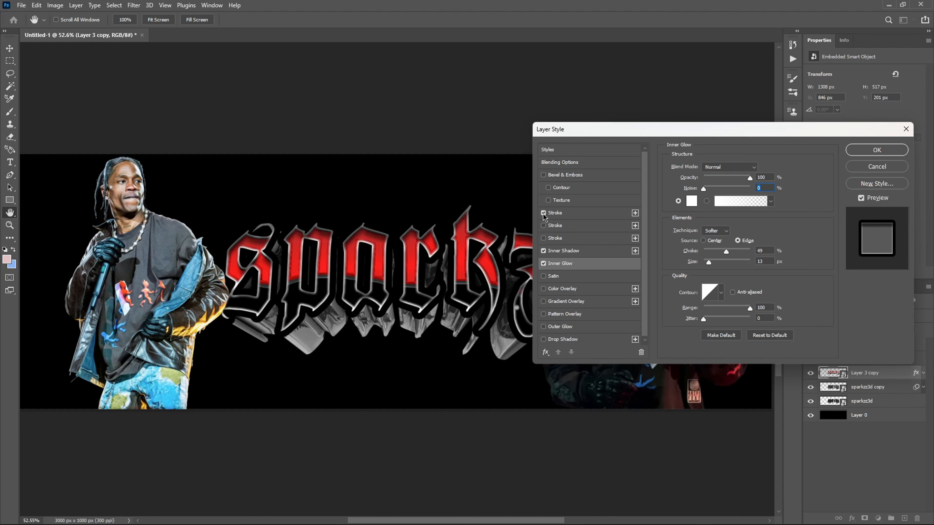
{"action": "left_click", "coordinate": [571, 214]}
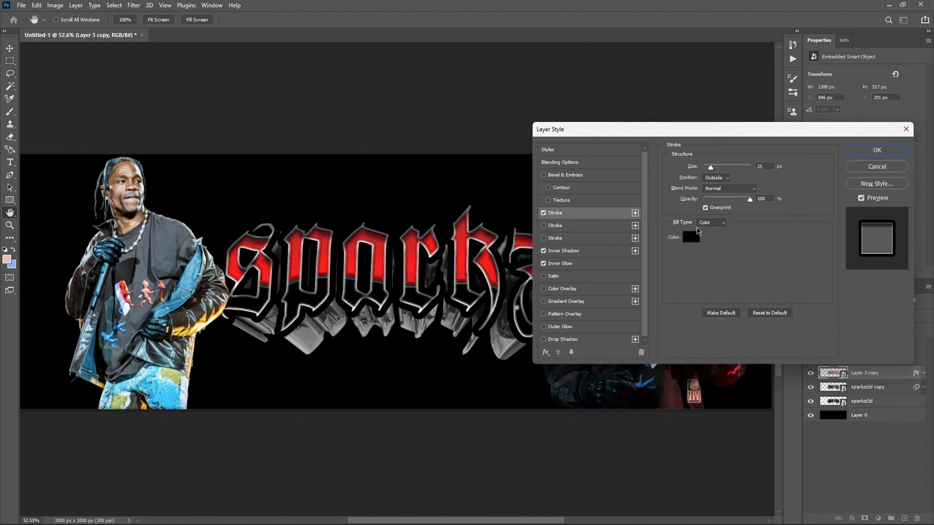
{"action": "left_click", "coordinate": [691, 237]}
{"action": "type", "text": "ffffff"}
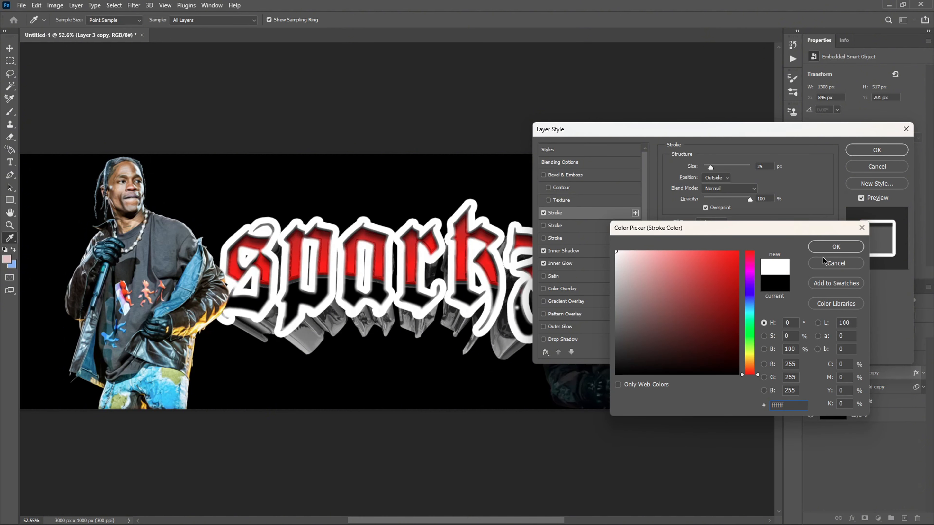
{"action": "left_click", "coordinate": [827, 262]}
{"action": "left_click", "coordinate": [543, 212]}
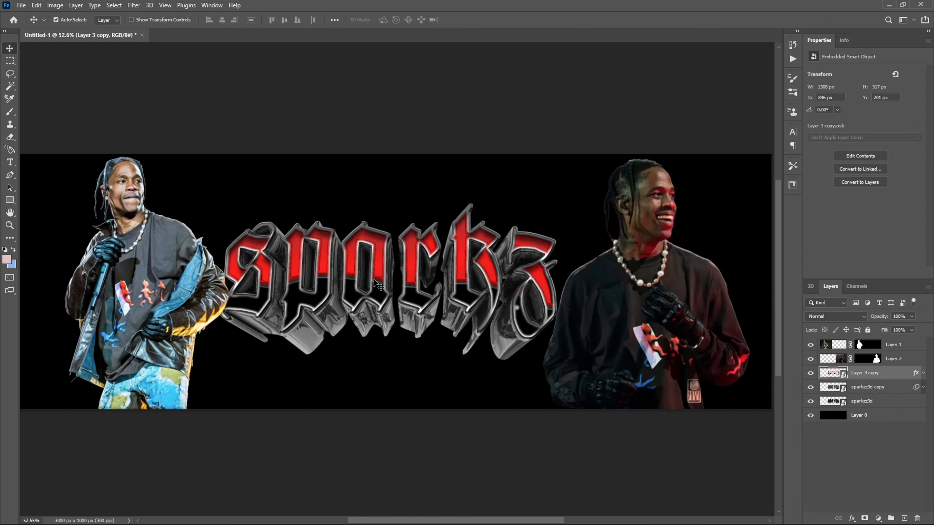
Open the Layer Style settings of the sparkzz3d copy layer and keep the lettering in view
{"action": "scroll", "coordinate": [379, 283], "scroll_direction": "up", "scroll_amount": 3}
{"action": "scroll", "coordinate": [377, 283], "scroll_direction": "down", "scroll_amount": 2}
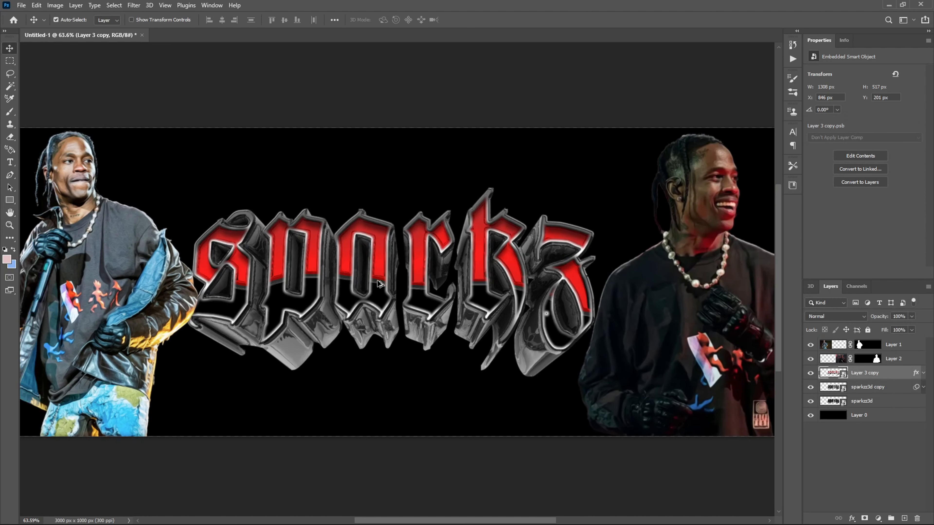
{"action": "left_click", "coordinate": [868, 387]}
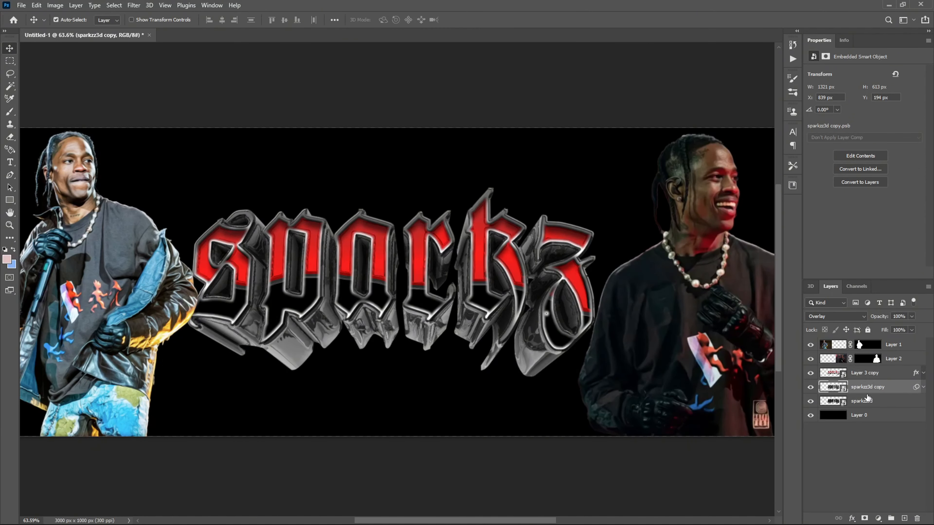
{"action": "double_click", "coordinate": [894, 394]}
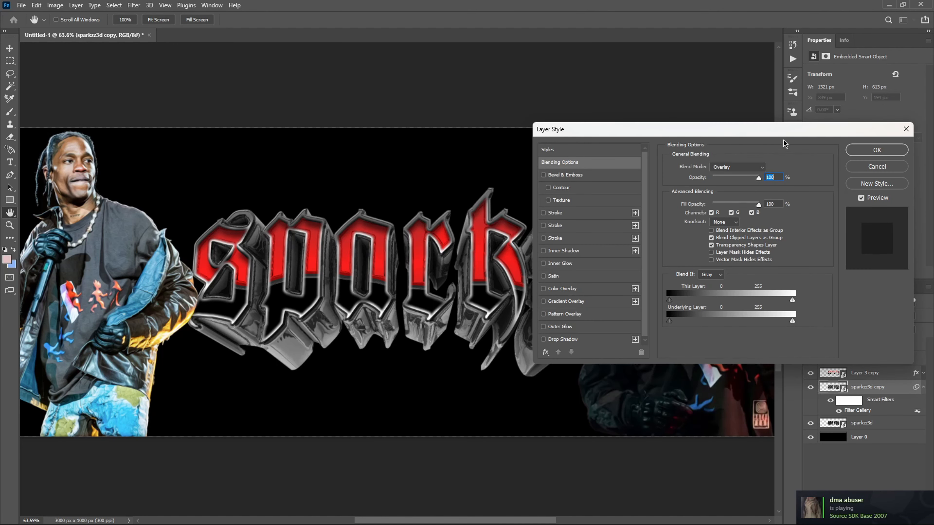
{"action": "left_click_drag", "start_coordinate": [784, 143], "coordinate": [262, 143]}
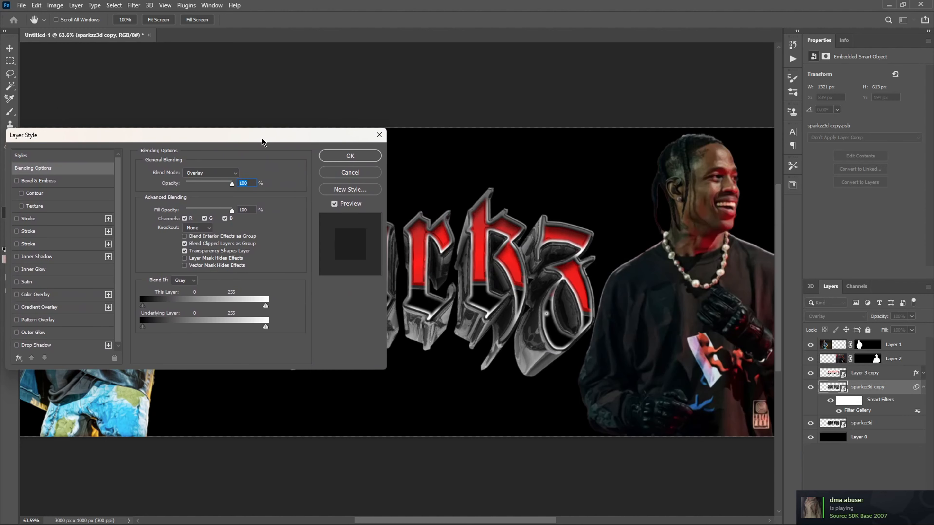
Try a Color Overlay and a Gradient Overlay on the sparkzz3d copy layer
{"action": "left_click", "coordinate": [16, 294]}
{"action": "left_click", "coordinate": [17, 294]}
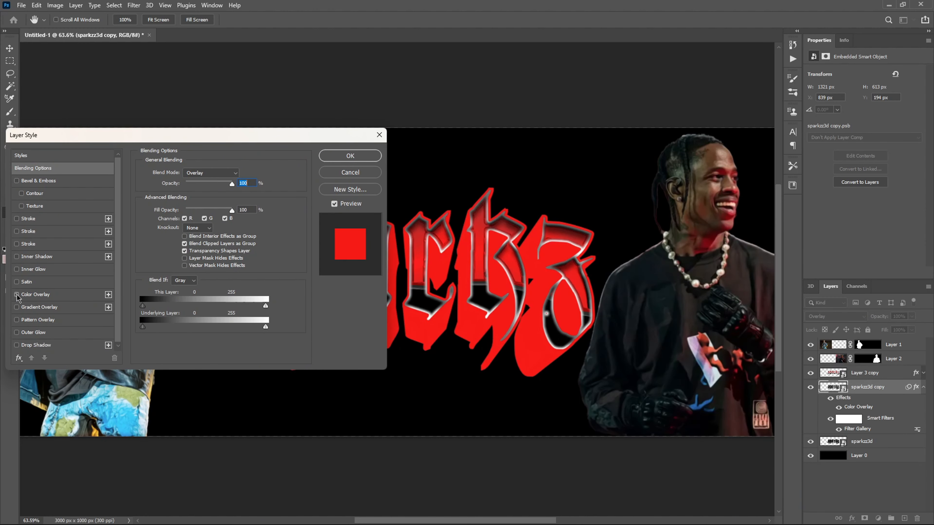
{"action": "left_click", "coordinate": [16, 307]}
{"action": "left_click", "coordinate": [17, 307]}
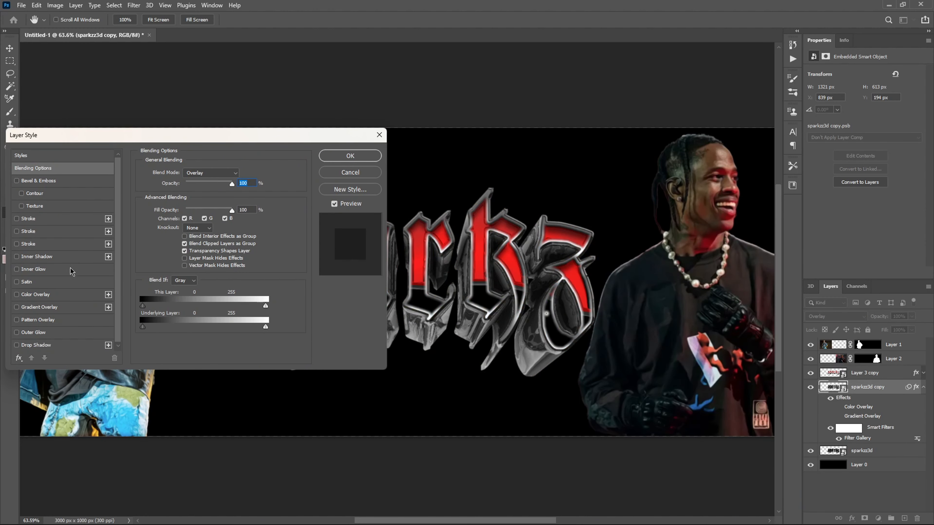
Enable Bevel & Emboss on the sparkzz3d copy layer and set its blend mode to Color Burn
{"action": "left_click", "coordinate": [17, 181]}
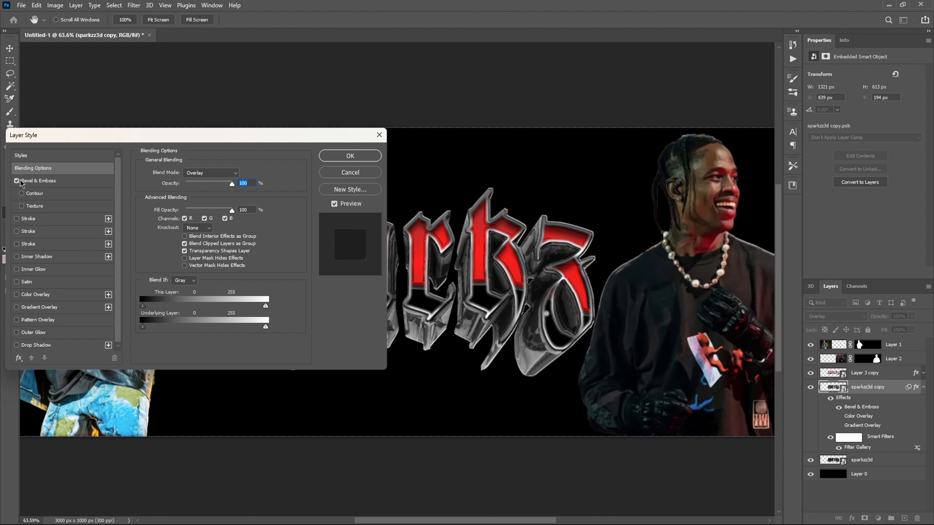
{"action": "key", "text": "Return"}
{"action": "left_click", "coordinate": [923, 387]}
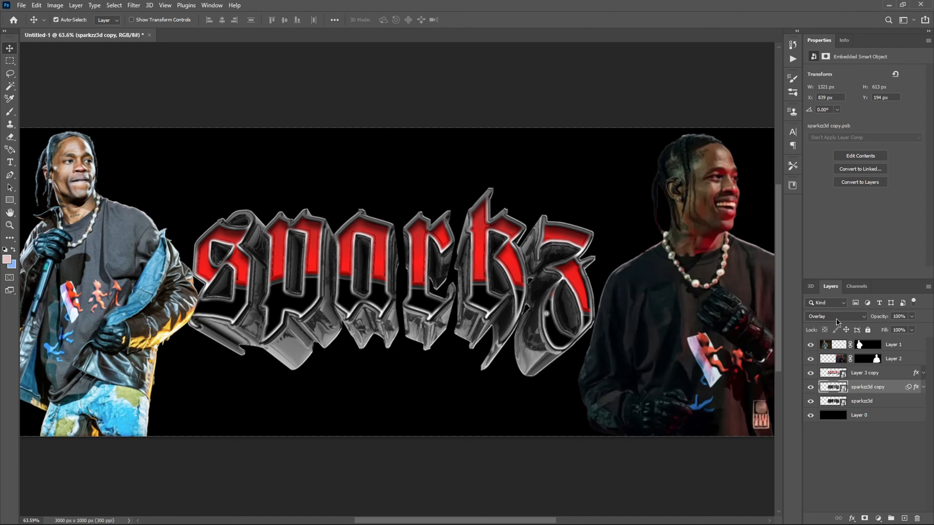
{"action": "left_click", "coordinate": [826, 317]}
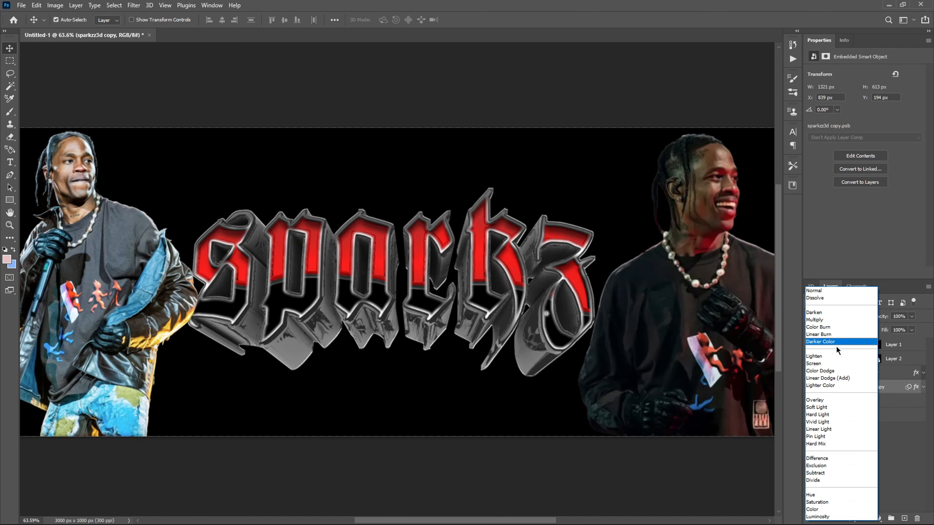
{"action": "left_click", "coordinate": [838, 327]}
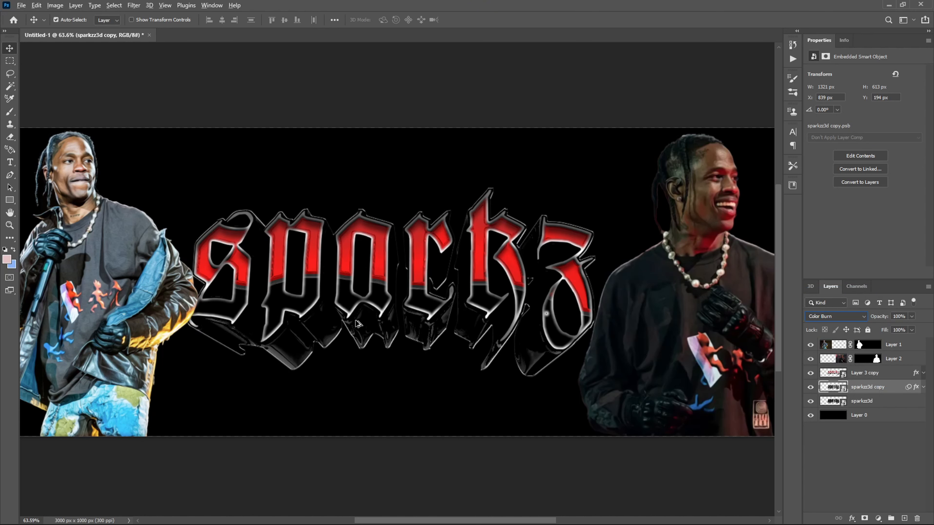
{"action": "key", "text": "alt"}
In LUNAR PACK.psd, expand the Shapes group, then show and copy its first Lunar shape, the wavy white band
{"action": "left_click", "coordinate": [820, 446]}
{"action": "scroll", "coordinate": [328, 283], "scroll_direction": "left", "scroll_amount": 2}
{"action": "scroll", "coordinate": [361, 278], "scroll_direction": "down", "scroll_amount": 3}
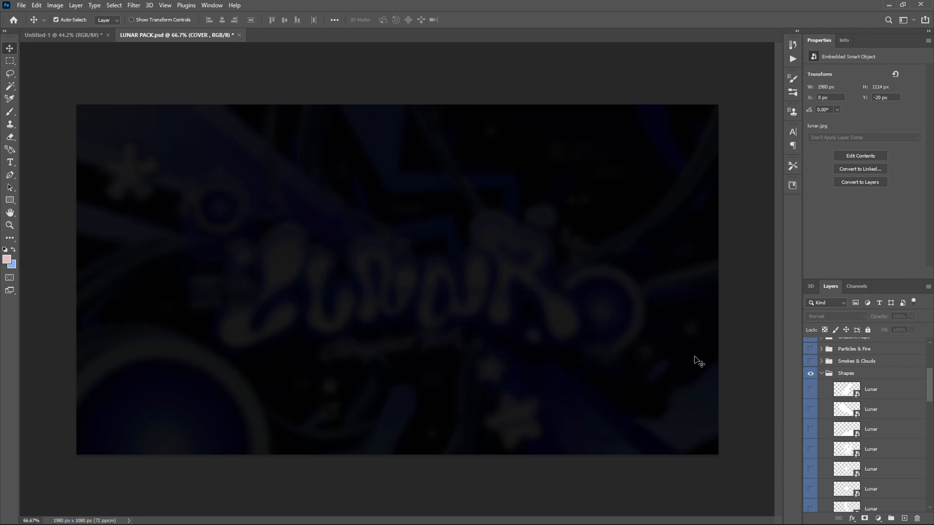
{"action": "left_click", "coordinate": [810, 389]}
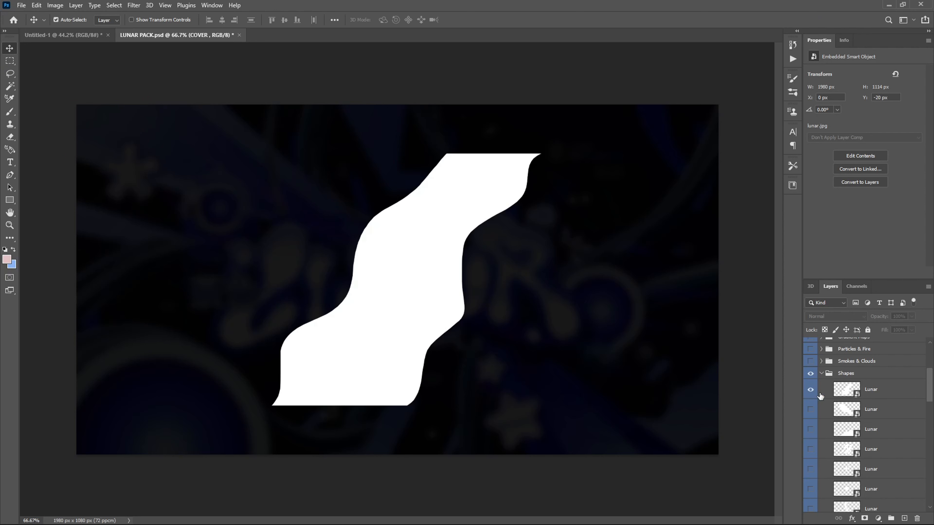
{"action": "left_click", "coordinate": [821, 395]}
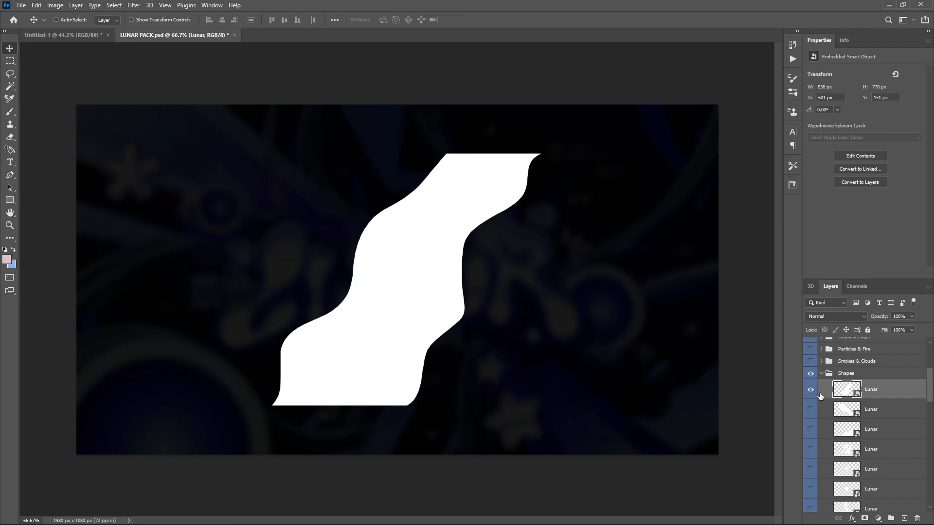
Paste the Lunar shape into the Untitled-1 banner directly above Layer 0
{"action": "left_click", "coordinate": [81, 35]}
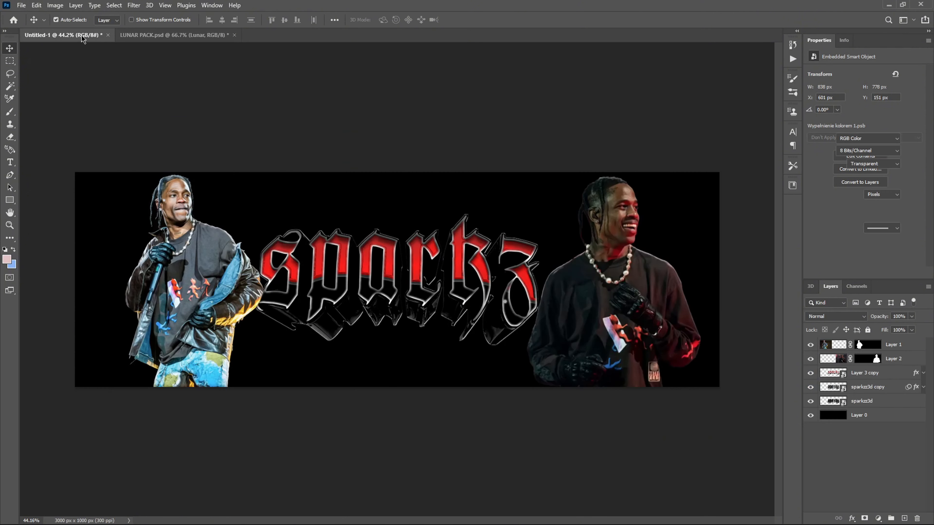
{"action": "left_click", "coordinate": [874, 420]}
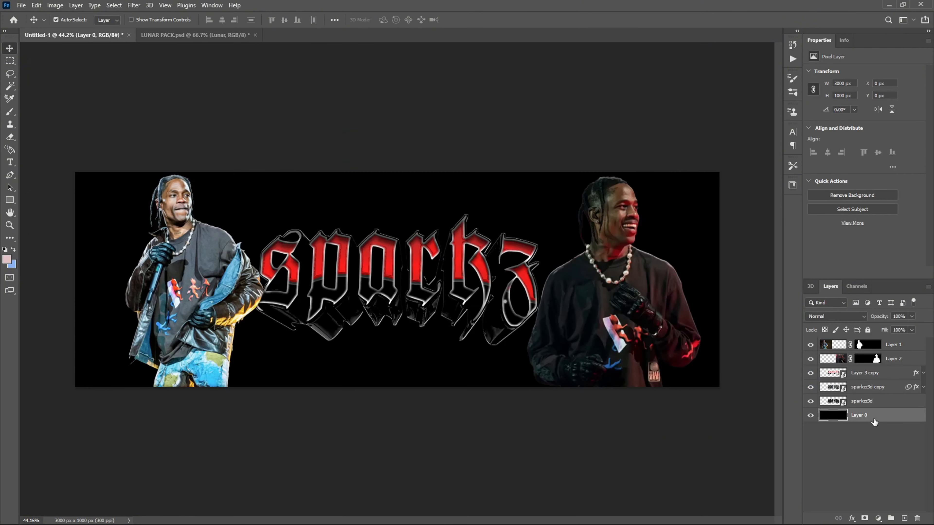
{"action": "key", "text": "ctrl+v"}
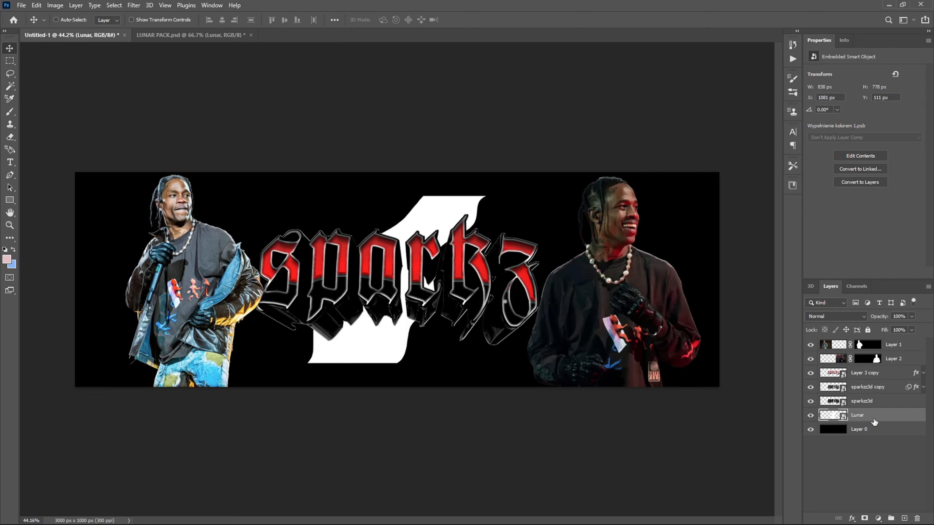
Enlarge the Lunar shape to about 1253 x 1164 px and position it behind the smiling figure in the black sweater
{"action": "key", "text": "ctrl+t"}
{"action": "left_click_drag", "start_coordinate": [416, 303], "coordinate": [475, 315]}
{"action": "left_click_drag", "start_coordinate": [547, 208], "coordinate": [629, 130]}
{"action": "left_click_drag", "start_coordinate": [532, 236], "coordinate": [573, 255]}
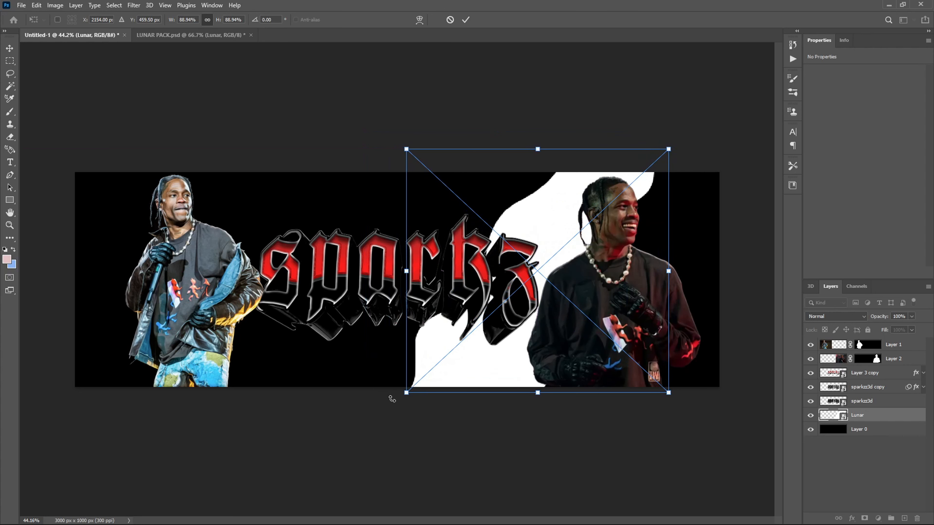
{"action": "left_click_drag", "start_coordinate": [407, 393], "coordinate": [400, 399]}
{"action": "key", "text": "Return"}
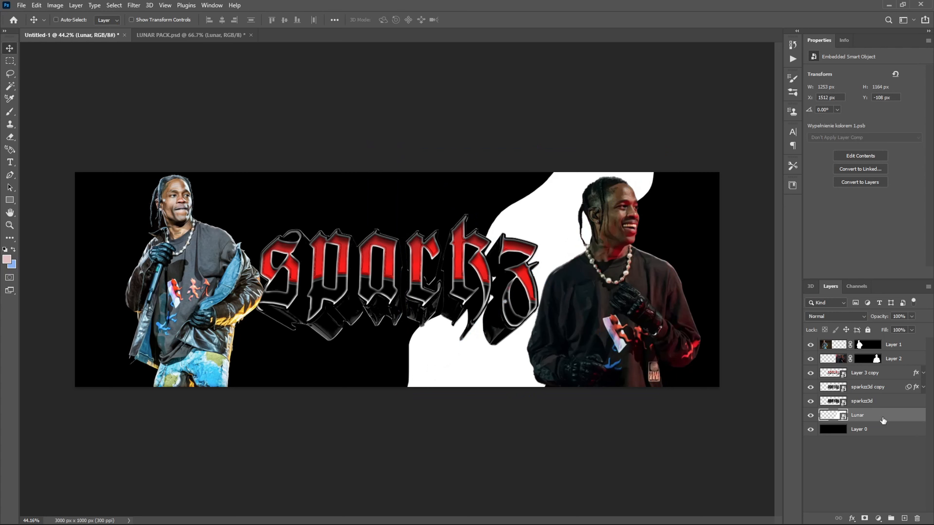
Duplicate the Lunar layer, flip the copy horizontally and move it behind the figure holding the microphone
{"action": "key", "text": "ctrl+j"}
{"action": "key", "text": "ctrl+t"}
{"action": "right_click", "coordinate": [574, 343]}
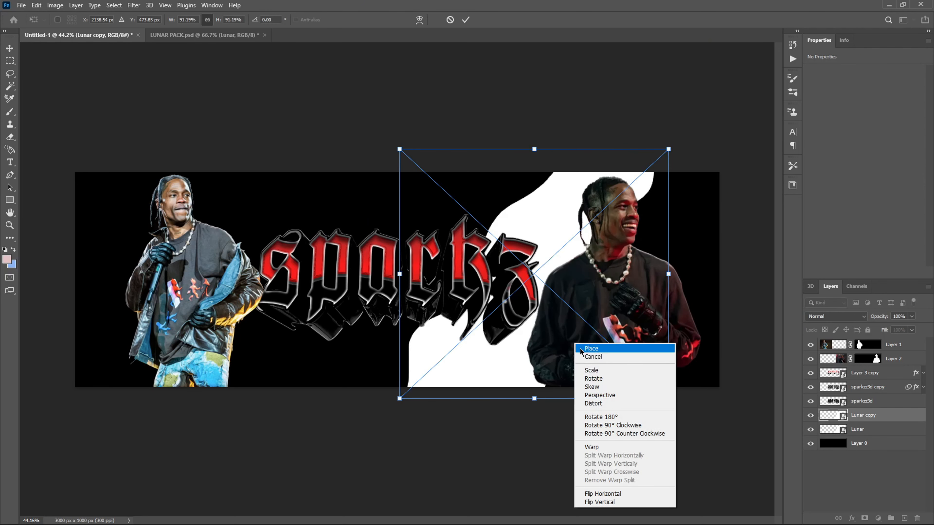
{"action": "left_click", "coordinate": [627, 494]}
{"action": "left_click_drag", "start_coordinate": [595, 344], "coordinate": [287, 345]}
{"action": "key", "text": "Return"}
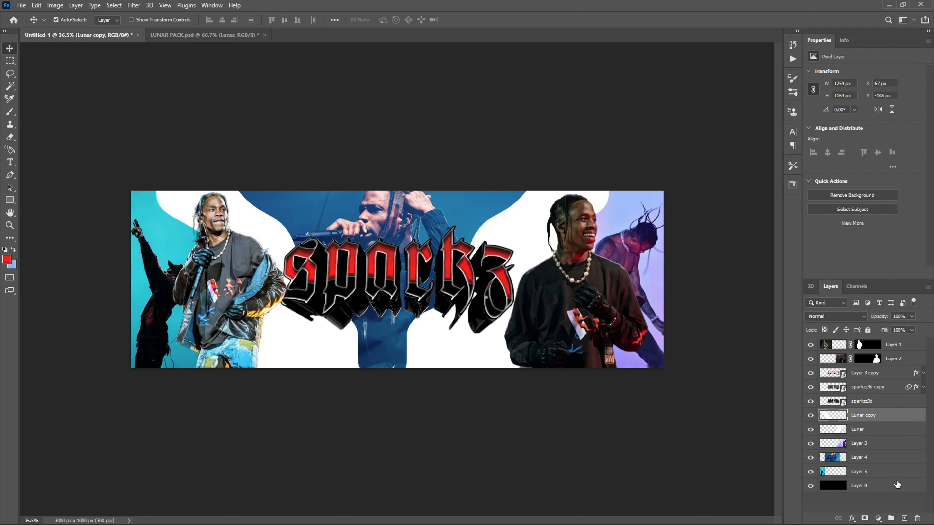
Add a new layer clipped to Lunar copy and brush it red over the whole shape
{"action": "left_click", "coordinate": [904, 518]}
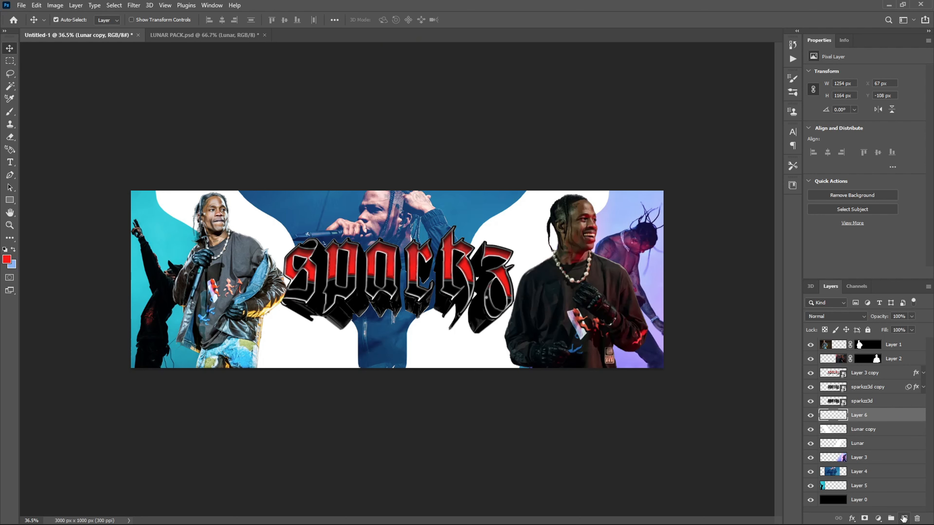
{"action": "right_click", "coordinate": [884, 420]}
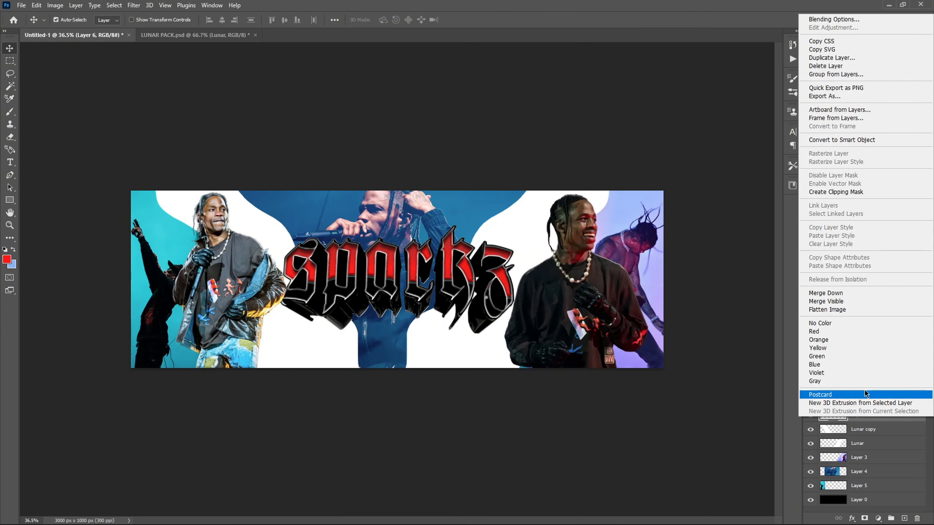
{"action": "left_click", "coordinate": [855, 193]}
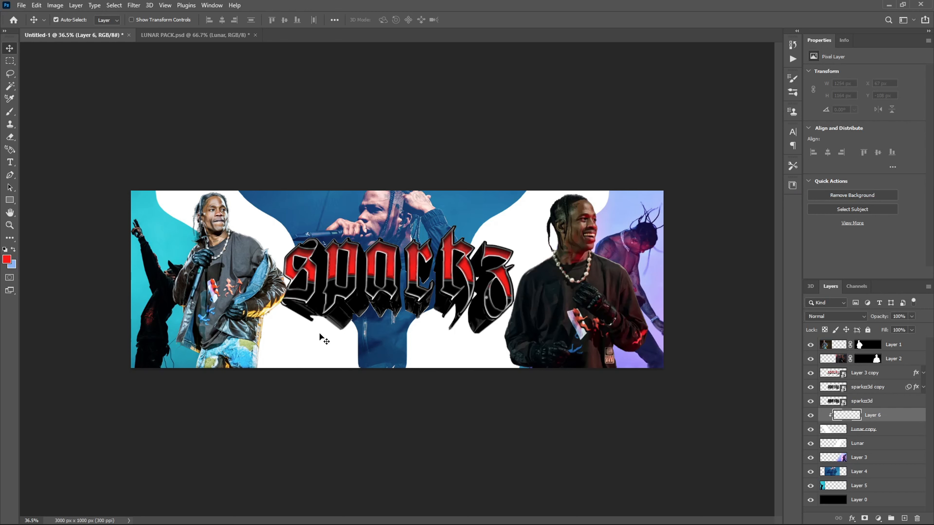
{"action": "key", "text": "b"}
{"action": "mouse_move", "coordinate": [294, 356]}
{"action": "left_mouse_down"}
{"action": "mouse_move", "coordinate": [281, 310]}
{"action": "mouse_move", "coordinate": [146, 187]}
{"action": "mouse_move", "coordinate": [292, 350]}
{"action": "mouse_move", "coordinate": [323, 358]}
{"action": "mouse_move", "coordinate": [324, 324]}
{"action": "left_mouse_up"}
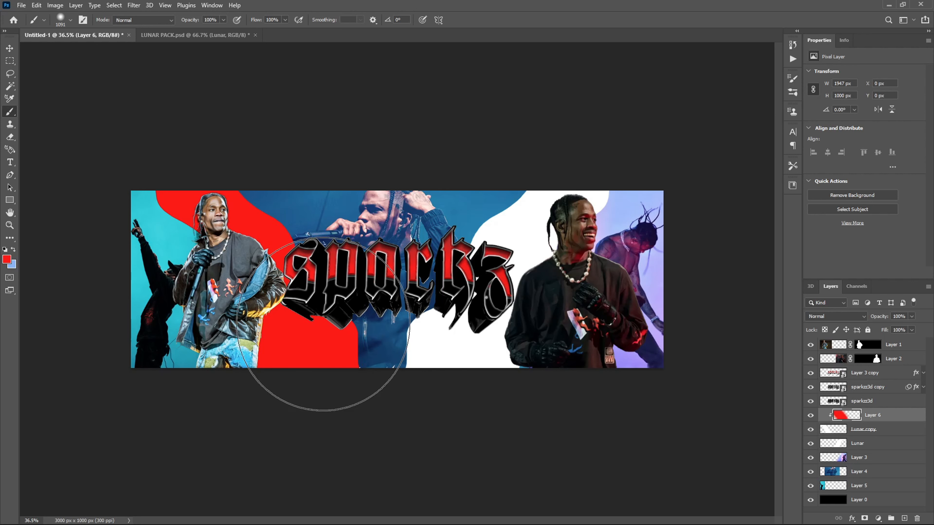
Add a new layer clipped to the original Lunar shape and brush it red over the whole shape
{"action": "left_click", "coordinate": [894, 447]}
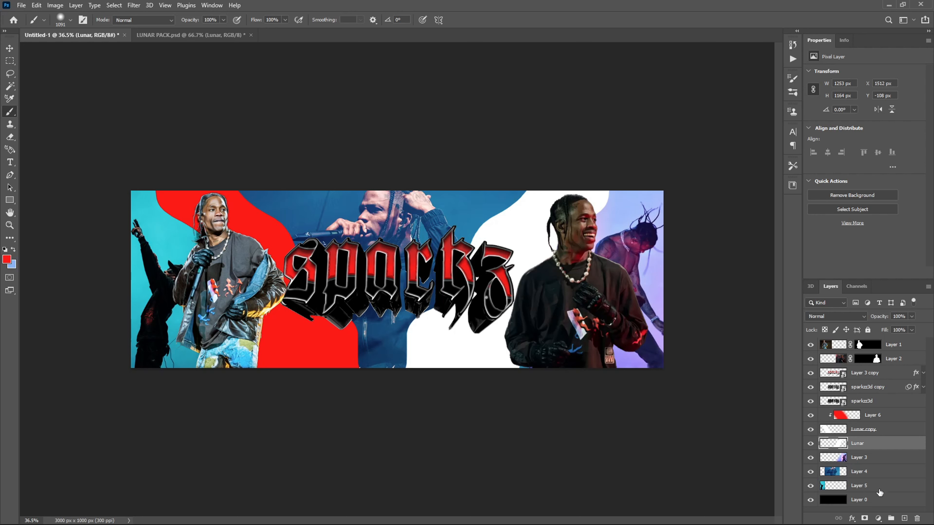
{"action": "left_click", "coordinate": [904, 518]}
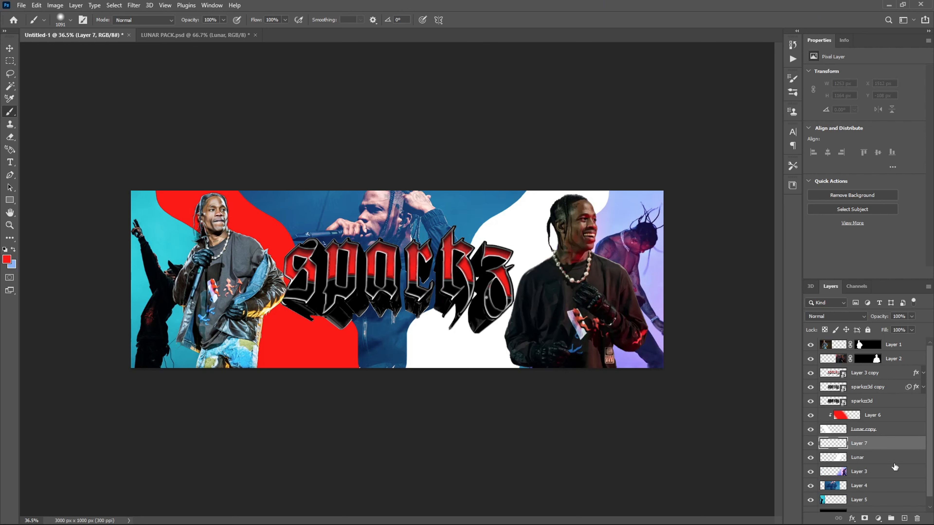
{"action": "left_click", "coordinate": [889, 448], "text": "alt"}
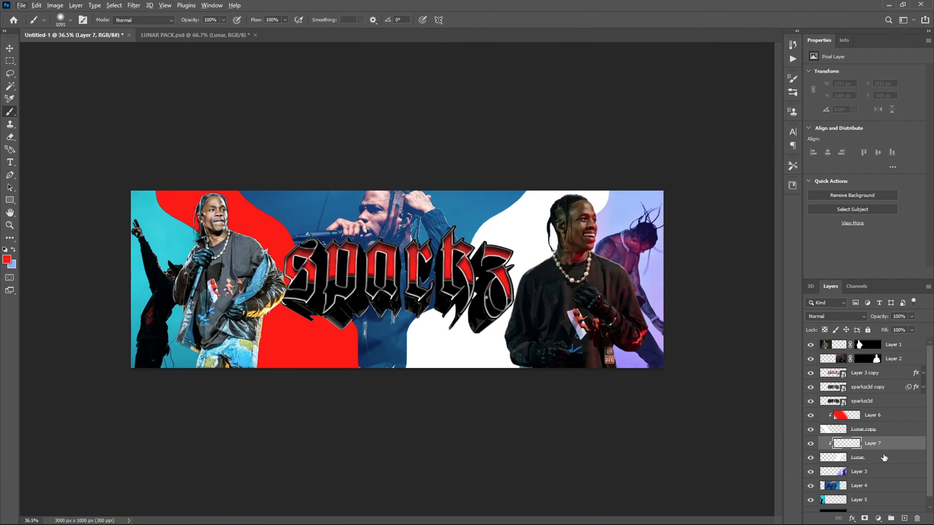
{"action": "mouse_move", "coordinate": [417, 407]}
{"action": "left_mouse_down"}
{"action": "mouse_move", "coordinate": [506, 336]}
{"action": "mouse_move", "coordinate": [526, 282]}
{"action": "mouse_move", "coordinate": [470, 375]}
{"action": "left_mouse_up"}
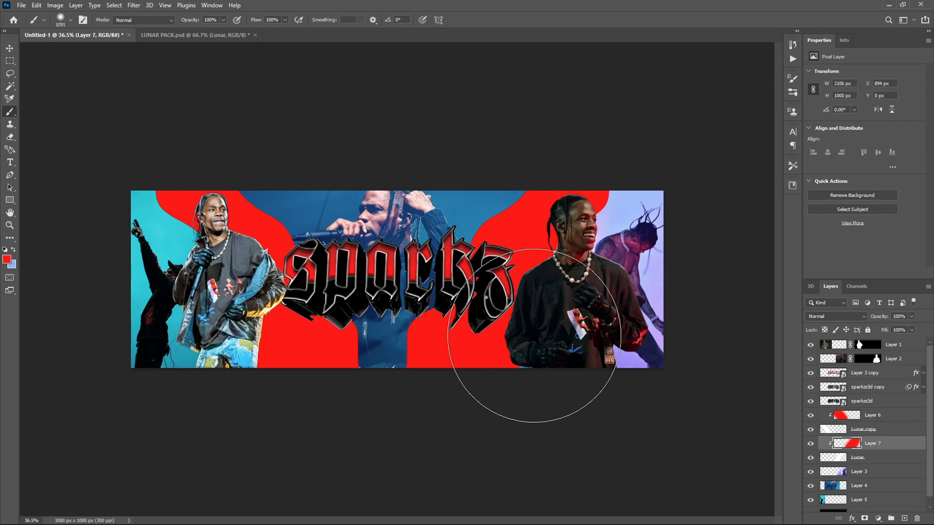
{"action": "left_click", "coordinate": [10, 48]}
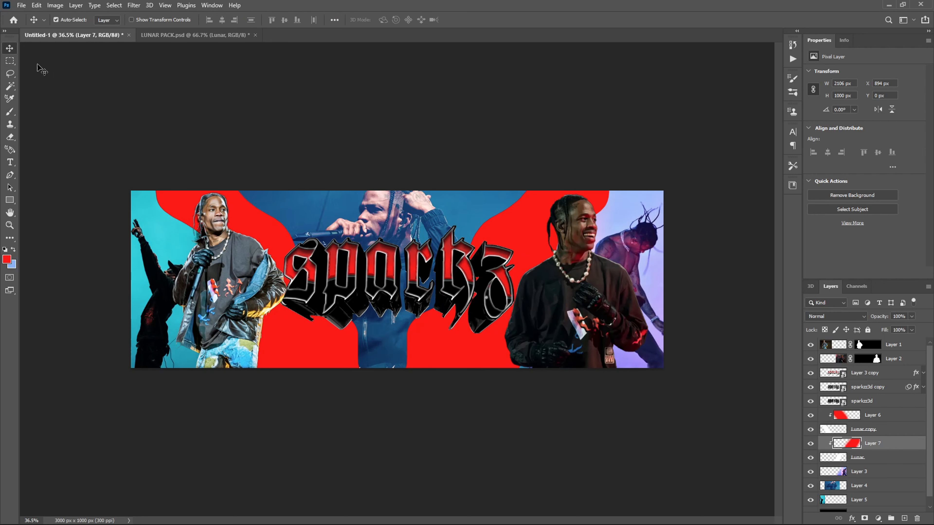
Create a new layer above Layer 3 and brush a soft red glow around both Lunar shapes over the background photos
{"action": "left_click", "coordinate": [883, 460]}
{"action": "left_click", "coordinate": [881, 473]}
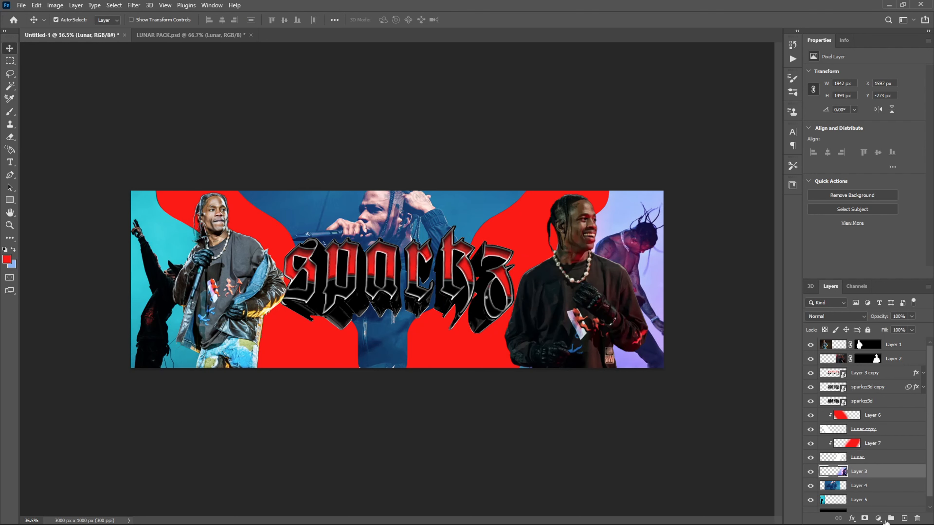
{"action": "left_click", "coordinate": [905, 518]}
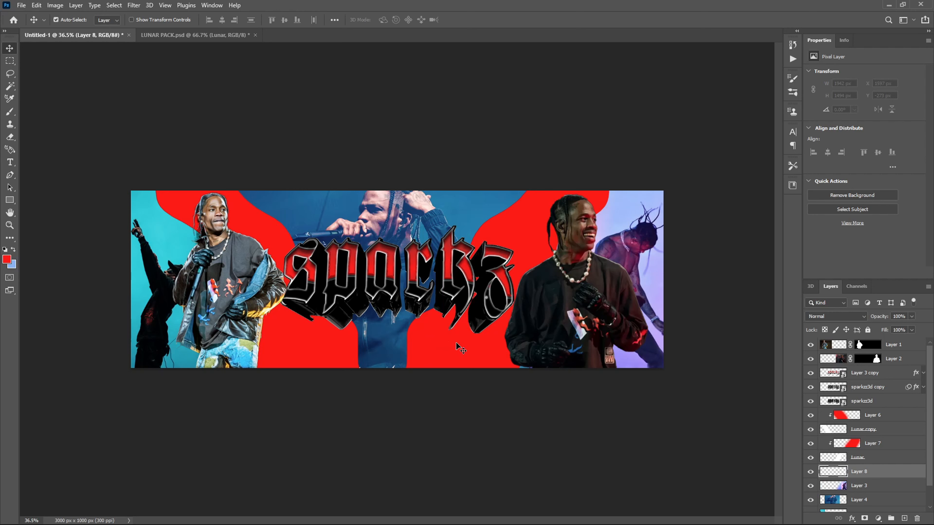
{"action": "key", "text": "b"}
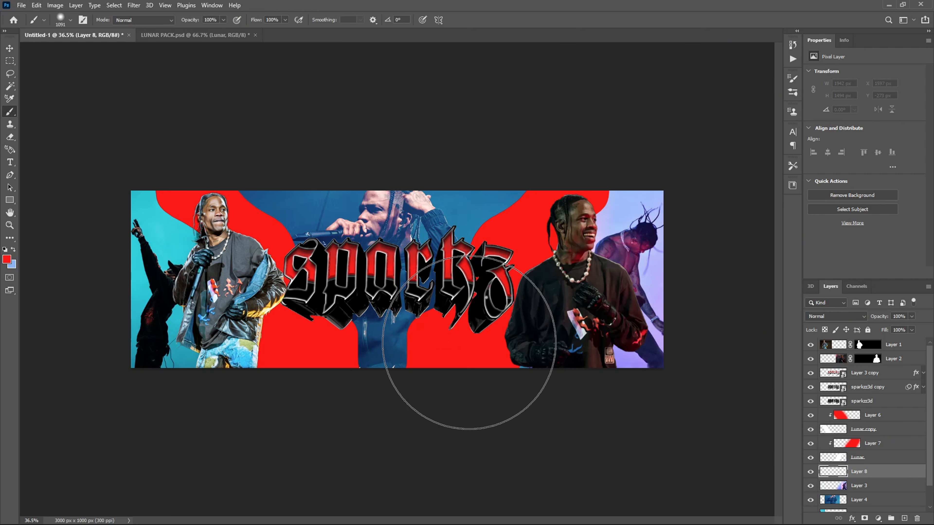
{"action": "left_click_drag", "start_coordinate": [469, 343], "coordinate": [494, 286]}
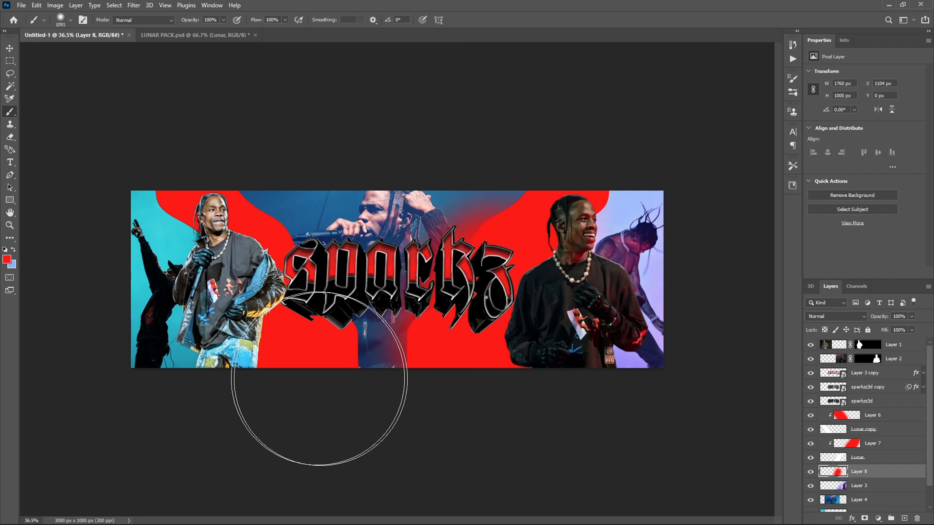
{"action": "mouse_move", "coordinate": [319, 379]}
{"action": "left_mouse_down"}
{"action": "mouse_move", "coordinate": [292, 371]}
{"action": "mouse_move", "coordinate": [239, 180]}
{"action": "mouse_move", "coordinate": [164, 384]}
{"action": "left_mouse_up"}
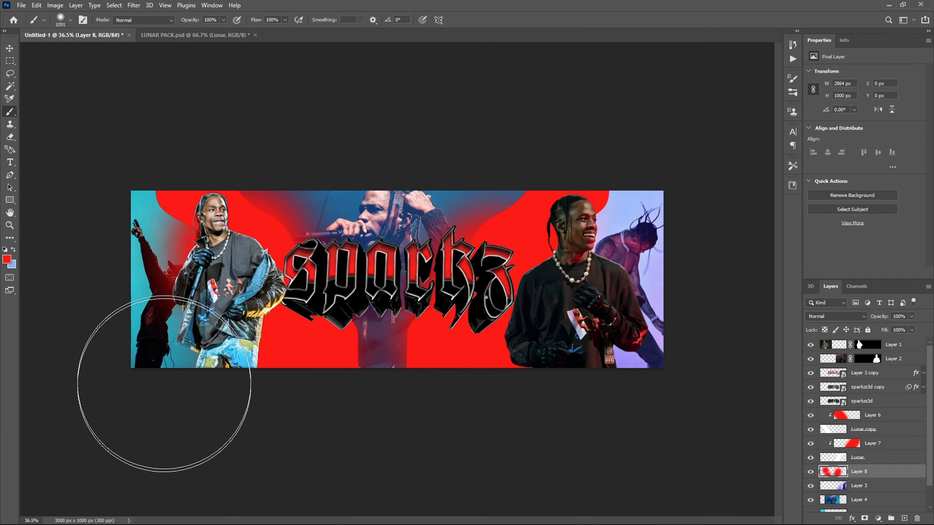
{"action": "left_click_drag", "start_coordinate": [194, 211], "coordinate": [105, 217]}
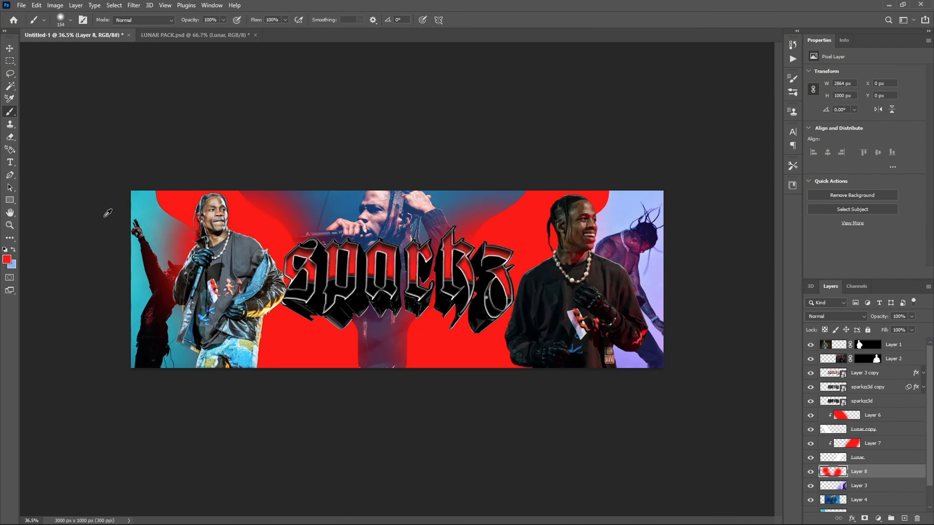
{"action": "left_click_drag", "start_coordinate": [161, 199], "coordinate": [204, 216]}
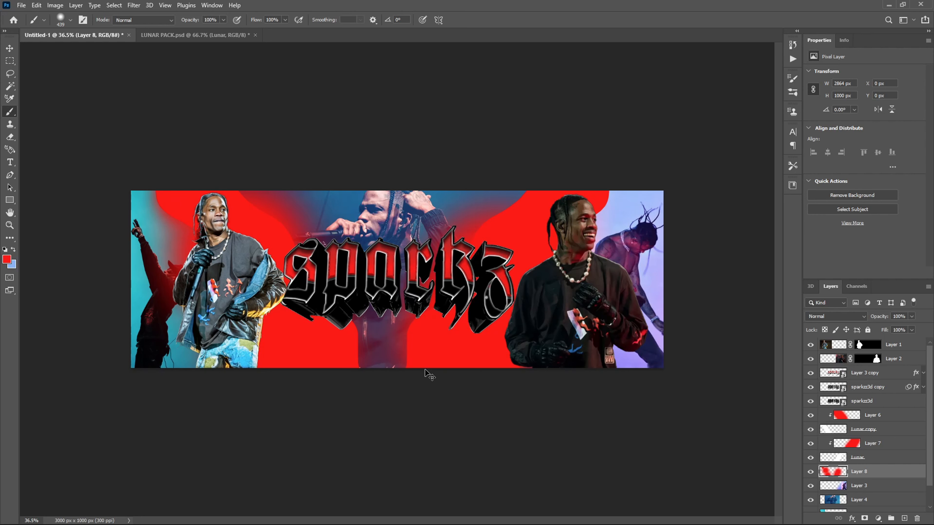
{"action": "key", "text": "v"}
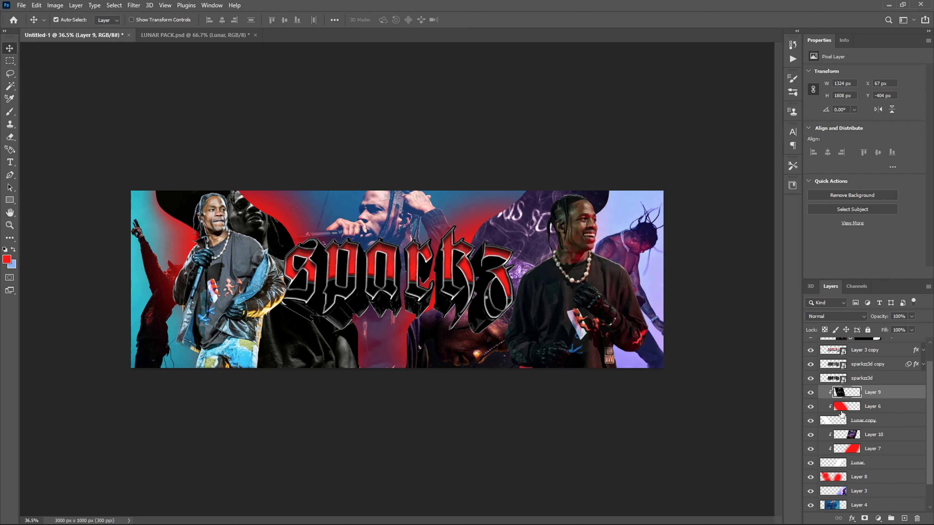
Set the blend mode of Layer 9, the dark photo clipped to Lunar copy, to Darken
{"action": "right_click", "coordinate": [901, 395]}
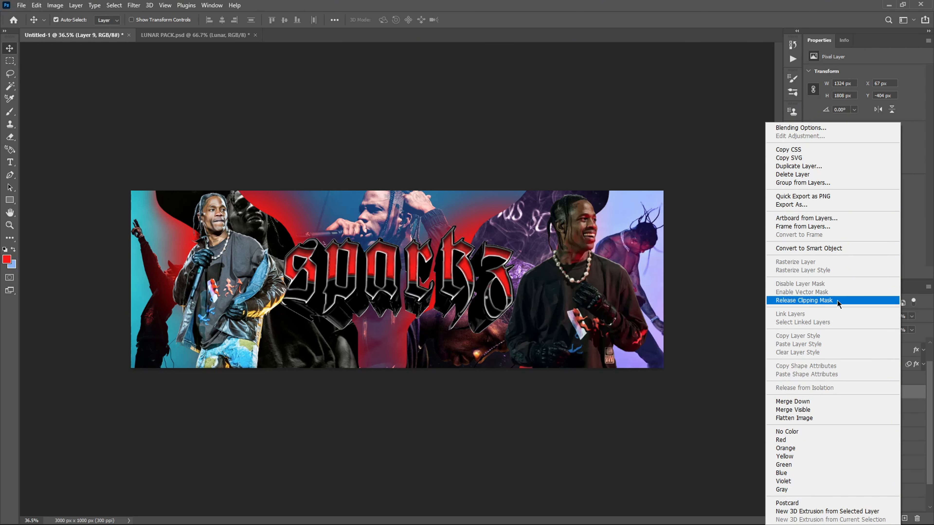
{"action": "left_click", "coordinate": [909, 390]}
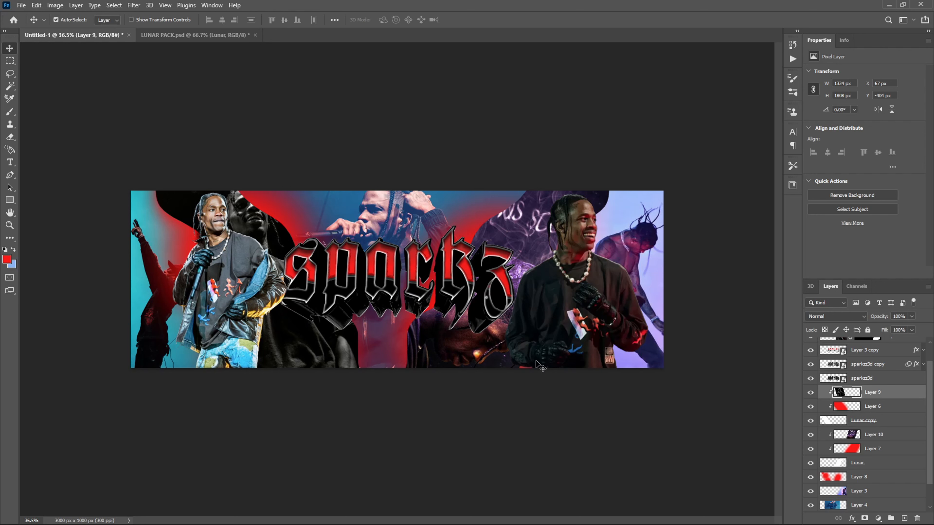
{"action": "left_click", "coordinate": [853, 318]}
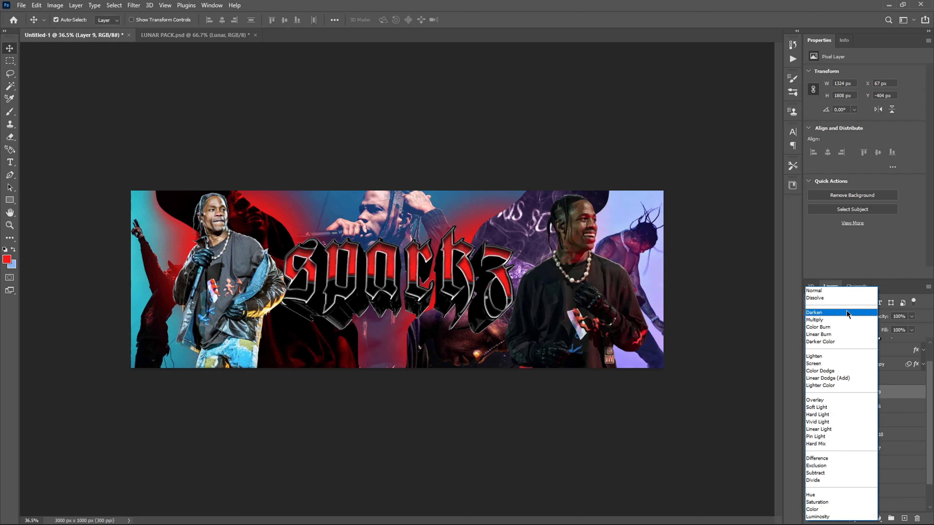
{"action": "left_click", "coordinate": [846, 313]}
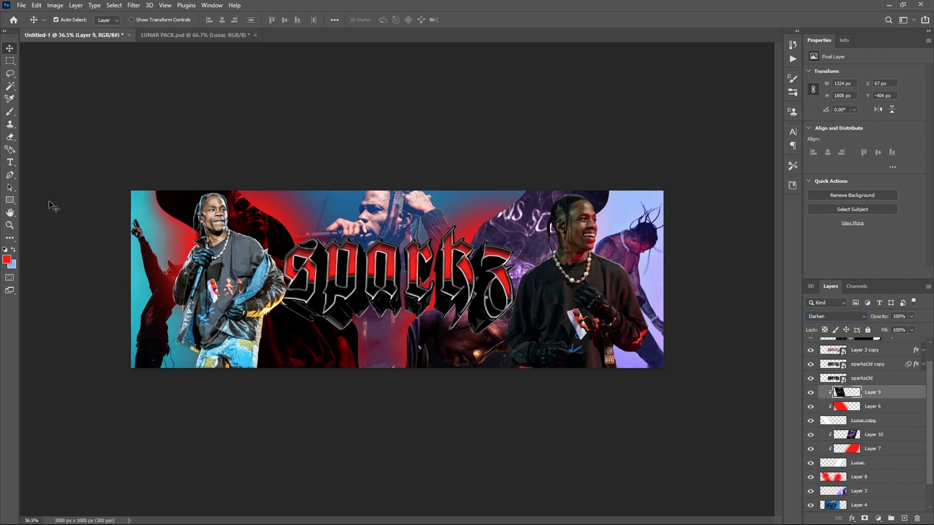
{"action": "left_click", "coordinate": [117, 187]}
{"action": "scroll", "coordinate": [220, 206], "scroll_direction": "up", "scroll_amount": 5}
{"action": "scroll", "coordinate": [219, 206], "scroll_direction": "up", "scroll_amount": 8}
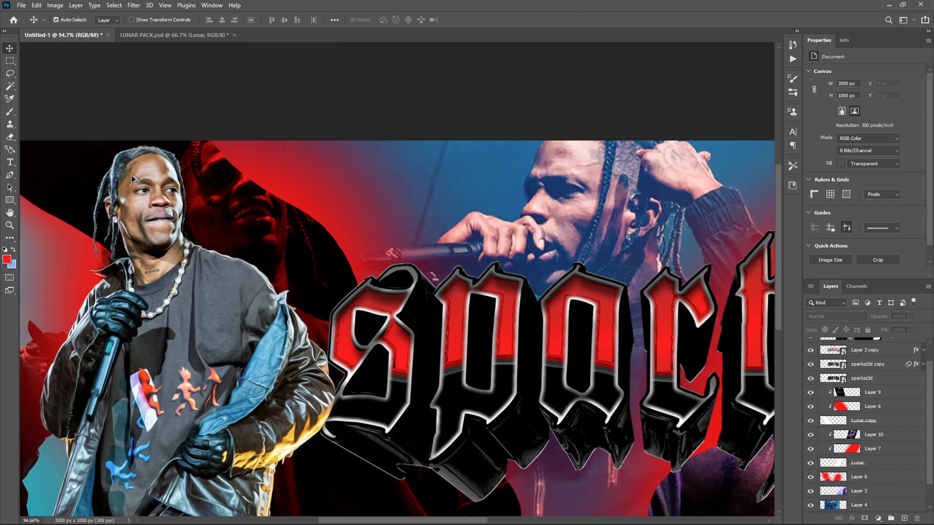
{"action": "scroll", "coordinate": [281, 244], "scroll_direction": "down", "scroll_amount": 10}
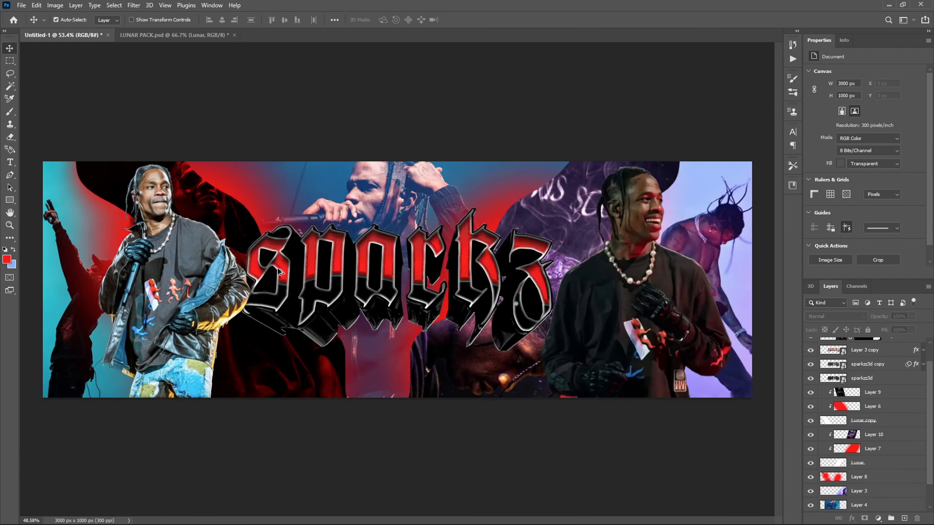
Set the blend mode of Layer 10, the purple photo clipped to Lunar, to Darken
{"action": "left_click", "coordinate": [874, 435]}
{"action": "left_click", "coordinate": [834, 317]}
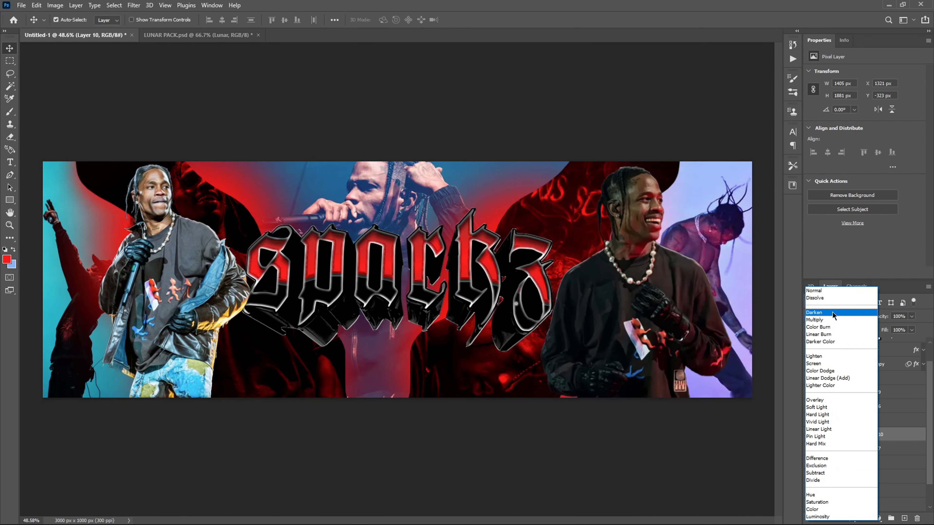
{"action": "left_click", "coordinate": [834, 313]}
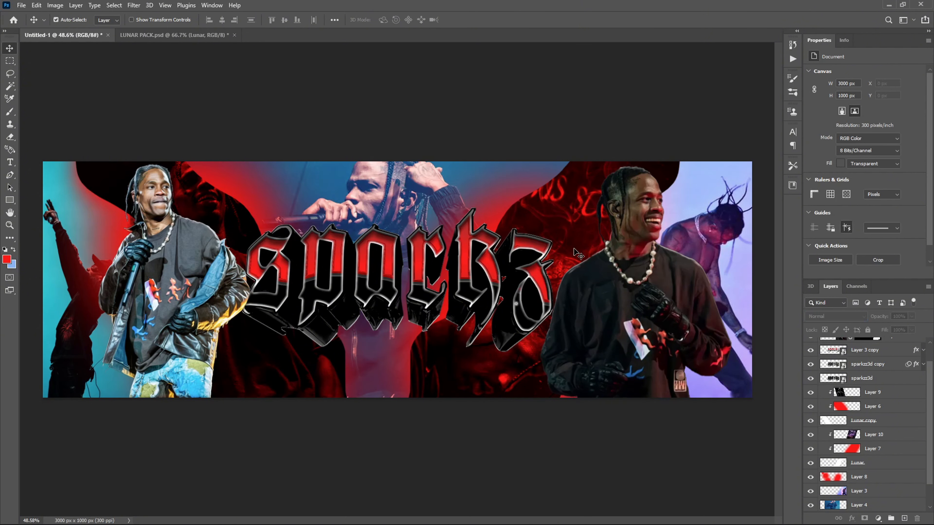
Add a Gradient Map adjustment layer directly above Layer 3
{"action": "scroll", "coordinate": [548, 327], "scroll_direction": "down", "scroll_amount": 3}
{"action": "scroll", "coordinate": [857, 423], "scroll_direction": "down", "scroll_amount": 2}
{"action": "left_click", "coordinate": [857, 463]}
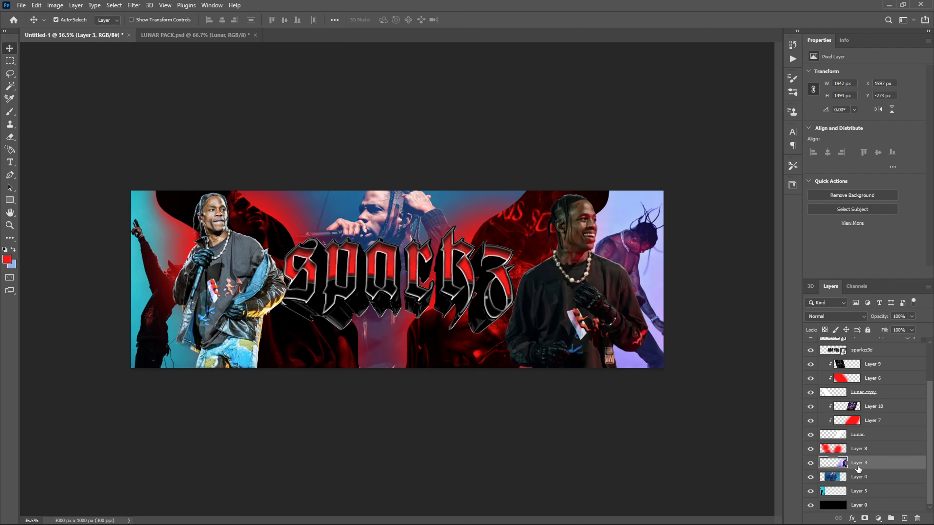
{"action": "left_click", "coordinate": [879, 519]}
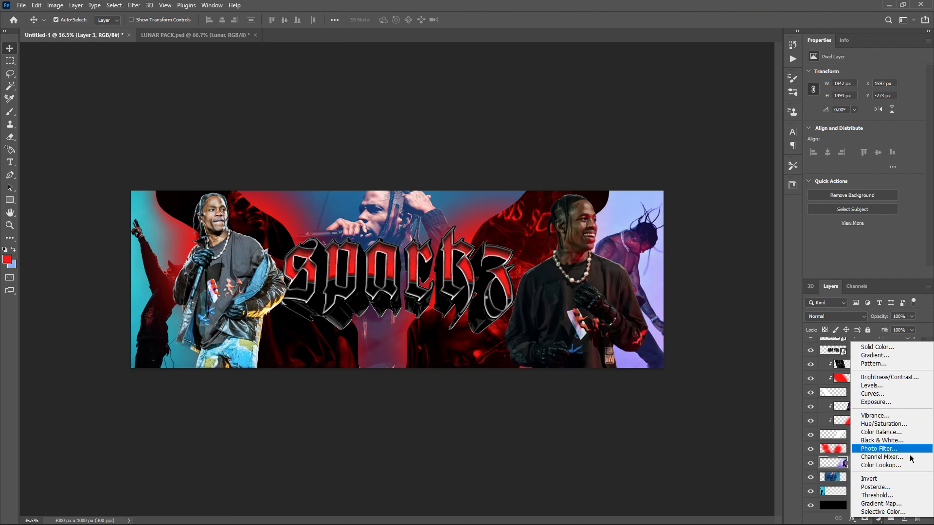
{"action": "left_click", "coordinate": [881, 504]}
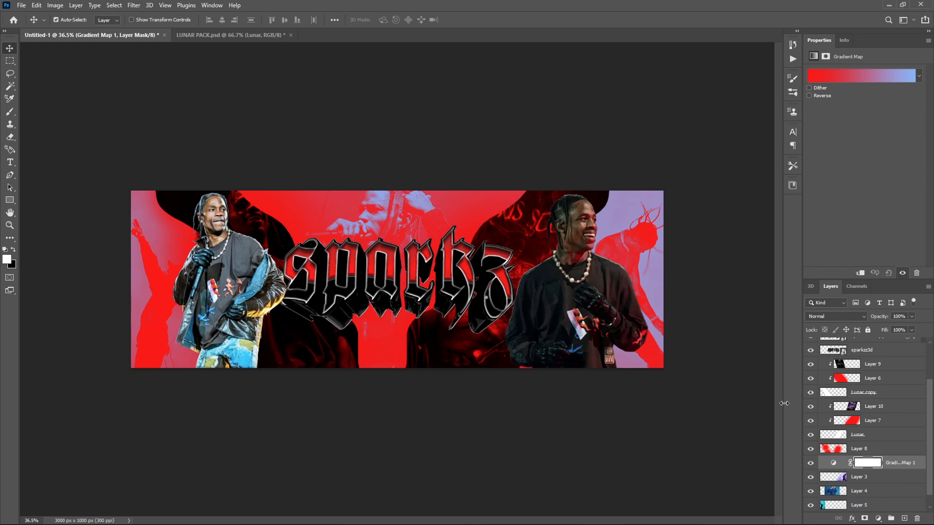
Set the Gradient Map 1 gradient to run from black 000000 to dark grey 4f5051
{"action": "left_click", "coordinate": [878, 79]}
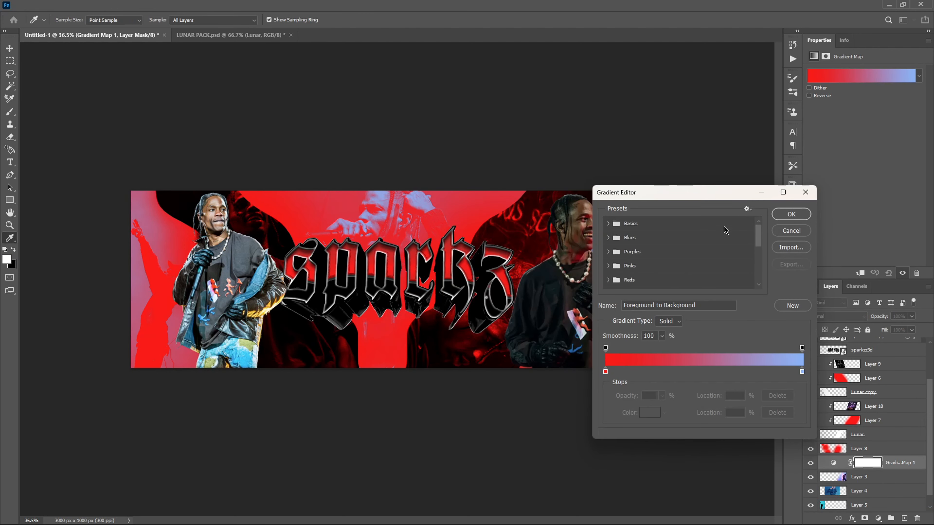
{"action": "double_click", "coordinate": [606, 372]}
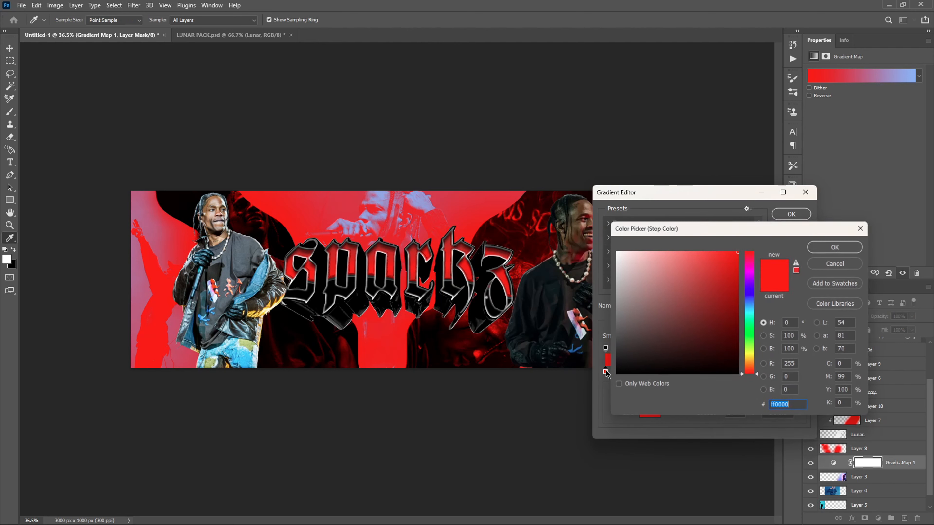
{"action": "type", "text": "000000"}
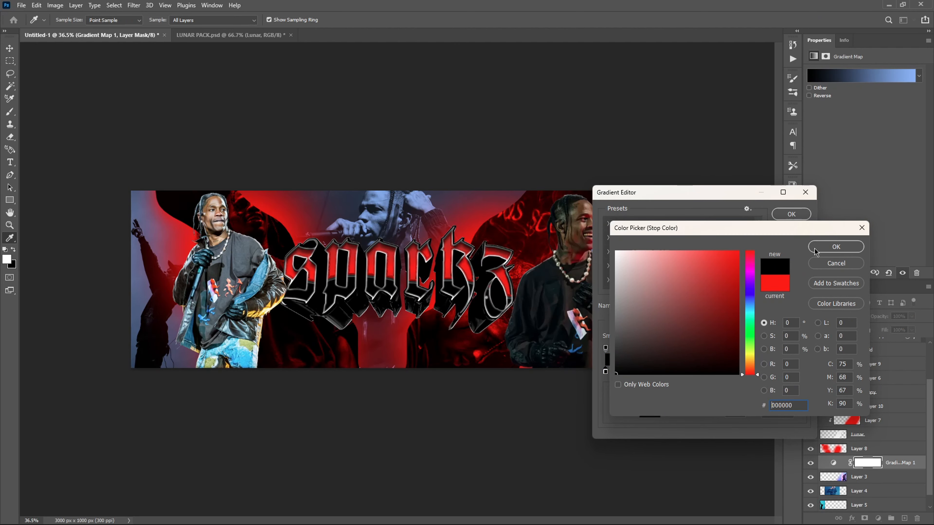
{"action": "left_click", "coordinate": [835, 246]}
{"action": "double_click", "coordinate": [802, 373]}
{"action": "left_click_drag", "start_coordinate": [645, 350], "coordinate": [612, 347]}
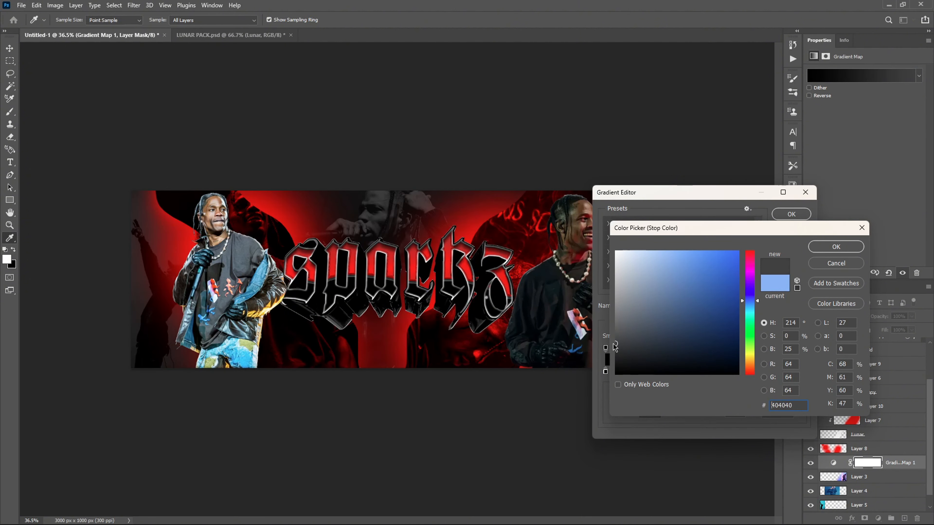
{"action": "left_click_drag", "start_coordinate": [617, 344], "coordinate": [618, 338]}
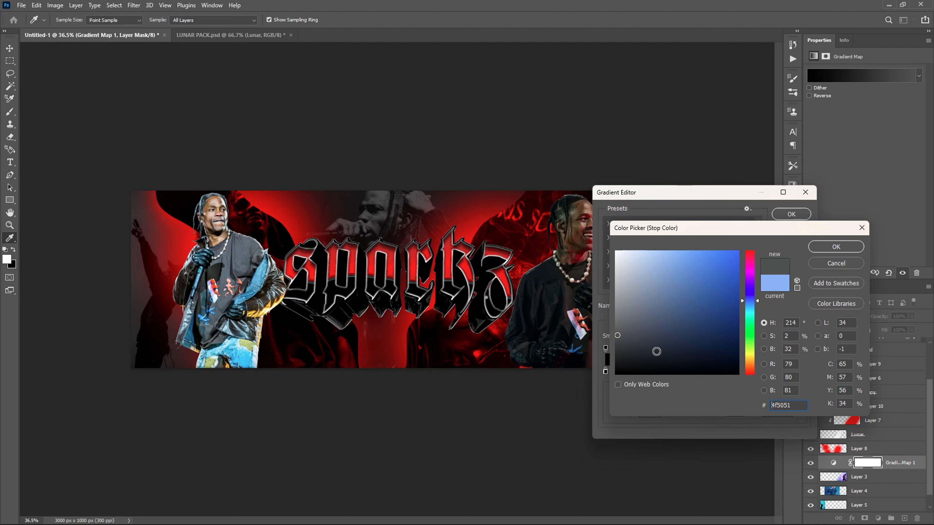
{"action": "left_click_drag", "start_coordinate": [709, 232], "coordinate": [624, 260]}
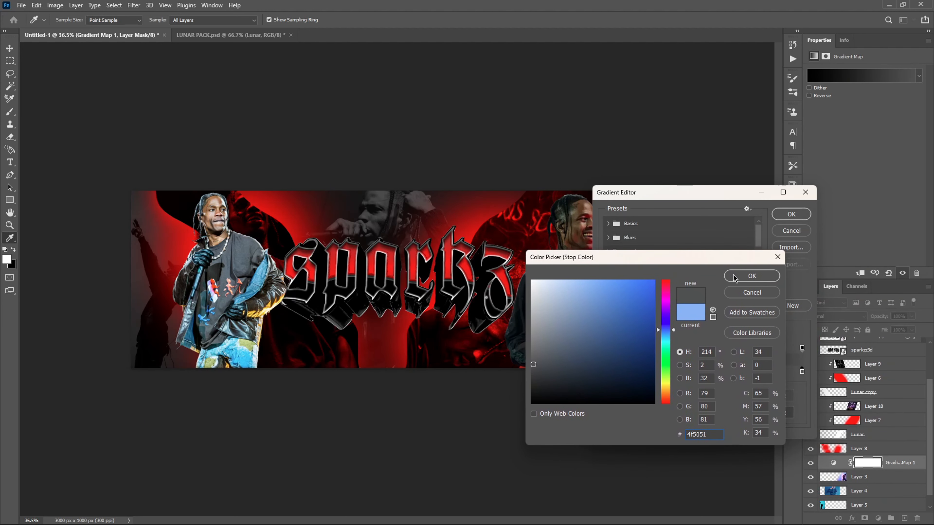
{"action": "left_click", "coordinate": [735, 277]}
{"action": "left_click_drag", "start_coordinate": [696, 196], "coordinate": [757, 339]}
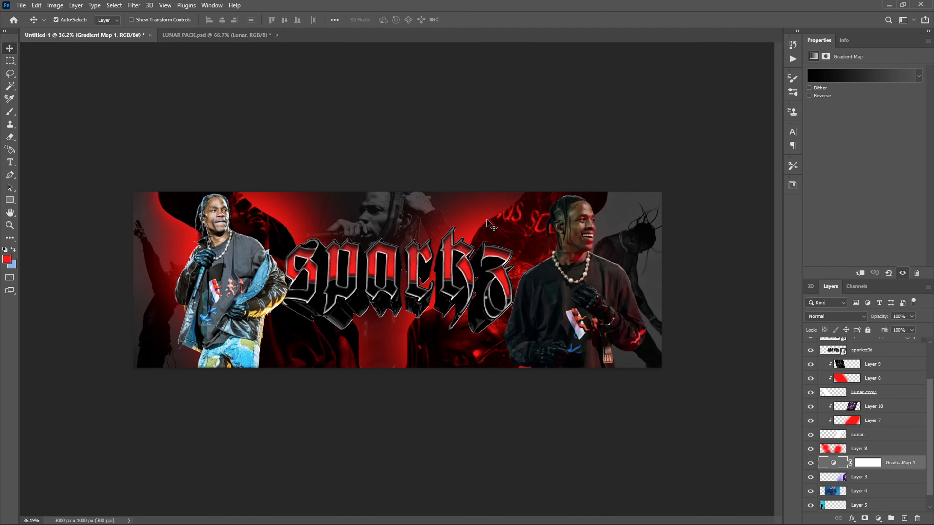
In LUNAR PACK.psd, show the orange butterflies layer in the PNG's group and copy it
{"action": "left_click", "coordinate": [217, 35]}
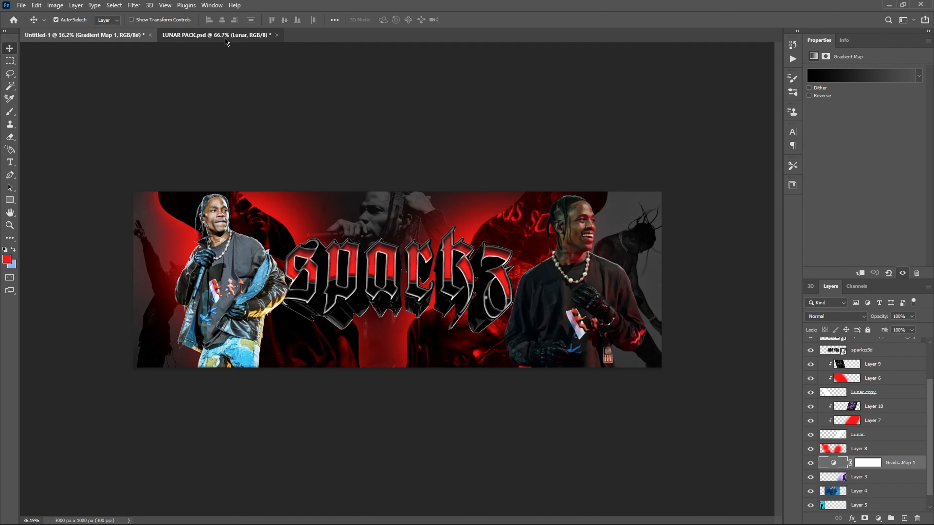
{"action": "left_click", "coordinate": [811, 442]}
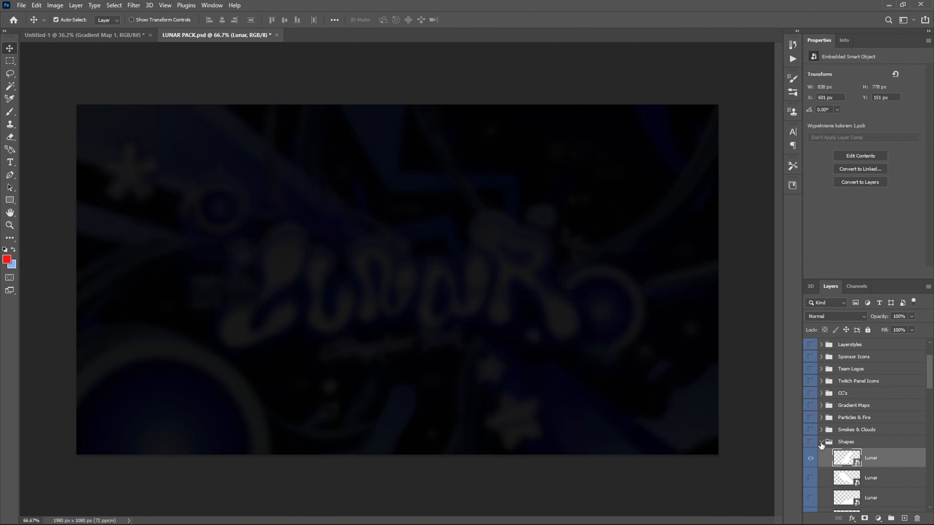
{"action": "left_click", "coordinate": [821, 442]}
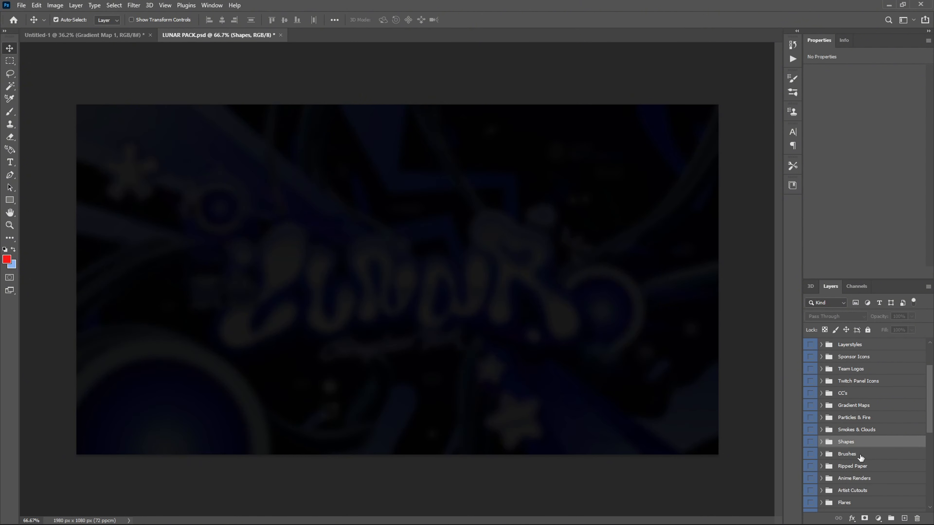
{"action": "scroll", "coordinate": [861, 456], "scroll_direction": "down", "scroll_amount": 5}
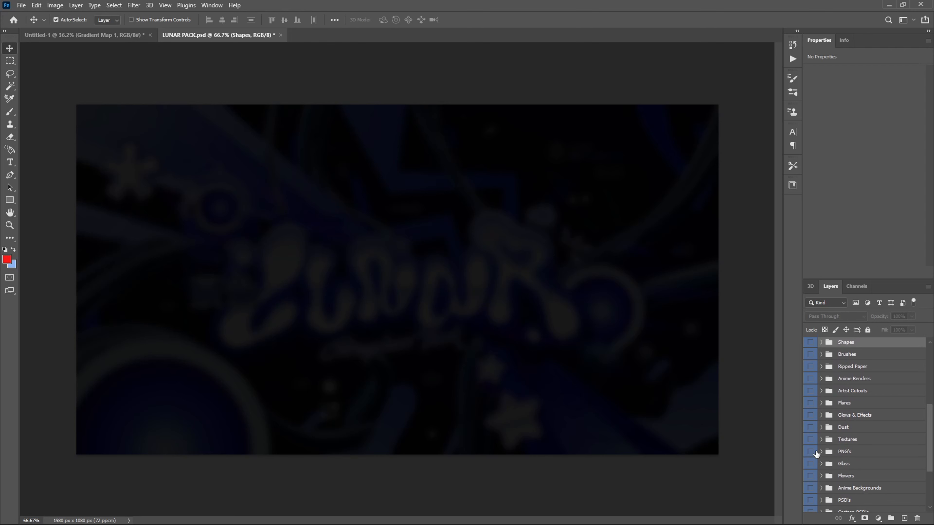
{"action": "left_click", "coordinate": [821, 452]}
{"action": "scroll", "coordinate": [828, 458], "scroll_direction": "down", "scroll_amount": 5}
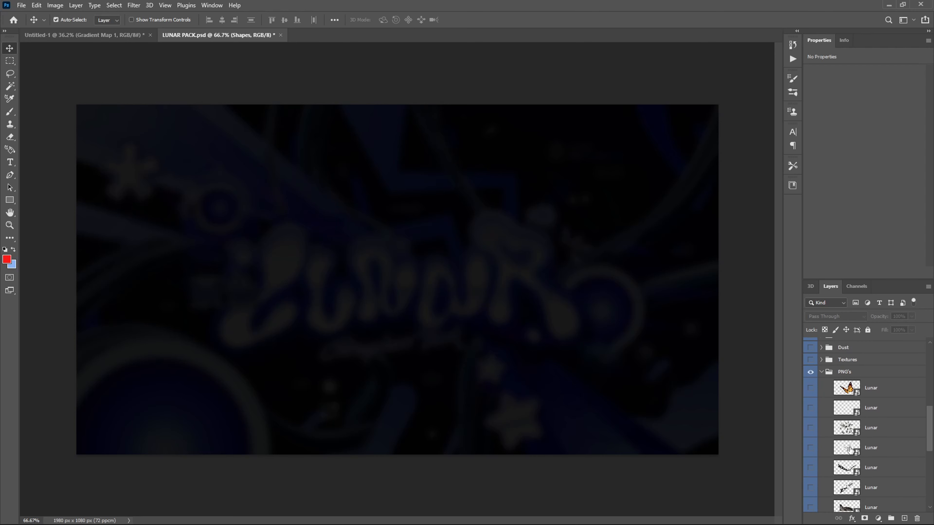
{"action": "scroll", "coordinate": [829, 463], "scroll_direction": "down", "scroll_amount": 4}
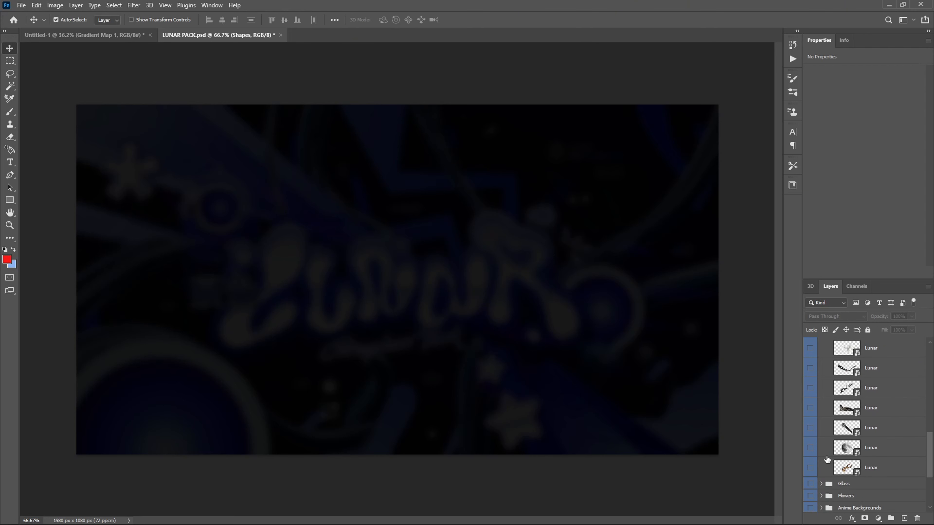
{"action": "left_click", "coordinate": [811, 468]}
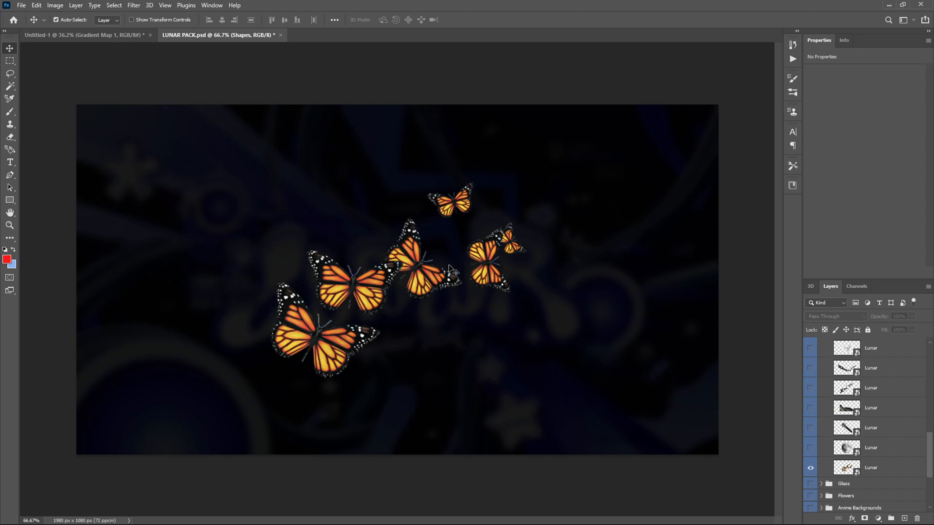
{"action": "left_click", "coordinate": [827, 470]}
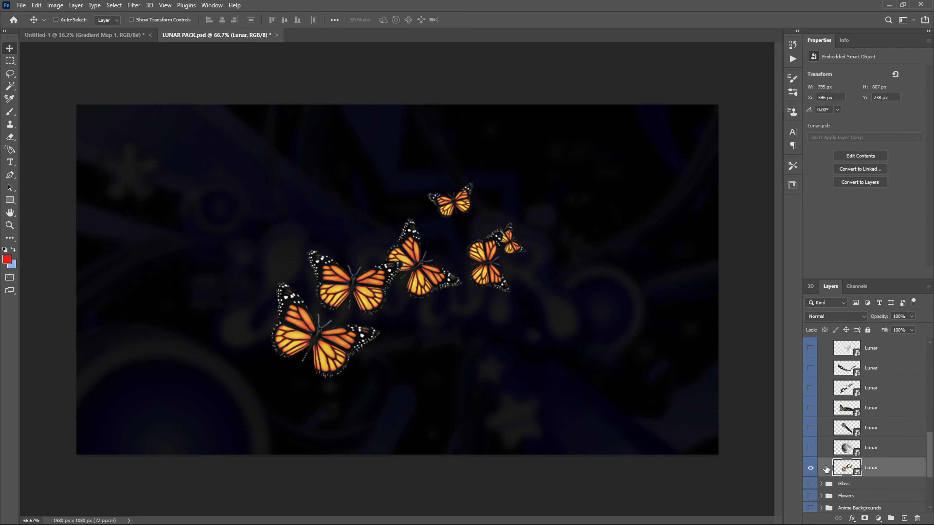
{"action": "key", "text": "ctrl+c"}
Paste the butterflies into the banner above Gradient Map 1, scaled to about 65.5%, rotated about -13°, beside the right-hand man's shoulder
{"action": "left_click", "coordinate": [95, 39]}
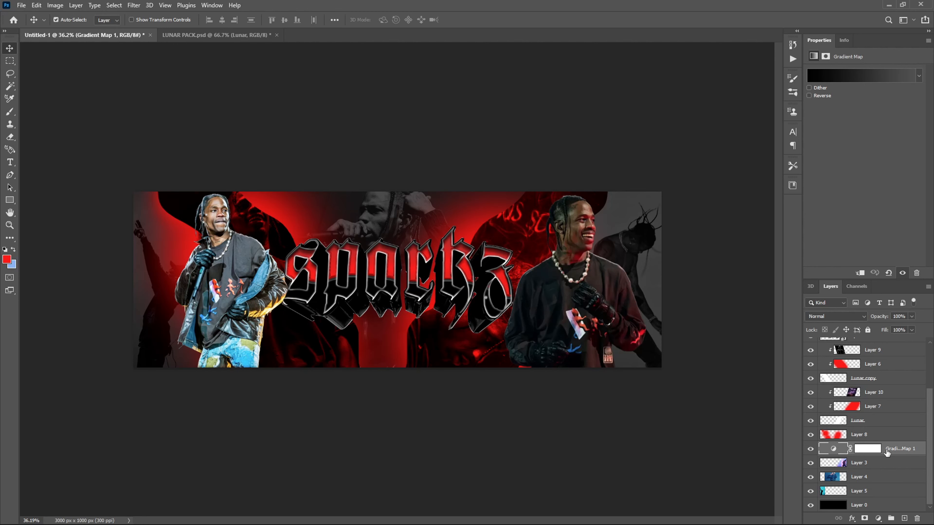
{"action": "key", "text": "ctrl+v"}
{"action": "key", "text": "ctrl+t"}
{"action": "left_click_drag", "start_coordinate": [419, 296], "coordinate": [626, 302]}
{"action": "scroll", "coordinate": [627, 305], "scroll_direction": "down", "scroll_amount": 4}
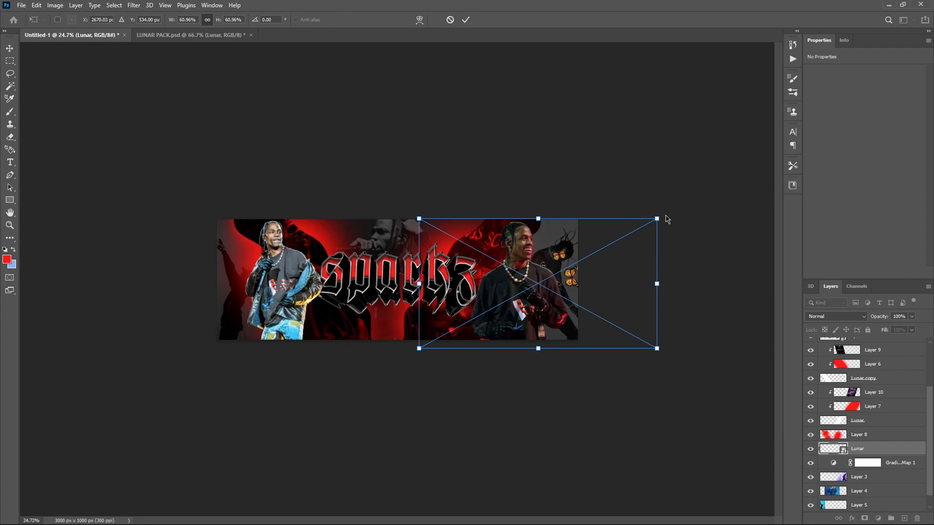
{"action": "left_click_drag", "start_coordinate": [658, 218], "coordinate": [673, 206]}
{"action": "left_click_drag", "start_coordinate": [605, 249], "coordinate": [597, 244]}
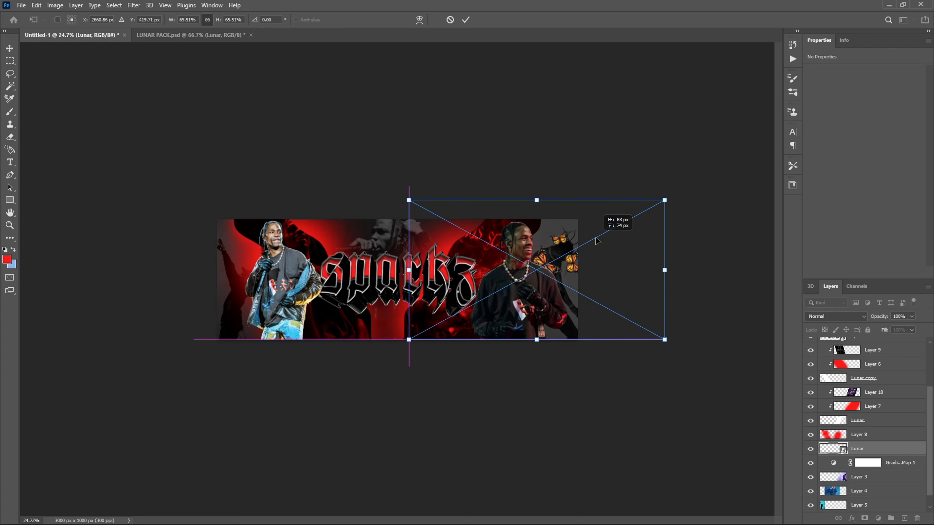
{"action": "left_click_drag", "start_coordinate": [669, 198], "coordinate": [661, 159]}
{"action": "left_click_drag", "start_coordinate": [609, 262], "coordinate": [631, 263]}
{"action": "key", "text": "Return"}
{"action": "scroll", "coordinate": [634, 275], "scroll_direction": "up", "scroll_amount": 2}
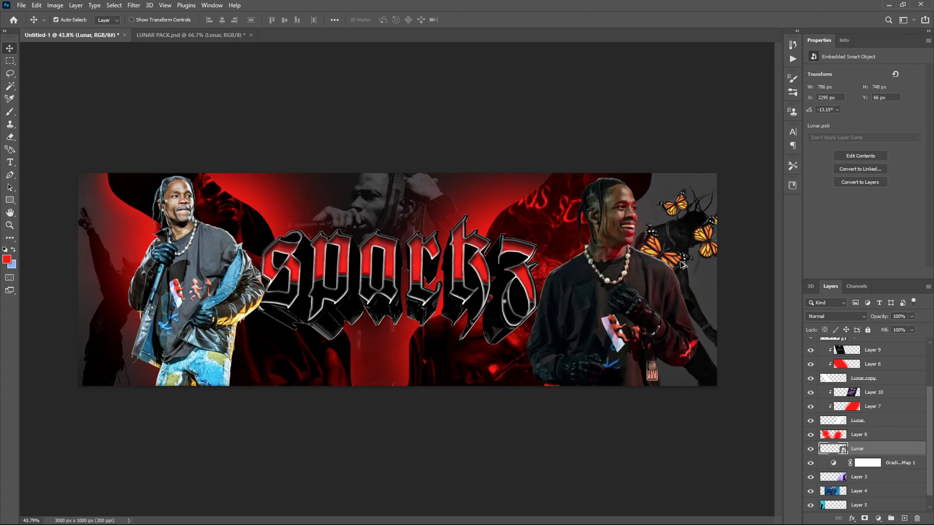
Duplicate the butterflies, scale the copy to about 72% and place it behind the sparkz text near the banner's upper middle
{"action": "scroll", "coordinate": [693, 270], "scroll_direction": "down", "scroll_amount": 1}
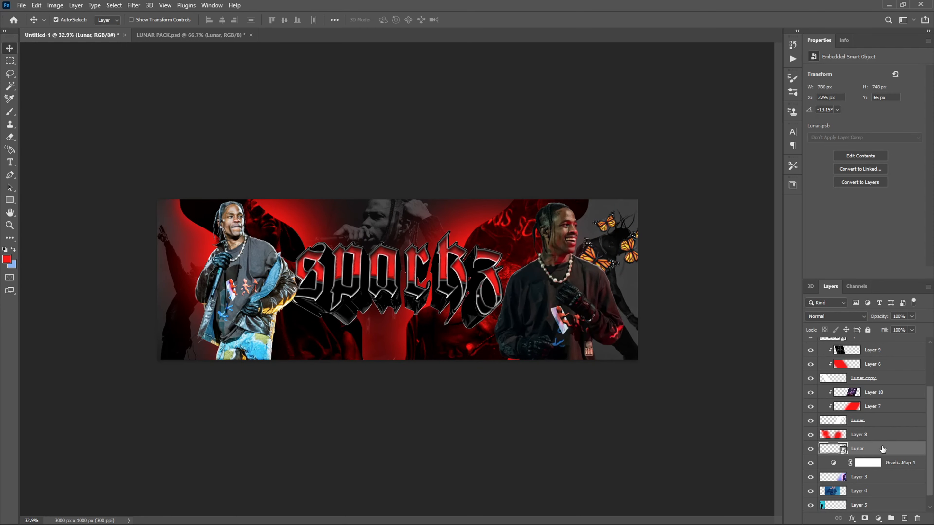
{"action": "key", "text": "ctrl+j"}
{"action": "key", "text": "ctrl+t"}
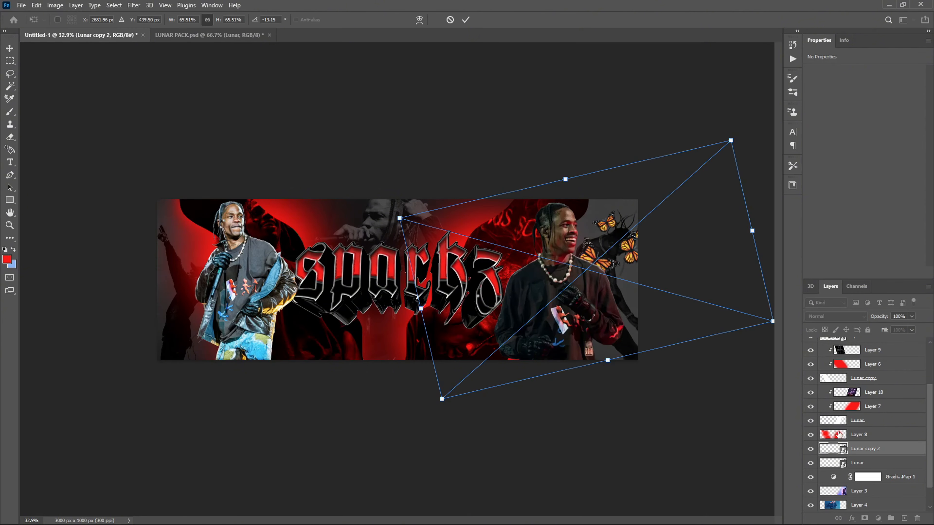
{"action": "left_click_drag", "start_coordinate": [653, 264], "coordinate": [477, 276]}
{"action": "left_click_drag", "start_coordinate": [557, 153], "coordinate": [586, 127]}
{"action": "mouse_move", "coordinate": [517, 206]}
{"action": "left_mouse_down"}
{"action": "mouse_move", "coordinate": [507, 198]}
{"action": "mouse_move", "coordinate": [519, 189]}
{"action": "left_mouse_up"}
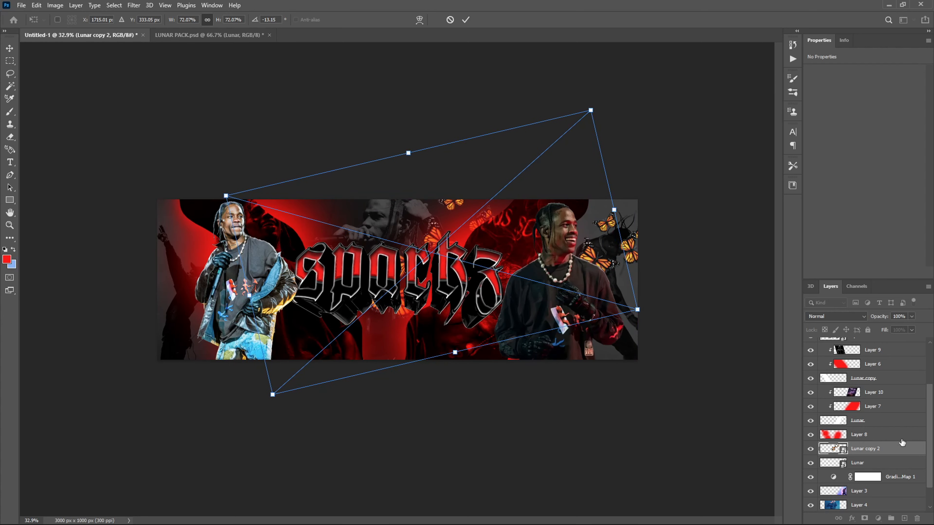
{"action": "key", "text": "Return"}
Duplicate Lunar copy 2, flip the new butterflies horizontally and place them at the banner's lower left behind the left-hand man
{"action": "key", "text": "ctrl+j"}
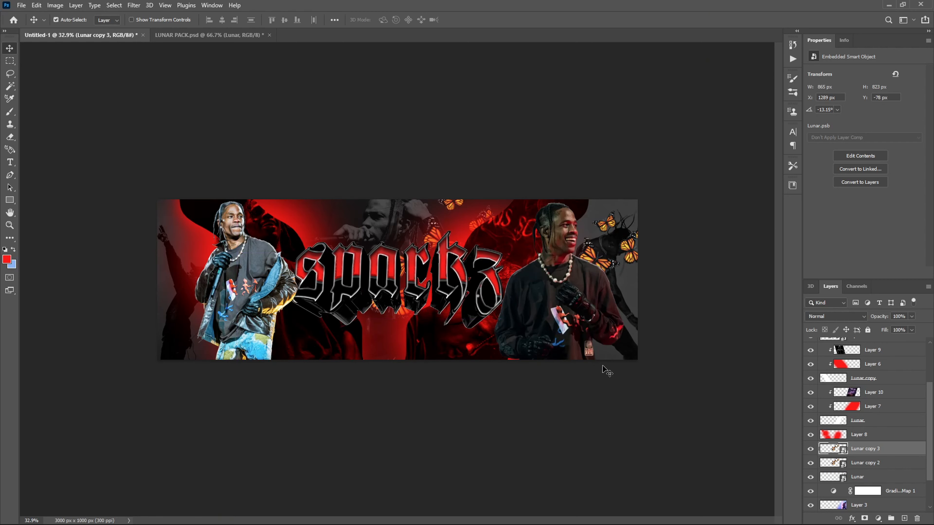
{"action": "key", "text": "ctrl+t"}
{"action": "left_click_drag", "start_coordinate": [460, 272], "coordinate": [300, 345]}
{"action": "right_click", "coordinate": [312, 326]}
{"action": "left_click", "coordinate": [340, 476]}
Move Lunar copy 3 below Gradient Map 1 and rotate its butterflies to about -158°, slightly lower at the left edge
{"action": "scroll", "coordinate": [890, 449], "scroll_direction": "down", "scroll_amount": 3}
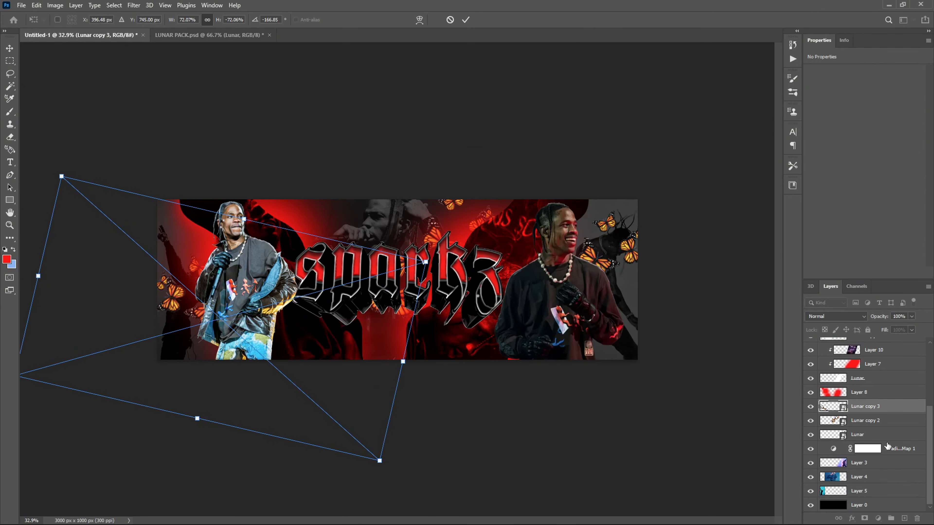
{"action": "left_click_drag", "start_coordinate": [897, 410], "coordinate": [828, 453]}
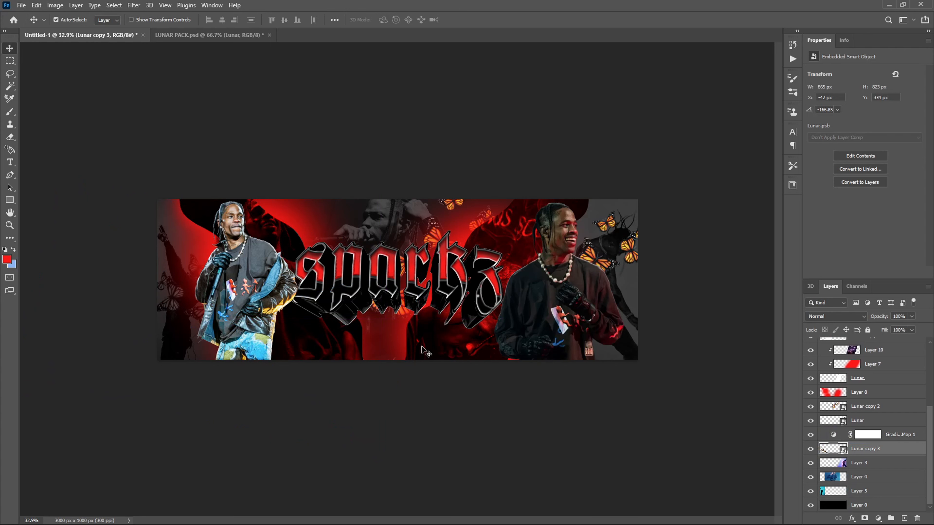
{"action": "key", "text": "ctrl+t"}
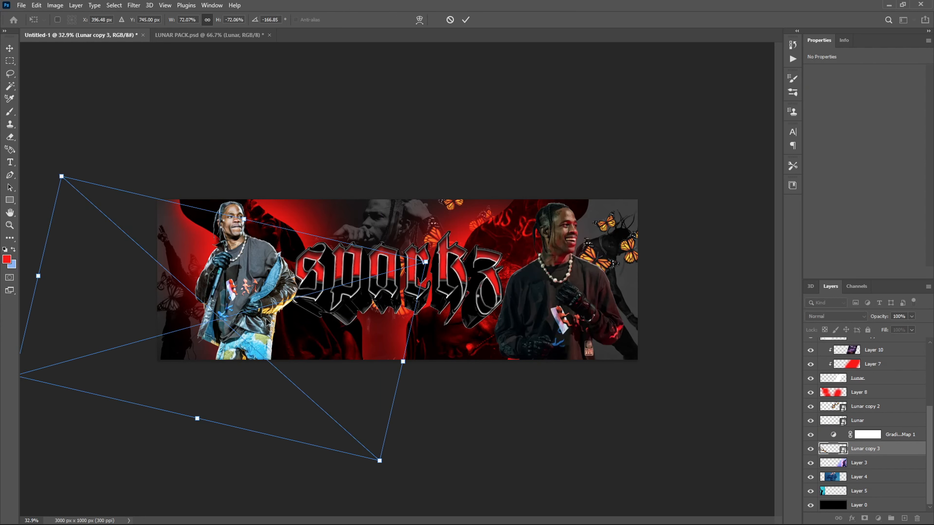
{"action": "left_click_drag", "start_coordinate": [270, 324], "coordinate": [345, 342]}
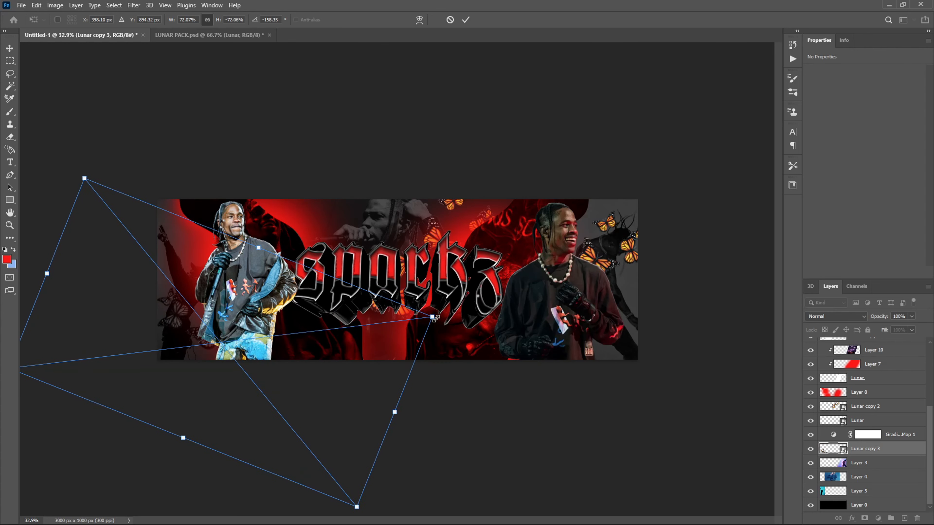
{"action": "key", "text": "Return"}
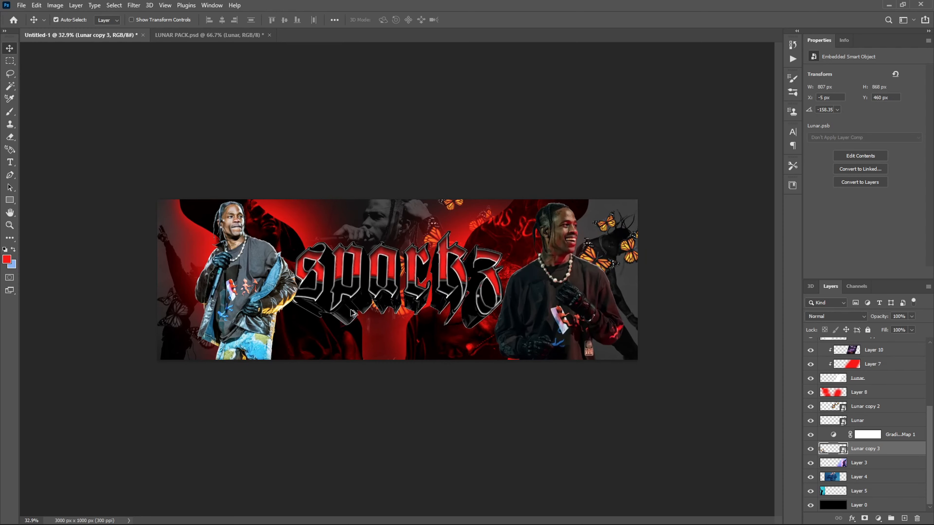
Colorize the right-hand butterflies on layer Lunar red using Hue/Saturation with hue 0, saturation 86 and lightness -15
{"action": "scroll", "coordinate": [906, 436], "scroll_direction": "up", "scroll_amount": 2}
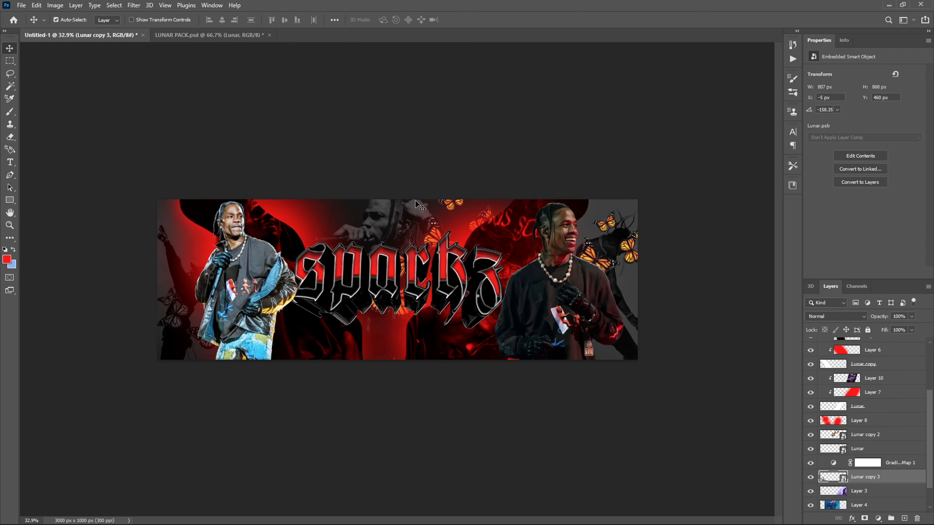
{"action": "left_click", "coordinate": [883, 450]}
{"action": "key", "text": "ctrl+u"}
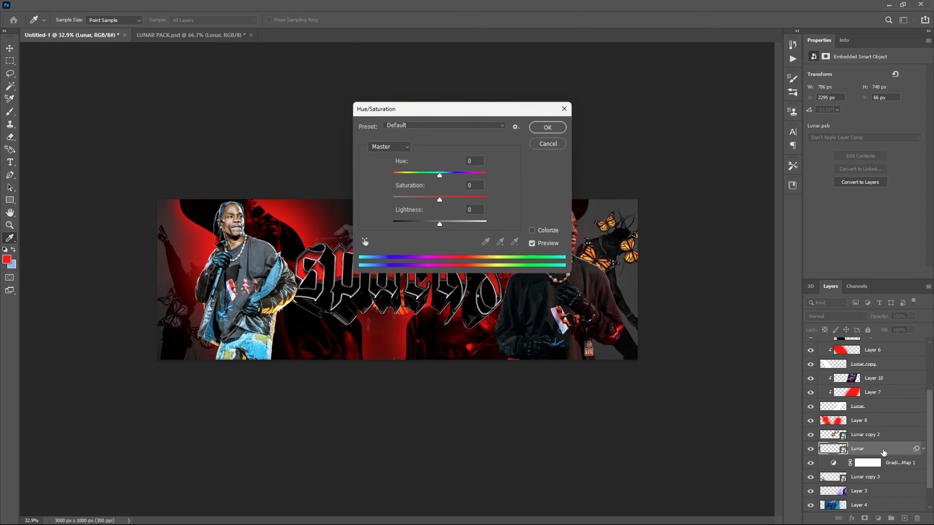
{"action": "left_click", "coordinate": [274, 226]}
{"action": "left_click_drag", "start_coordinate": [157, 193], "coordinate": [218, 197]}
{"action": "key", "text": "Down"}
{"action": "key", "text": "Down"}
{"action": "key", "text": "Down"}
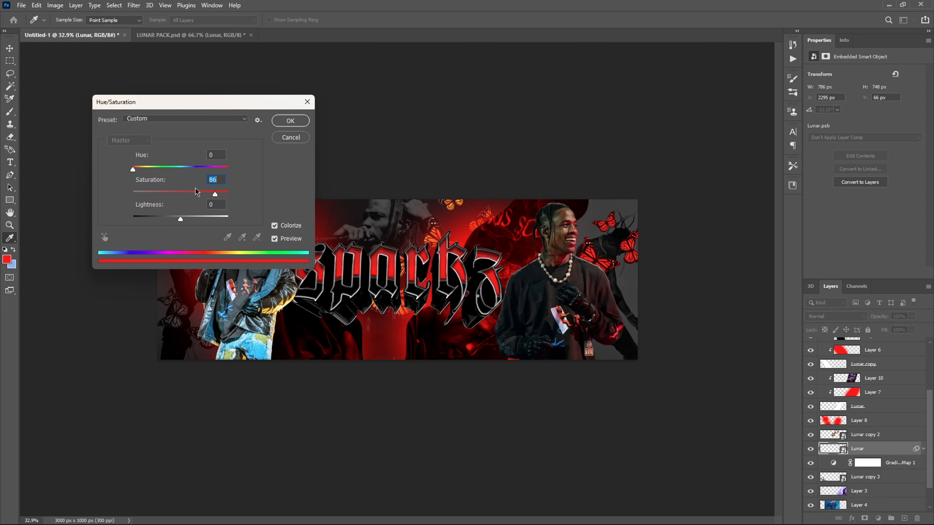
{"action": "left_click_drag", "start_coordinate": [179, 217], "coordinate": [173, 217]}
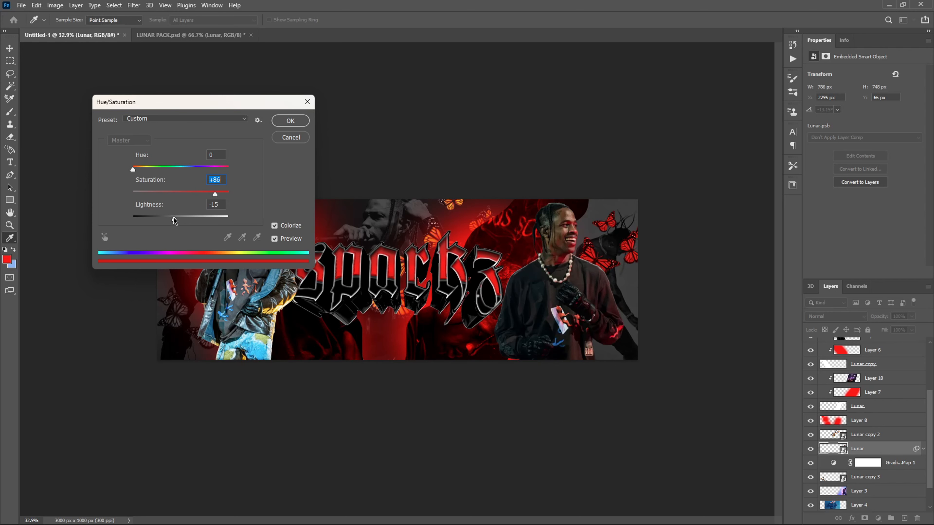
{"action": "key", "text": "Return"}
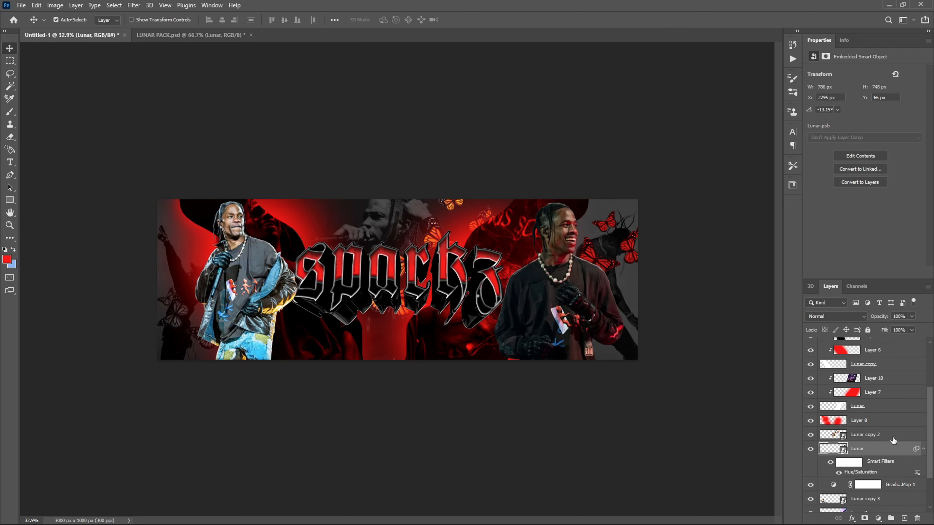
Colorize the upper-middle butterflies on layer Lunar copy 2 using Hue/Saturation with hue 0, saturation 86 and lightness -12
{"action": "left_click", "coordinate": [894, 438]}
{"action": "key", "text": "ctrl+u"}
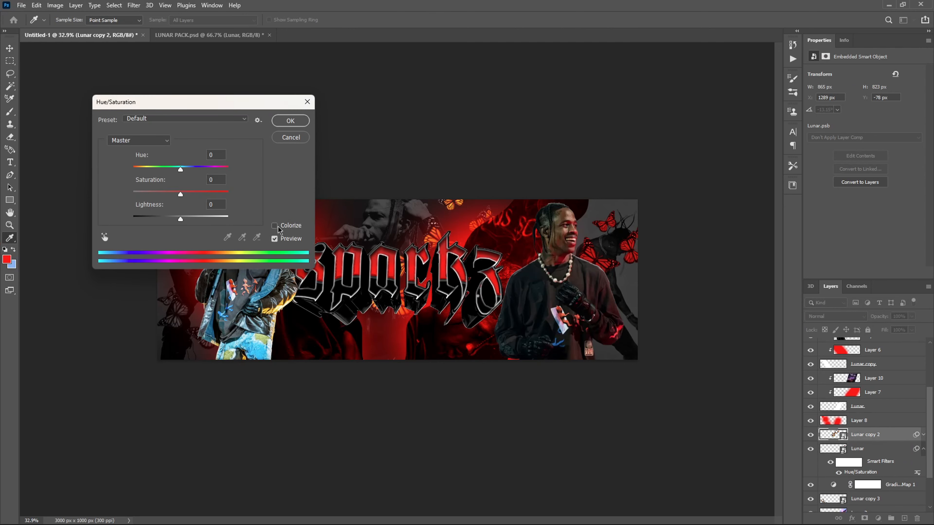
{"action": "left_click", "coordinate": [275, 226]}
{"action": "left_click_drag", "start_coordinate": [156, 192], "coordinate": [175, 221]}
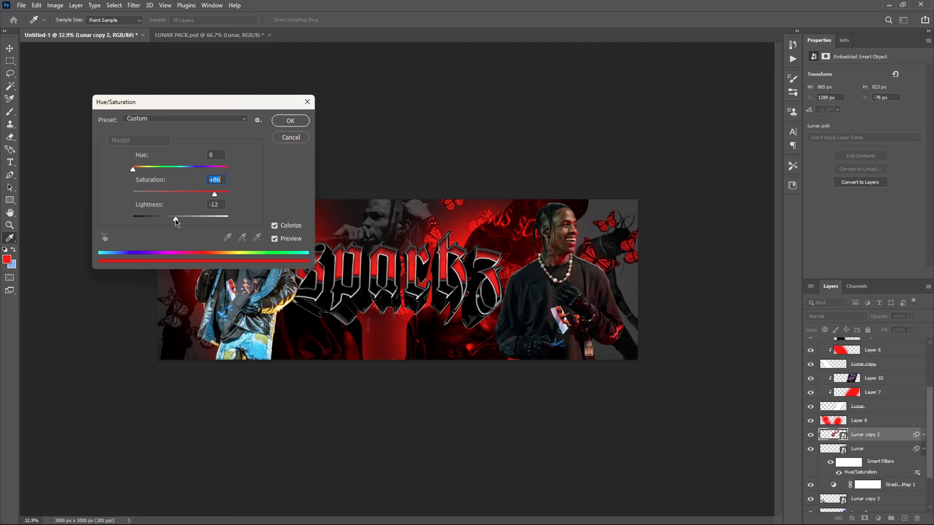
{"action": "left_click", "coordinate": [291, 120]}
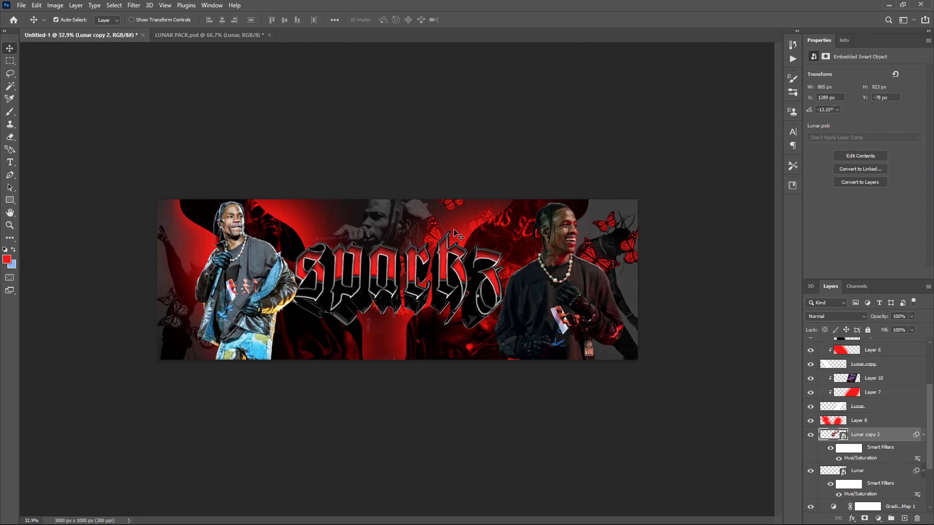
{"action": "scroll", "coordinate": [460, 232], "scroll_direction": "up", "scroll_amount": 5}
{"action": "scroll", "coordinate": [505, 196], "scroll_direction": "down", "scroll_amount": 6}
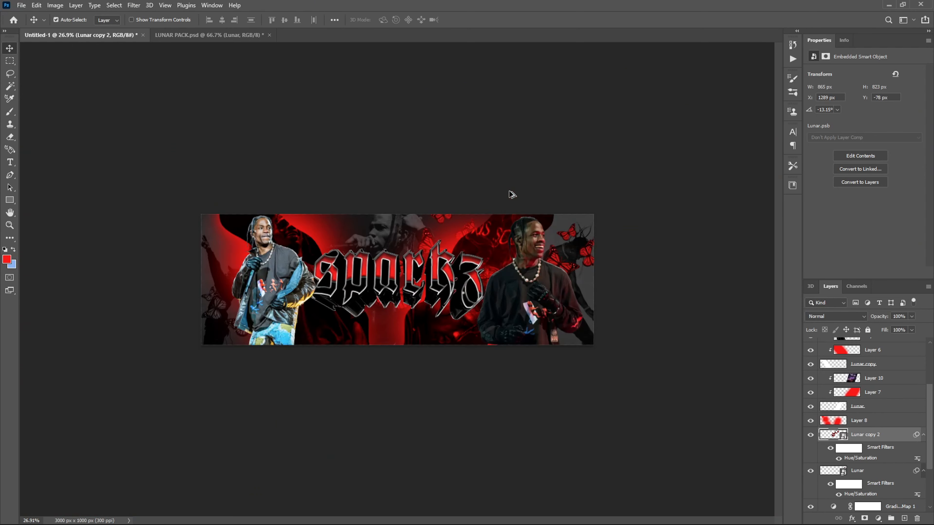
Shift the Lunar copy 2 butterflies about 96 px to the left behind the sparkz text
{"action": "scroll", "coordinate": [478, 198], "scroll_direction": "up", "scroll_amount": 2}
{"action": "scroll", "coordinate": [507, 173], "scroll_direction": "up", "scroll_amount": 1}
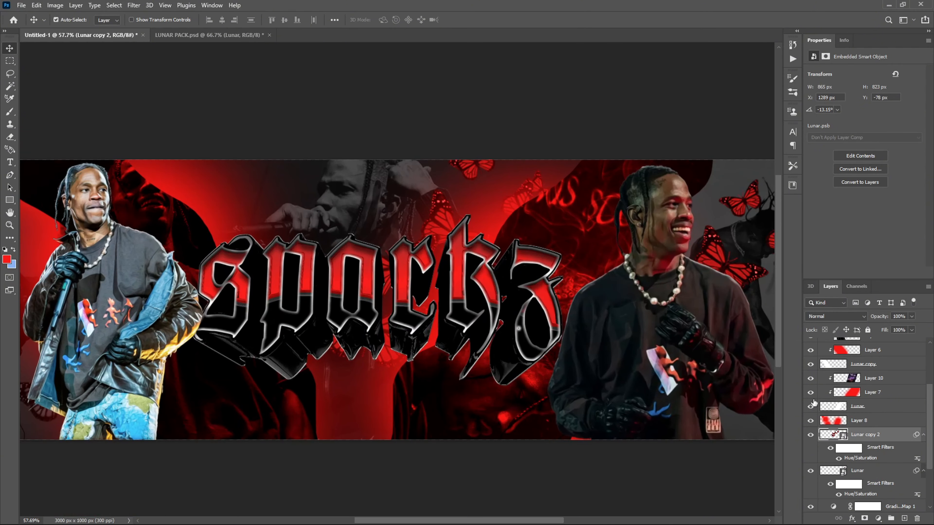
{"action": "key", "text": "ctrl+t"}
{"action": "left_click_drag", "start_coordinate": [612, 359], "coordinate": [584, 359]}
{"action": "key", "text": "Return"}
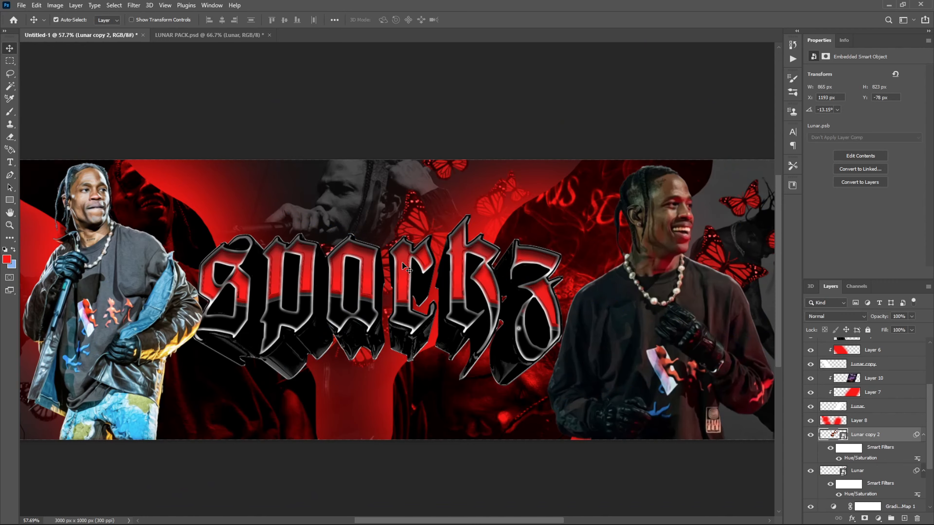
{"action": "scroll", "coordinate": [257, 294], "scroll_direction": "down", "scroll_amount": 4}
{"action": "scroll", "coordinate": [176, 325], "scroll_direction": "up", "scroll_amount": 2}
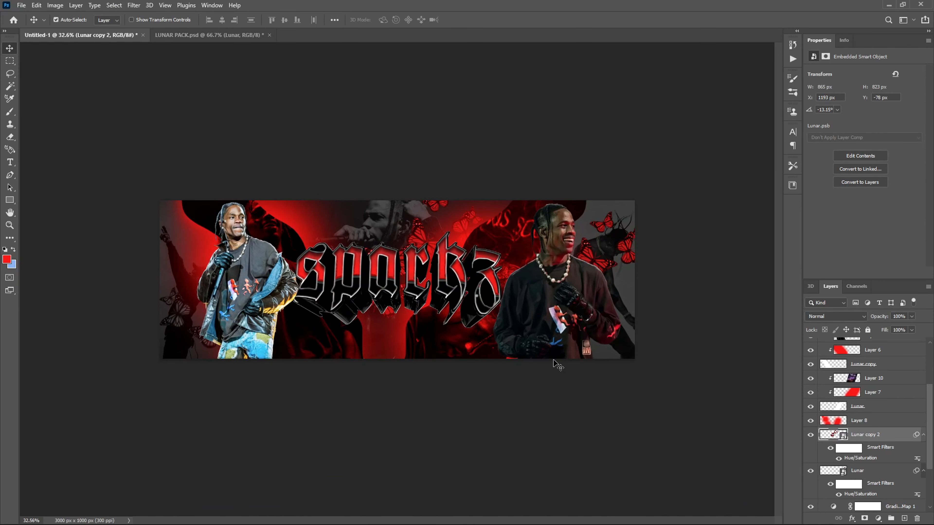
Copy the single orange butterfly from the PNG's group of LUNAR PACK.psd into the banner above Layer 1
{"action": "left_click", "coordinate": [207, 35]}
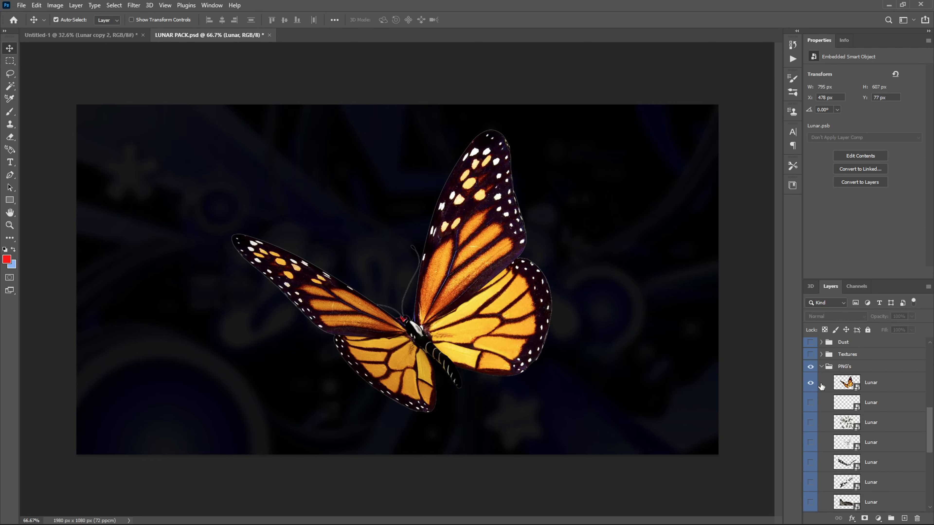
{"action": "left_click", "coordinate": [821, 386]}
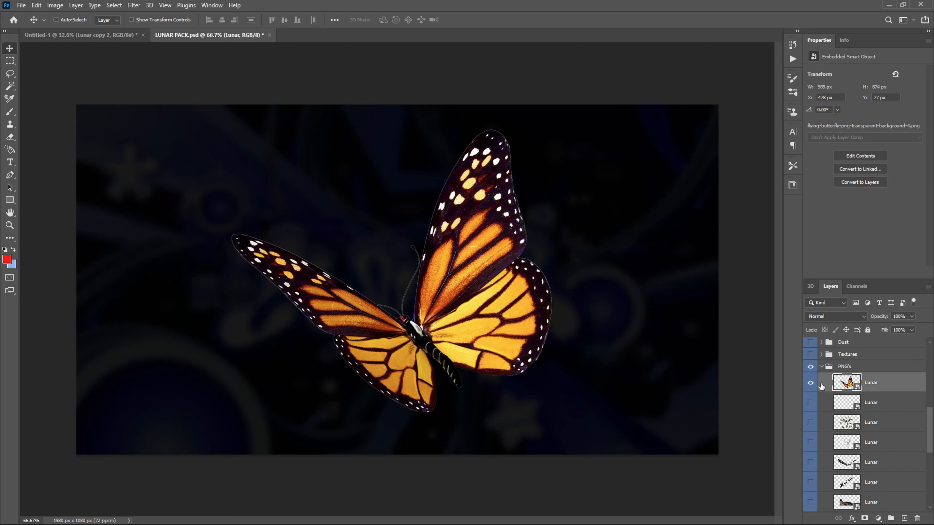
{"action": "left_click", "coordinate": [112, 37]}
{"action": "scroll", "coordinate": [893, 456], "scroll_direction": "up", "scroll_amount": 3}
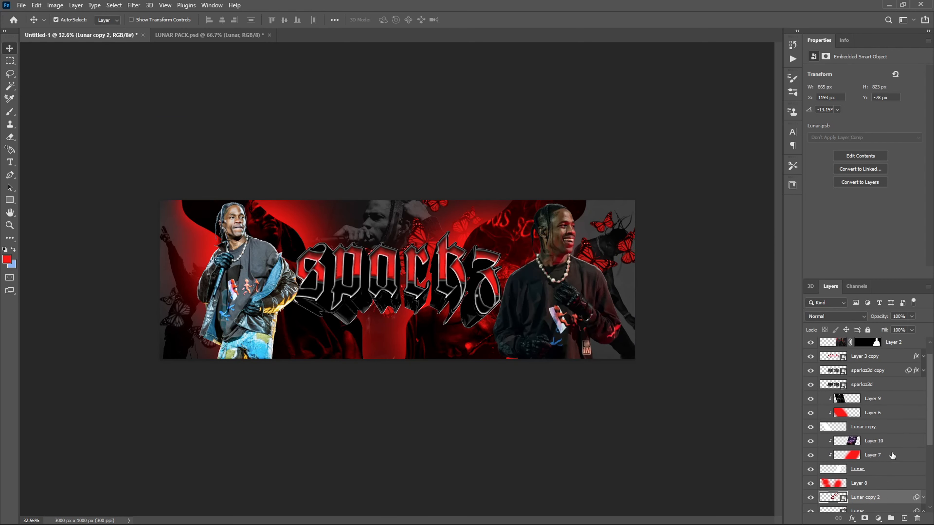
{"action": "key", "text": "ctrl+v"}
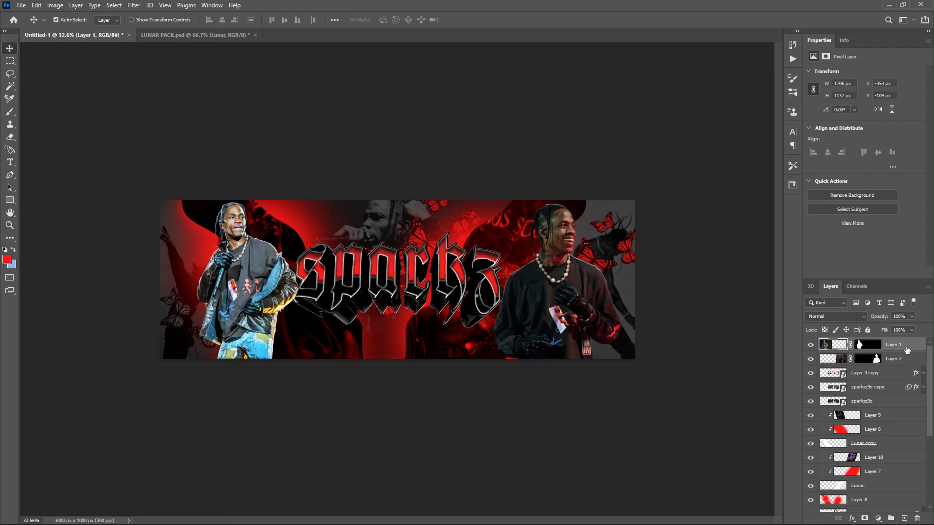
Scale the single butterfly to about 11.9%, rotate it about 8° and place it below the sparkz text at the banner's lower middle
{"action": "key", "text": "ctrl+t"}
{"action": "left_click_drag", "start_coordinate": [474, 220], "coordinate": [421, 300]}
{"action": "left_click_drag", "start_coordinate": [437, 277], "coordinate": [444, 286]}
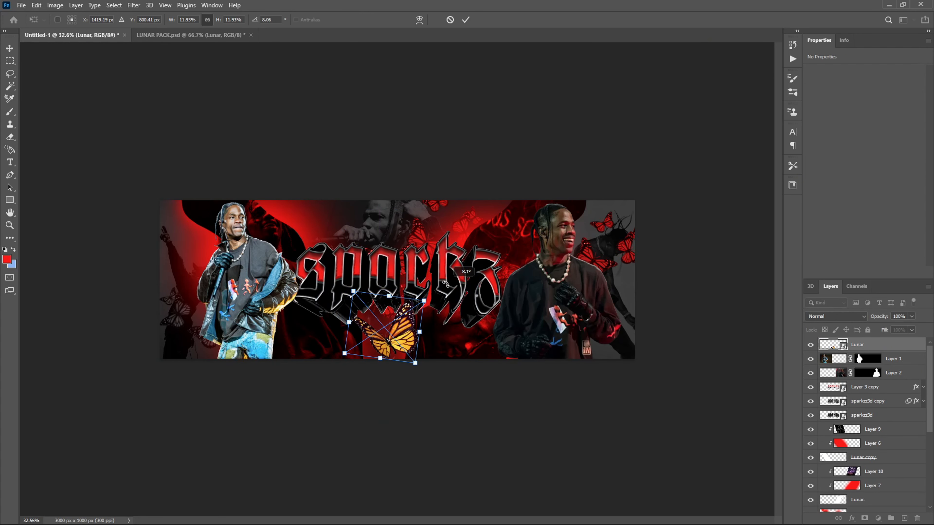
{"action": "left_click_drag", "start_coordinate": [392, 314], "coordinate": [412, 312]}
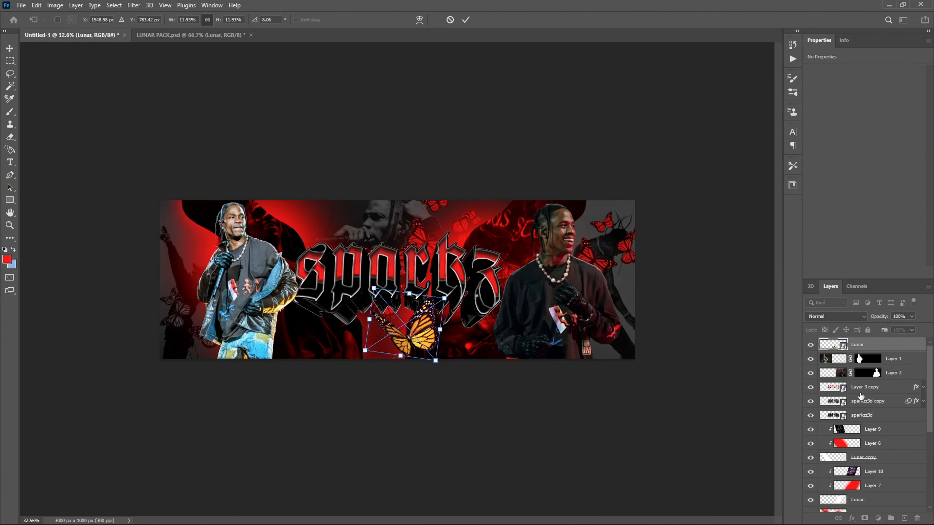
{"action": "key", "text": "Return"}
Turn the single butterfly grey using Hue/Saturation with saturation -100
{"action": "key", "text": "ctrl+u"}
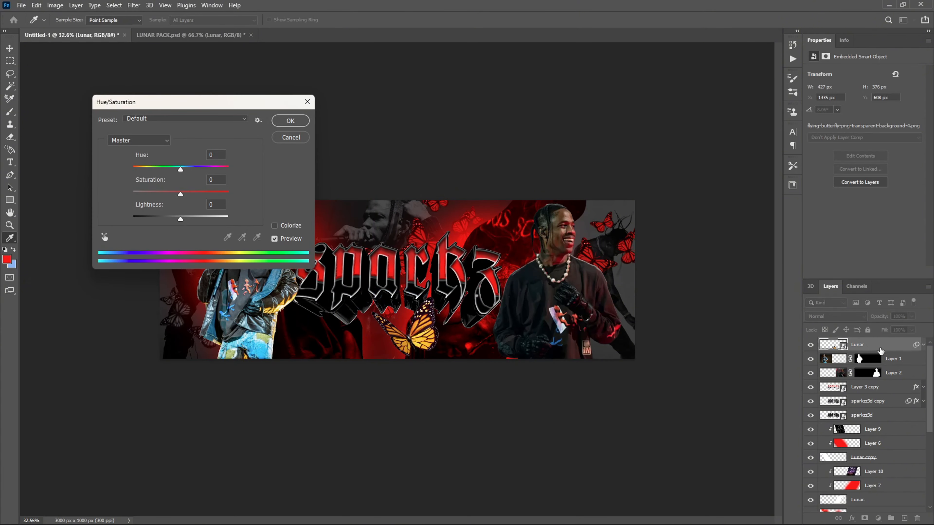
{"action": "left_click_drag", "start_coordinate": [180, 196], "coordinate": [103, 196]}
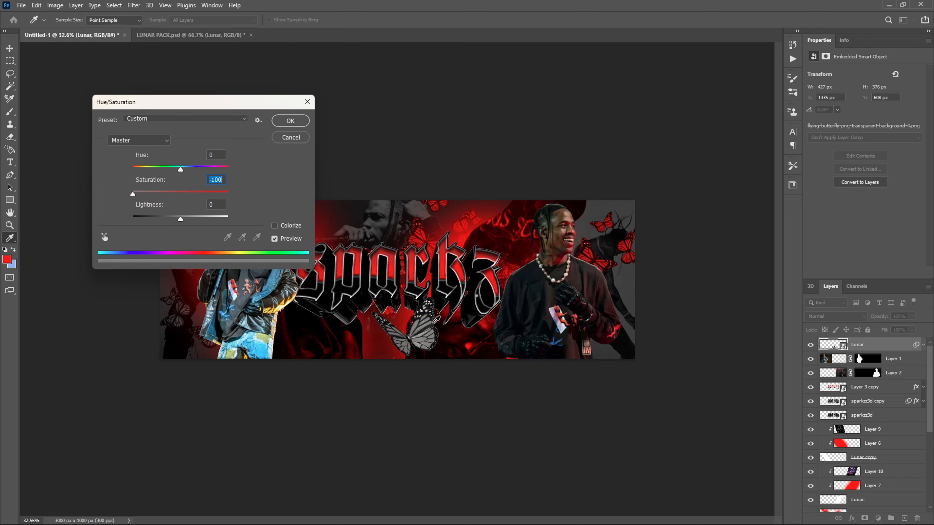
{"action": "left_click", "coordinate": [289, 121]}
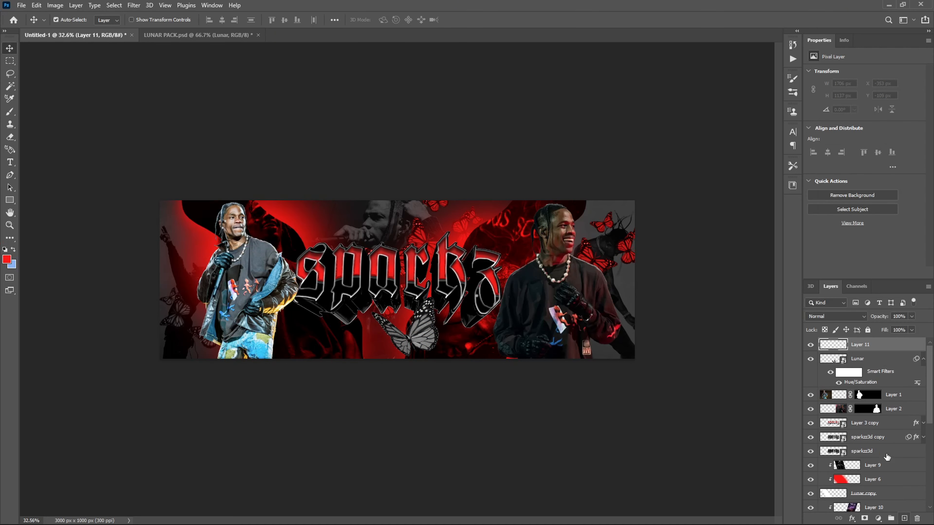
Add a new layer clipped to the grey butterfly and paint a soft white highlight along its right wing
{"action": "key", "text": "ctrl+shift+alt+n"}
{"action": "key", "text": "b"}
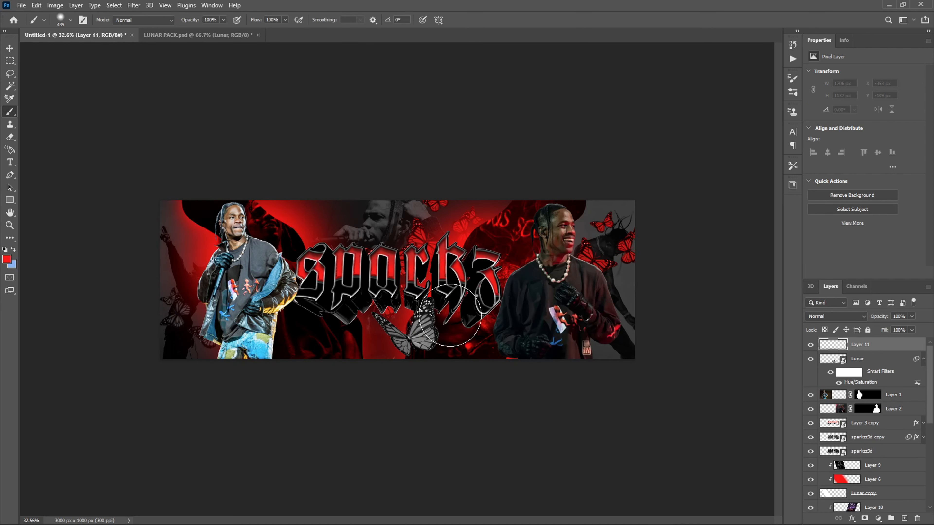
{"action": "key", "text": "ctrl+alt+g"}
{"action": "key", "text": "n"}
{"action": "left_click_drag", "start_coordinate": [536, 300], "coordinate": [530, 279]}
{"action": "left_click", "coordinate": [745, 279]}
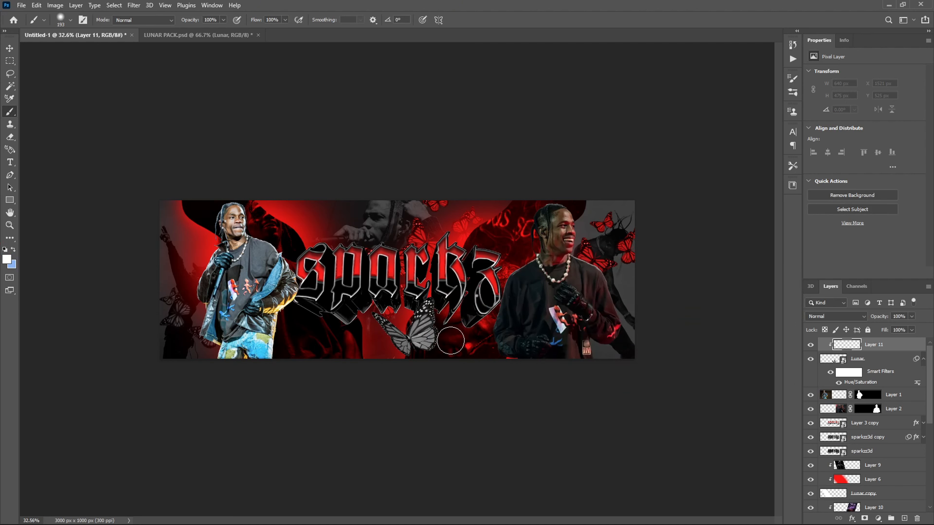
{"action": "mouse_move", "coordinate": [443, 341]}
{"action": "left_mouse_down"}
{"action": "mouse_move", "coordinate": [480, 348]}
{"action": "mouse_move", "coordinate": [472, 332]}
{"action": "left_mouse_up"}
{"action": "key", "text": "ctrl+z"}
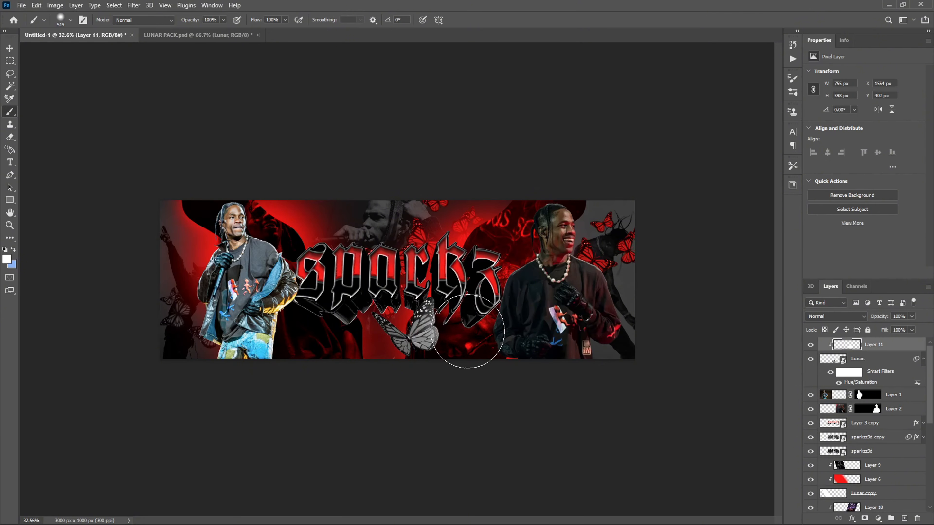
{"action": "scroll", "coordinate": [450, 342], "scroll_direction": "up", "scroll_amount": 5}
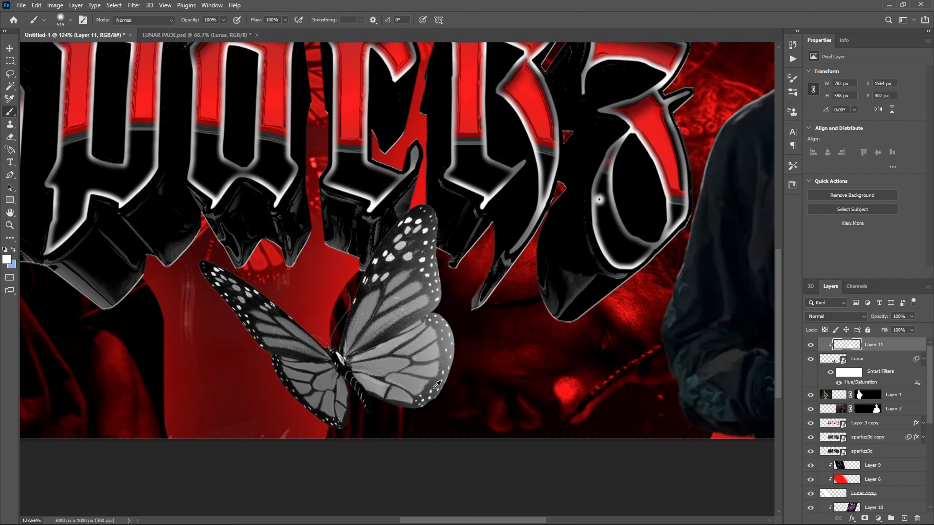
{"action": "scroll", "coordinate": [460, 381], "scroll_direction": "down", "scroll_amount": 15}
{"action": "scroll", "coordinate": [459, 395], "scroll_direction": "up", "scroll_amount": 4}
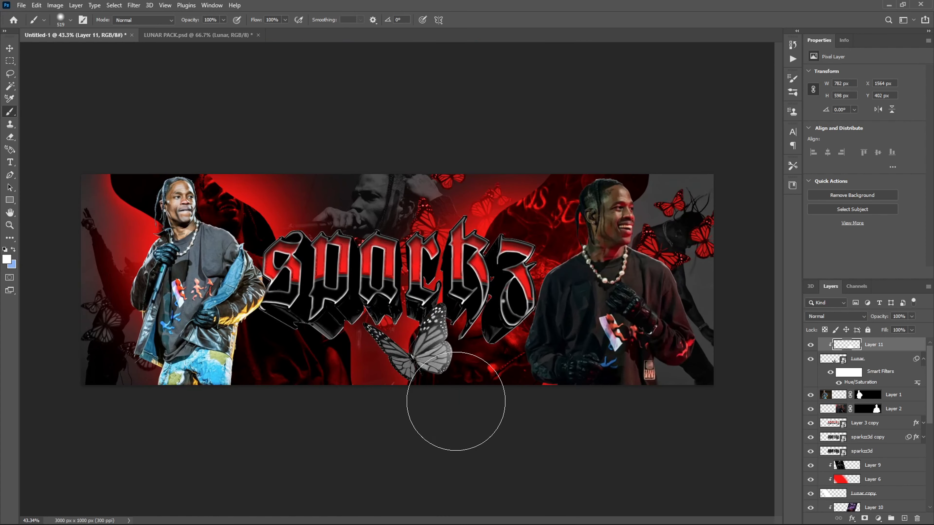
Set the foreground colour to black and paint soft shading over the butterfly's left wing on Layer 11
{"action": "left_click", "coordinate": [8, 260]}
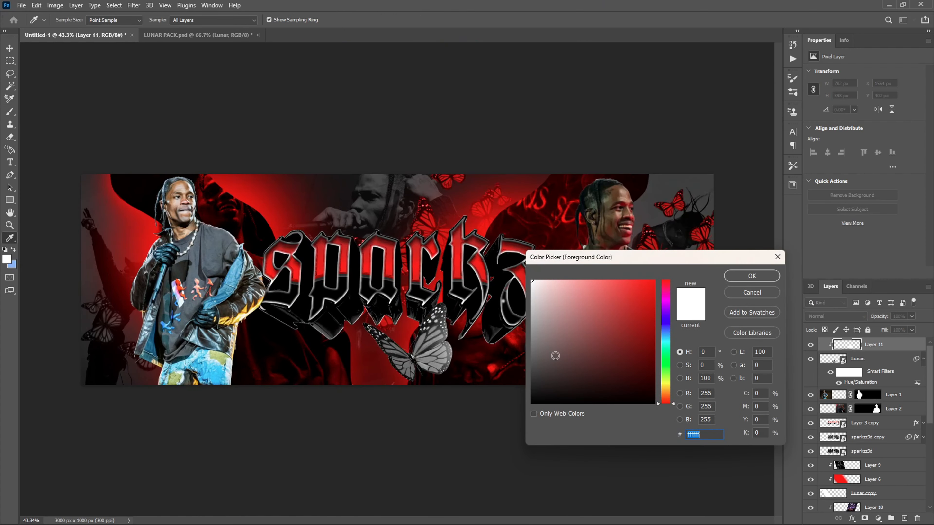
{"action": "left_click_drag", "start_coordinate": [555, 357], "coordinate": [500, 438]}
{"action": "left_click", "coordinate": [752, 275]}
{"action": "scroll", "coordinate": [382, 404], "scroll_direction": "up", "scroll_amount": 5}
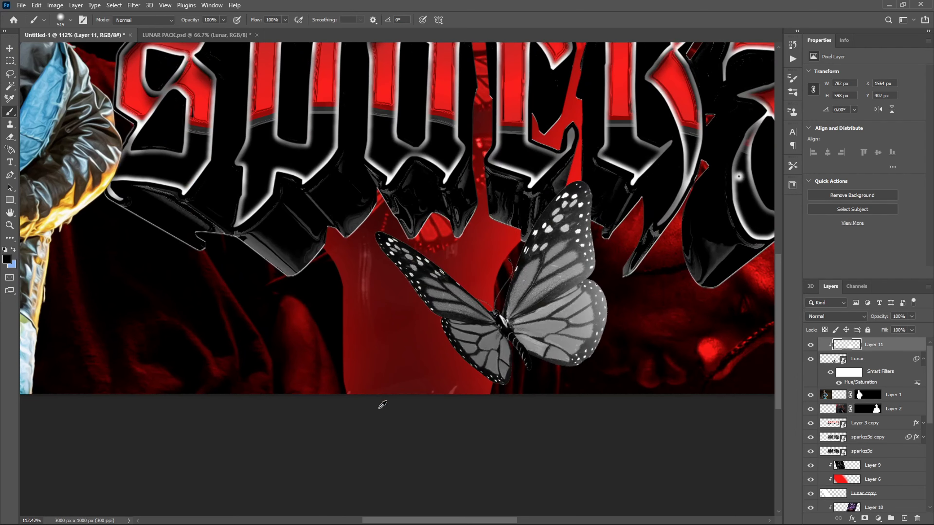
{"action": "left_click_drag", "start_coordinate": [339, 351], "coordinate": [282, 359]}
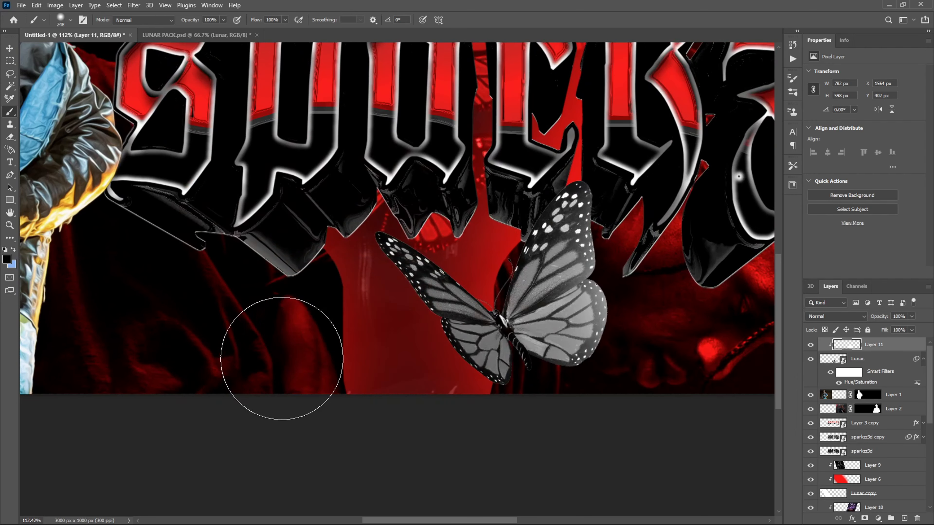
{"action": "left_click_drag", "start_coordinate": [354, 308], "coordinate": [448, 430]}
{"action": "scroll", "coordinate": [339, 322], "scroll_direction": "down", "scroll_amount": 2}
{"action": "scroll", "coordinate": [340, 321], "scroll_direction": "down", "scroll_amount": 3}
{"action": "key", "text": "v"}
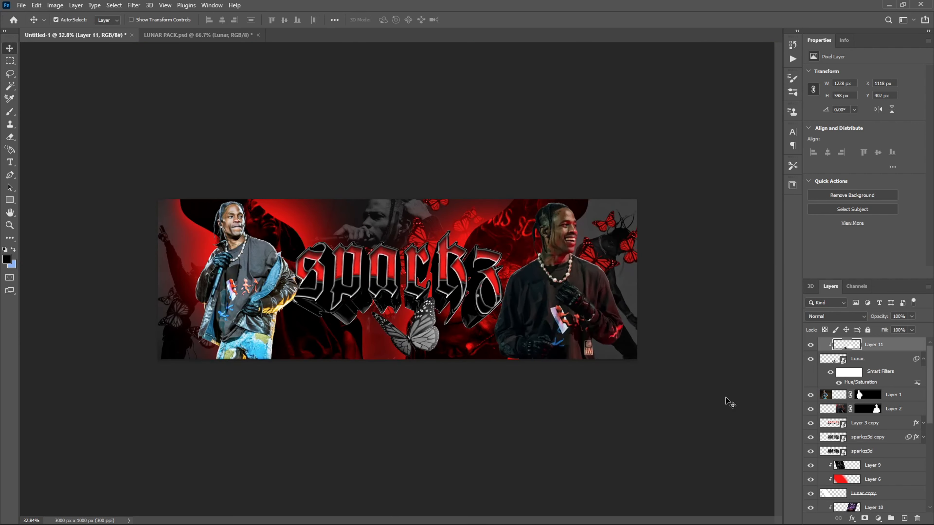
Combine Layer 11 and the grey butterfly layer beneath it into one smart object
{"action": "left_click", "coordinate": [889, 363], "text": "shift"}
{"action": "right_click", "coordinate": [889, 363]}
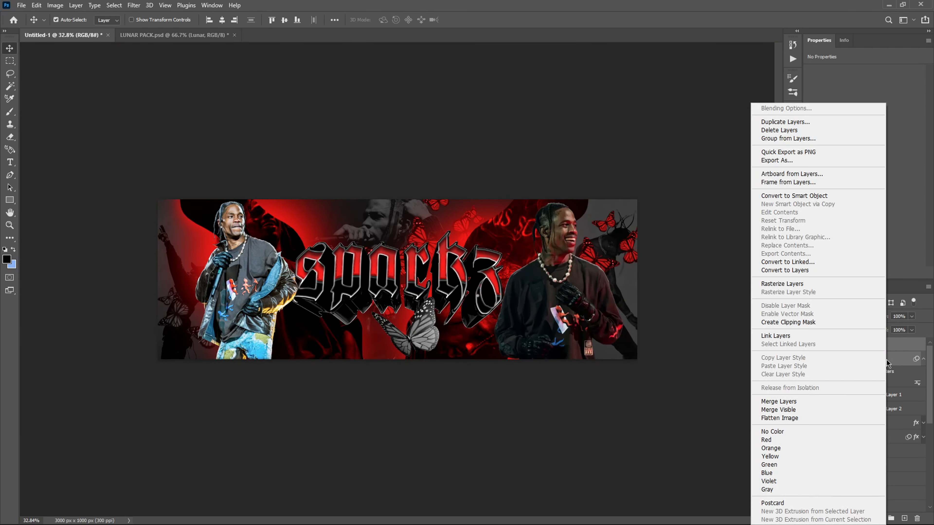
{"action": "left_click", "coordinate": [810, 195]}
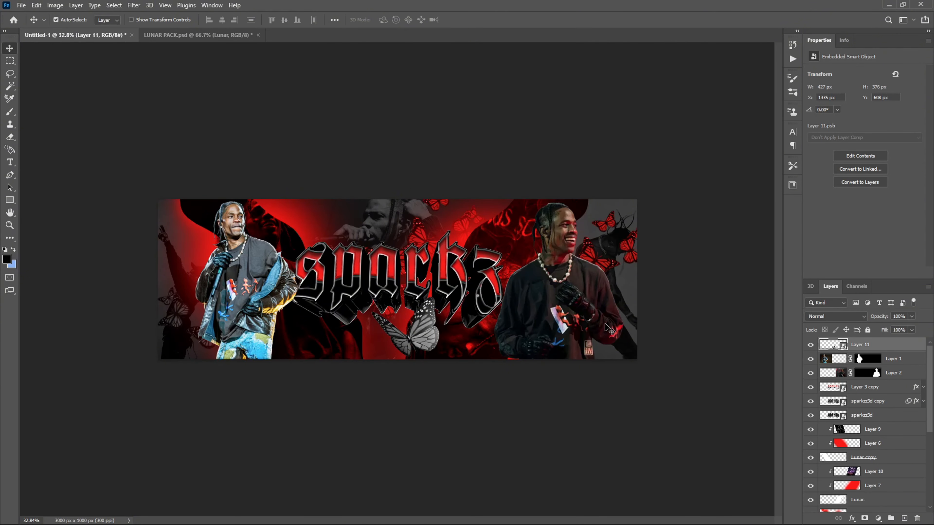
Apply a light Gaussian Blur to the butterfly smart object, with a radius slightly below 5.4 pixels
{"action": "left_click", "coordinate": [133, 5]}
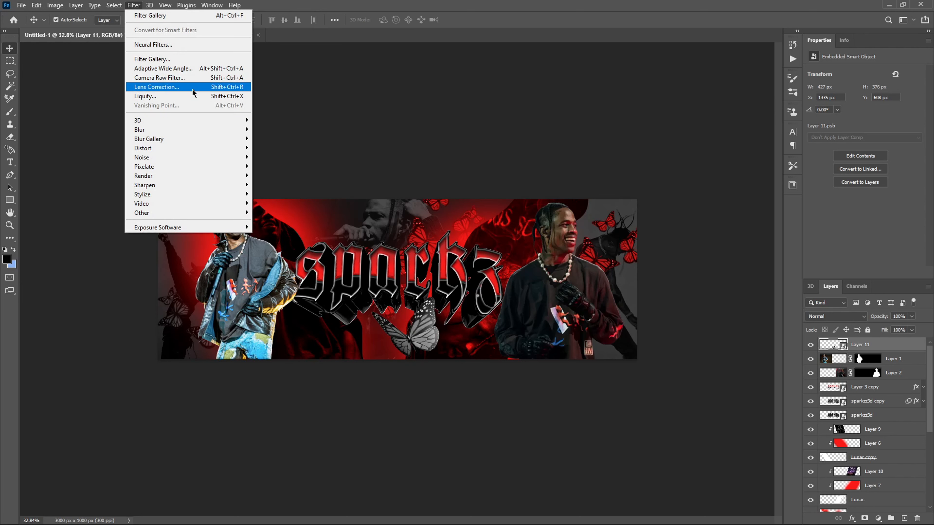
{"action": "mouse_move", "coordinate": [183, 130]}
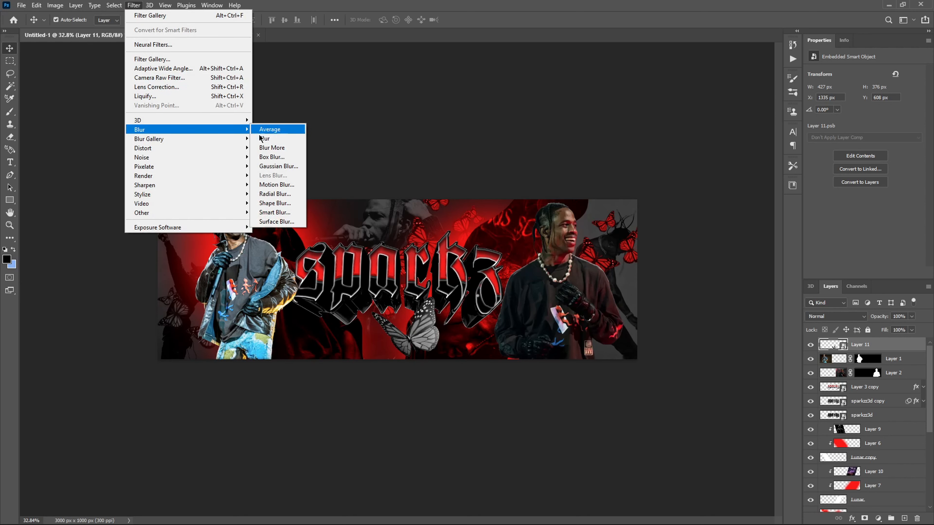
{"action": "left_click", "coordinate": [278, 166]}
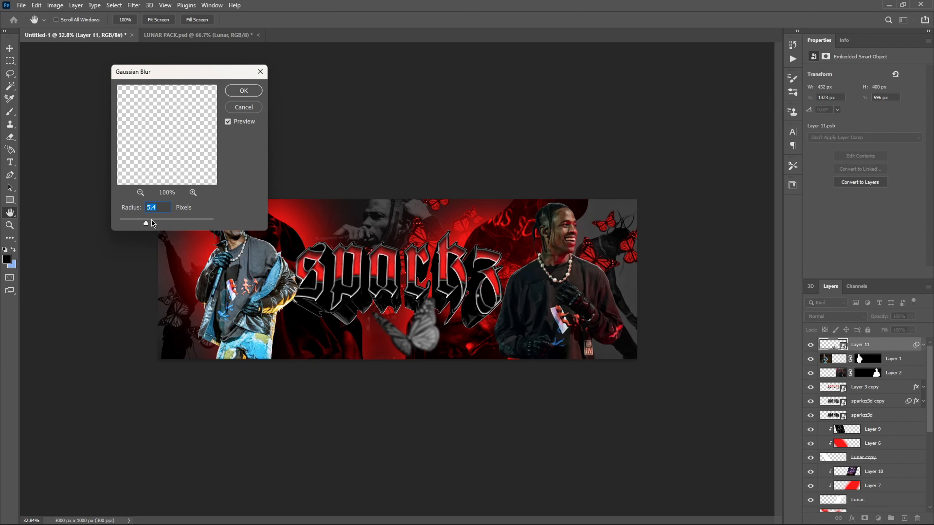
{"action": "left_click_drag", "start_coordinate": [145, 223], "coordinate": [141, 222]}
{"action": "left_click", "coordinate": [243, 91]}
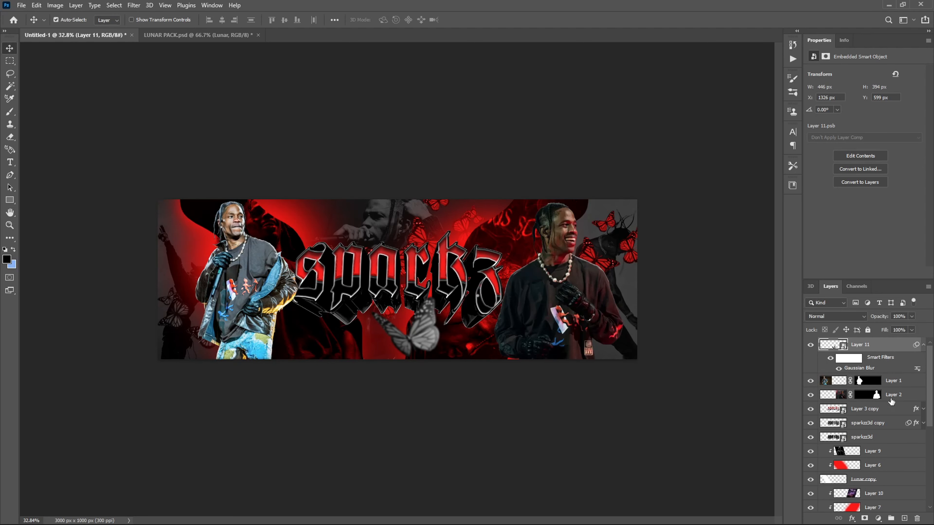
Enlarge the blurred butterfly to about 548 px wide and keep it below the sparkz text at the banner's lower edge
{"action": "left_click", "coordinate": [923, 346]}
{"action": "key", "text": "ctrl+t"}
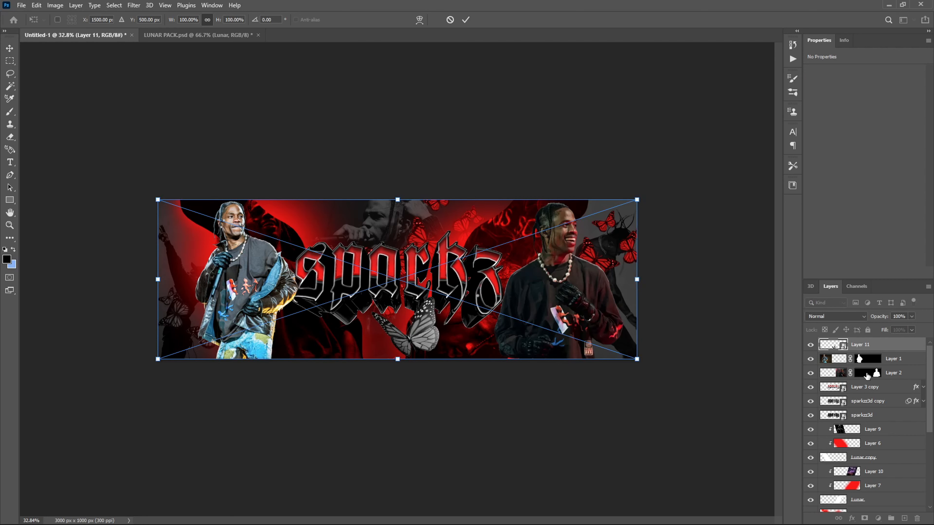
{"action": "left_click_drag", "start_coordinate": [640, 361], "coordinate": [565, 349]}
{"action": "key", "text": "Return"}
{"action": "scroll", "coordinate": [450, 333], "scroll_direction": "down", "scroll_amount": 1}
{"action": "scroll", "coordinate": [421, 364], "scroll_direction": "up", "scroll_amount": 5}
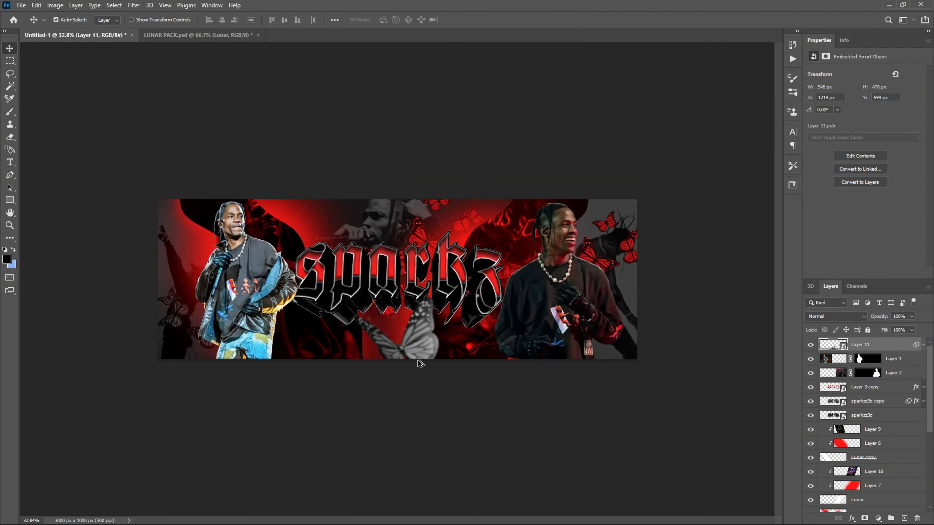
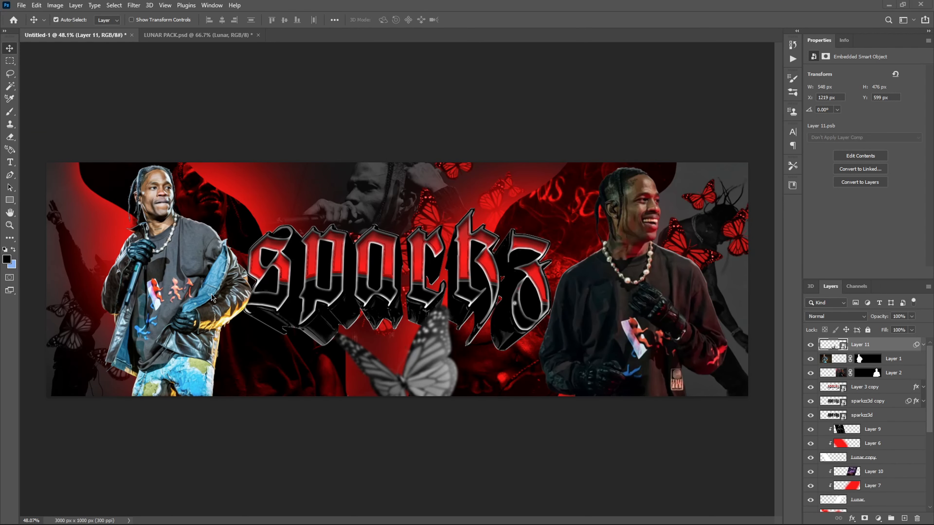
Add a blank layer and place it directly beneath Layer 1, the cutout of the figure holding the microphone
{"action": "left_click", "coordinate": [910, 373]}
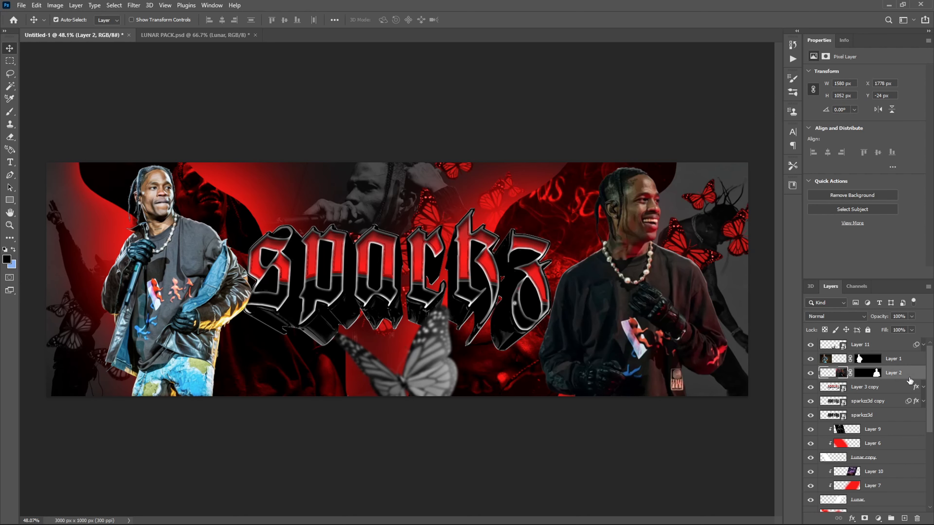
{"action": "left_click", "coordinate": [908, 361]}
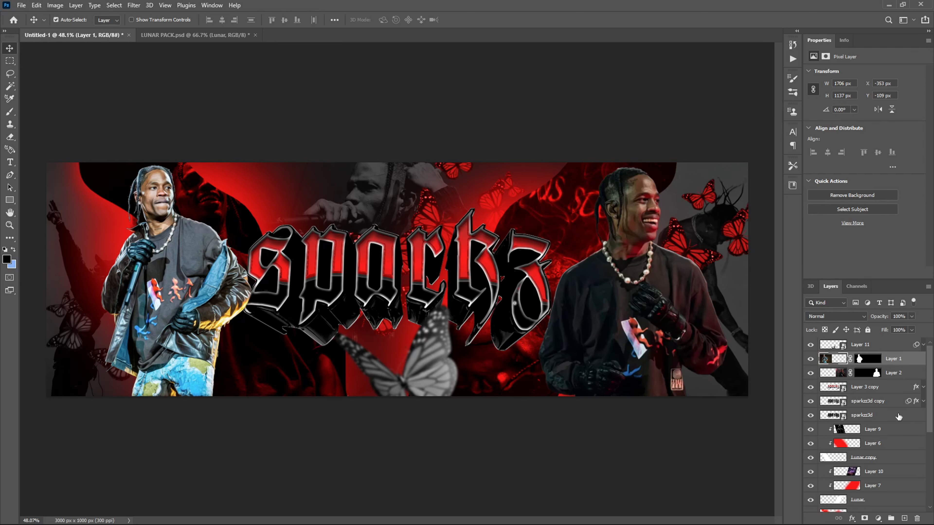
{"action": "left_click", "coordinate": [905, 519]}
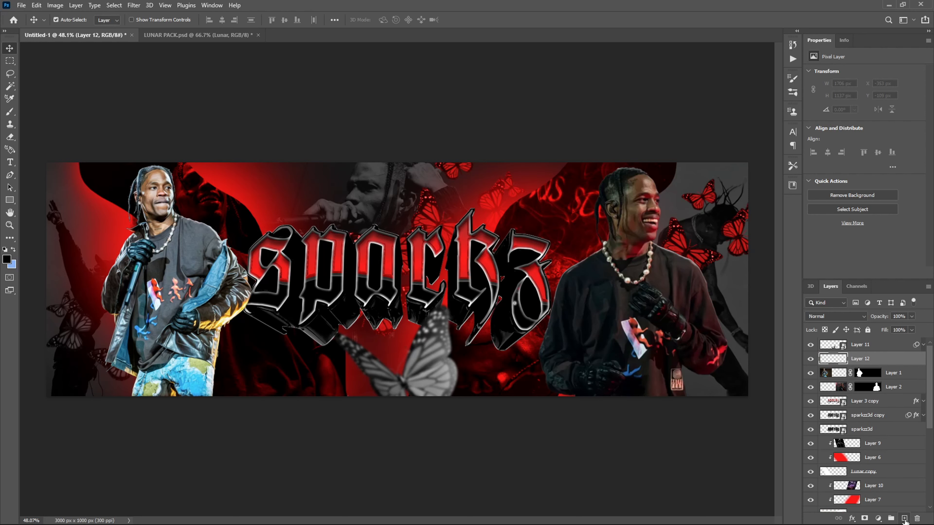
{"action": "left_click_drag", "start_coordinate": [893, 362], "coordinate": [821, 366]}
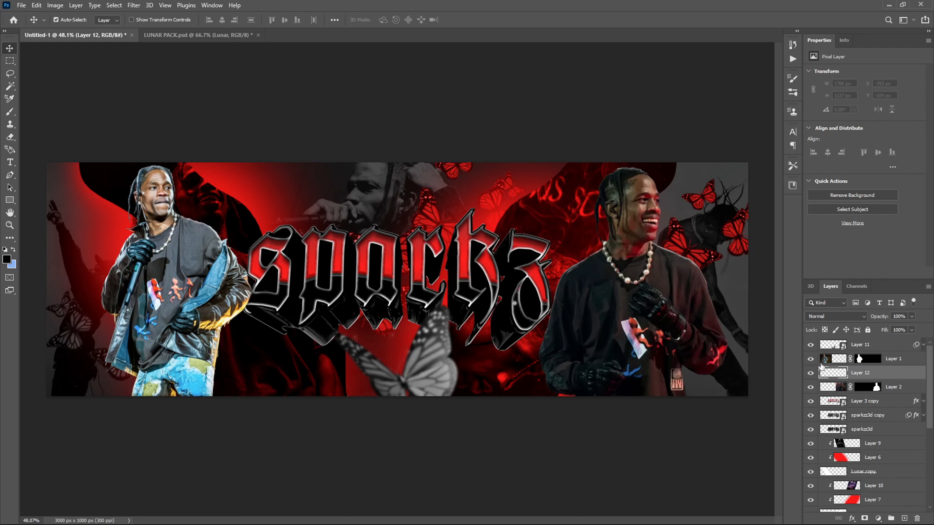
{"action": "left_click", "coordinate": [903, 359]}
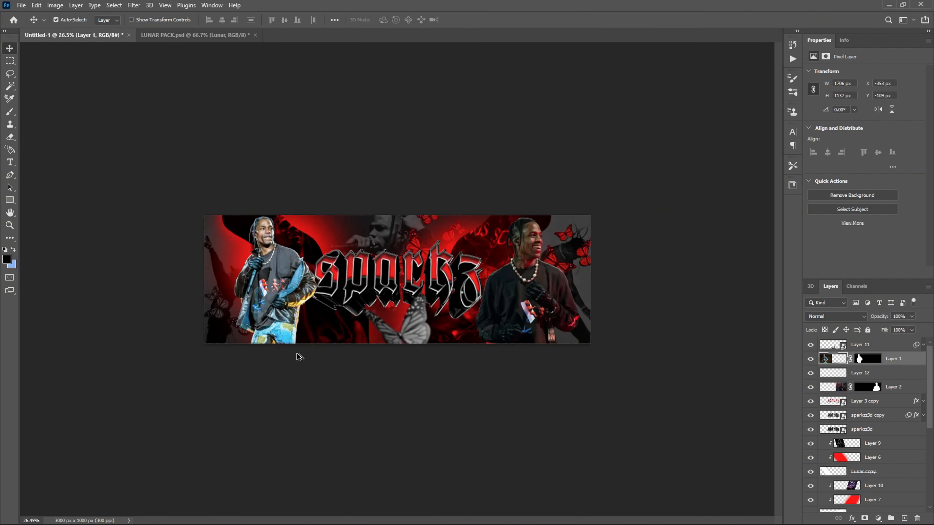
Set the foreground colour to pure red, ff0000
{"action": "scroll", "coordinate": [298, 354], "scroll_direction": "down", "scroll_amount": 2}
{"action": "key", "text": "i"}
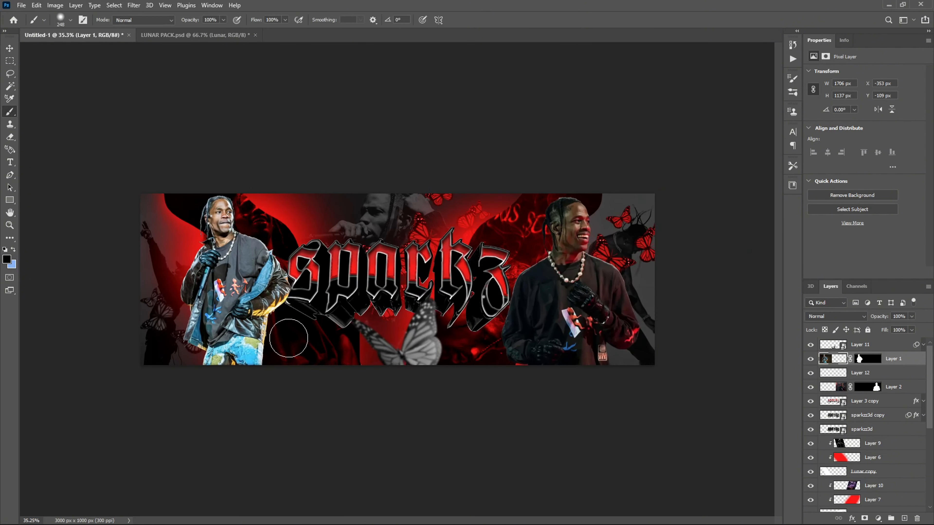
{"action": "left_click", "coordinate": [8, 260]}
{"action": "type", "text": "ff0000"}
{"action": "left_click", "coordinate": [752, 276]}
Brush red onto Layer 12 behind the left figure's legs, replacing the first stroke with a soft brush enlarged to about 696 px
{"action": "key", "text": "b"}
{"action": "key", "text": "alt+bracketleft"}
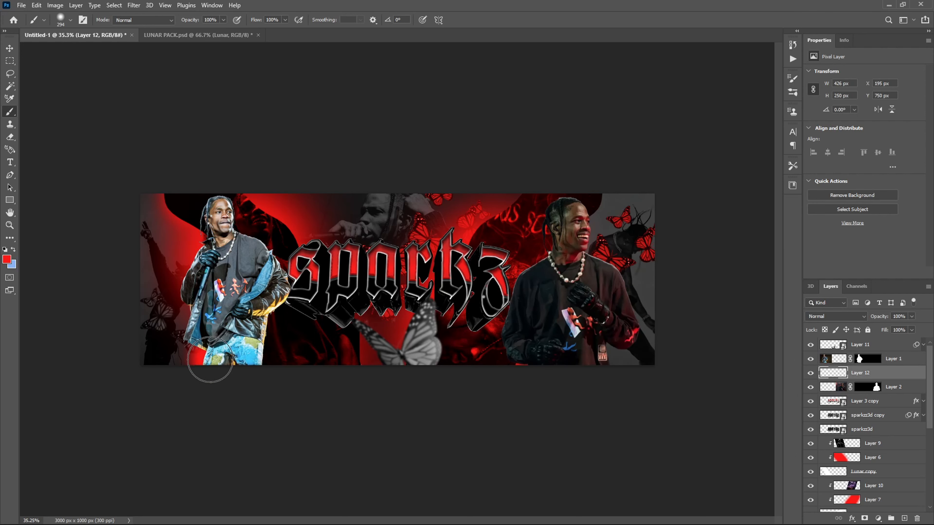
{"action": "key", "text": "ctrl+z"}
{"action": "left_click_drag", "start_coordinate": [223, 351], "coordinate": [259, 357]}
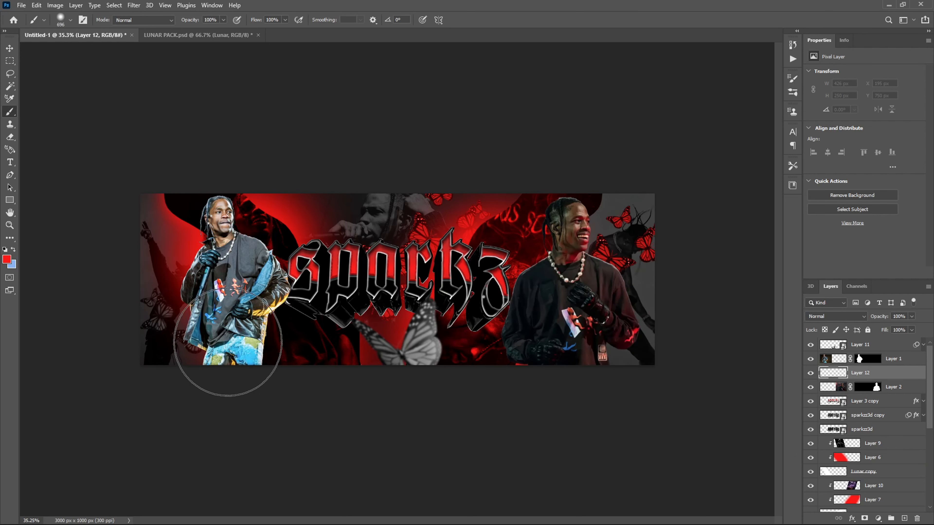
Paint a soft red glow behind the left figure's lower body on Layer 12, and add an empty layer directly below Layer 2
{"action": "left_click", "coordinate": [229, 342]}
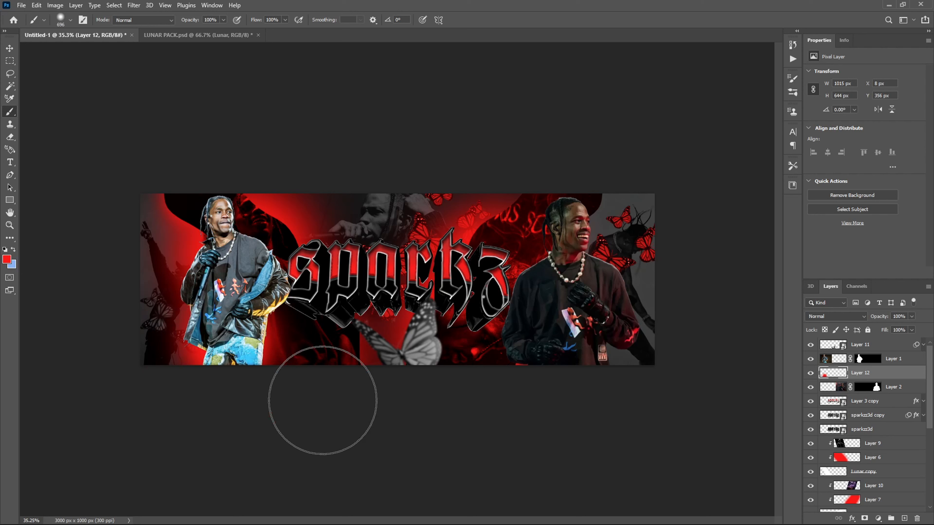
{"action": "mouse_move", "coordinate": [594, 365]}
{"action": "left_mouse_down"}
{"action": "mouse_move", "coordinate": [590, 349]}
{"action": "mouse_move", "coordinate": [603, 352]}
{"action": "left_mouse_up"}
{"action": "left_click", "coordinate": [901, 391]}
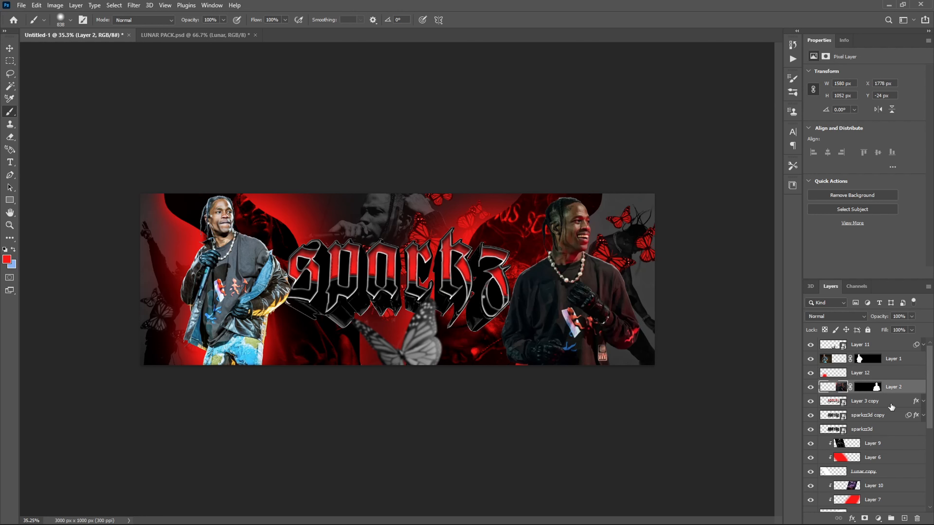
{"action": "left_click", "coordinate": [892, 404]}
{"action": "left_click", "coordinate": [904, 519]}
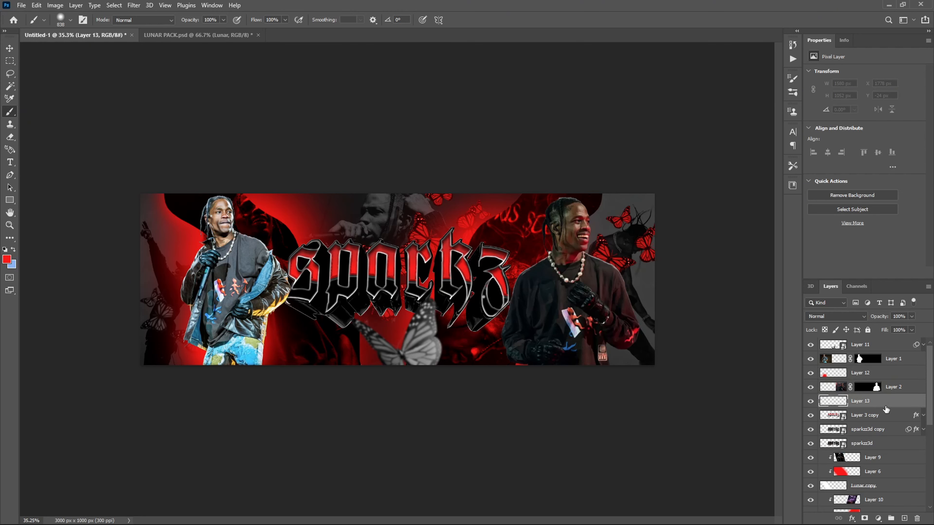
Paint a soft red glow behind the right figure's body and head on Layer 13, using a smaller brush around the head
{"action": "left_click_drag", "start_coordinate": [557, 343], "coordinate": [609, 333]}
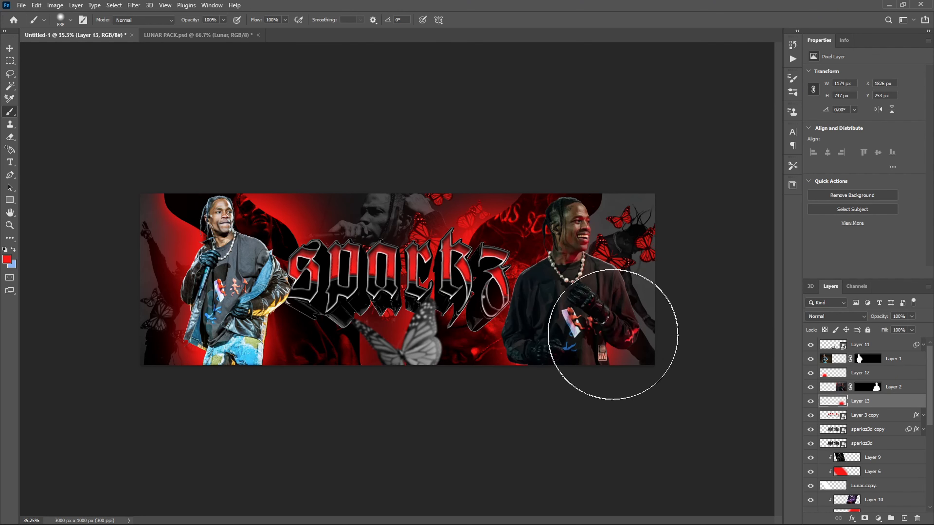
{"action": "mouse_move", "coordinate": [587, 293]}
{"action": "left_mouse_down"}
{"action": "mouse_move", "coordinate": [566, 293]}
{"action": "mouse_move", "coordinate": [581, 294]}
{"action": "mouse_move", "coordinate": [609, 330]}
{"action": "left_mouse_up"}
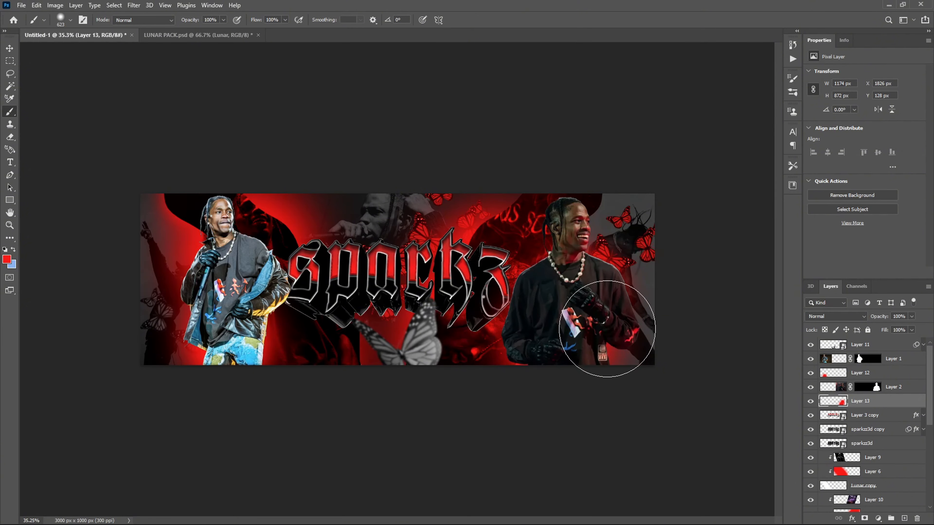
{"action": "left_click", "coordinate": [591, 324]}
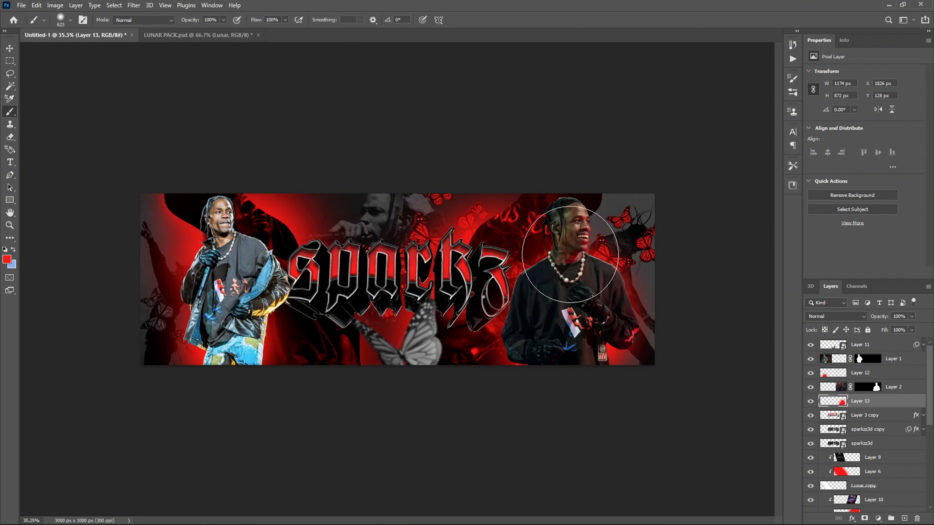
{"action": "mouse_move", "coordinate": [588, 250]}
{"action": "left_mouse_down"}
{"action": "mouse_move", "coordinate": [552, 248]}
{"action": "mouse_move", "coordinate": [568, 226]}
{"action": "left_mouse_up"}
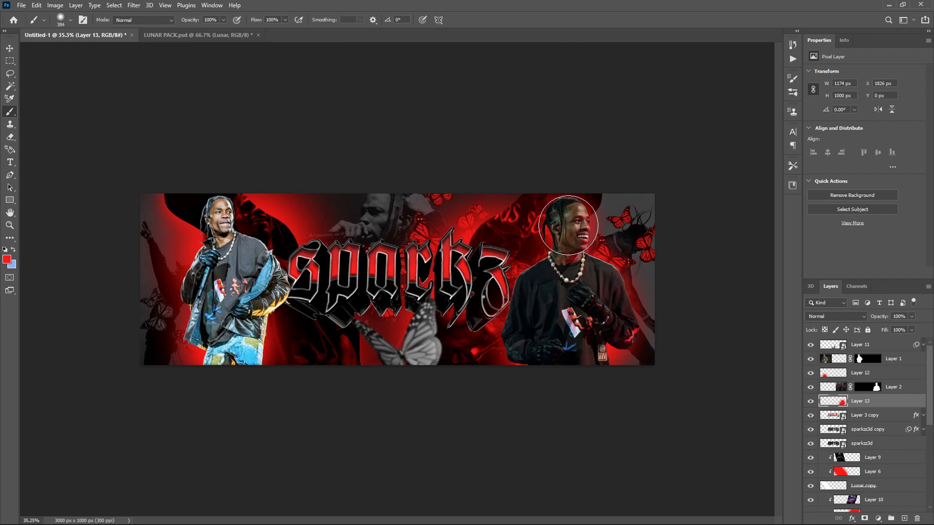
{"action": "key", "text": "ctrl+z"}
{"action": "left_click_drag", "start_coordinate": [578, 271], "coordinate": [601, 271]}
{"action": "left_click_drag", "start_coordinate": [565, 239], "coordinate": [567, 230]}
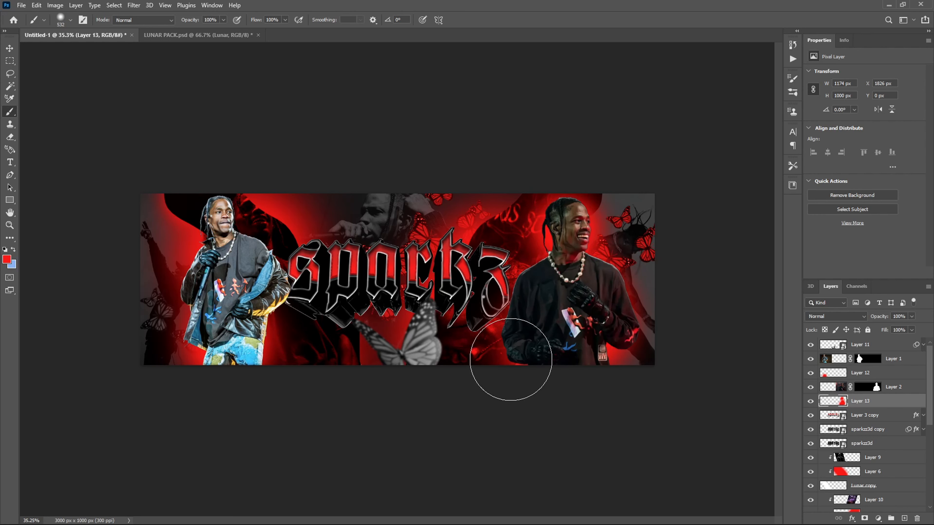
Extend the red glow on Layer 12 behind the left figure's head with a smaller soft brush
{"action": "left_click", "coordinate": [897, 375]}
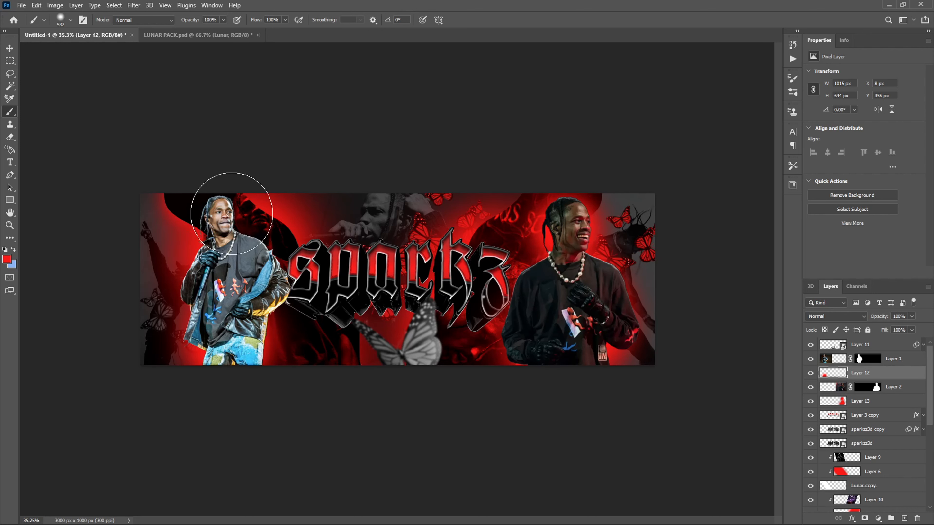
{"action": "left_click_drag", "start_coordinate": [239, 217], "coordinate": [221, 217]}
{"action": "left_click", "coordinate": [222, 217]}
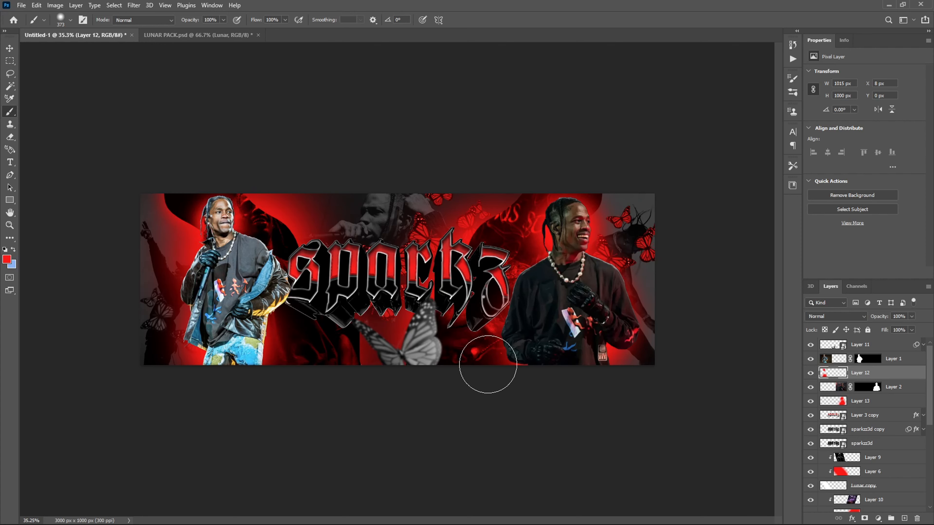
Add a Hue/Saturation adjustment above Layer 1 with Colorize enabled, hue 0 and saturation 86
{"action": "key", "text": "v"}
{"action": "left_click", "coordinate": [897, 359]}
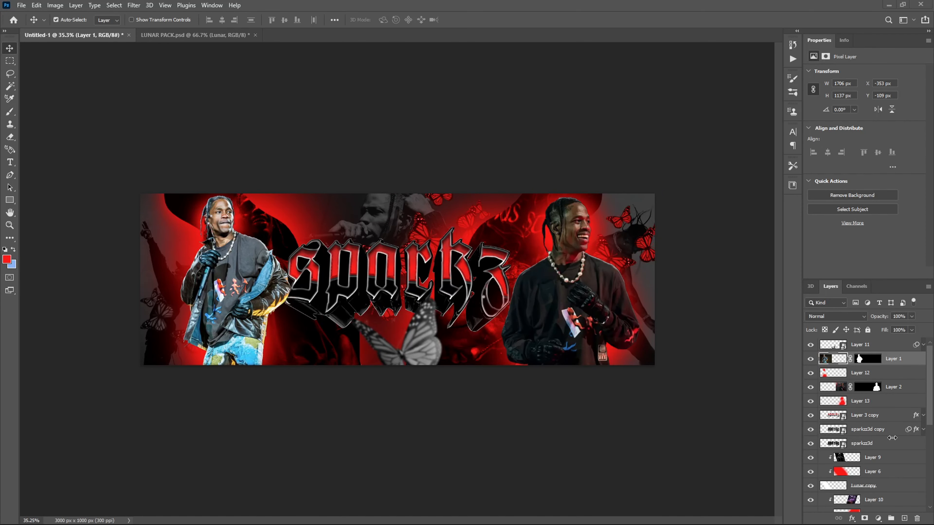
{"action": "left_click", "coordinate": [879, 518]}
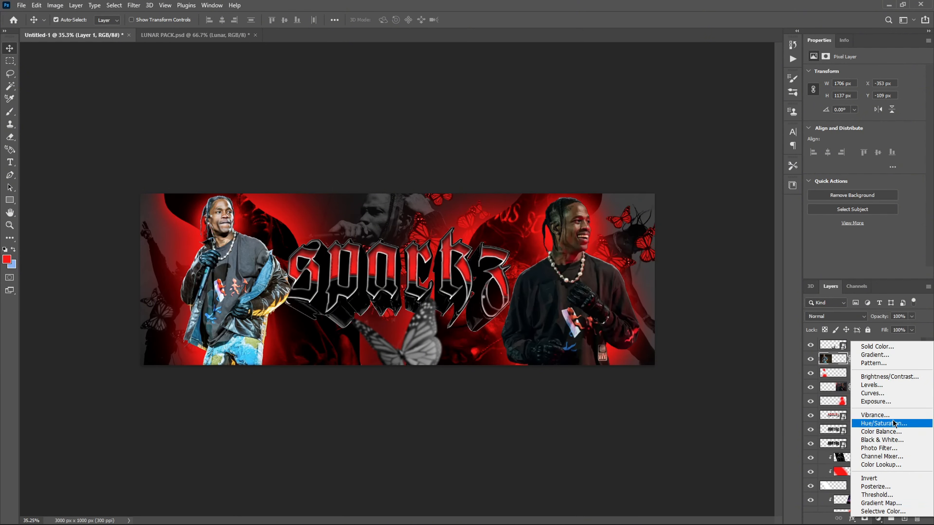
{"action": "left_click", "coordinate": [903, 423]}
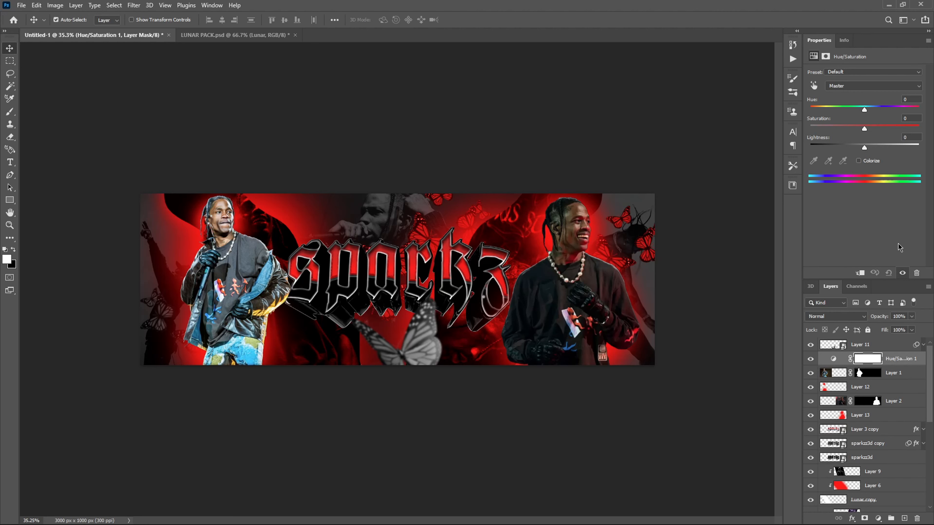
{"action": "left_click", "coordinate": [859, 161]}
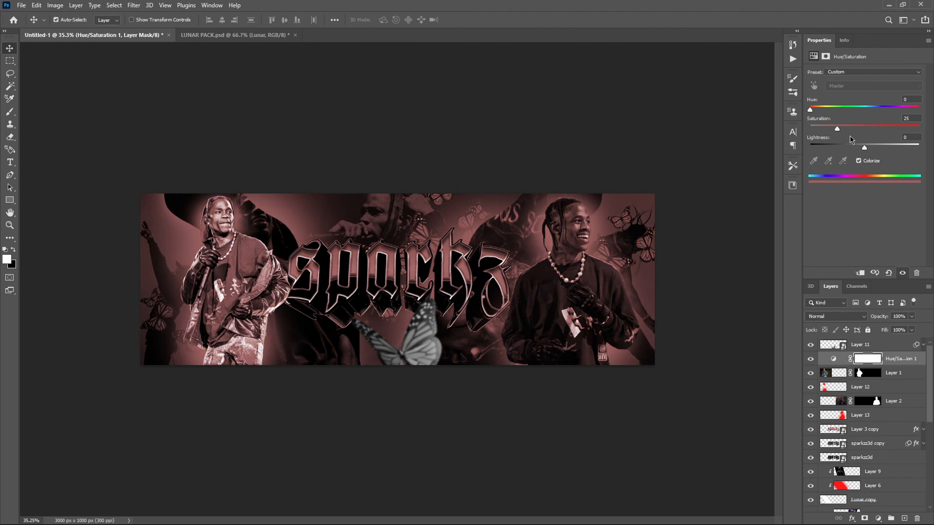
{"action": "left_click_drag", "start_coordinate": [838, 128], "coordinate": [907, 129]}
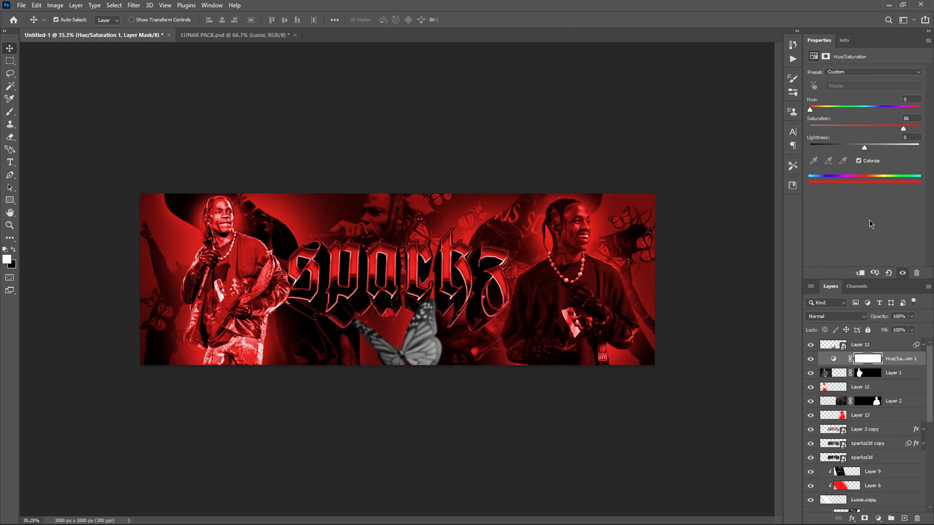
Invert the Hue/Saturation 1 mask to black and clip the adjustment to Layer 1
{"action": "left_click", "coordinate": [899, 358]}
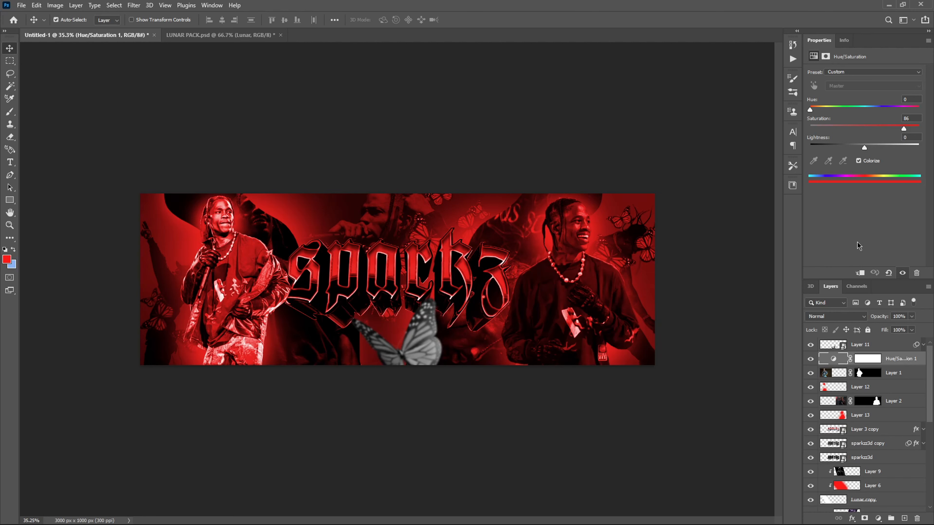
{"action": "left_click", "coordinate": [864, 359]}
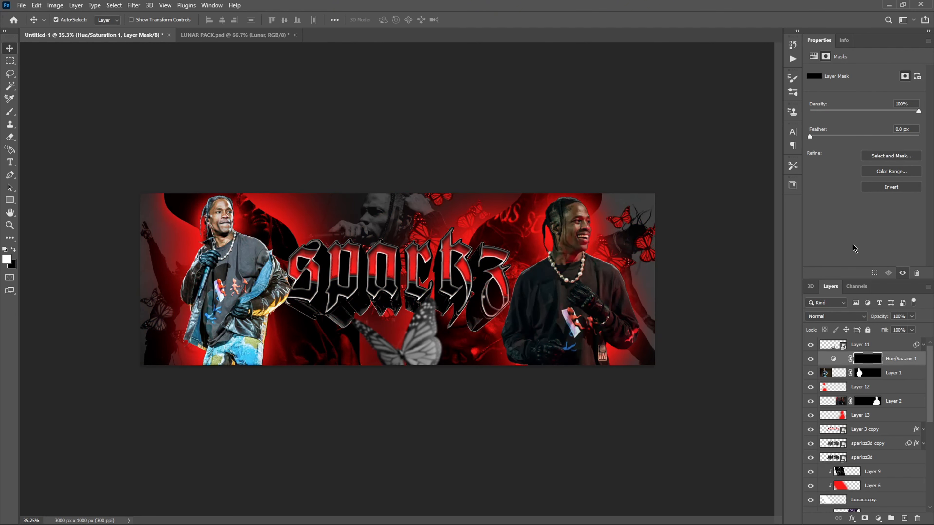
{"action": "left_click", "coordinate": [905, 366], "text": "alt"}
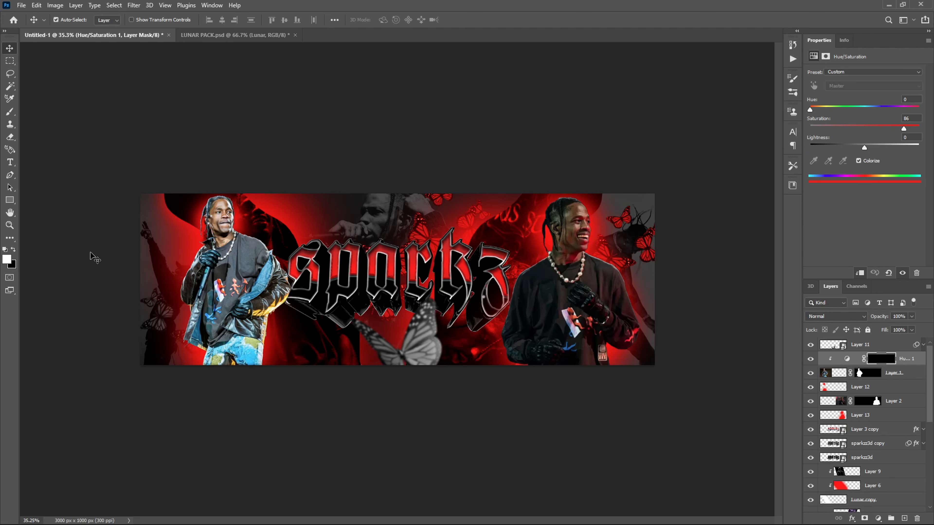
Paint white on the Hue/Saturation 1 mask along the left figure's outer left side, from head to legs, to tint it red
{"action": "key", "text": "b"}
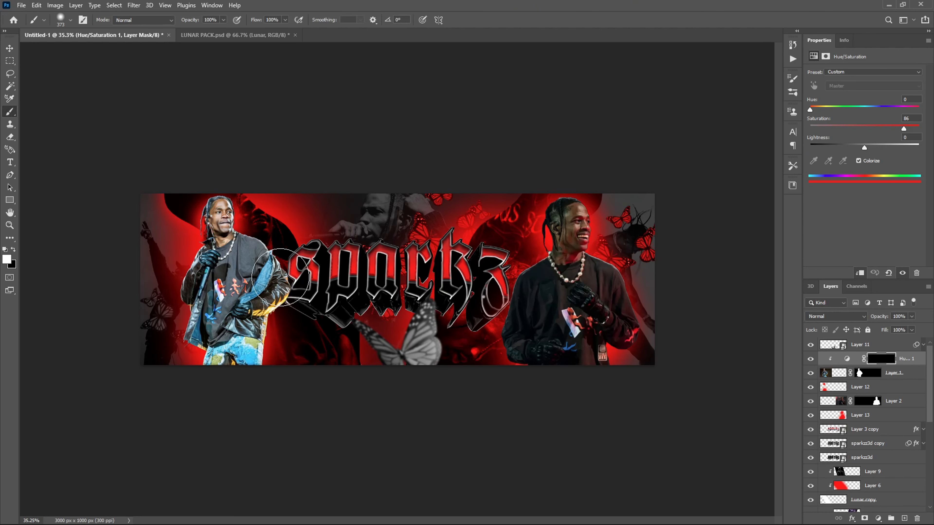
{"action": "left_click", "coordinate": [200, 215]}
{"action": "left_click_drag", "start_coordinate": [199, 214], "coordinate": [190, 352]}
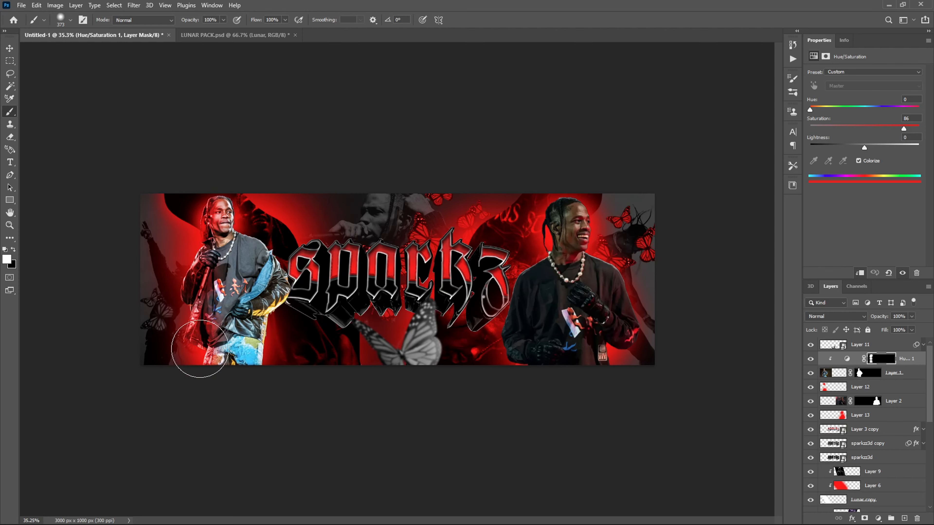
{"action": "scroll", "coordinate": [228, 221], "scroll_direction": "up", "scroll_amount": 5}
{"action": "scroll", "coordinate": [94, 183], "scroll_direction": "down", "scroll_amount": 6}
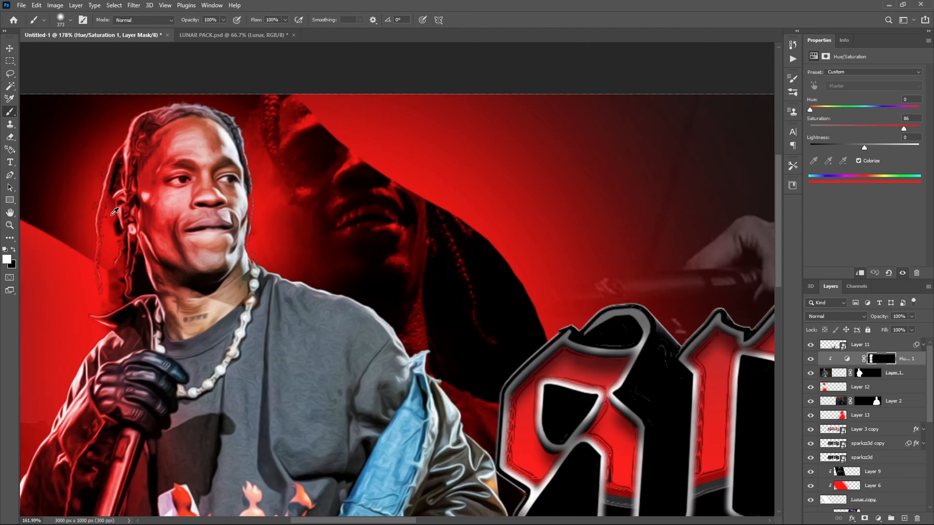
{"action": "scroll", "coordinate": [99, 242], "scroll_direction": "down", "scroll_amount": 1}
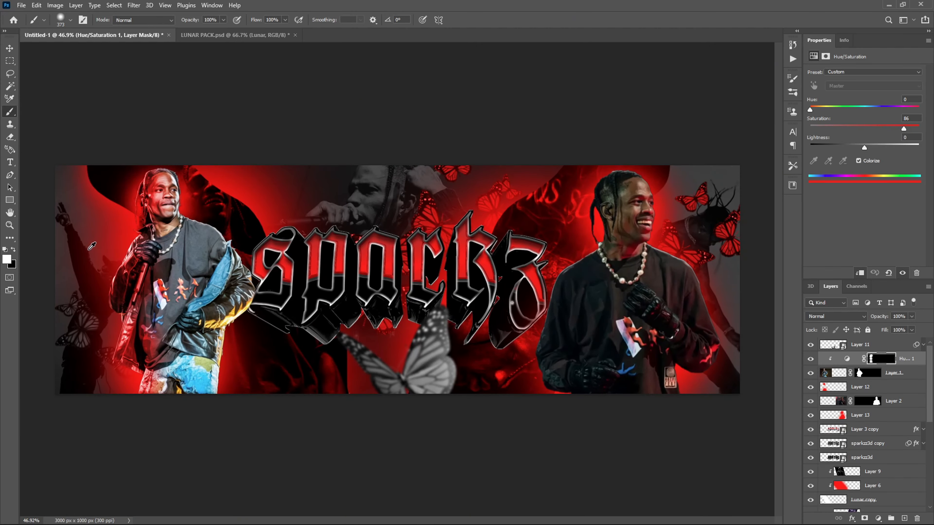
{"action": "scroll", "coordinate": [676, 324], "scroll_direction": "down", "scroll_amount": 1}
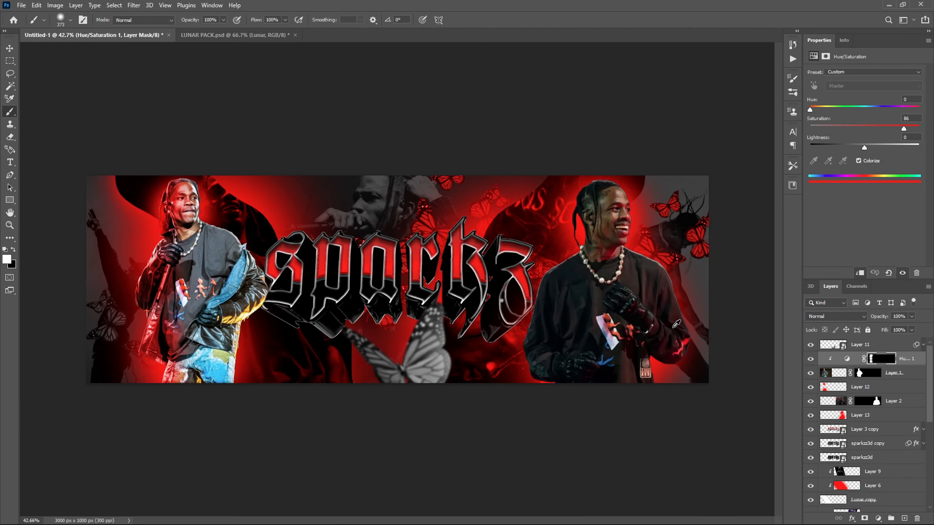
Add a colorized Hue/Saturation adjustment with saturation 85 above Layer 2, make its mask black and clip it to Layer 2
{"action": "left_click", "coordinate": [899, 402]}
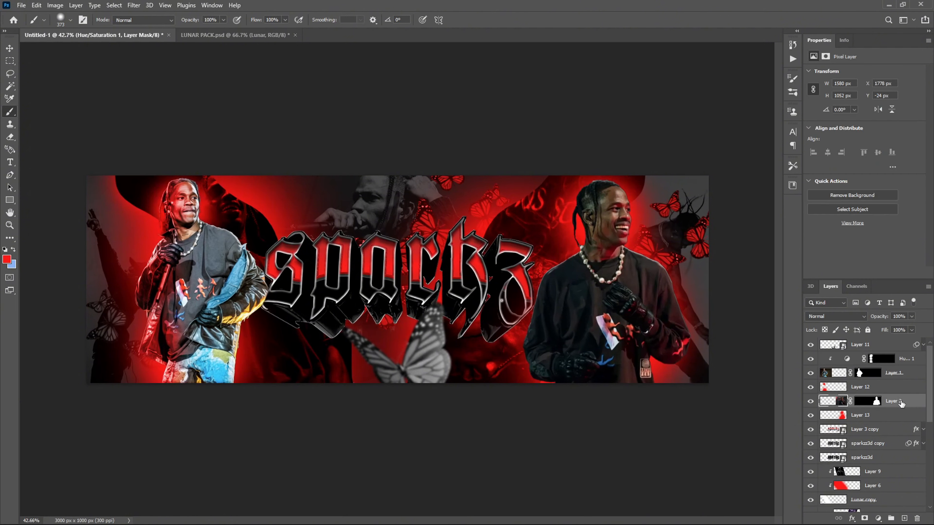
{"action": "left_click", "coordinate": [878, 518]}
{"action": "left_click", "coordinate": [871, 430]}
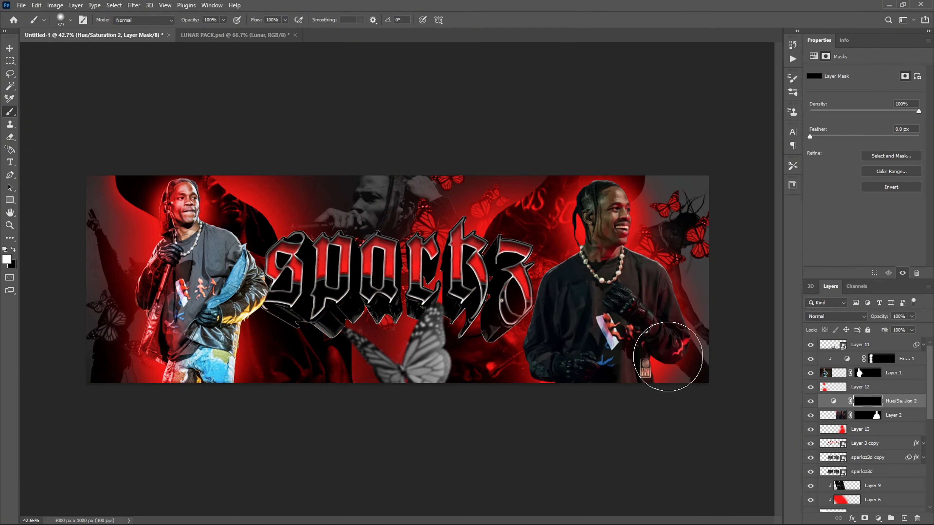
{"action": "mouse_move", "coordinate": [659, 352]}
{"action": "left_mouse_down"}
{"action": "mouse_move", "coordinate": [683, 351]}
{"action": "mouse_move", "coordinate": [680, 361]}
{"action": "mouse_move", "coordinate": [668, 344]}
{"action": "left_mouse_up"}
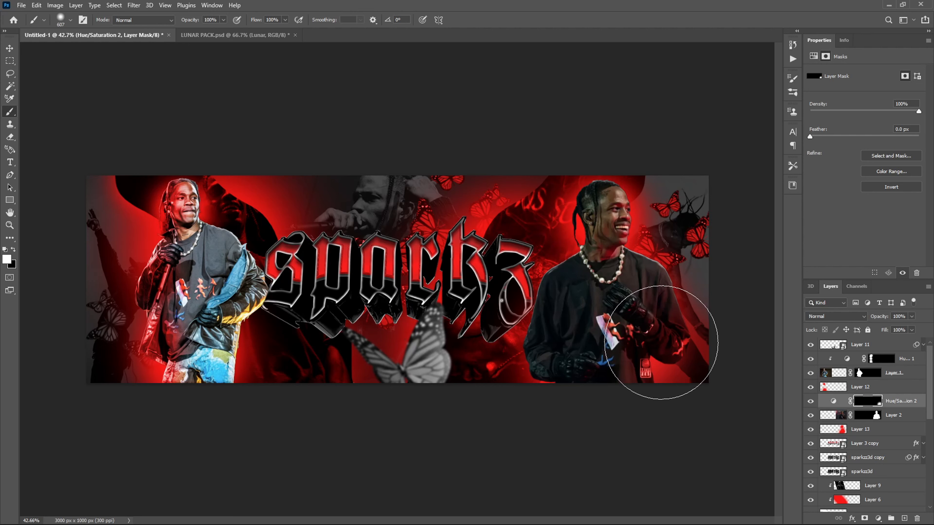
{"action": "key", "text": "ctrl+z"}
{"action": "left_click", "coordinate": [900, 407], "text": "alt"}
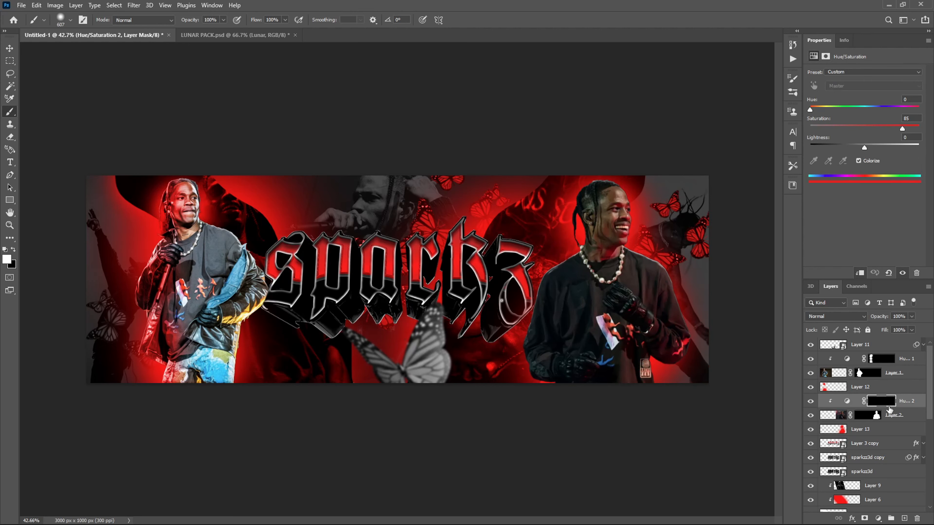
Paint white on the Hue/Saturation 2 mask along the right figure's outer right side, using a reduced soft brush, to tint it red
{"action": "mouse_move", "coordinate": [674, 397]}
{"action": "left_mouse_down"}
{"action": "mouse_move", "coordinate": [656, 208]}
{"action": "mouse_move", "coordinate": [667, 208]}
{"action": "left_mouse_up"}
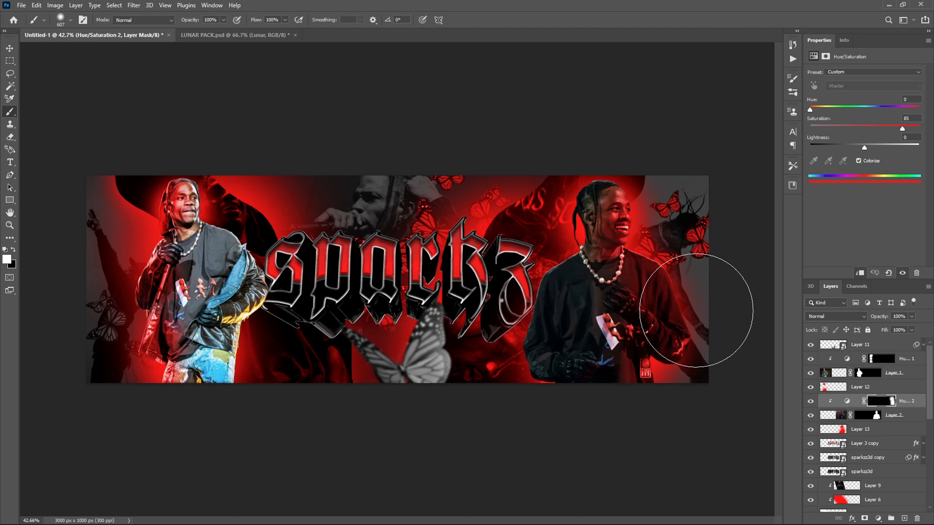
{"action": "key", "text": "ctrl+z"}
{"action": "left_click_drag", "start_coordinate": [674, 243], "coordinate": [658, 238], "text": "alt"}
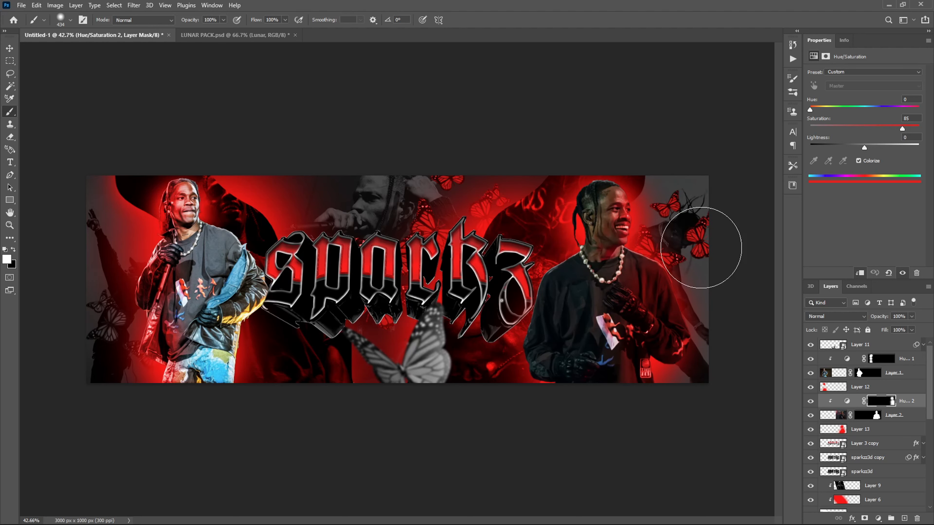
{"action": "mouse_move", "coordinate": [653, 202]}
{"action": "left_mouse_down", "text": "alt"}
{"action": "mouse_move", "coordinate": [624, 195]}
{"action": "mouse_move", "coordinate": [674, 282]}
{"action": "mouse_move", "coordinate": [632, 249]}
{"action": "mouse_move", "coordinate": [678, 334]}
{"action": "mouse_move", "coordinate": [661, 306]}
{"action": "left_mouse_up", "text": "alt"}
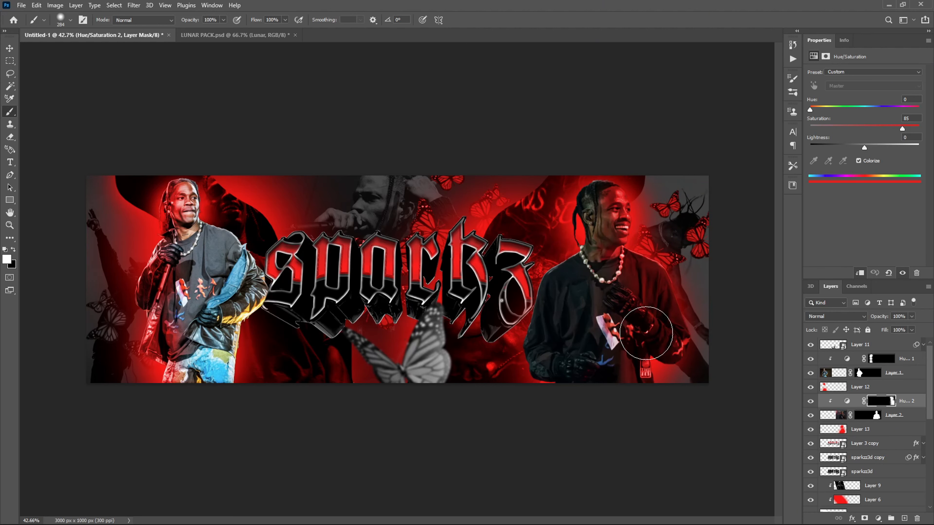
{"action": "scroll", "coordinate": [194, 220], "scroll_direction": "down", "scroll_amount": 6}
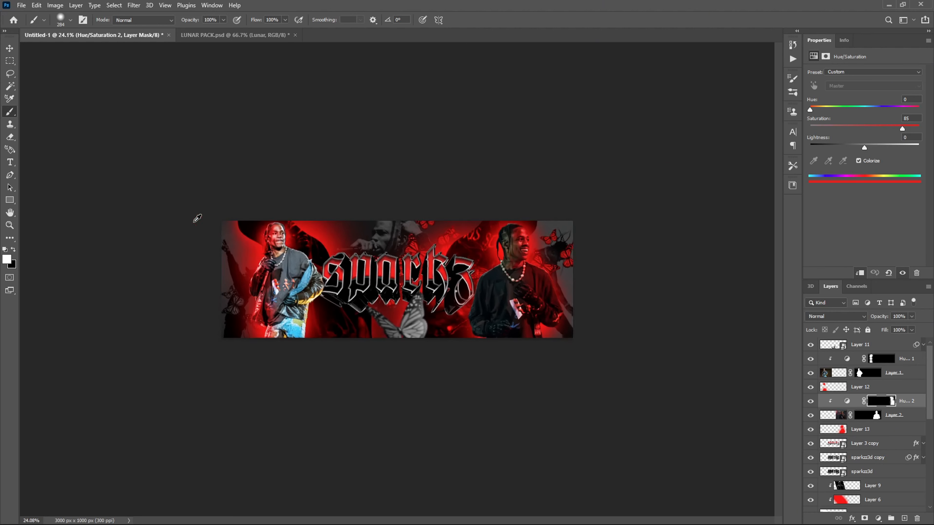
{"action": "scroll", "coordinate": [220, 244], "scroll_direction": "up", "scroll_amount": 7}
Add a colorized Hue/Saturation adjustment above Hue/Saturation 2 with saturation 86 and lightness +10
{"action": "left_click", "coordinate": [848, 402]}
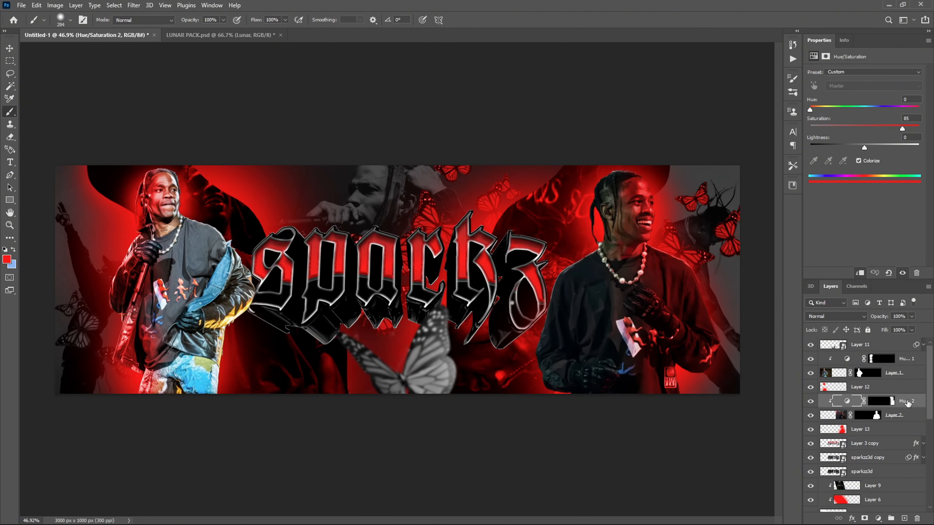
{"action": "left_click", "coordinate": [879, 517]}
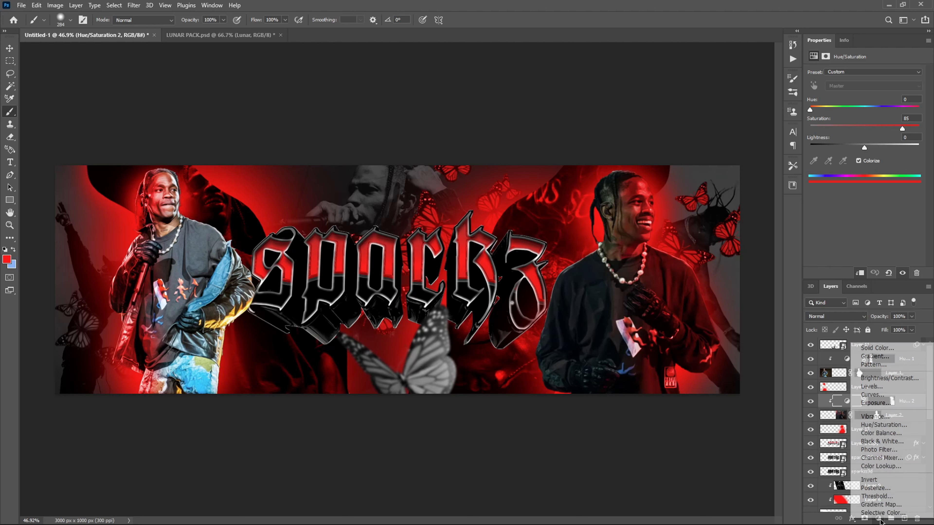
{"action": "left_click", "coordinate": [882, 429]}
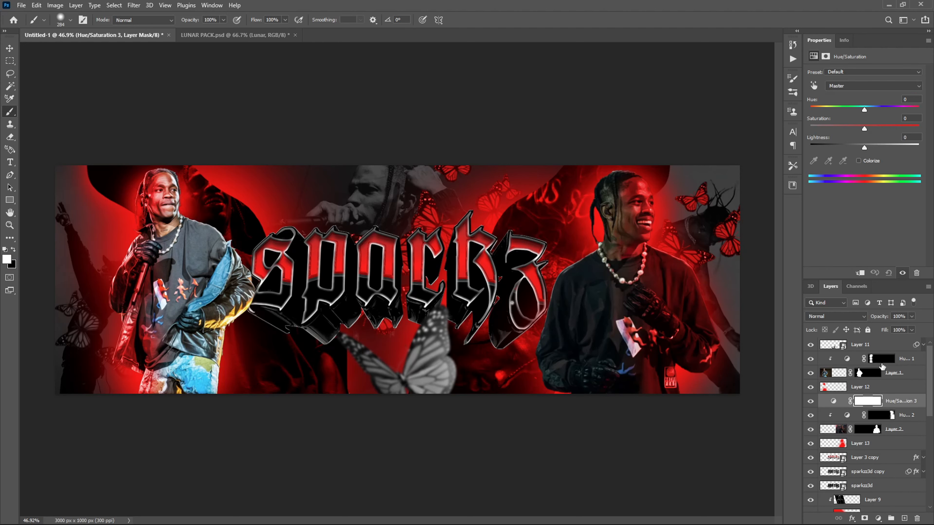
{"action": "left_click", "coordinate": [859, 161]}
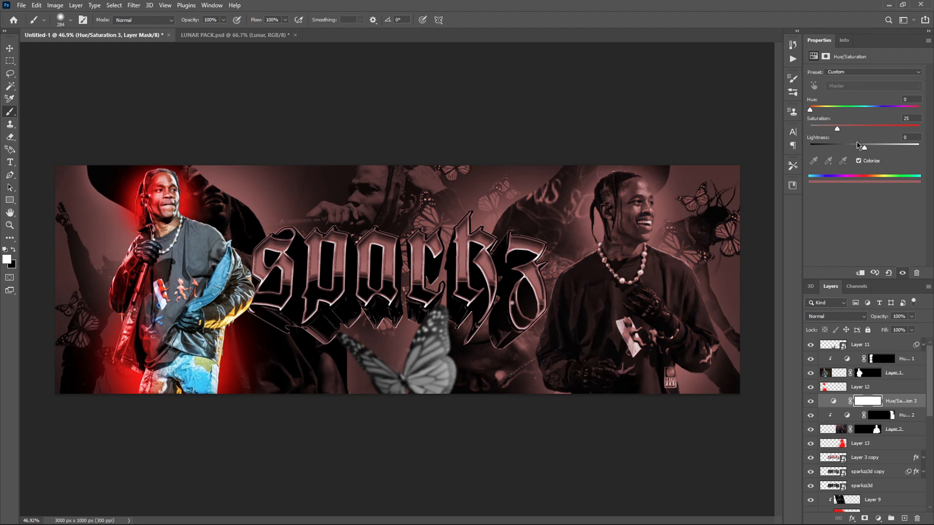
{"action": "left_click_drag", "start_coordinate": [838, 128], "coordinate": [865, 146]}
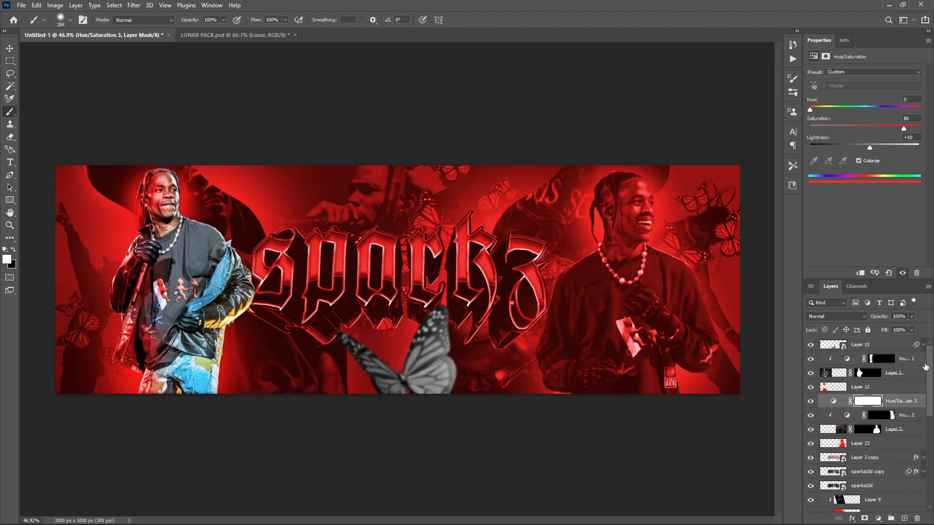
Clip the Hue/Saturation 3 adjustment to Layer 2 and invert its mask to black
{"action": "left_click", "coordinate": [901, 407]}
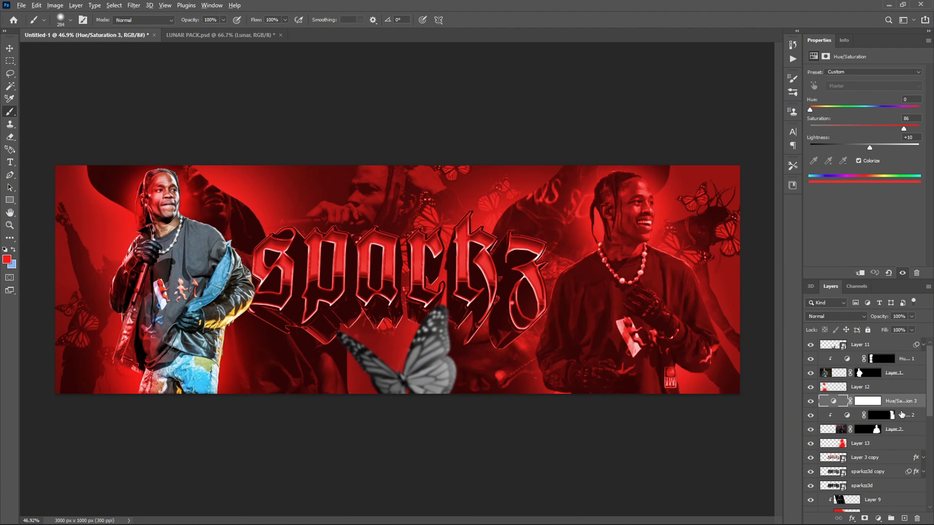
{"action": "left_click", "coordinate": [898, 407], "text": "alt"}
{"action": "left_click", "coordinate": [882, 405]}
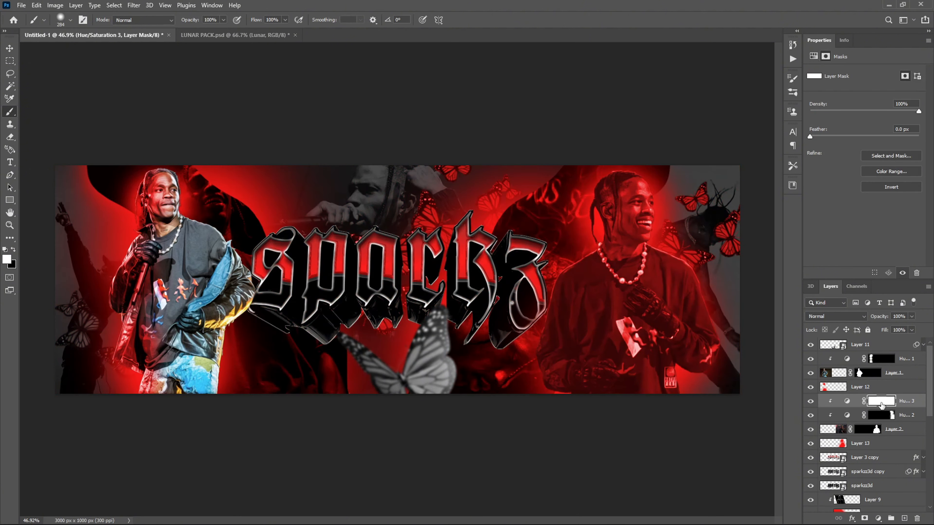
{"action": "key", "text": "ctrl+i"}
Paint white on the Hue/Saturation 3 mask along the right figure's outer right side, from face to sleeve, to brighten the red edge light
{"action": "mouse_move", "coordinate": [697, 290]}
{"action": "left_mouse_down"}
{"action": "mouse_move", "coordinate": [671, 297]}
{"action": "mouse_move", "coordinate": [653, 259]}
{"action": "mouse_move", "coordinate": [656, 208]}
{"action": "mouse_move", "coordinate": [668, 263]}
{"action": "mouse_move", "coordinate": [699, 318]}
{"action": "mouse_move", "coordinate": [695, 347]}
{"action": "mouse_move", "coordinate": [674, 364]}
{"action": "mouse_move", "coordinate": [676, 418]}
{"action": "left_mouse_up"}
{"action": "scroll", "coordinate": [680, 377], "scroll_direction": "up", "scroll_amount": 12}
{"action": "scroll", "coordinate": [717, 385], "scroll_direction": "down", "scroll_amount": 10}
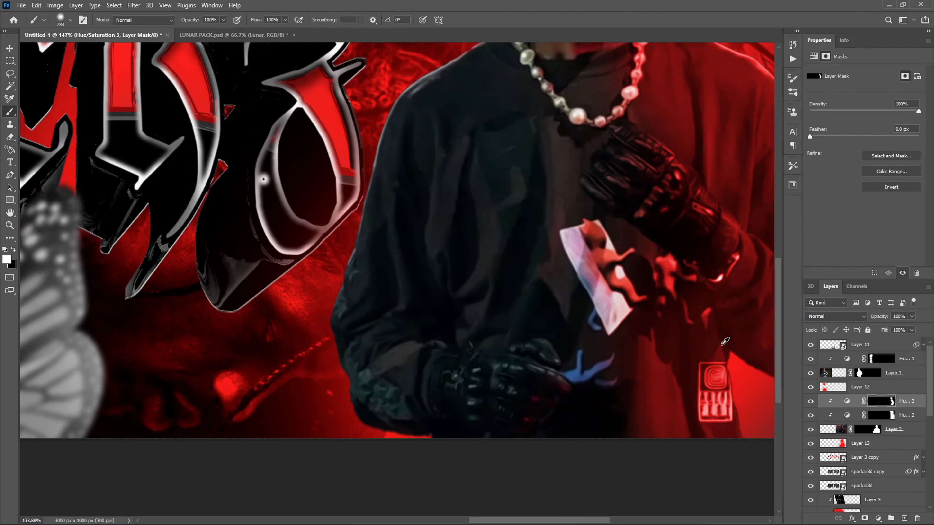
{"action": "scroll", "coordinate": [719, 278], "scroll_direction": "up", "scroll_amount": 7}
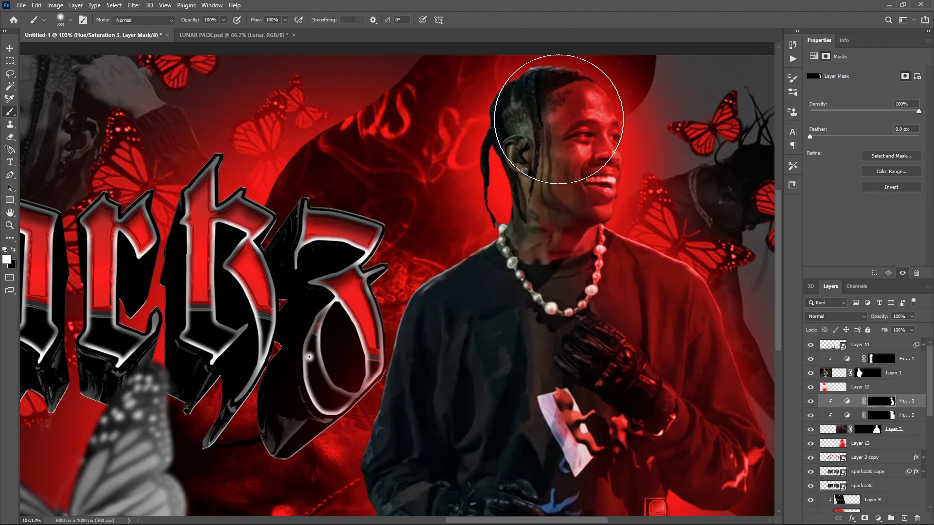
{"action": "scroll", "coordinate": [674, 278], "scroll_direction": "down", "scroll_amount": 6}
{"action": "scroll", "coordinate": [675, 278], "scroll_direction": "up", "scroll_amount": 1}
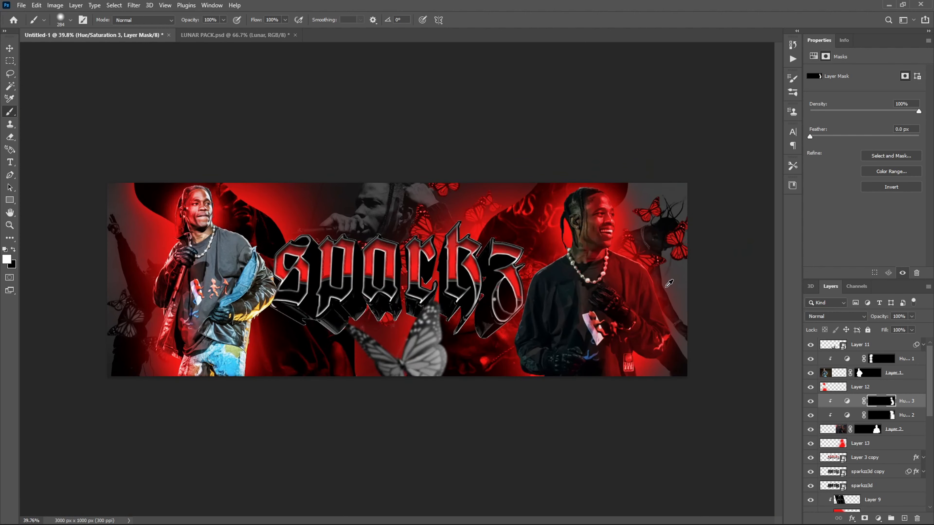
Add a clipped Hue/Saturation adjustment directly above Layer 1, make its mask black and paint on it along the left figure's outer left side
{"action": "left_click", "coordinate": [910, 379]}
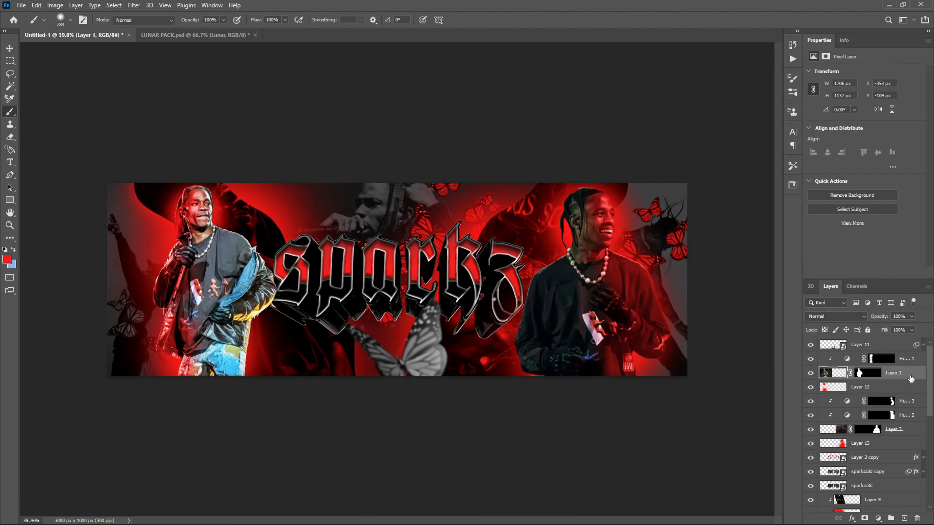
{"action": "left_click", "coordinate": [879, 518]}
{"action": "left_click", "coordinate": [857, 442]}
{"action": "scroll", "coordinate": [162, 176], "scroll_direction": "up", "scroll_amount": 8}
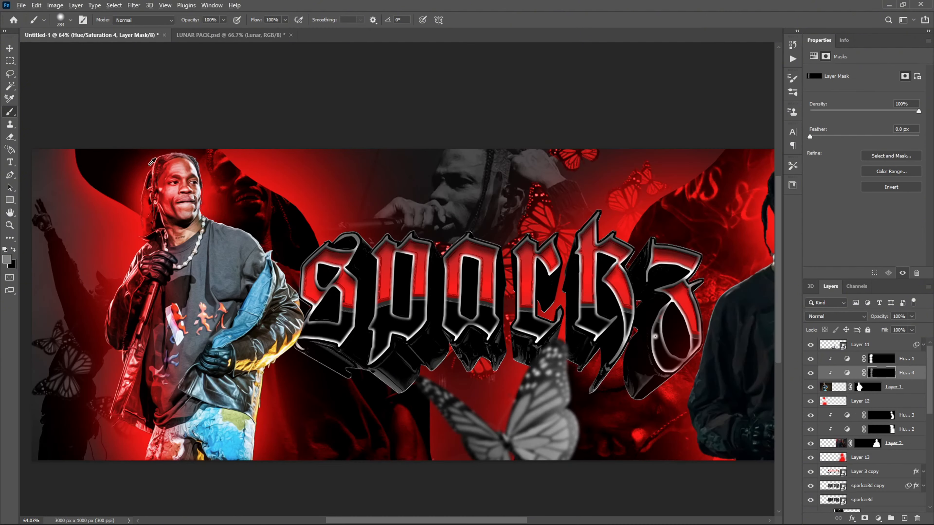
{"action": "scroll", "coordinate": [170, 178], "scroll_direction": "down", "scroll_amount": 4}
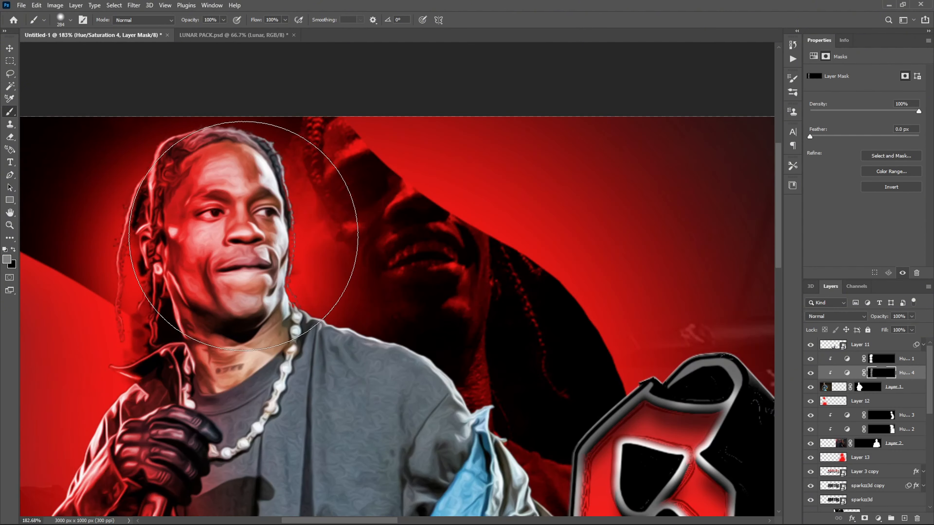
{"action": "scroll", "coordinate": [279, 242], "scroll_direction": "down", "scroll_amount": 3}
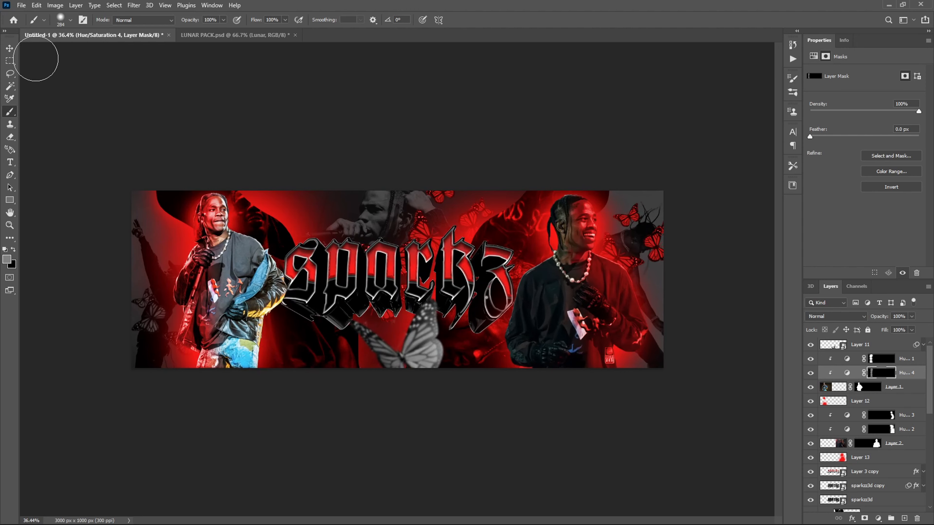
Toggle the visibility of Hue/Saturation 4 to compare the left figure's edge lighting with and without it
{"action": "left_click", "coordinate": [811, 374]}
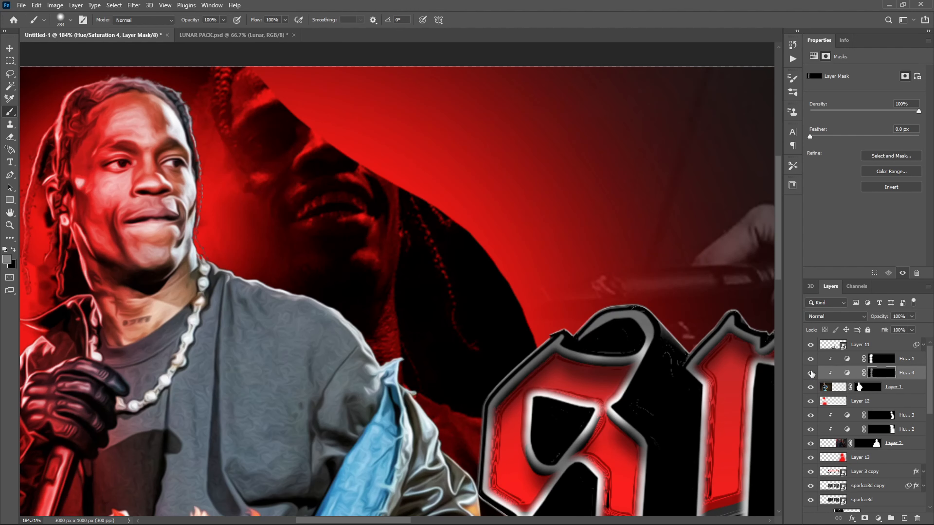
{"action": "left_click", "coordinate": [811, 373]}
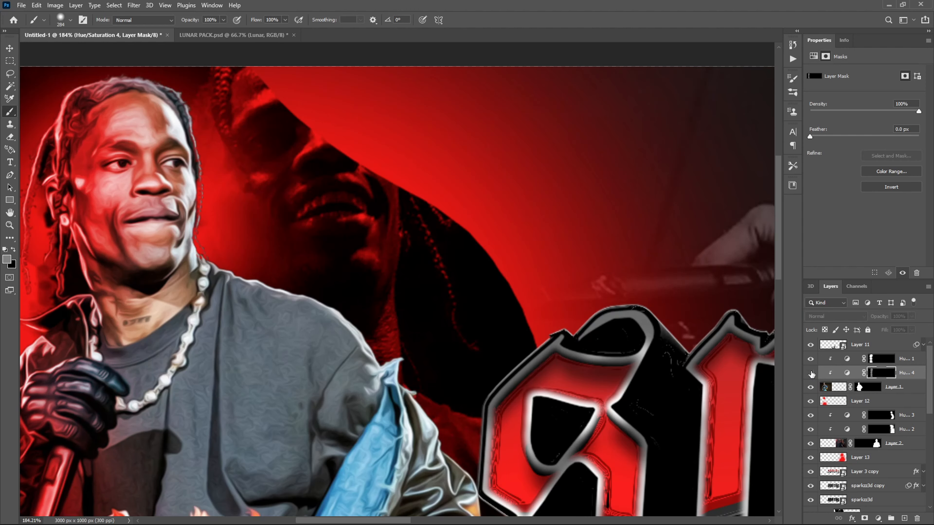
{"action": "left_click", "coordinate": [811, 373]}
{"action": "left_click", "coordinate": [811, 373]}
{"action": "left_click", "coordinate": [811, 373]}
{"action": "scroll", "coordinate": [625, 356], "scroll_direction": "down", "scroll_amount": 14}
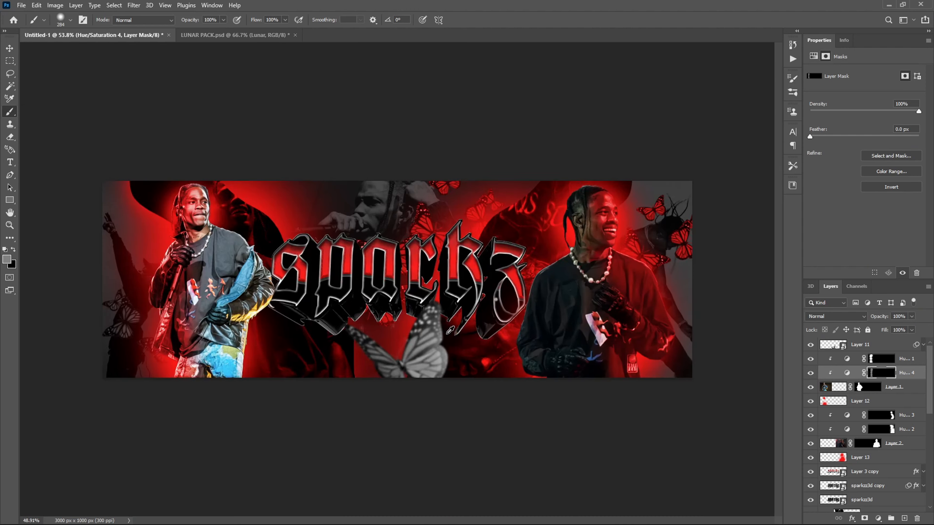
{"action": "scroll", "coordinate": [625, 357], "scroll_direction": "up", "scroll_amount": 1}
Create a new empty layer above Layer 1 and clip it to Layer 1
{"action": "left_click", "coordinate": [10, 48]}
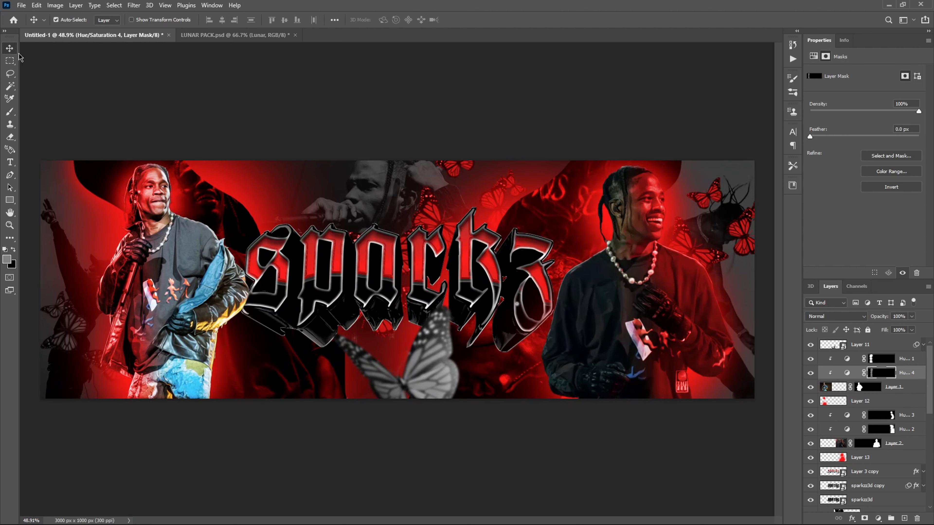
{"action": "left_click", "coordinate": [902, 388]}
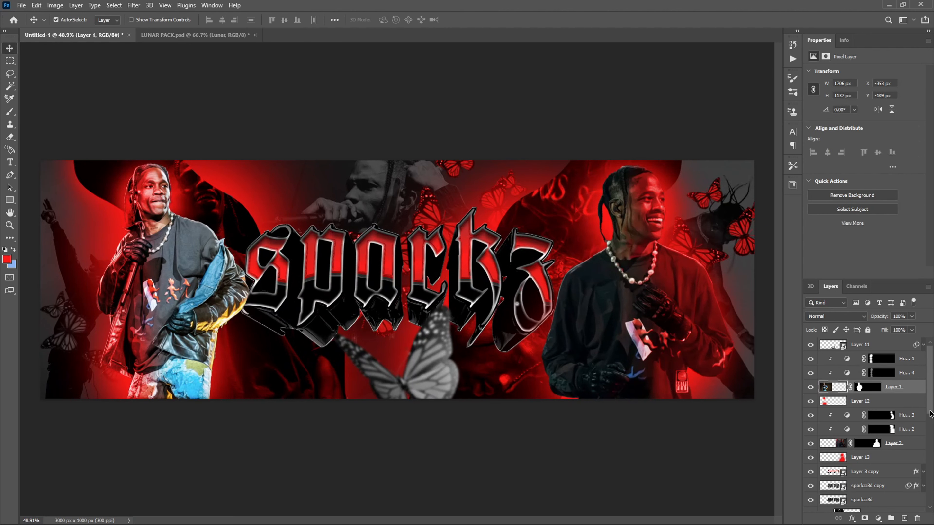
{"action": "left_click", "coordinate": [903, 518]}
{"action": "key", "text": "ctrl+alt+g"}
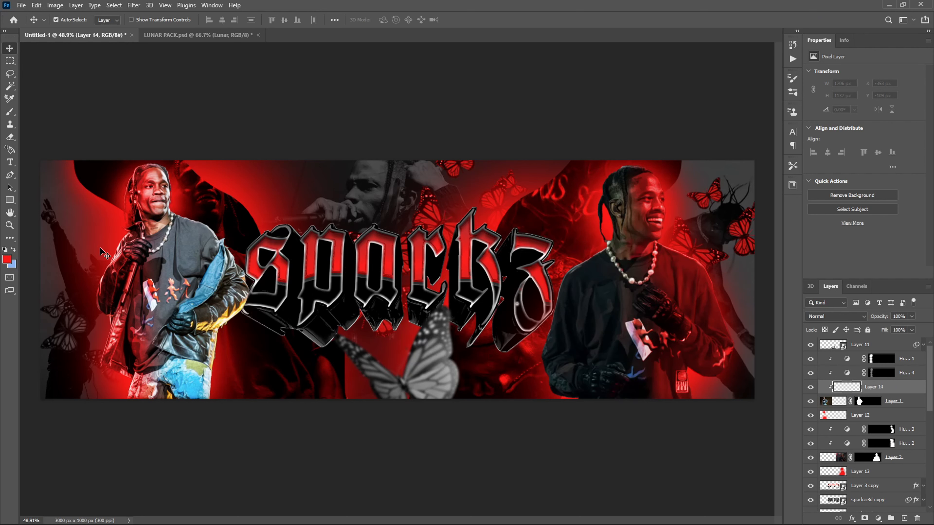
Switch to the Brush tool with a smaller soft tip and set the foreground color to white, ffffff
{"action": "scroll", "coordinate": [81, 254], "scroll_direction": "up", "scroll_amount": 3}
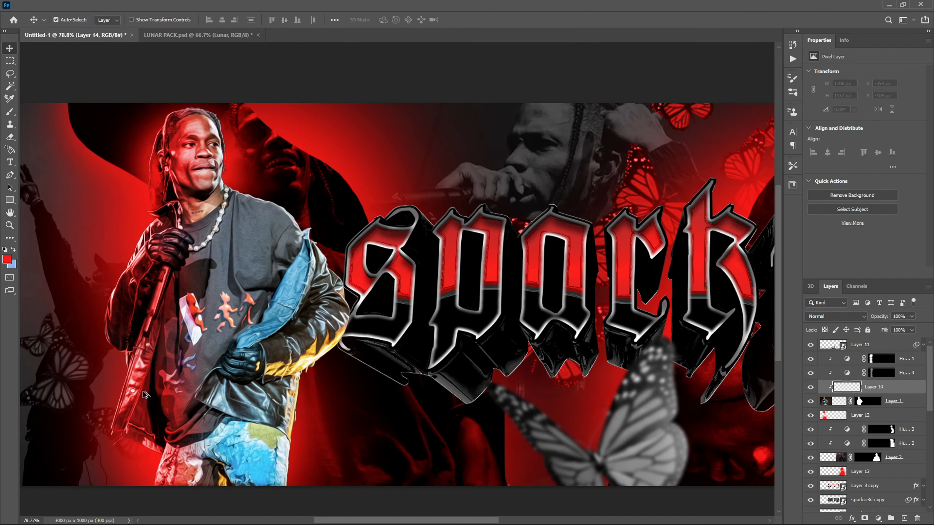
{"action": "scroll", "coordinate": [189, 385], "scroll_direction": "up", "scroll_amount": 2}
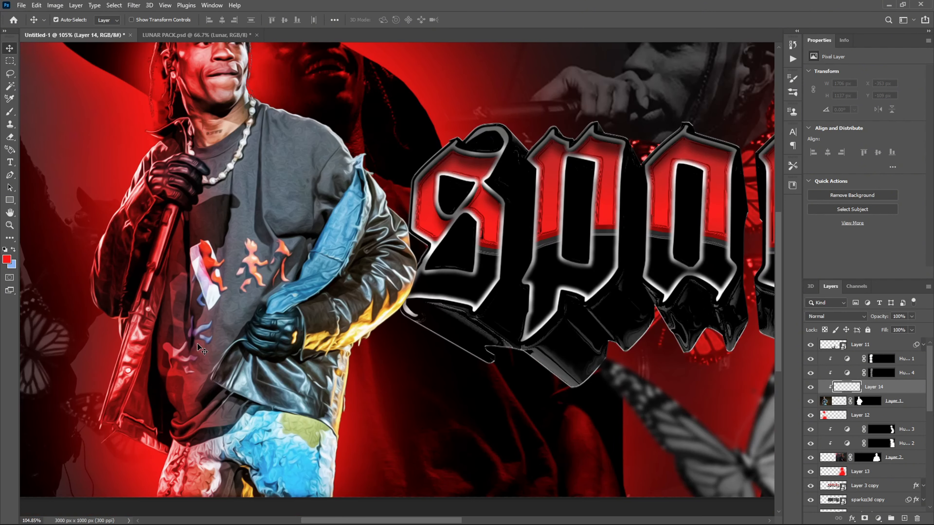
{"action": "key", "text": "b"}
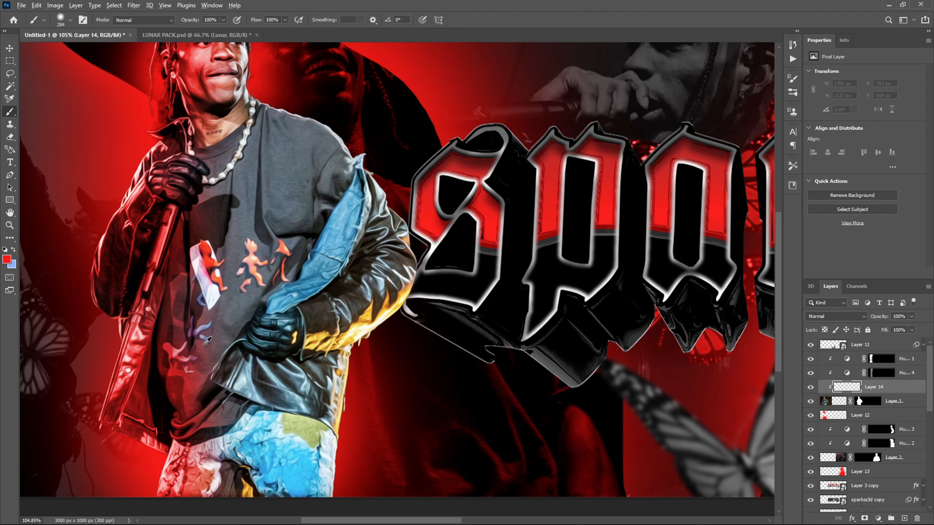
{"action": "mouse_move", "coordinate": [204, 345]}
{"action": "left_mouse_down"}
{"action": "mouse_move", "coordinate": [128, 354]}
{"action": "mouse_move", "coordinate": [141, 351]}
{"action": "left_mouse_up"}
{"action": "left_click", "coordinate": [7, 259]}
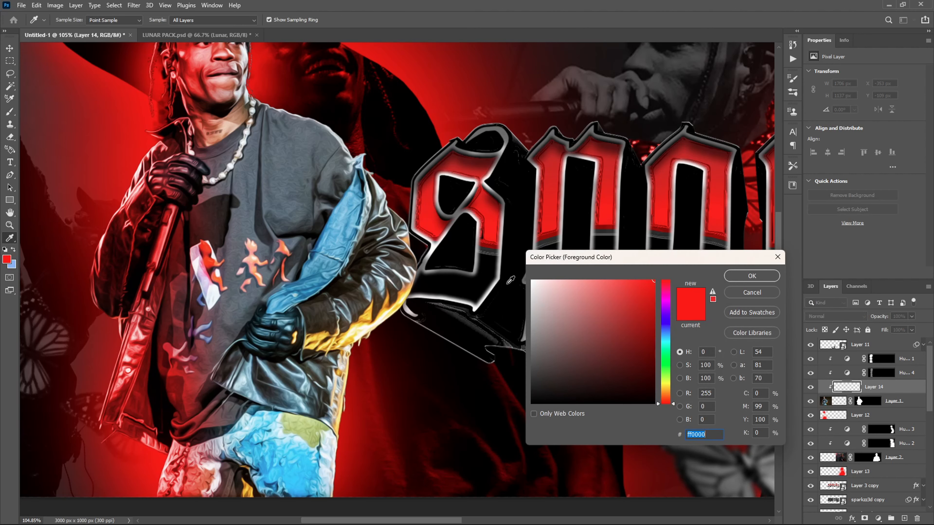
{"action": "type", "text": "ffffff"}
{"action": "left_click", "coordinate": [736, 280]}
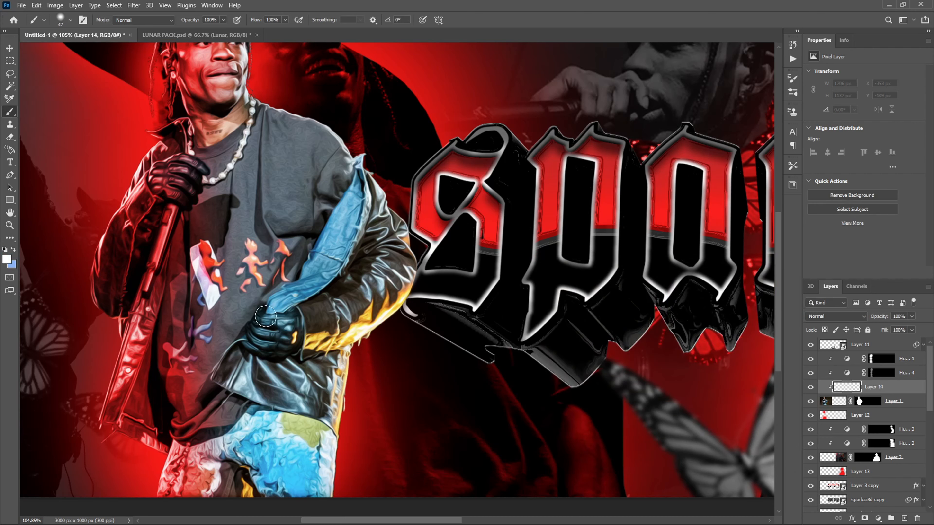
Paint a white rim light on Layer 14 with a 15 px brush along the left figure's outer leg edge and the jacket's lower hem
{"action": "scroll", "coordinate": [110, 478], "scroll_direction": "up", "scroll_amount": 5}
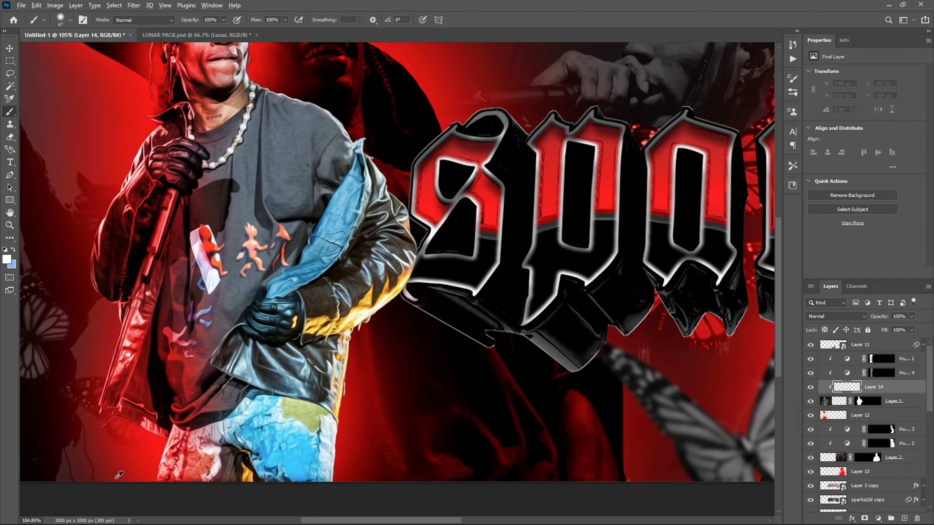
{"action": "scroll", "coordinate": [162, 480], "scroll_direction": "up", "scroll_amount": 2}
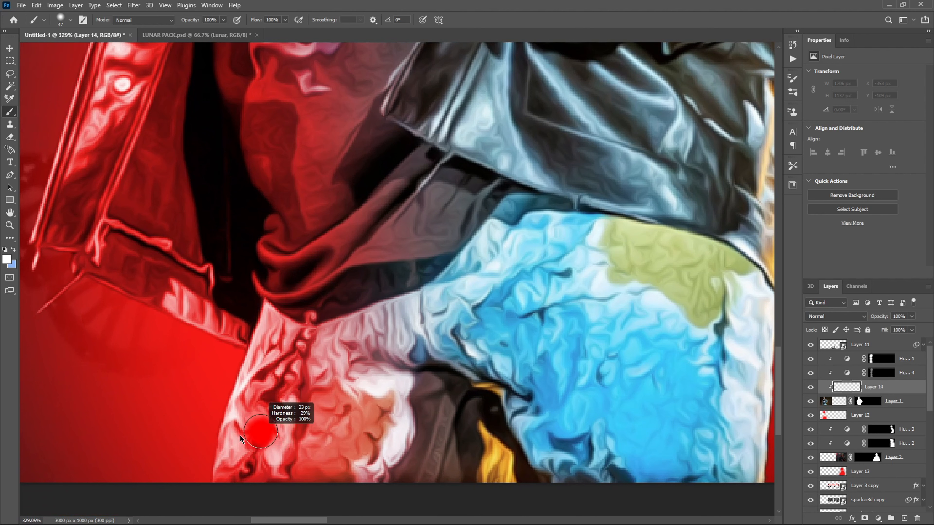
{"action": "mouse_move", "coordinate": [209, 484]}
{"action": "left_mouse_down"}
{"action": "mouse_move", "coordinate": [243, 350]}
{"action": "mouse_move", "coordinate": [75, 278]}
{"action": "mouse_move", "coordinate": [37, 312]}
{"action": "left_mouse_up"}
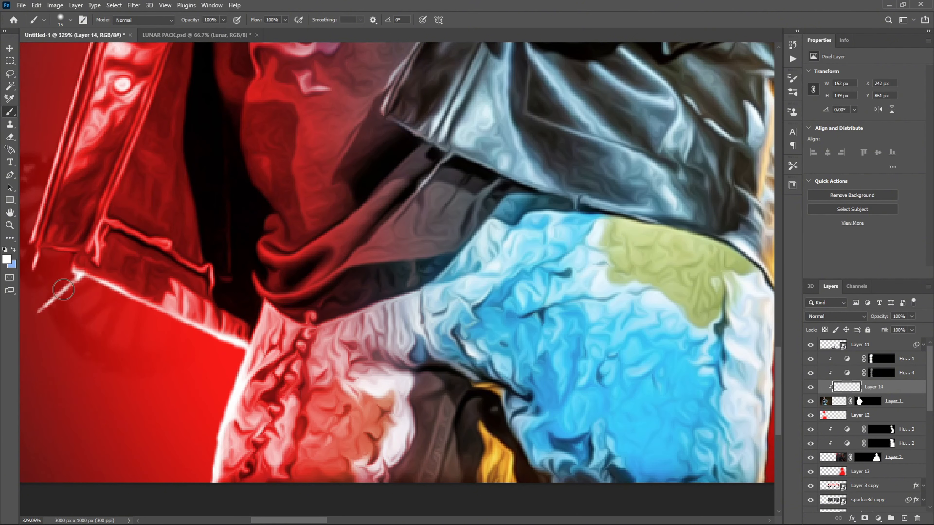
{"action": "left_click_drag", "start_coordinate": [306, 522], "coordinate": [281, 522]}
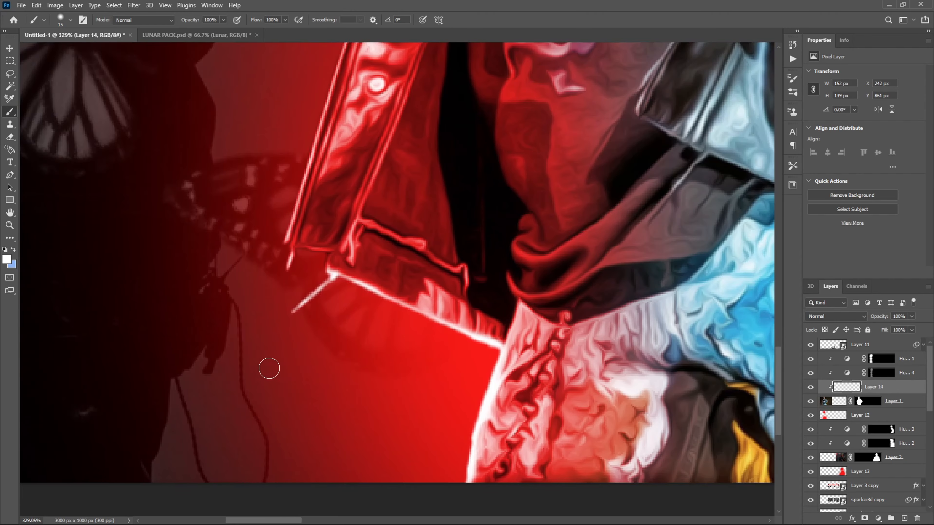
{"action": "scroll", "coordinate": [279, 368], "scroll_direction": "up", "scroll_amount": 3}
{"action": "mouse_move", "coordinate": [331, 353]}
{"action": "left_mouse_down"}
{"action": "mouse_move", "coordinate": [328, 333]}
{"action": "mouse_move", "coordinate": [282, 309]}
{"action": "mouse_move", "coordinate": [298, 257]}
{"action": "left_mouse_up"}
Paint straight white highlight strokes up the outer left edge of the left figure's open jacket, redoing the first attempt
{"action": "scroll", "coordinate": [364, 324], "scroll_direction": "up", "scroll_amount": 3}
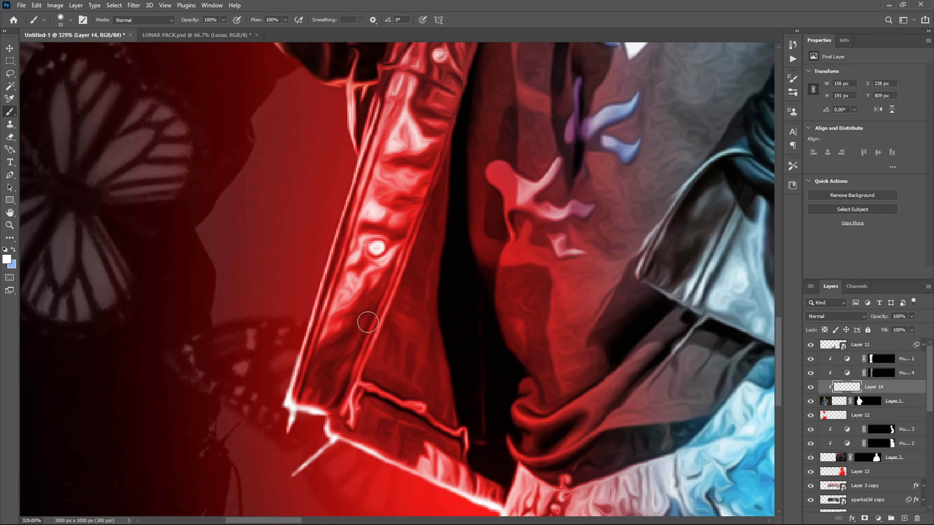
{"action": "left_click", "coordinate": [351, 168], "text": "shift"}
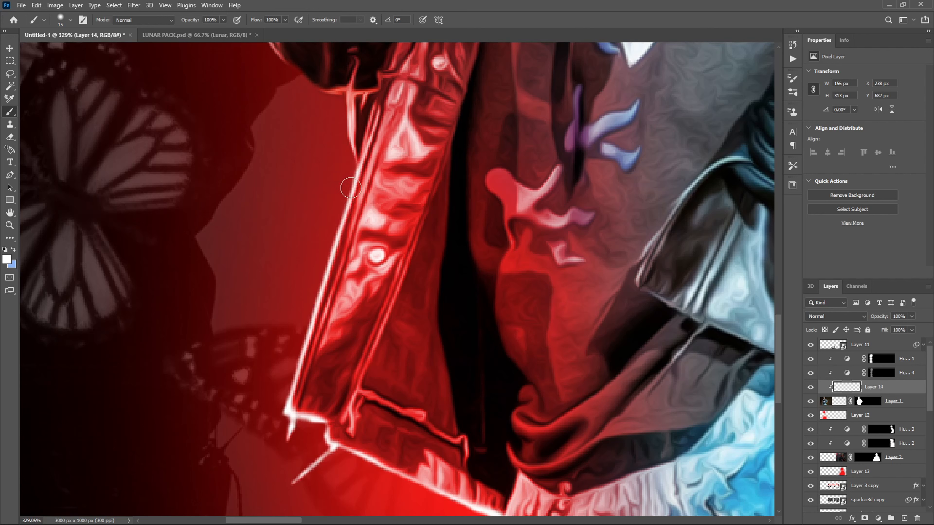
{"action": "key", "text": "ctrl+z"}
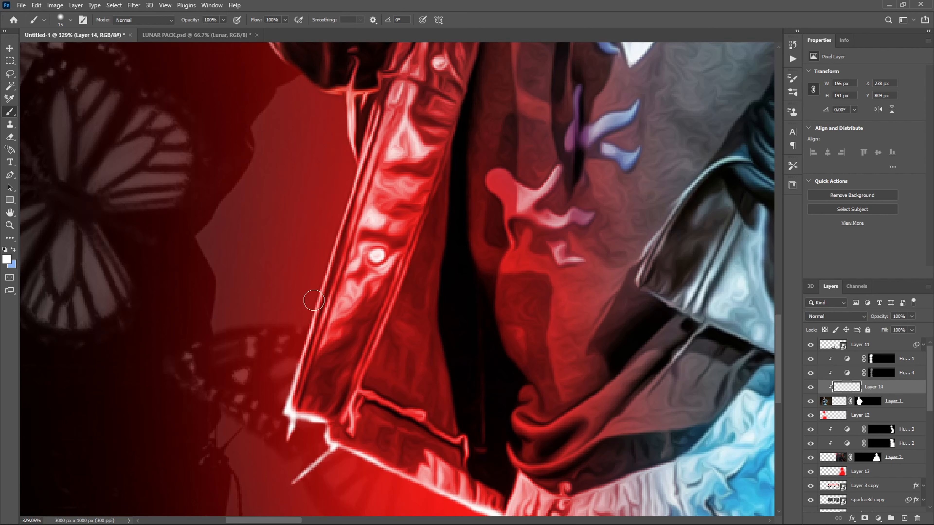
{"action": "left_click", "coordinate": [353, 169], "text": "shift"}
{"action": "left_click", "coordinate": [293, 367], "text": "shift"}
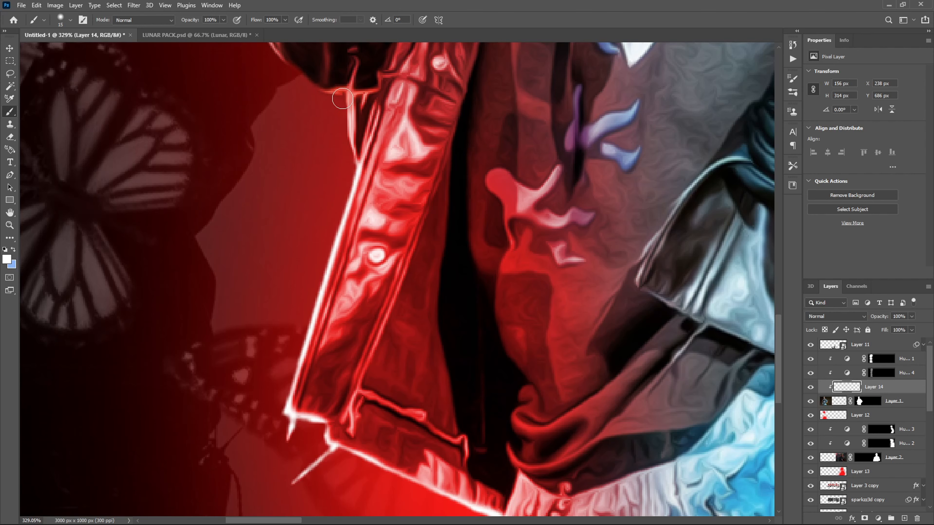
{"action": "scroll", "coordinate": [342, 98], "scroll_direction": "up", "scroll_amount": 5}
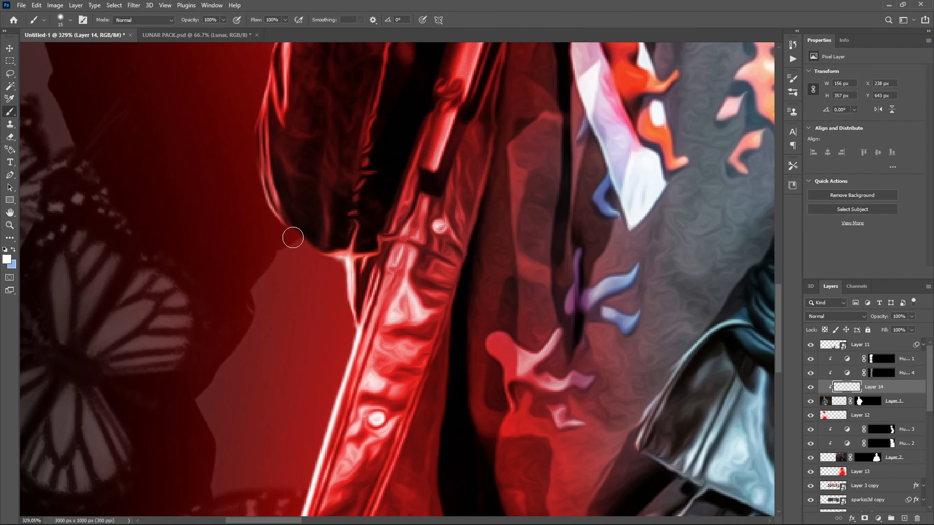
{"action": "left_click", "coordinate": [290, 232], "text": "shift"}
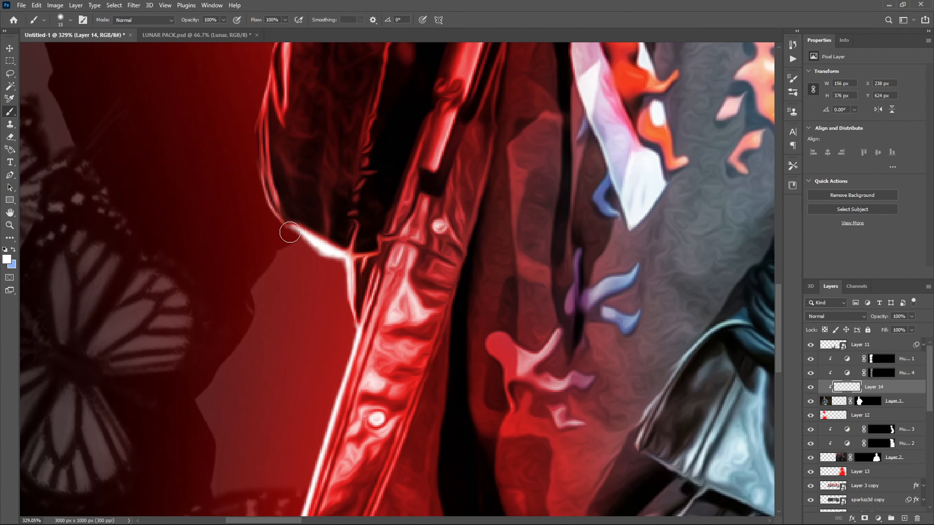
{"action": "left_click", "coordinate": [255, 172], "text": "shift"}
{"action": "key", "text": "ctrl+z"}
{"action": "key", "text": "ctrl+z"}
Paint a white rim light on Layer 14 along the left figure's outer sleeve, from the cuff around the elbow up to the shoulder
{"action": "mouse_move", "coordinate": [339, 260]}
{"action": "left_mouse_down"}
{"action": "mouse_move", "coordinate": [304, 250]}
{"action": "mouse_move", "coordinate": [269, 214]}
{"action": "mouse_move", "coordinate": [251, 144]}
{"action": "mouse_move", "coordinate": [262, 94]}
{"action": "left_mouse_up"}
{"action": "scroll", "coordinate": [306, 169], "scroll_direction": "up", "scroll_amount": 10}
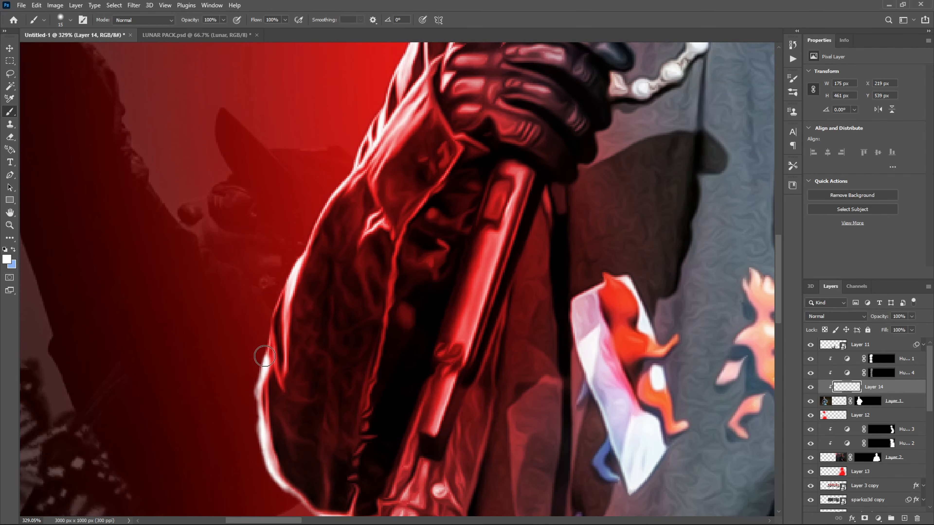
{"action": "mouse_move", "coordinate": [264, 356]}
{"action": "left_mouse_down"}
{"action": "mouse_move", "coordinate": [270, 307]}
{"action": "mouse_move", "coordinate": [305, 230]}
{"action": "mouse_move", "coordinate": [354, 163]}
{"action": "mouse_move", "coordinate": [365, 123]}
{"action": "left_mouse_up"}
{"action": "scroll", "coordinate": [427, 261], "scroll_direction": "up", "scroll_amount": 7}
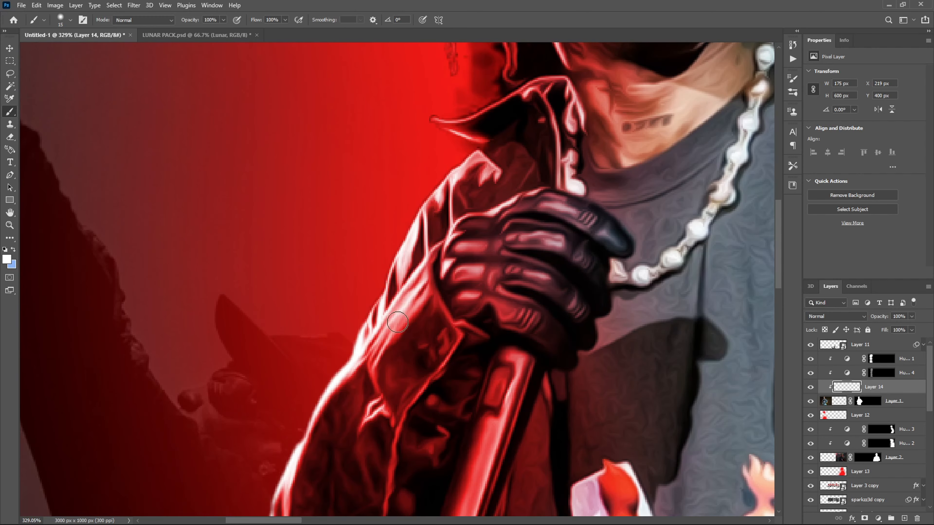
{"action": "left_click_drag", "start_coordinate": [352, 355], "coordinate": [402, 228]}
{"action": "scroll", "coordinate": [576, 246], "scroll_direction": "up", "scroll_amount": 4}
{"action": "scroll", "coordinate": [576, 246], "scroll_direction": "up", "scroll_amount": 2}
Paint white rim highlights on Layer 14 around the left figure's collar, hanging dreadlocks and the top of the head
{"action": "left_click_drag", "start_coordinate": [472, 299], "coordinate": [569, 217]}
{"action": "key", "text": "ctrl+z"}
{"action": "scroll", "coordinate": [551, 225], "scroll_direction": "up", "scroll_amount": 8}
{"action": "mouse_move", "coordinate": [504, 145]}
{"action": "left_mouse_down"}
{"action": "mouse_move", "coordinate": [453, 234]}
{"action": "mouse_move", "coordinate": [445, 445]}
{"action": "left_mouse_up"}
{"action": "left_click_drag", "start_coordinate": [494, 356], "coordinate": [484, 391]}
{"action": "mouse_move", "coordinate": [505, 139]}
{"action": "left_mouse_down"}
{"action": "mouse_move", "coordinate": [745, 121]}
{"action": "mouse_move", "coordinate": [762, 191]}
{"action": "left_mouse_up"}
{"action": "scroll", "coordinate": [760, 187], "scroll_direction": "down", "scroll_amount": 1}
{"action": "scroll", "coordinate": [753, 176], "scroll_direction": "right", "scroll_amount": 7}
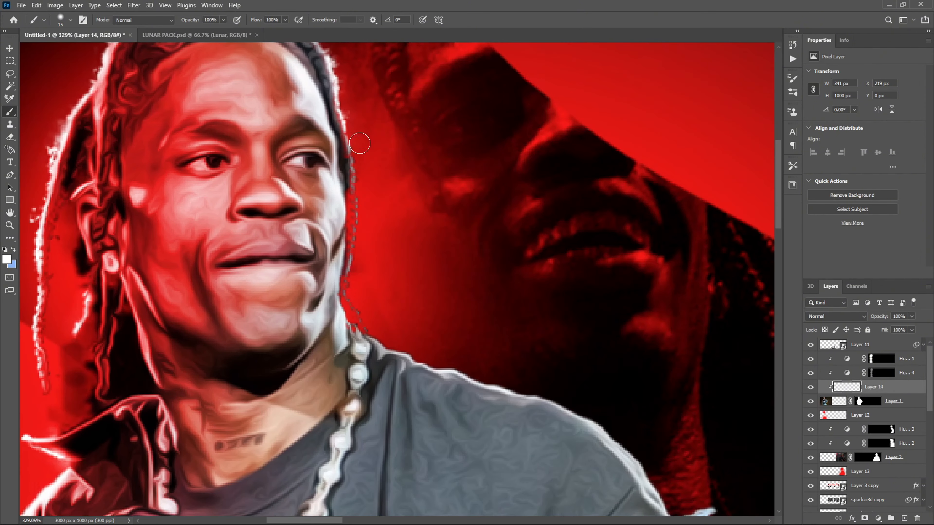
Extend the white rim light down the inner side of the left figure's hair and neck and across the shirt shoulder
{"action": "mouse_move", "coordinate": [358, 144]}
{"action": "left_mouse_down"}
{"action": "mouse_move", "coordinate": [532, 392]}
{"action": "mouse_move", "coordinate": [670, 500]}
{"action": "left_mouse_up"}
{"action": "scroll", "coordinate": [673, 478], "scroll_direction": "down", "scroll_amount": 3}
{"action": "scroll", "coordinate": [676, 342], "scroll_direction": "down", "scroll_amount": 2}
{"action": "scroll", "coordinate": [706, 265], "scroll_direction": "right", "scroll_amount": 6}
{"action": "scroll", "coordinate": [552, 254], "scroll_direction": "down", "scroll_amount": 2}
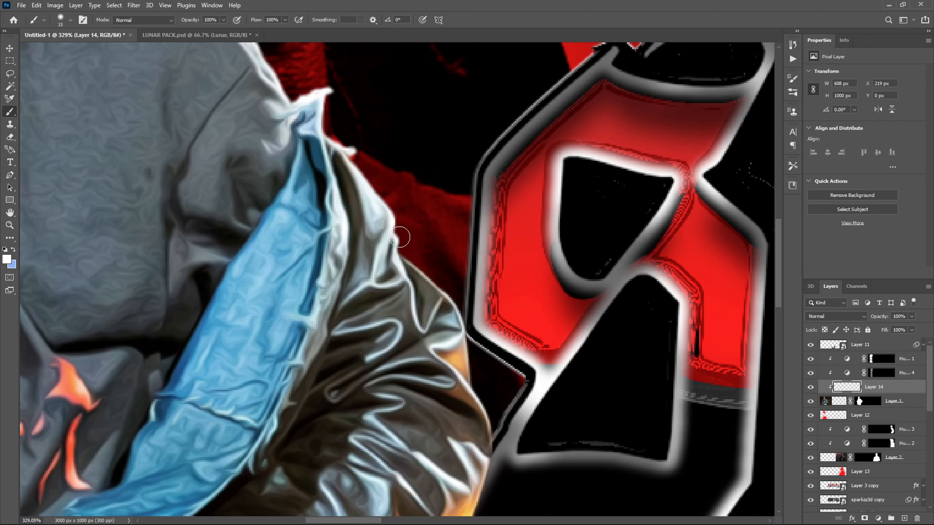
Paint the white rim light around the left figure's black leather sleeve and down the jacket and trouser edge below it
{"action": "scroll", "coordinate": [478, 384], "scroll_direction": "down", "scroll_amount": 1}
{"action": "mouse_move", "coordinate": [401, 238]}
{"action": "left_mouse_down"}
{"action": "mouse_move", "coordinate": [476, 385]}
{"action": "mouse_move", "coordinate": [443, 460]}
{"action": "left_mouse_up"}
{"action": "scroll", "coordinate": [443, 456], "scroll_direction": "down", "scroll_amount": 3}
{"action": "left_click_drag", "start_coordinate": [428, 285], "coordinate": [296, 390]}
{"action": "scroll", "coordinate": [296, 390], "scroll_direction": "down", "scroll_amount": 3}
{"action": "left_click_drag", "start_coordinate": [285, 147], "coordinate": [261, 340]}
{"action": "scroll", "coordinate": [369, 265], "scroll_direction": "down", "scroll_amount": 8}
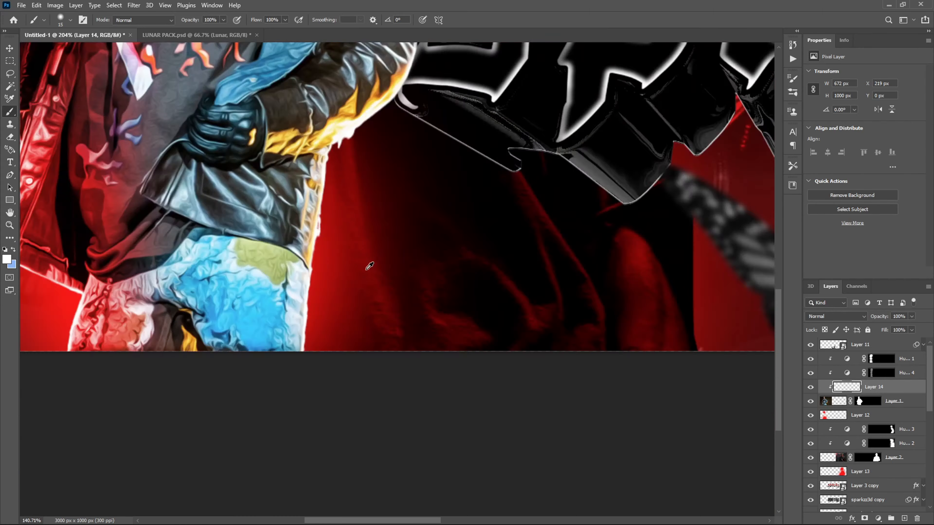
Create a new empty clipped layer directly above Layer 2 for the right figure's highlights
{"action": "scroll", "coordinate": [369, 265], "scroll_direction": "right", "scroll_amount": 10}
{"action": "scroll", "coordinate": [441, 265], "scroll_direction": "up", "scroll_amount": 3}
{"action": "left_click", "coordinate": [893, 458]}
{"action": "left_click", "coordinate": [905, 519]}
Paint a white rim light on Layer 15 from the right figure's lower hem up the sleeve nearest the text to the shoulder and neck
{"action": "scroll", "coordinate": [412, 436], "scroll_direction": "down", "scroll_amount": 2}
{"action": "scroll", "coordinate": [412, 436], "scroll_direction": "up", "scroll_amount": 6}
{"action": "left_click_drag", "start_coordinate": [427, 450], "coordinate": [136, 344]}
{"action": "scroll", "coordinate": [246, 340], "scroll_direction": "down", "scroll_amount": 4}
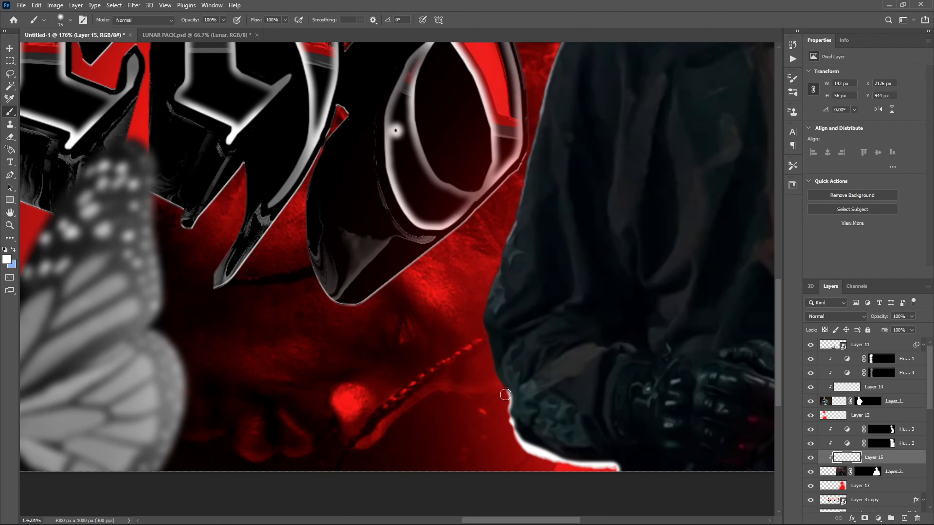
{"action": "left_click_drag", "start_coordinate": [515, 429], "coordinate": [510, 289]}
{"action": "scroll", "coordinate": [552, 261], "scroll_direction": "up", "scroll_amount": 2}
{"action": "left_click_drag", "start_coordinate": [508, 374], "coordinate": [542, 206]}
{"action": "scroll", "coordinate": [544, 206], "scroll_direction": "up", "scroll_amount": 4}
{"action": "mouse_move", "coordinate": [538, 383]}
{"action": "left_mouse_down"}
{"action": "mouse_move", "coordinate": [637, 236]}
{"action": "mouse_move", "coordinate": [712, 190]}
{"action": "left_mouse_up"}
{"action": "scroll", "coordinate": [712, 190], "scroll_direction": "up", "scroll_amount": 2}
{"action": "left_click_drag", "start_coordinate": [708, 238], "coordinate": [687, 159]}
{"action": "key", "text": "ctrl+z"}
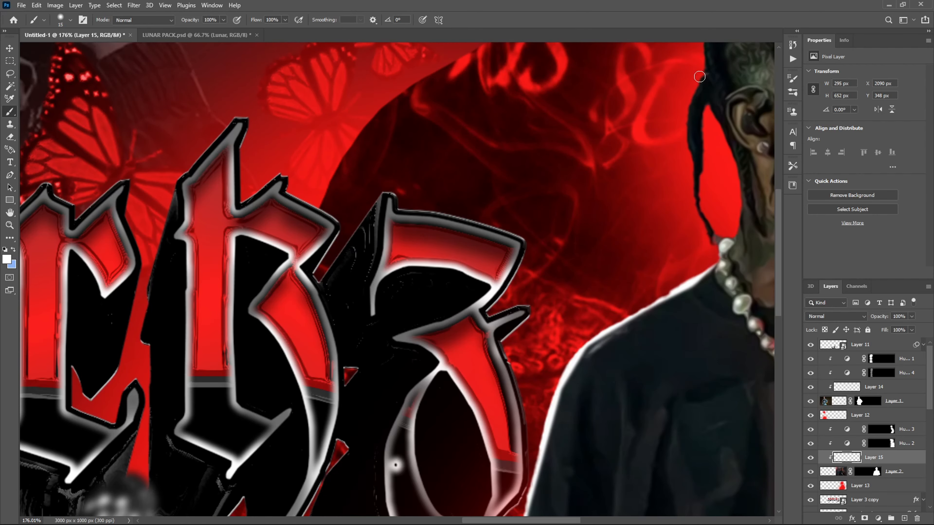
Paint white rim highlights on Layer 15 along the right figure's hanging braids and over the top of the head
{"action": "mouse_move", "coordinate": [700, 77]}
{"action": "left_mouse_down"}
{"action": "mouse_move", "coordinate": [694, 200]}
{"action": "mouse_move", "coordinate": [709, 251]}
{"action": "left_mouse_up"}
{"action": "scroll", "coordinate": [709, 251], "scroll_direction": "up", "scroll_amount": 2}
{"action": "scroll", "coordinate": [709, 251], "scroll_direction": "right", "scroll_amount": 6}
{"action": "left_click_drag", "start_coordinate": [580, 524], "coordinate": [582, 524]}
{"action": "left_click_drag", "start_coordinate": [407, 216], "coordinate": [434, 276]}
{"action": "key", "text": "ctrl+z"}
{"action": "mouse_move", "coordinate": [431, 352]}
{"action": "left_mouse_down"}
{"action": "mouse_move", "coordinate": [436, 300]}
{"action": "mouse_move", "coordinate": [414, 233]}
{"action": "mouse_move", "coordinate": [403, 284]}
{"action": "left_mouse_up"}
{"action": "scroll", "coordinate": [403, 284], "scroll_direction": "up", "scroll_amount": 2}
{"action": "mouse_move", "coordinate": [402, 281]}
{"action": "left_mouse_down"}
{"action": "mouse_move", "coordinate": [400, 241]}
{"action": "mouse_move", "coordinate": [444, 191]}
{"action": "mouse_move", "coordinate": [521, 171]}
{"action": "mouse_move", "coordinate": [590, 201]}
{"action": "mouse_move", "coordinate": [618, 243]}
{"action": "mouse_move", "coordinate": [627, 372]}
{"action": "left_mouse_up"}
{"action": "scroll", "coordinate": [658, 375], "scroll_direction": "up", "scroll_amount": 5}
Paint the white rim light down the right figure's face and neck and along the far shoulder onto the upper sleeve
{"action": "scroll", "coordinate": [512, 453], "scroll_direction": "down", "scroll_amount": 4}
{"action": "left_click_drag", "start_coordinate": [524, 191], "coordinate": [442, 351]}
{"action": "scroll", "coordinate": [604, 334], "scroll_direction": "down", "scroll_amount": 4}
{"action": "mouse_move", "coordinate": [455, 261]}
{"action": "left_mouse_down"}
{"action": "mouse_move", "coordinate": [624, 346]}
{"action": "mouse_move", "coordinate": [721, 481]}
{"action": "left_mouse_up"}
{"action": "key", "text": "ctrl+z"}
{"action": "scroll", "coordinate": [747, 379], "scroll_direction": "down", "scroll_amount": 3}
{"action": "scroll", "coordinate": [747, 378], "scroll_direction": "down", "scroll_amount": 2}
{"action": "left_click_drag", "start_coordinate": [725, 304], "coordinate": [758, 397]}
{"action": "scroll", "coordinate": [758, 399], "scroll_direction": "down", "scroll_amount": 4}
{"action": "scroll", "coordinate": [758, 399], "scroll_direction": "right", "scroll_amount": 5}
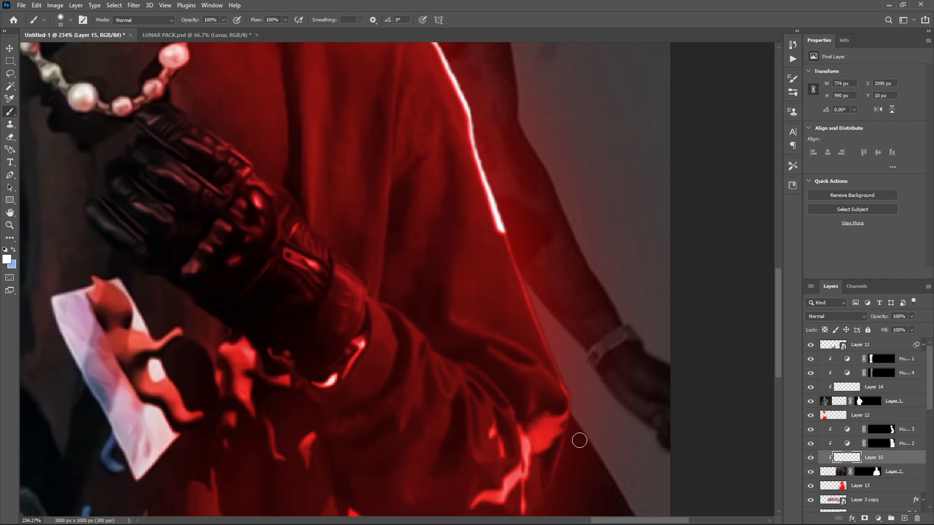
Continue the white rim light on Layer 15 down the right figure's far sleeve, around the elbow and along the lower edge
{"action": "mouse_move", "coordinate": [501, 228]}
{"action": "left_mouse_down"}
{"action": "mouse_move", "coordinate": [567, 440]}
{"action": "mouse_move", "coordinate": [540, 490]}
{"action": "left_mouse_up"}
{"action": "scroll", "coordinate": [530, 478], "scroll_direction": "down", "scroll_amount": 5}
{"action": "left_click_drag", "start_coordinate": [342, 323], "coordinate": [540, 288]}
{"action": "scroll", "coordinate": [463, 371], "scroll_direction": "down", "scroll_amount": 6}
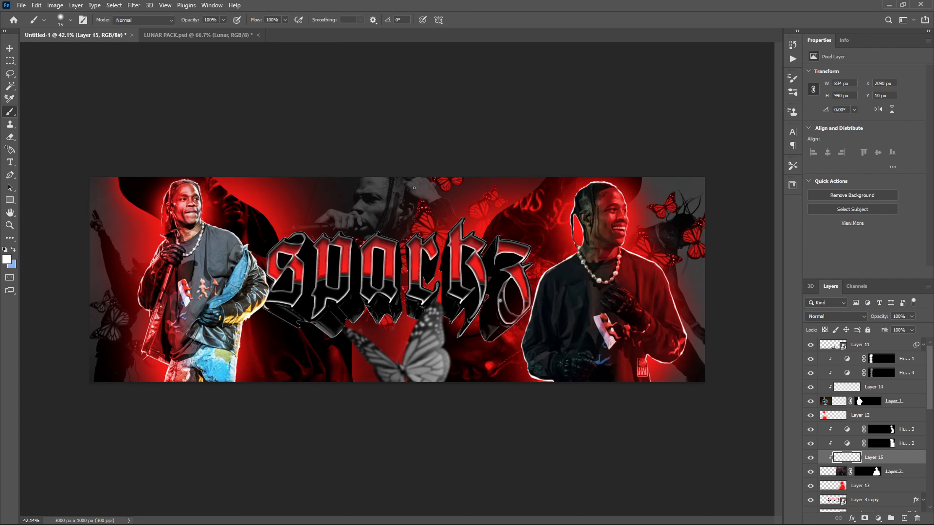
Switch to the Move tool and select the Gradient Map 1 layer
{"action": "left_click", "coordinate": [15, 55]}
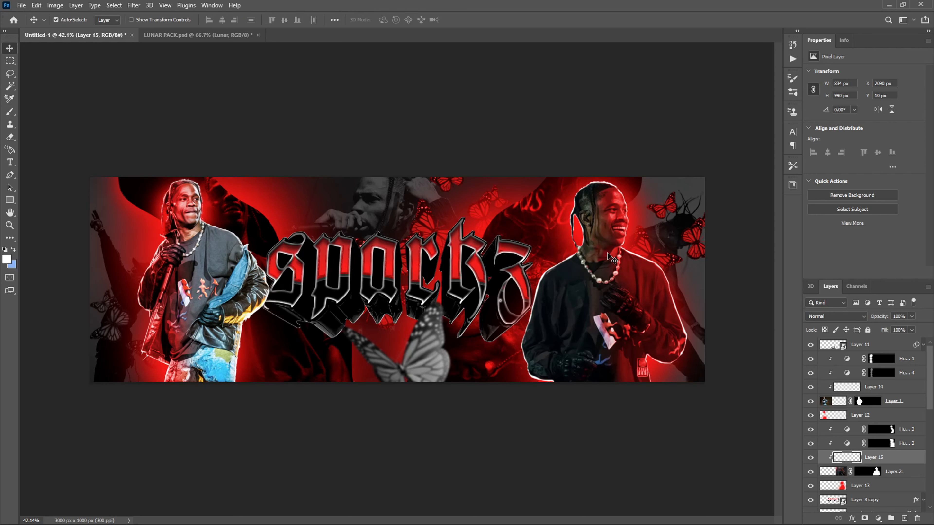
{"action": "scroll", "coordinate": [891, 419], "scroll_direction": "down", "scroll_amount": 8}
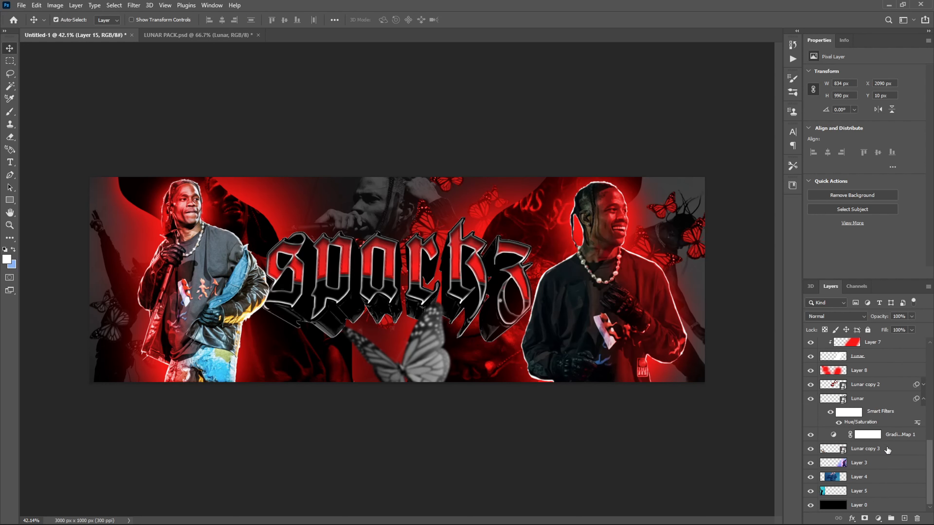
{"action": "left_click", "coordinate": [896, 436]}
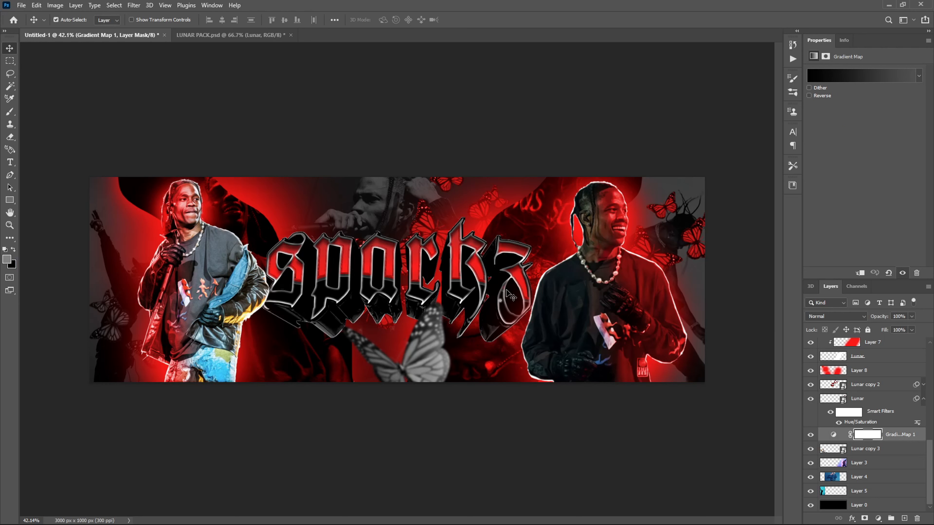
Switch to LUNAR PACK.psd, then hide and collapse the PNG's folder
{"action": "left_click", "coordinate": [227, 35]}
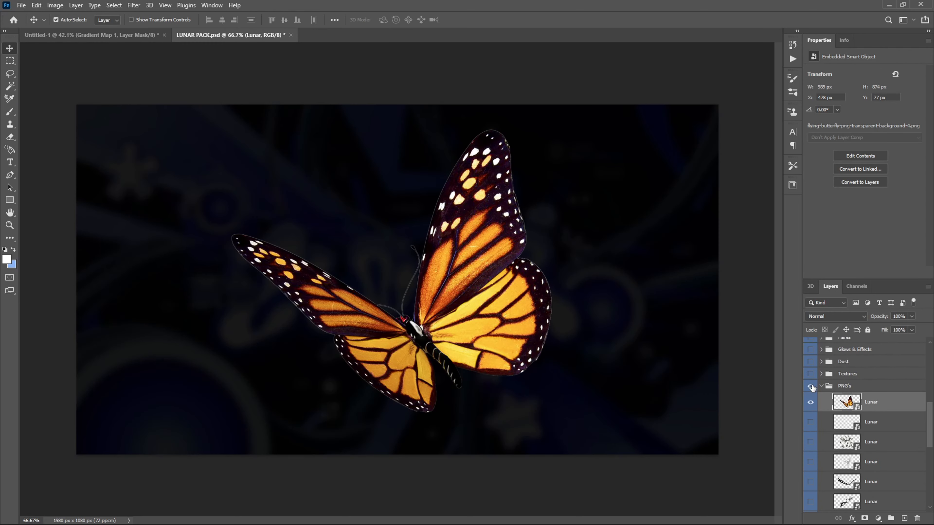
{"action": "left_click", "coordinate": [811, 386]}
{"action": "left_click", "coordinate": [821, 386]}
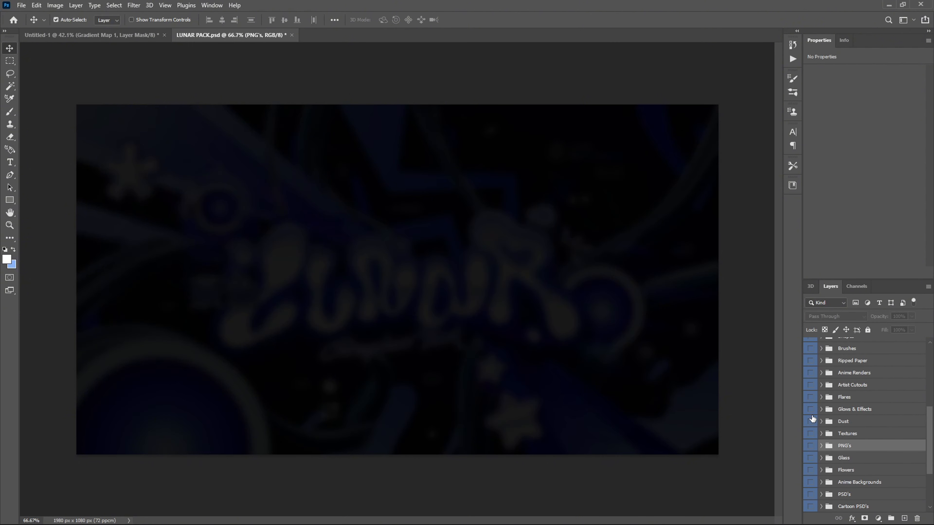
Expand the Smokes & Clouds folder, then show and select its third smoke layer, the thin curling wisps
{"action": "scroll", "coordinate": [813, 419], "scroll_direction": "up", "scroll_amount": 2}
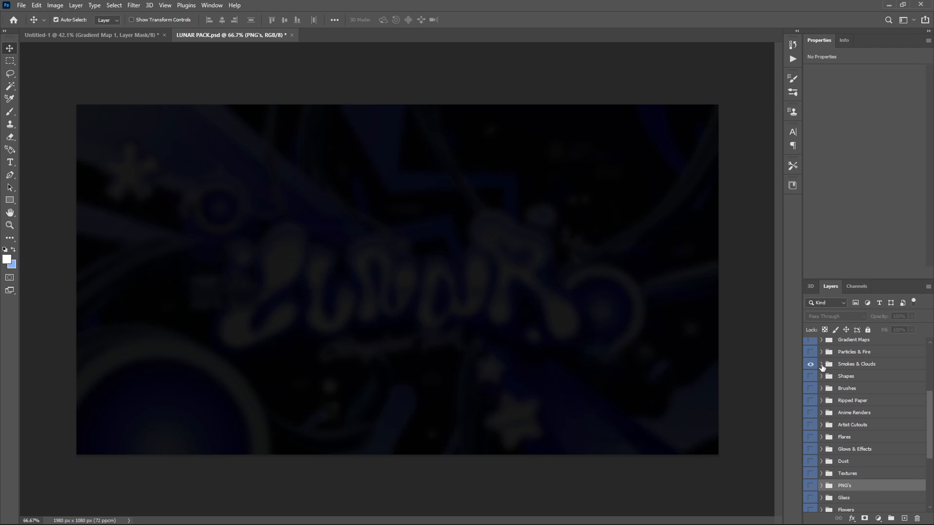
{"action": "left_click", "coordinate": [822, 364]}
{"action": "left_click", "coordinate": [811, 403]}
{"action": "left_click", "coordinate": [811, 403]}
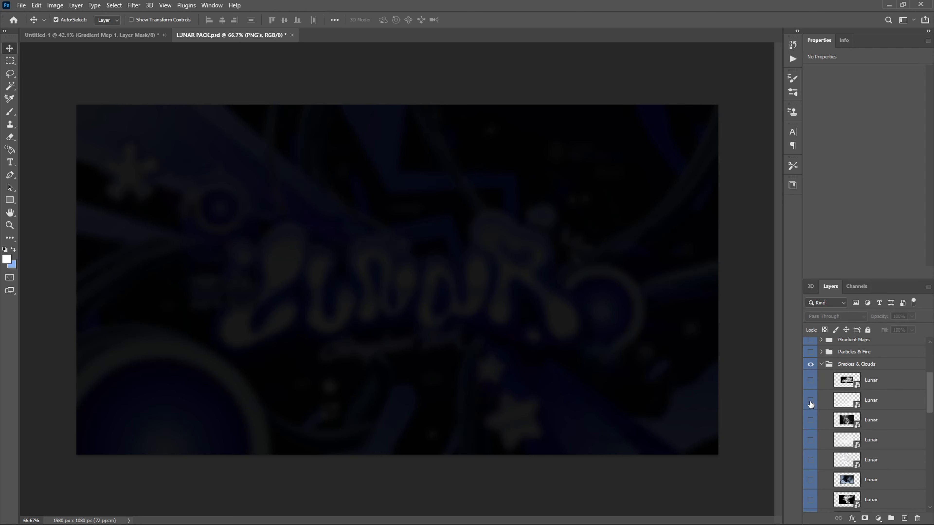
{"action": "left_click", "coordinate": [811, 420]}
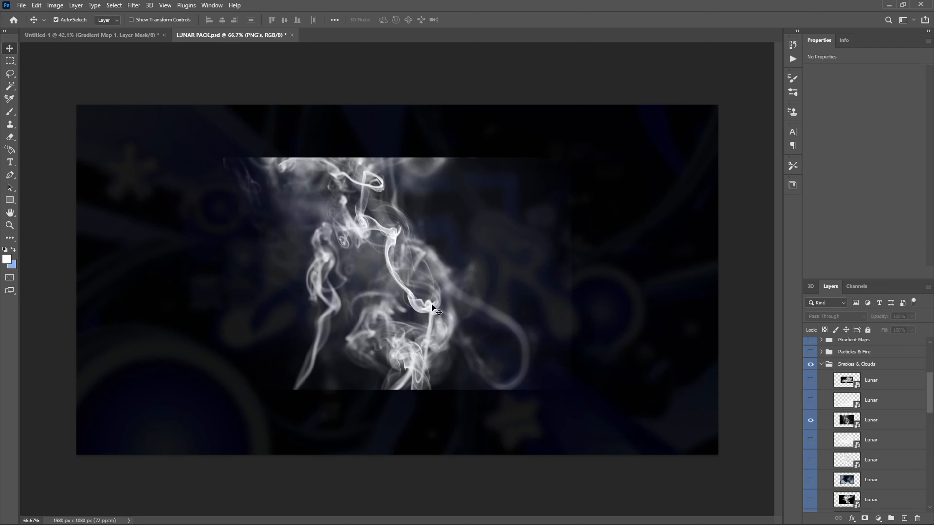
{"action": "left_click", "coordinate": [822, 419]}
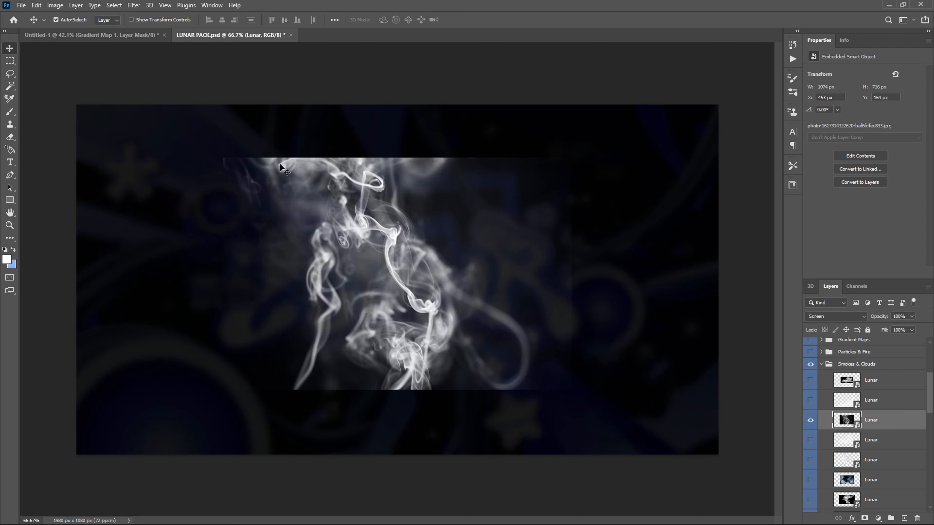
Copy the wispy smoke layer into the Untitled-1 banner directly above Gradient Map 1
{"action": "left_click", "coordinate": [121, 35]}
{"action": "scroll", "coordinate": [894, 452], "scroll_direction": "down", "scroll_amount": 3}
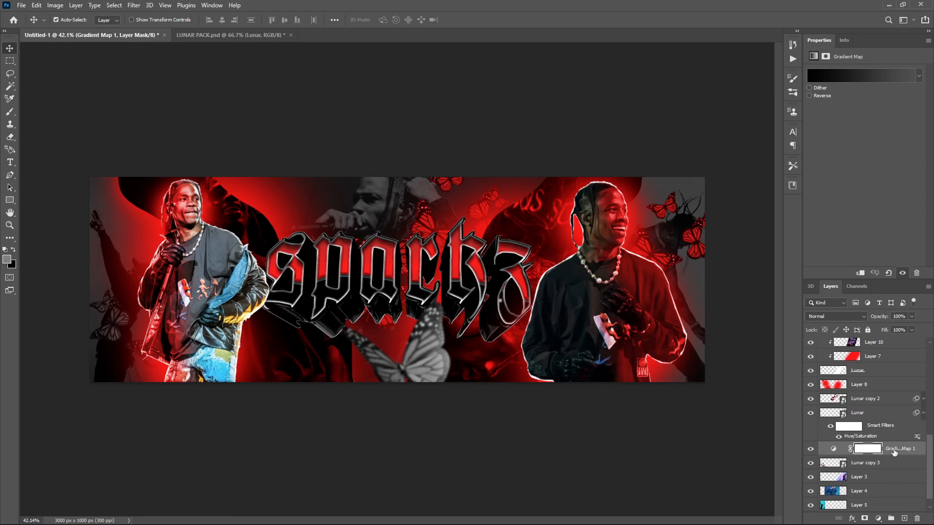
{"action": "key", "text": "ctrl+2"}
{"action": "key", "text": "ctrl+v"}
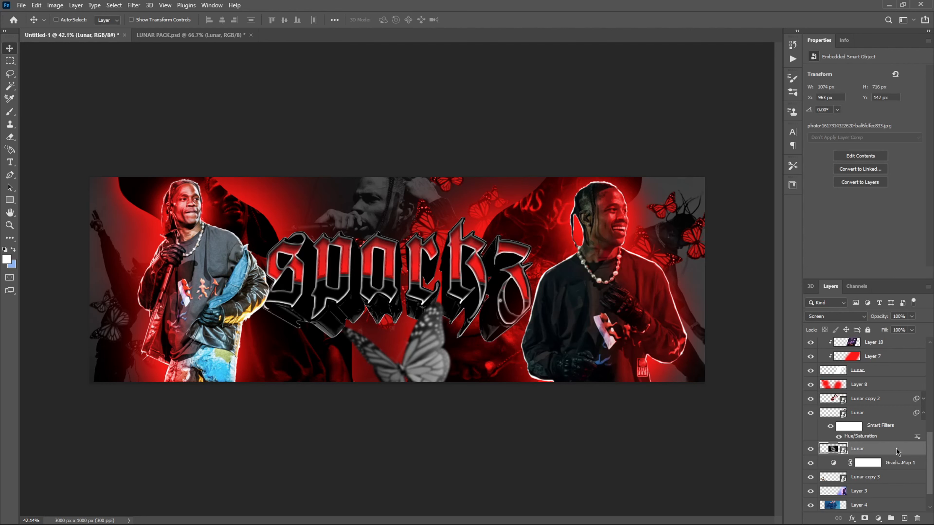
Scale the smoke layer up to about 47.89% and move it behind the right figure
{"action": "key", "text": "ctrl+t"}
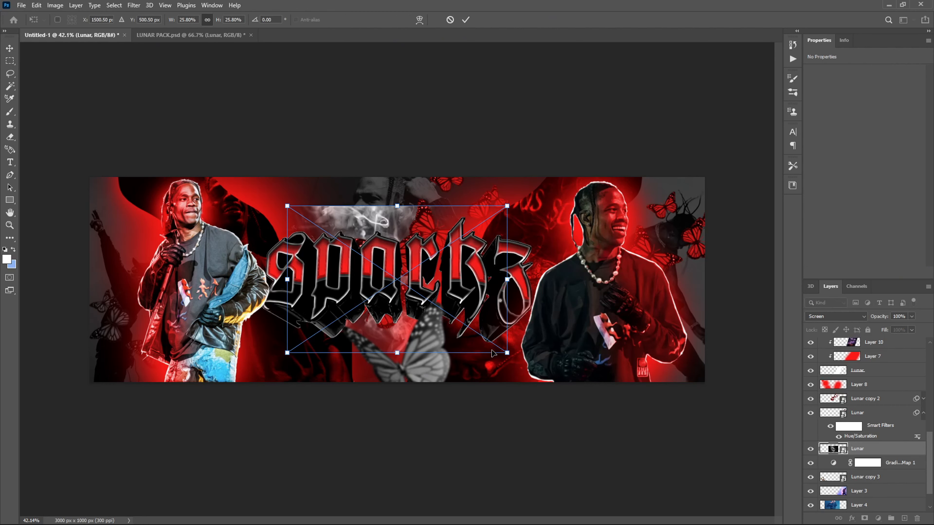
{"action": "left_click_drag", "start_coordinate": [507, 349], "coordinate": [714, 454]}
{"action": "left_click_drag", "start_coordinate": [510, 376], "coordinate": [597, 332]}
{"action": "key", "text": "Return"}
Move the smoke layer directly below the sparkzz3d layer and fine-tune its position behind the right figure
{"action": "left_click_drag", "start_coordinate": [894, 452], "coordinate": [878, 409]}
{"action": "key", "text": "ctrl+t"}
{"action": "mouse_move", "coordinate": [524, 305]}
{"action": "left_mouse_down"}
{"action": "mouse_move", "coordinate": [545, 303]}
{"action": "mouse_move", "coordinate": [530, 305]}
{"action": "left_mouse_up"}
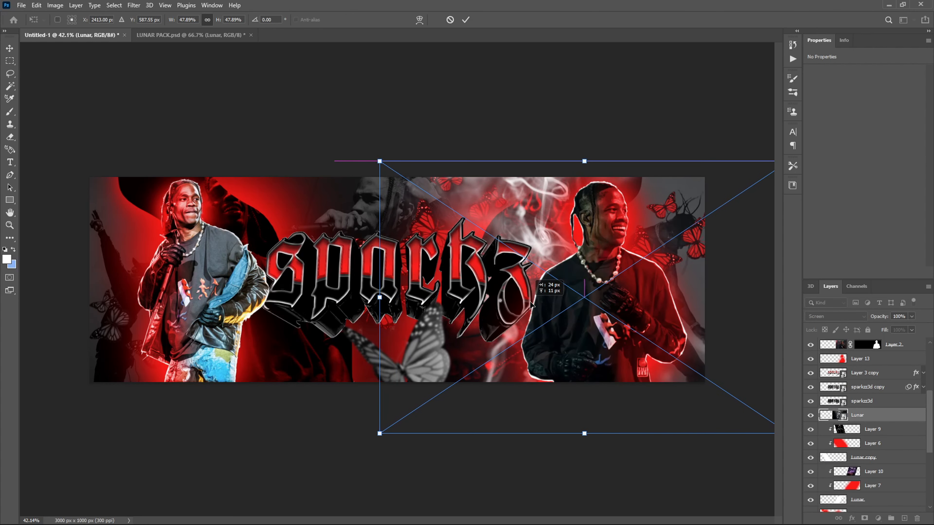
{"action": "key", "text": "Return"}
Duplicate the smoke layer, flip the copy horizontally and place it behind the left figure
{"action": "key", "text": "ctrl+j"}
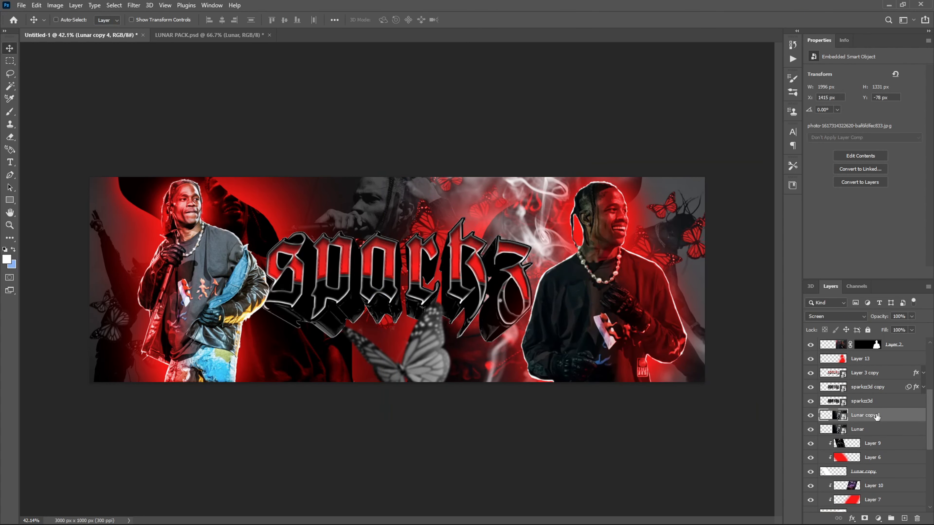
{"action": "key", "text": "ctrl+t"}
{"action": "right_click", "coordinate": [535, 332]}
{"action": "left_click", "coordinate": [564, 480]}
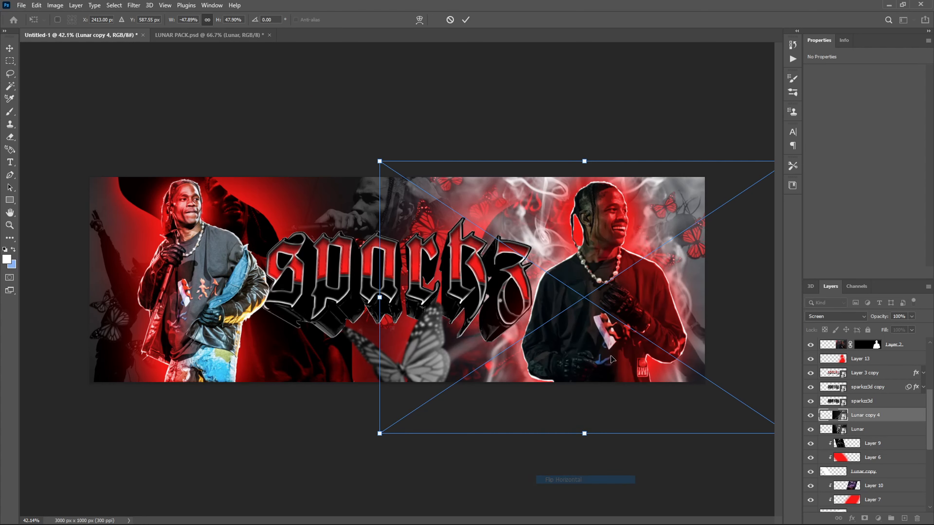
{"action": "left_click_drag", "start_coordinate": [631, 340], "coordinate": [260, 335]}
{"action": "key", "text": "Return"}
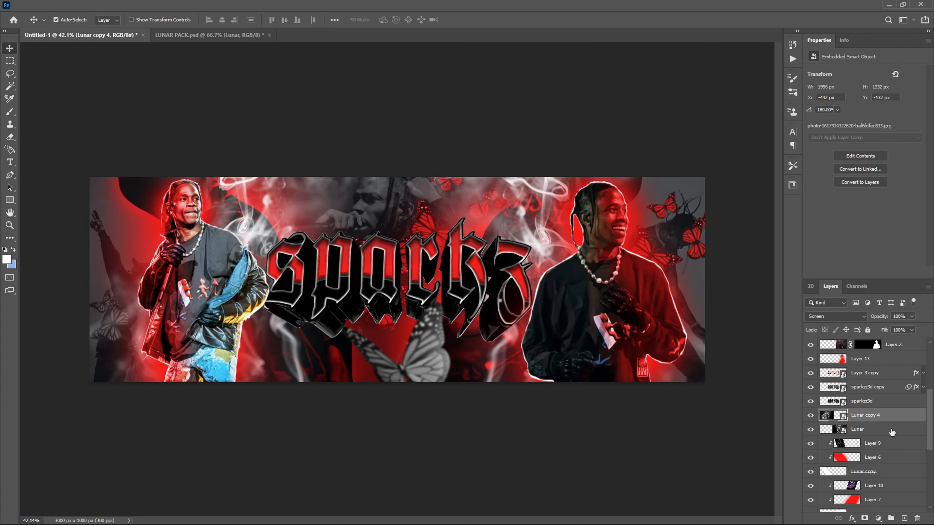
Group the two smoke layers and lower the group's opacity
{"action": "left_click", "coordinate": [892, 432], "text": "shift"}
{"action": "key", "text": "ctrl+g"}
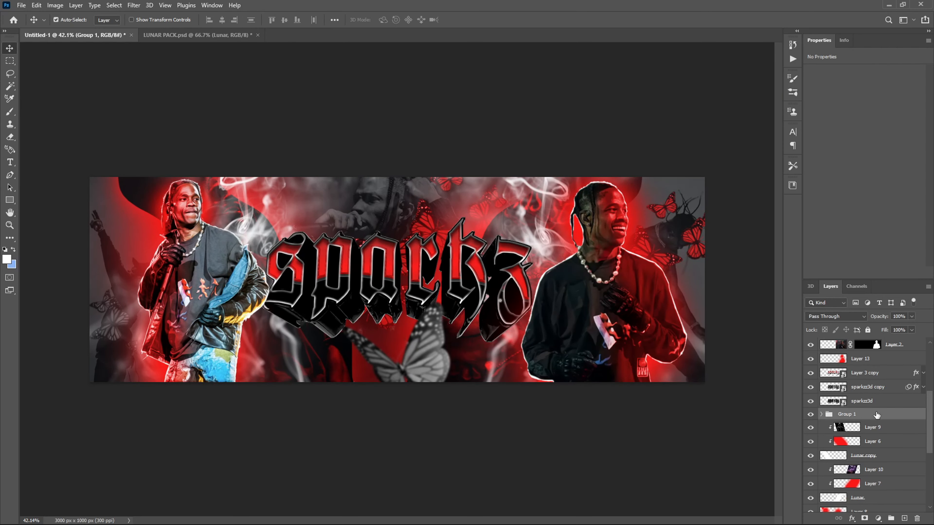
{"action": "left_click_drag", "start_coordinate": [910, 317], "coordinate": [894, 330]}
Return to LUNAR PACK.psd, hide the wispy smoke and preview the two transparent smoke layers below it one at a time
{"action": "scroll", "coordinate": [824, 397], "scroll_direction": "down", "scroll_amount": 3}
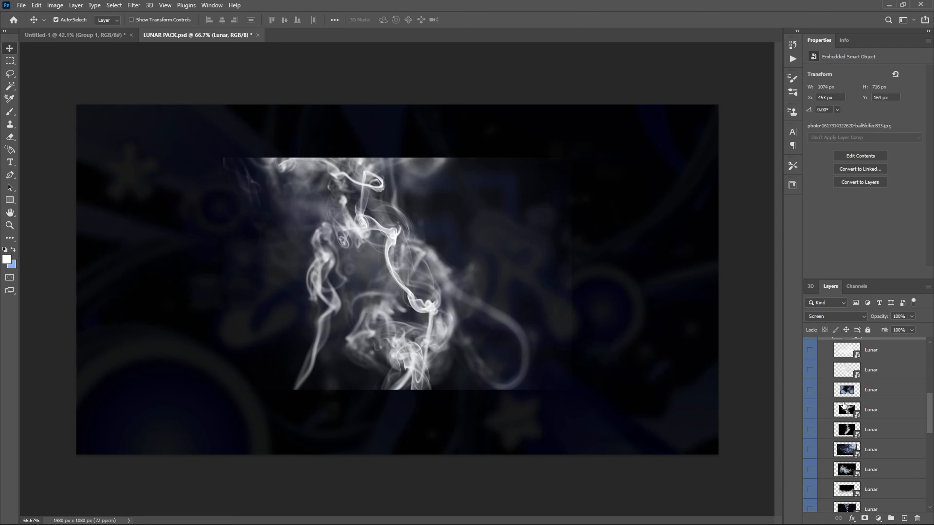
{"action": "scroll", "coordinate": [842, 404], "scroll_direction": "up", "scroll_amount": 2}
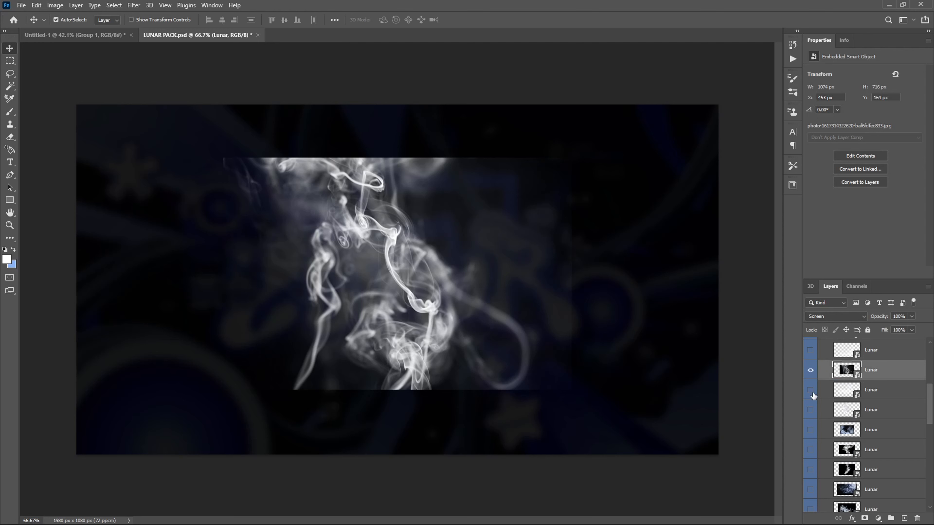
{"action": "left_click", "coordinate": [810, 374]}
{"action": "left_click", "coordinate": [818, 411]}
{"action": "left_click", "coordinate": [811, 411]}
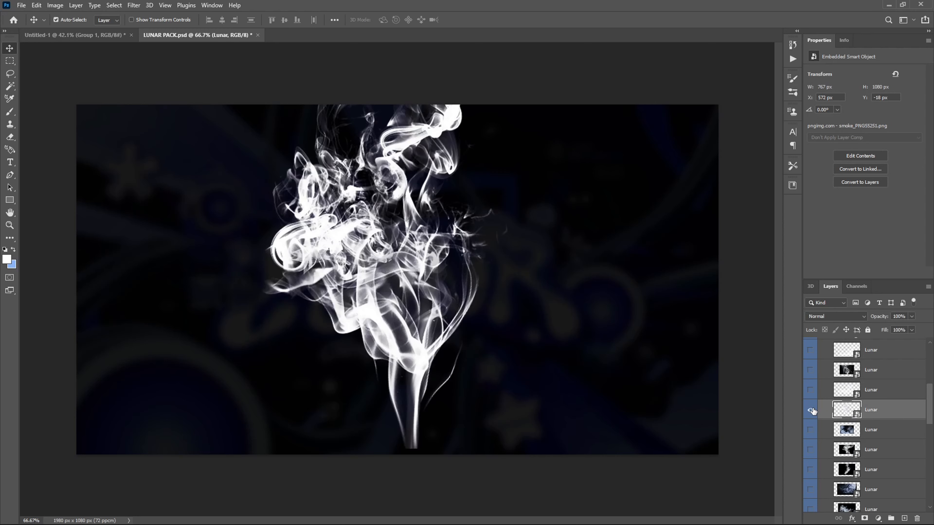
{"action": "left_click", "coordinate": [811, 411]}
{"action": "left_click", "coordinate": [811, 391]}
{"action": "left_click", "coordinate": [811, 390]}
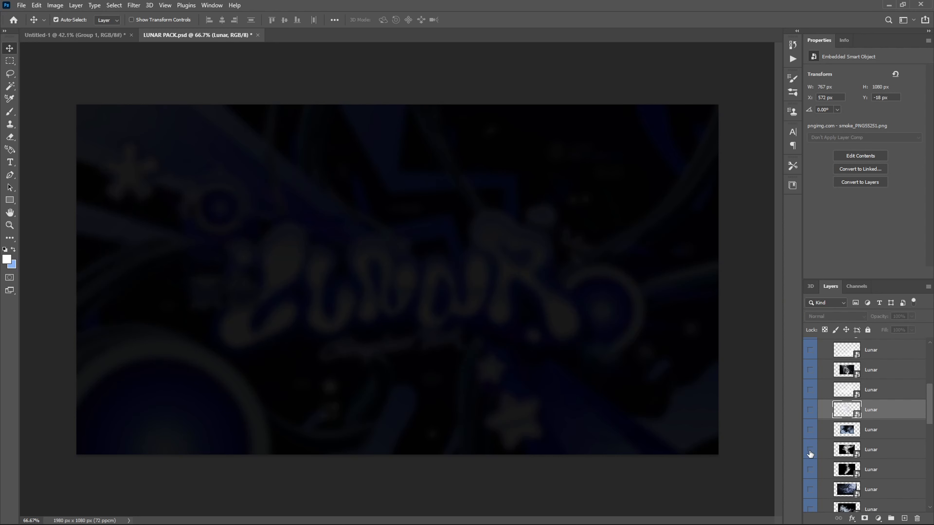
Preview further smoke textures down the Smokes & Clouds folder, one layer at a time
{"action": "left_click", "coordinate": [810, 449]}
{"action": "left_click", "coordinate": [810, 451]}
{"action": "left_click", "coordinate": [810, 472]}
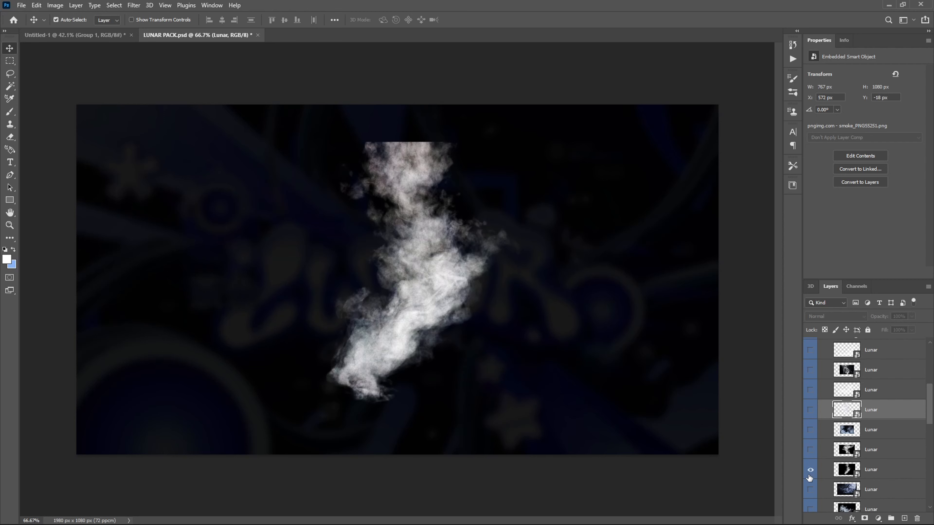
{"action": "left_click", "coordinate": [810, 471]}
{"action": "left_click", "coordinate": [811, 490]}
{"action": "scroll", "coordinate": [812, 492], "scroll_direction": "down", "scroll_amount": 3}
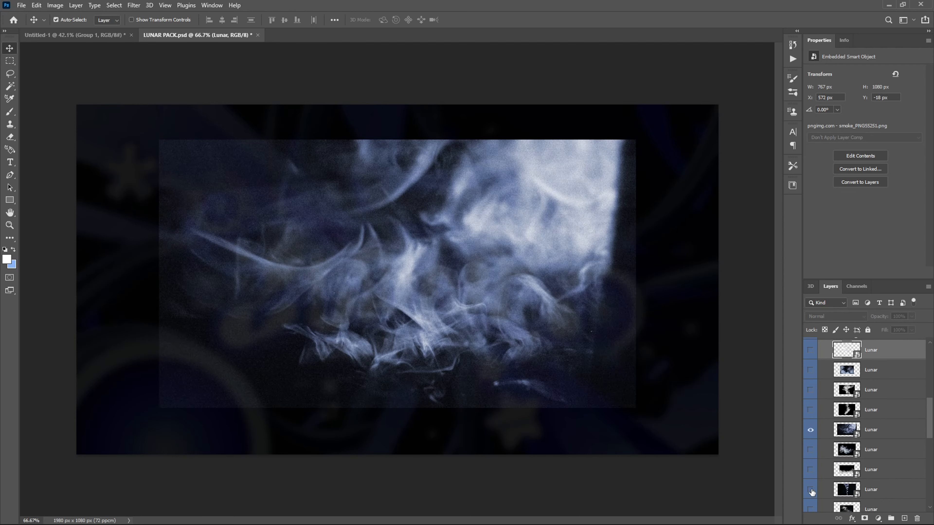
Show only the dense billowing Smoke.jpg layer in the Smokes & Clouds folder and select it
{"action": "left_click", "coordinate": [811, 450]}
{"action": "left_click", "coordinate": [810, 431]}
{"action": "left_click", "coordinate": [821, 449]}
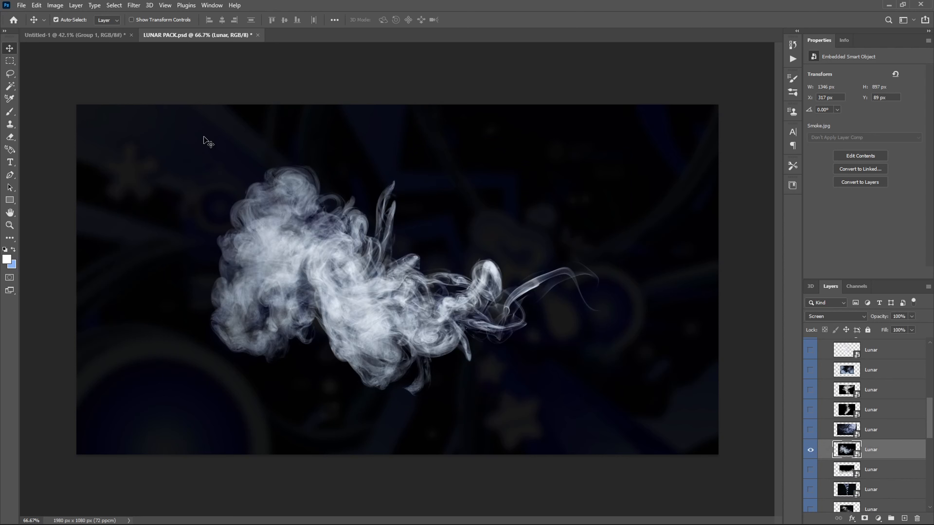
Return to the banner document and paste the dense billowing smoke directly above Layer 9
{"action": "left_click", "coordinate": [81, 35]}
{"action": "scroll", "coordinate": [918, 439], "scroll_direction": "up", "scroll_amount": 3}
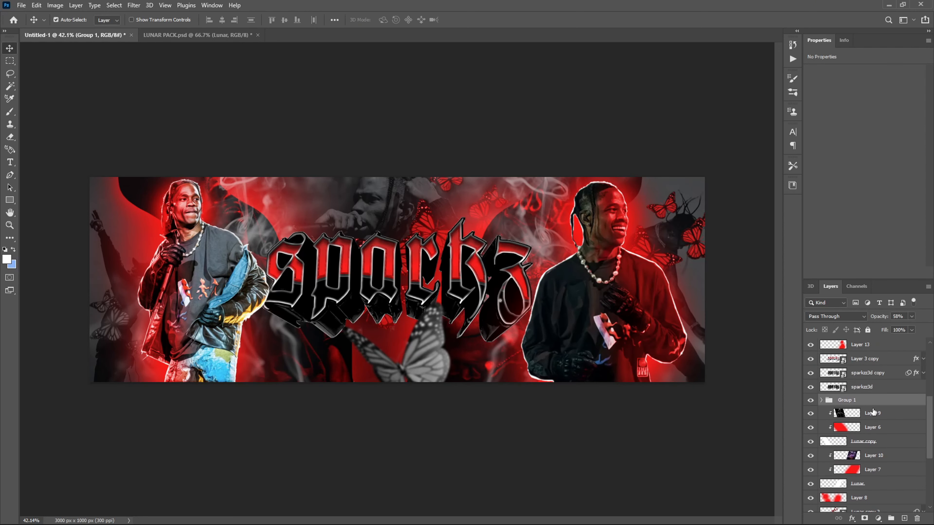
{"action": "left_click", "coordinate": [876, 415]}
{"action": "key", "text": "ctrl+v"}
Enlarge the smoke, rotate it to -7.44° over the right figure's lower body and move it to the top of the layer stack
{"action": "key", "text": "ctrl+t"}
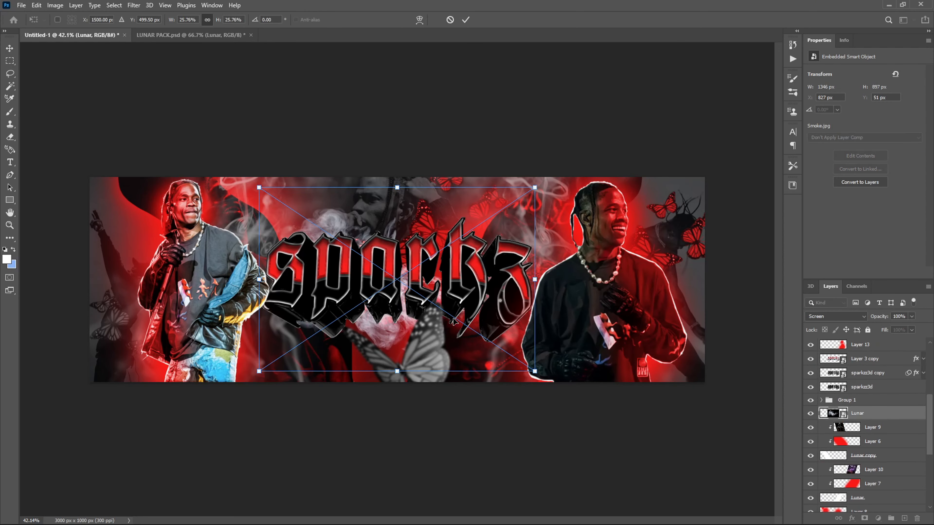
{"action": "left_click_drag", "start_coordinate": [430, 319], "coordinate": [648, 377]}
{"action": "scroll", "coordinate": [894, 452], "scroll_direction": "up", "scroll_amount": 3}
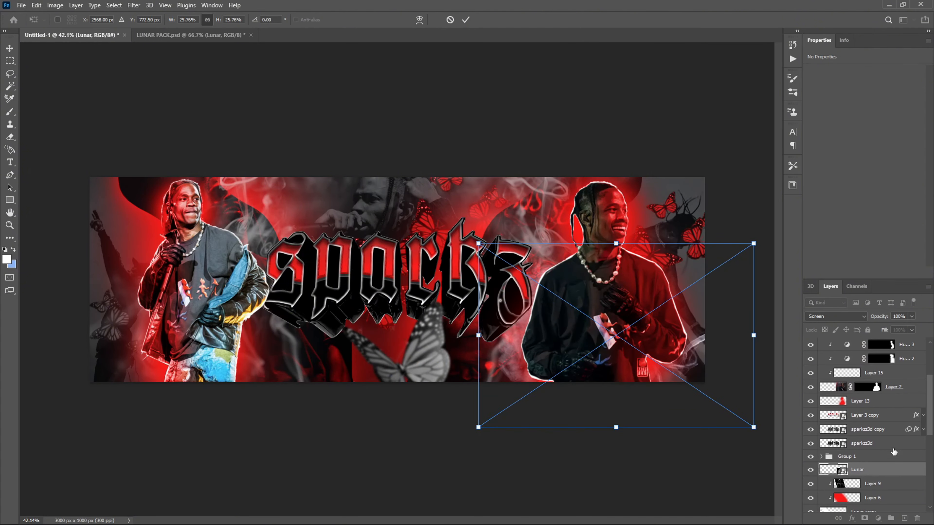
{"action": "scroll", "coordinate": [891, 472], "scroll_direction": "up", "scroll_amount": 3}
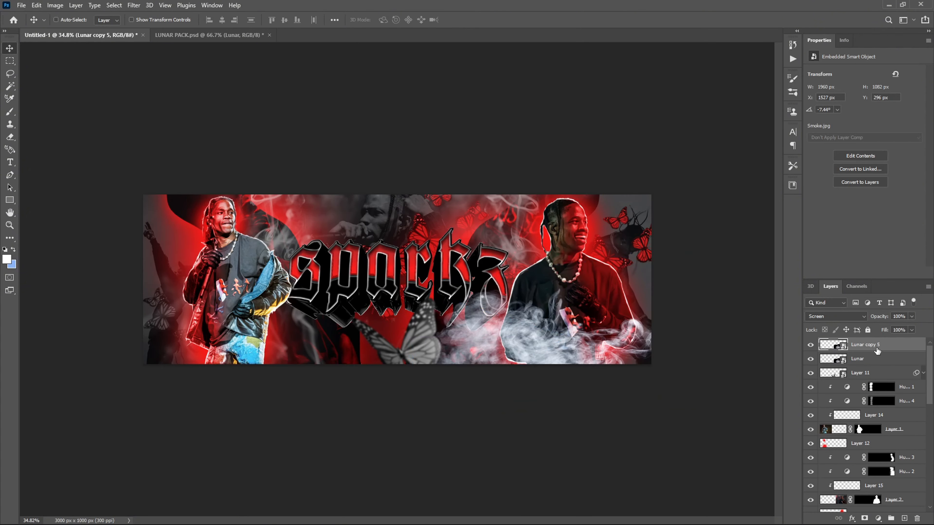
Make a horizontally flipped duplicate of the smoke and place it over the left figure's lower body
{"action": "right_click", "coordinate": [543, 309]}
{"action": "left_click", "coordinate": [563, 461]}
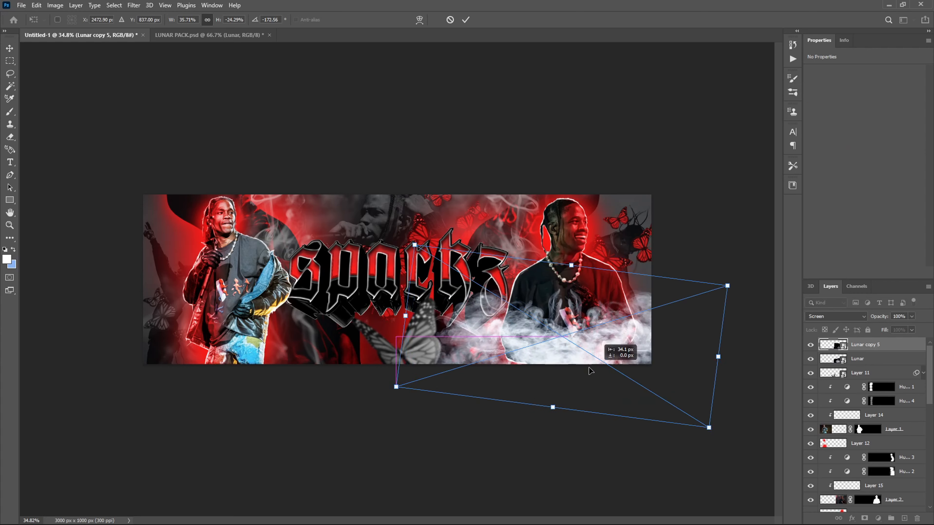
{"action": "left_click_drag", "start_coordinate": [596, 370], "coordinate": [263, 364]}
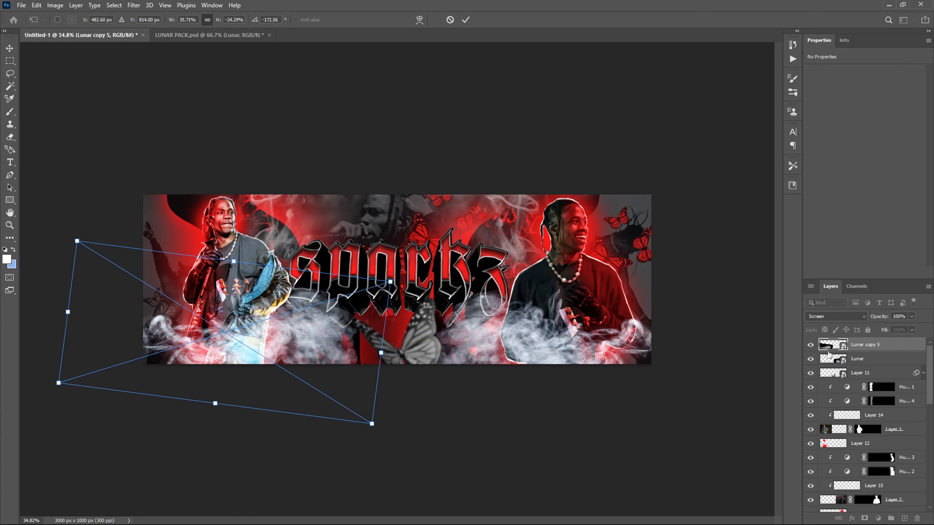
{"action": "key", "text": "Return"}
Colorize the left smoke red with hue 0, saturation 86 and lightness -30, and shift it slightly down and outward
{"action": "key", "text": "ctrl+u"}
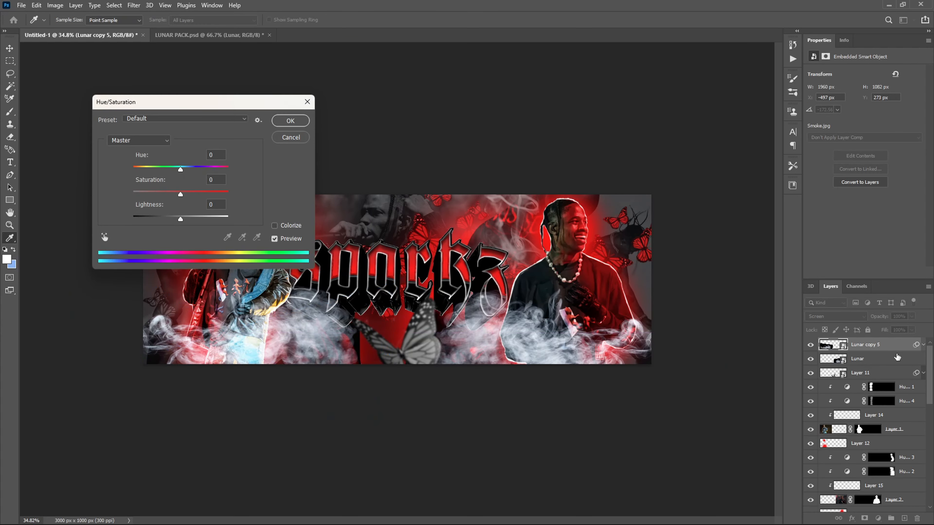
{"action": "left_click", "coordinate": [274, 225]}
{"action": "left_click_drag", "start_coordinate": [201, 192], "coordinate": [208, 196]}
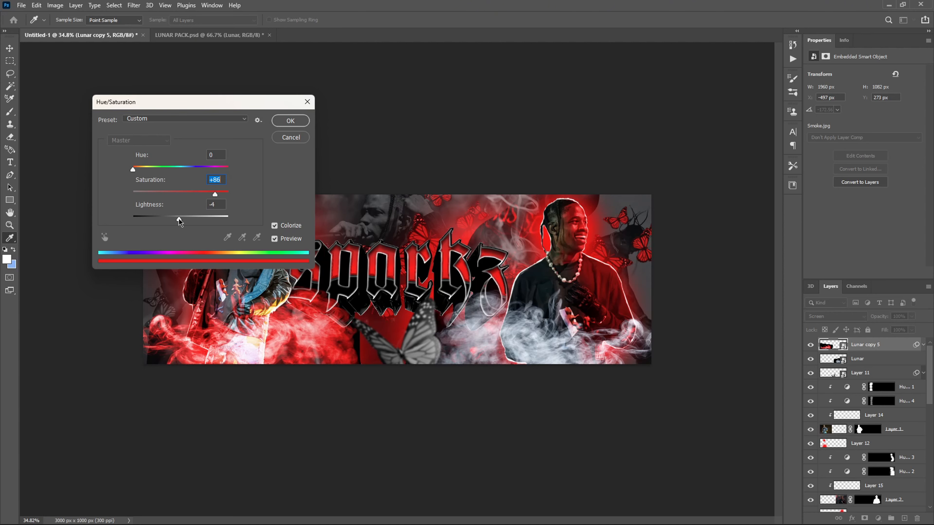
{"action": "left_click_drag", "start_coordinate": [179, 220], "coordinate": [167, 225]}
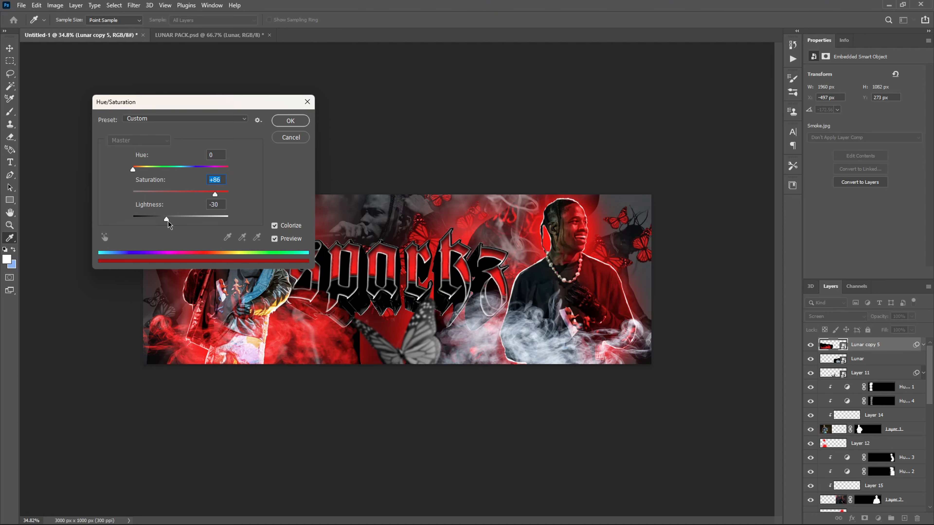
{"action": "left_click", "coordinate": [290, 121]}
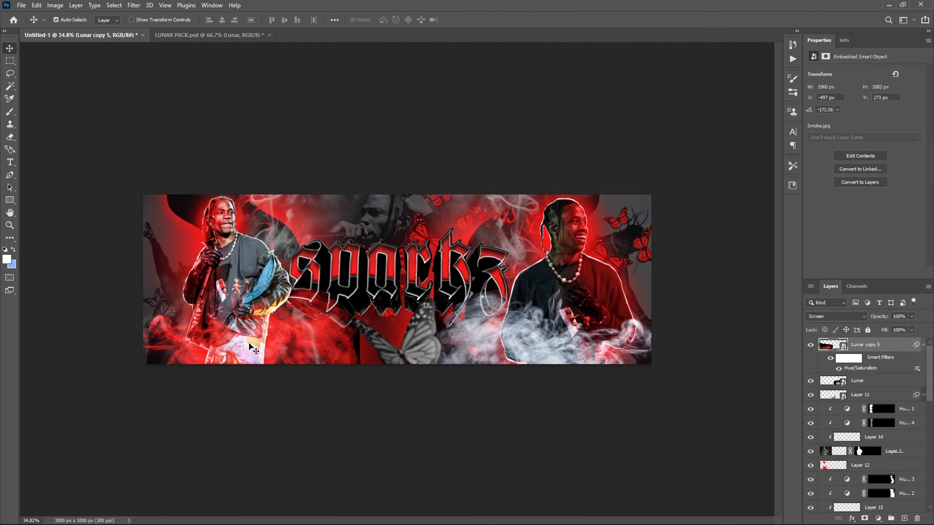
{"action": "key", "text": "ctrl+t"}
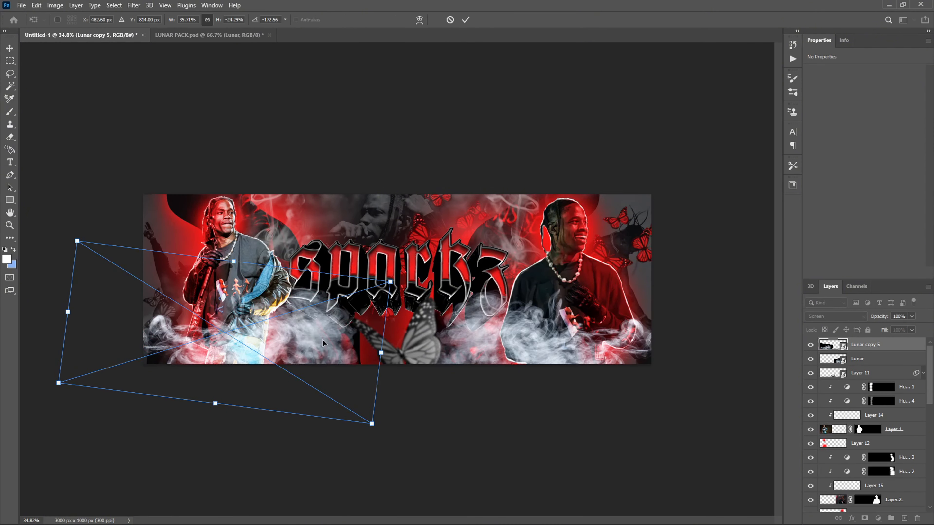
{"action": "left_click_drag", "start_coordinate": [308, 336], "coordinate": [302, 338]}
{"action": "key", "text": "Return"}
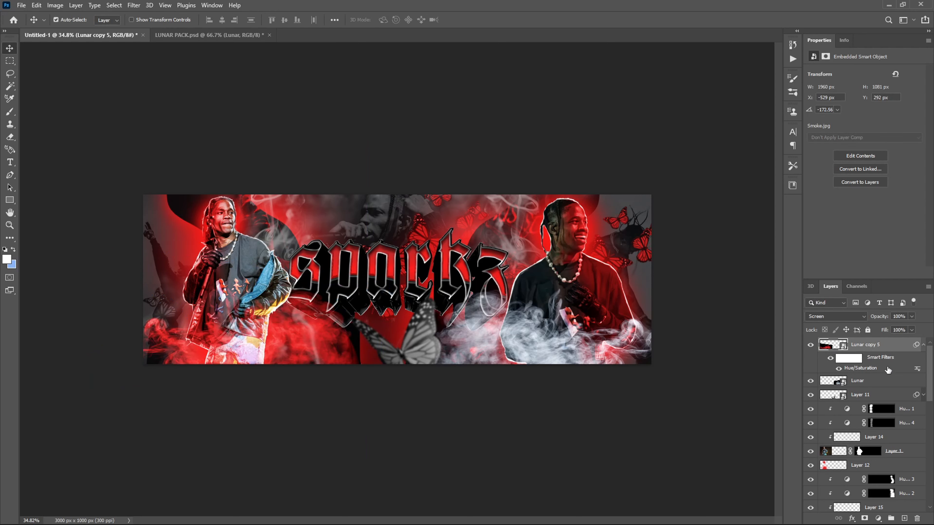
Colorize the right figure's smoke red with hue 0, saturation 86 and lightness -20
{"action": "left_click", "coordinate": [891, 382]}
{"action": "key", "text": "ctrl+u"}
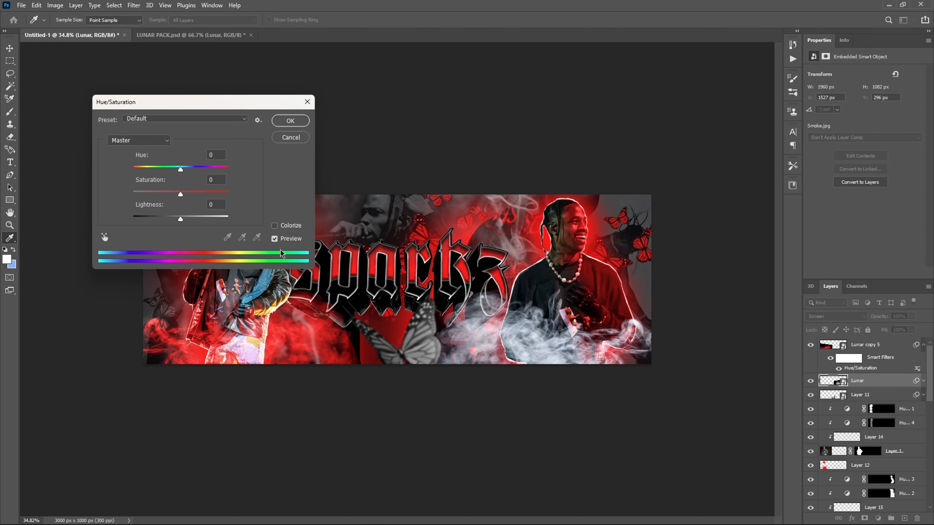
{"action": "left_click", "coordinate": [273, 226]}
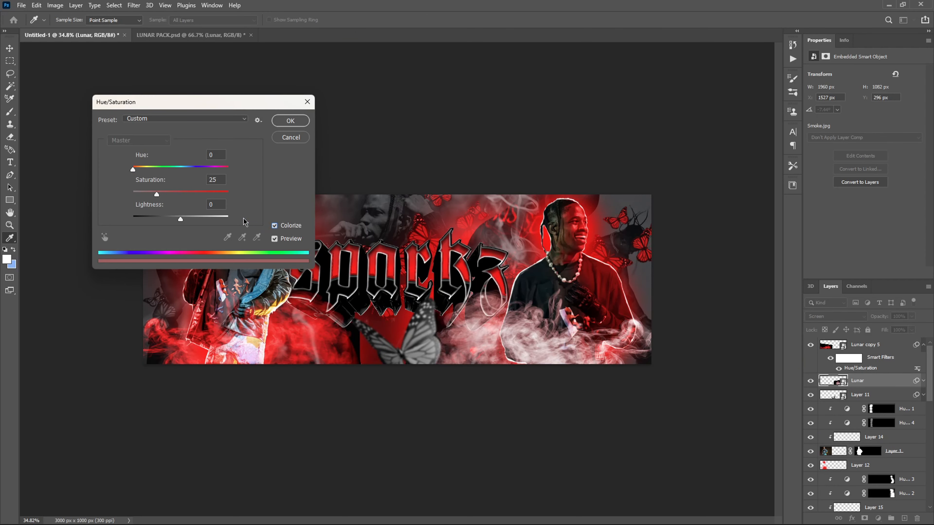
{"action": "left_click", "coordinate": [207, 192]}
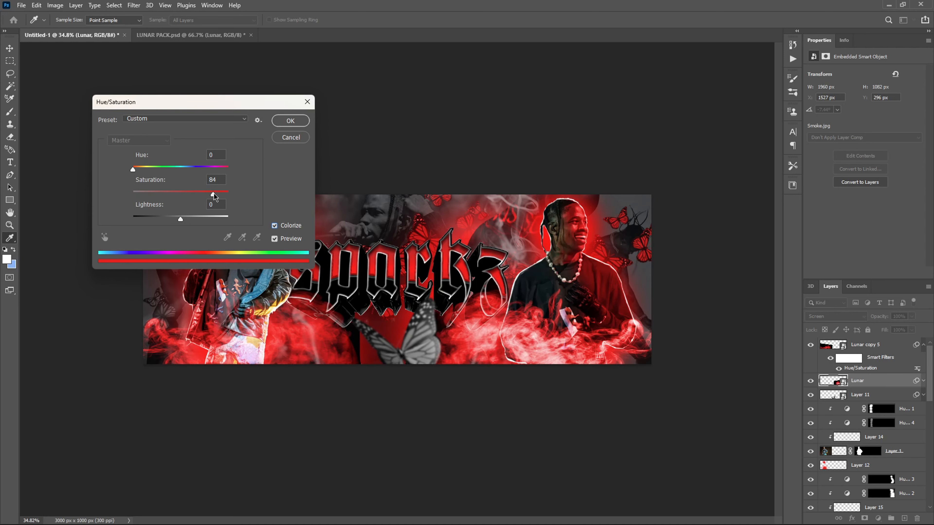
{"action": "left_click_drag", "start_coordinate": [180, 220], "coordinate": [174, 220]}
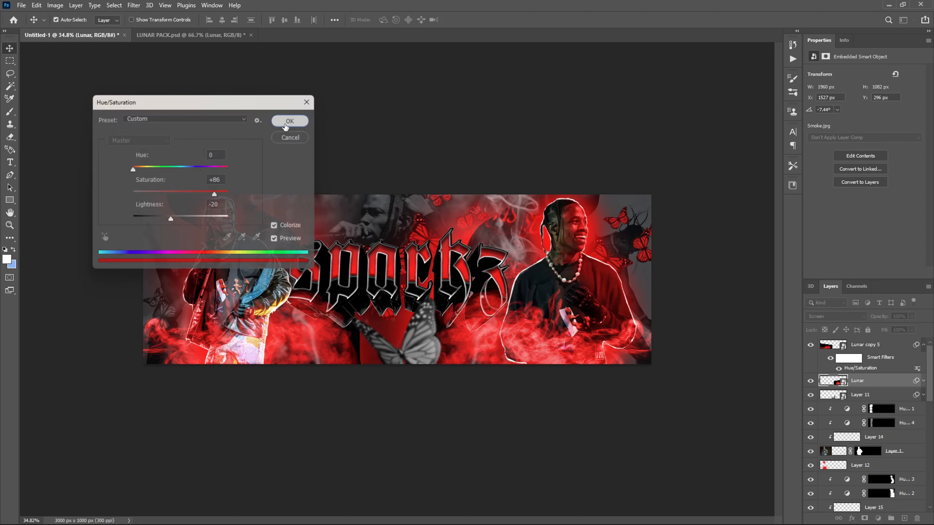
{"action": "left_click", "coordinate": [289, 121]}
Group the two red smoke layers and lower the group's opacity to 59%
{"action": "key", "text": "ctrl+g"}
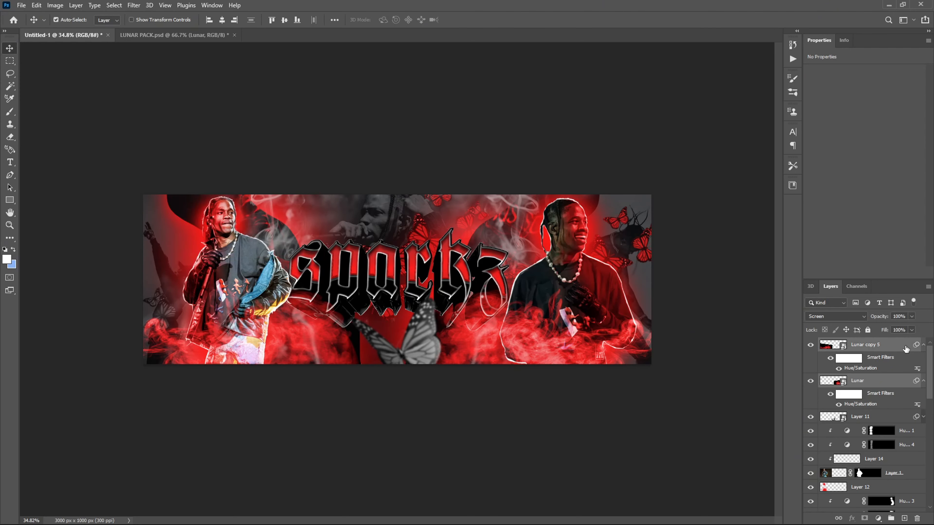
{"action": "left_click_drag", "start_coordinate": [909, 320], "coordinate": [898, 326]}
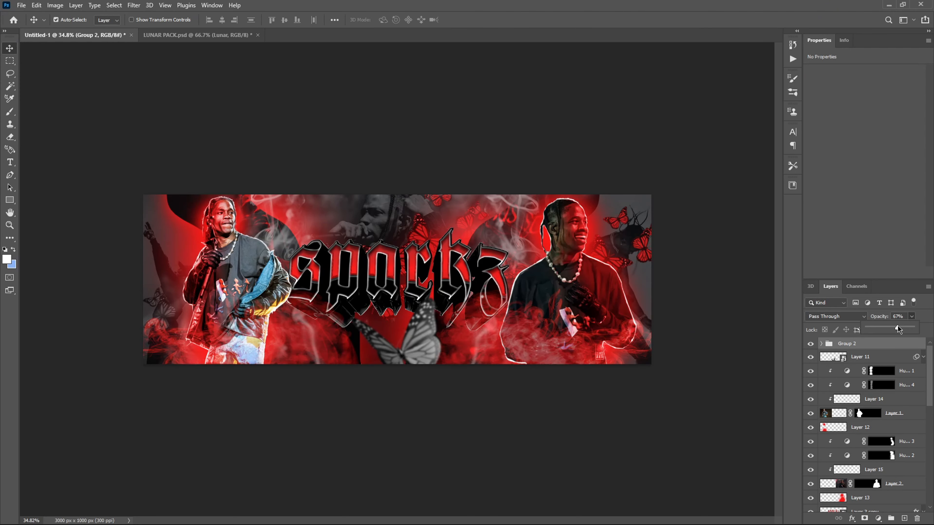
Browse the PNG's folder of LUNAR PACK.psd, previewing its images, and select the metal chain layer
{"action": "key", "text": "ctrl+Tab"}
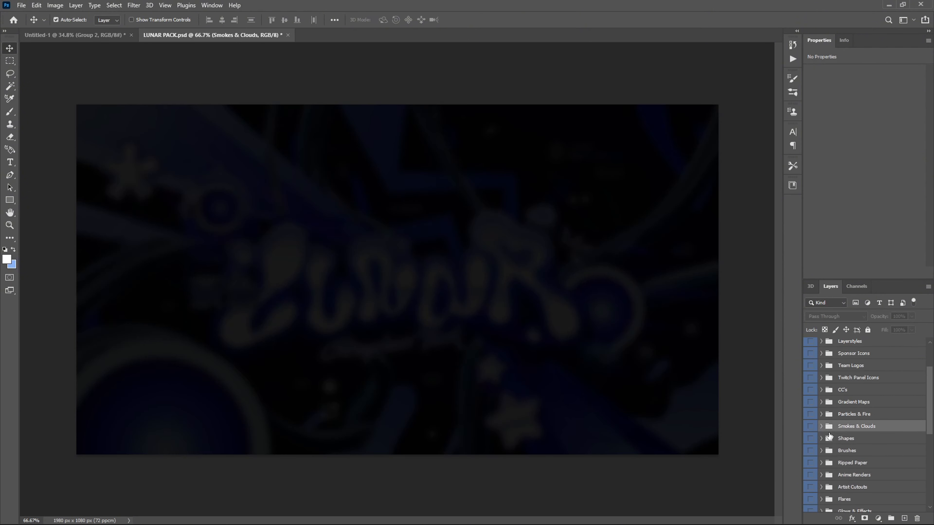
{"action": "scroll", "coordinate": [838, 445], "scroll_direction": "down", "scroll_amount": 6}
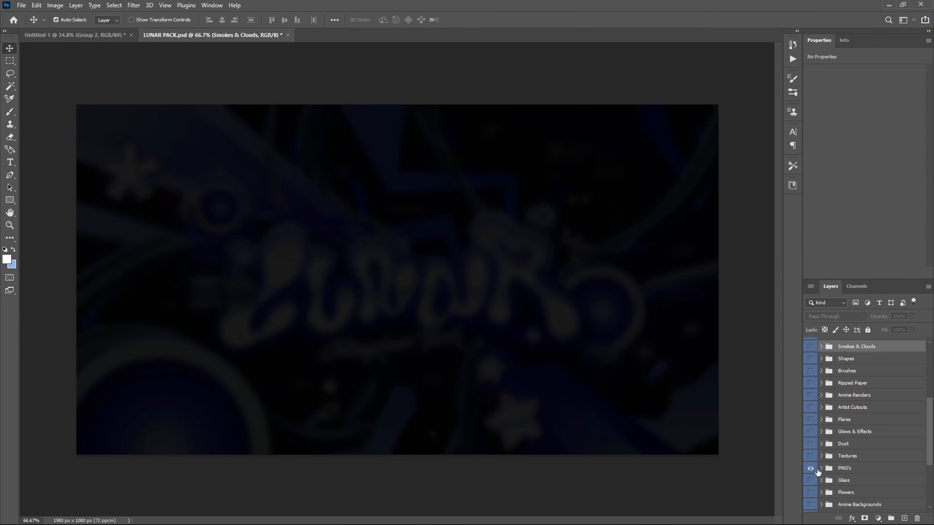
{"action": "left_click", "coordinate": [821, 468]}
{"action": "left_click", "coordinate": [811, 365]}
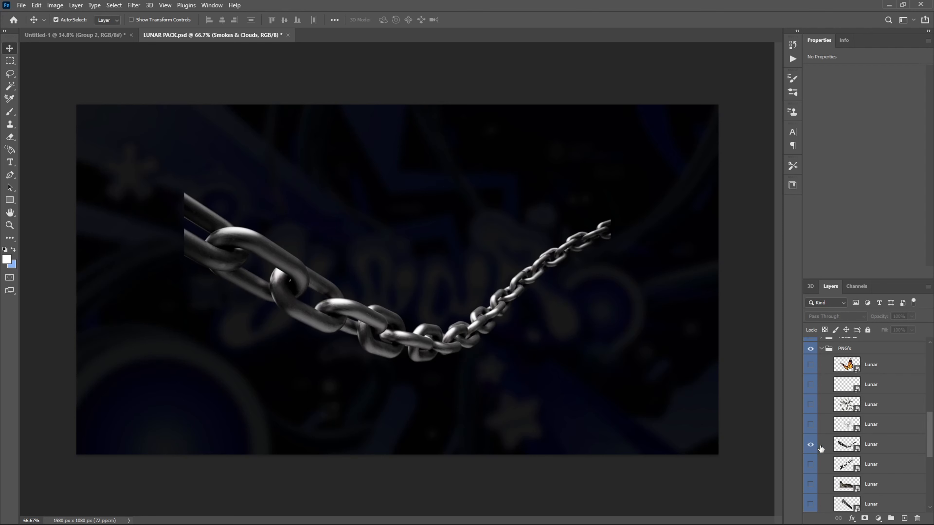
{"action": "left_click", "coordinate": [816, 409]}
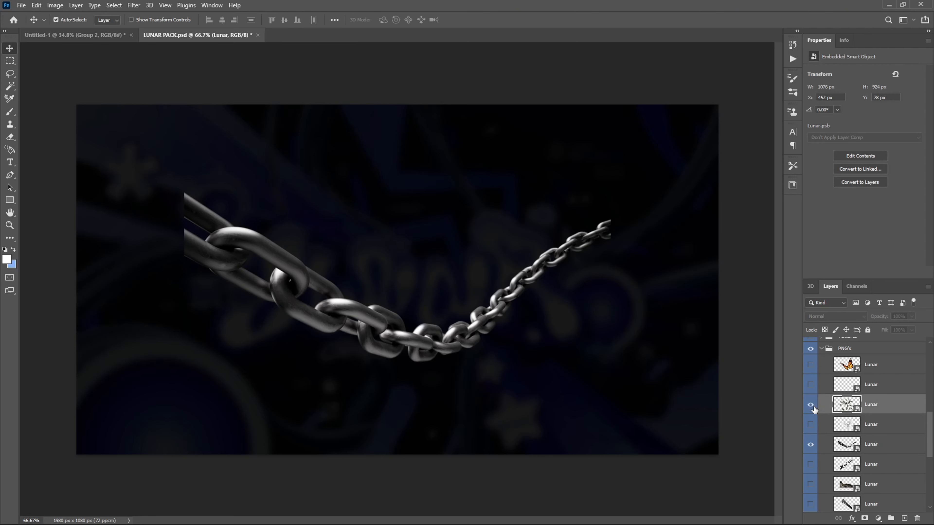
{"action": "left_click", "coordinate": [811, 404]}
{"action": "left_click", "coordinate": [811, 424]}
{"action": "left_click", "coordinate": [811, 424]}
{"action": "left_click", "coordinate": [824, 444]}
Return to the banner and paste the metal chain directly above the Gradient Map 1 layer
{"action": "left_click", "coordinate": [73, 35]}
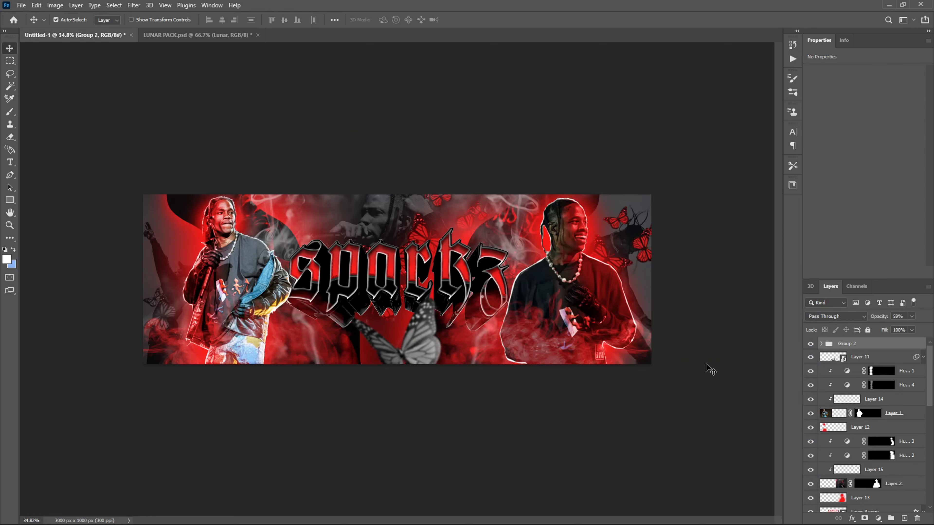
{"action": "scroll", "coordinate": [883, 423], "scroll_direction": "down", "scroll_amount": 10}
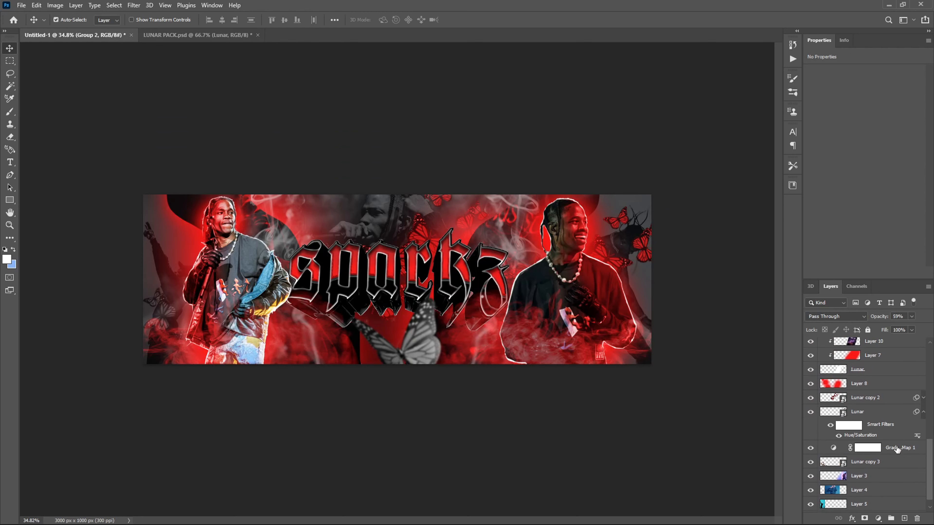
{"action": "scroll", "coordinate": [897, 449], "scroll_direction": "down", "scroll_amount": 1}
{"action": "left_click", "coordinate": [895, 436]}
{"action": "key", "text": "ctrl+v"}
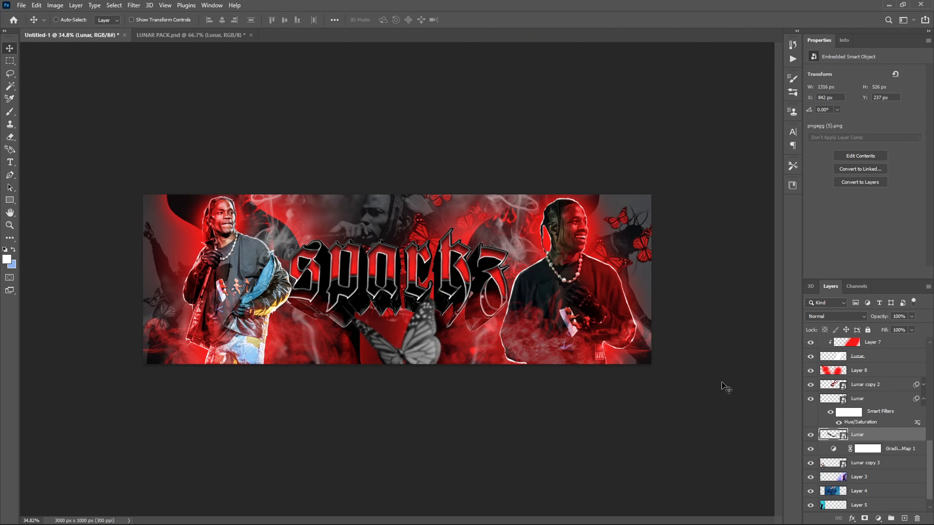
Scale the chain to about 236%, rotate it 9.84° and position it along the banner's upper middle behind the text
{"action": "key", "text": "ctrl+t"}
{"action": "left_click_drag", "start_coordinate": [507, 333], "coordinate": [694, 420]}
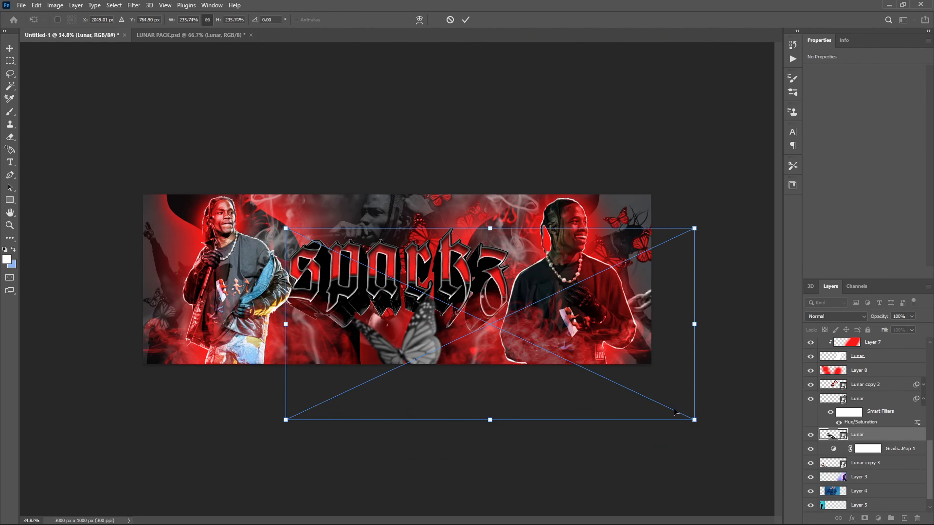
{"action": "left_click_drag", "start_coordinate": [604, 374], "coordinate": [450, 245]}
{"action": "left_click_drag", "start_coordinate": [562, 81], "coordinate": [588, 126]}
{"action": "left_click_drag", "start_coordinate": [457, 228], "coordinate": [421, 240]}
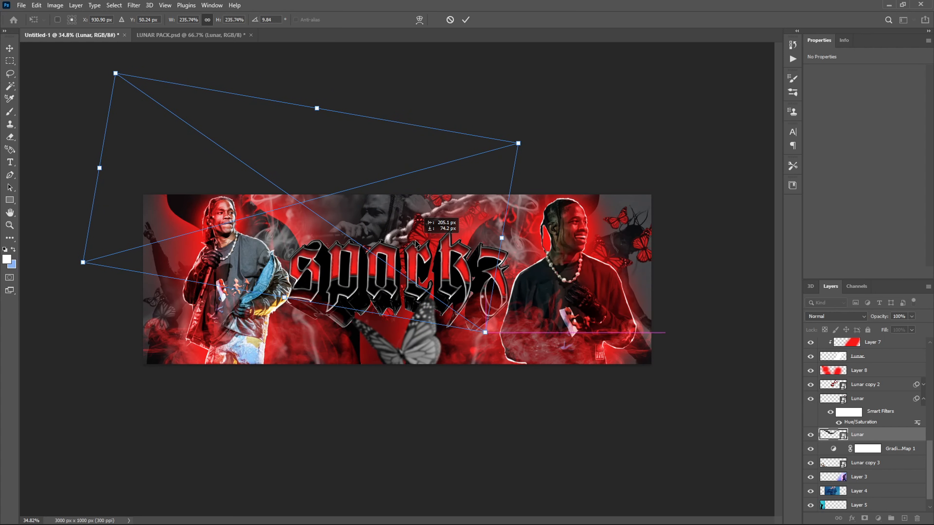
Duplicate the chain, rotate the copy to 17.43° and place it behind the left figure at the banner's upper left
{"action": "left_click", "coordinate": [875, 438]}
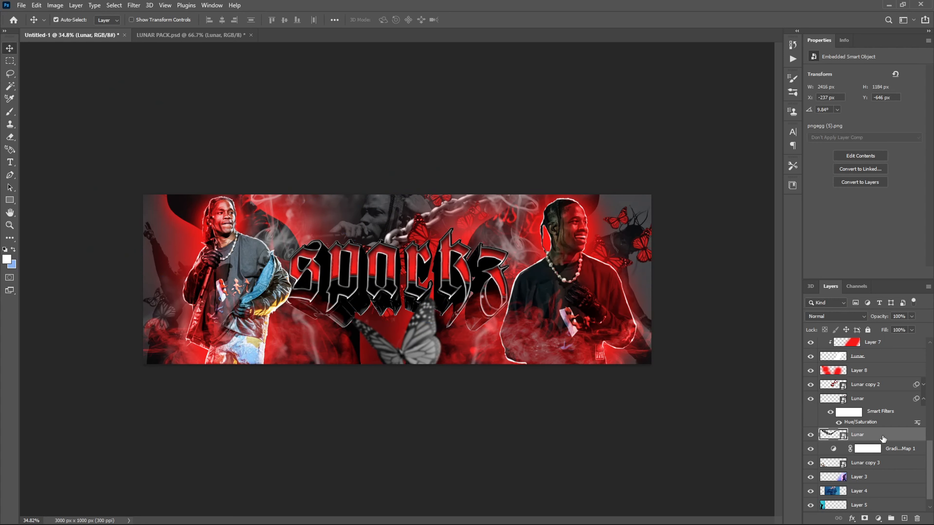
{"action": "key", "text": "ctrl+j"}
{"action": "key", "text": "ctrl+t"}
{"action": "left_click_drag", "start_coordinate": [406, 254], "coordinate": [311, 283]}
{"action": "left_click_drag", "start_coordinate": [366, 252], "coordinate": [379, 267]}
{"action": "left_click_drag", "start_coordinate": [494, 174], "coordinate": [519, 193]}
{"action": "left_click_drag", "start_coordinate": [343, 263], "coordinate": [342, 263]}
{"action": "key", "text": "Return"}
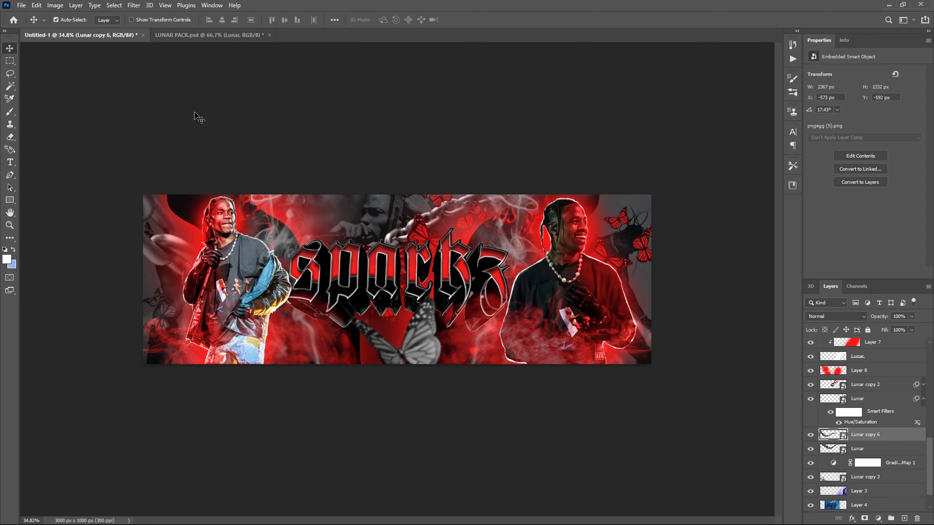
Preview the remaining PNG's images in LUNAR PACK.psd, including the moon, then hide the chain and collapse the folder
{"action": "left_click", "coordinate": [210, 35]}
{"action": "scroll", "coordinate": [844, 436], "scroll_direction": "down", "scroll_amount": 2}
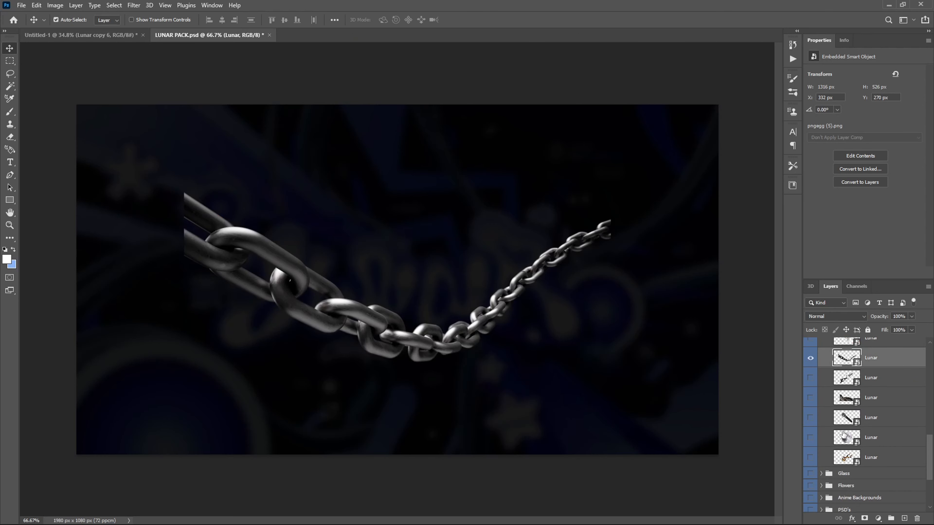
{"action": "left_click", "coordinate": [813, 418]}
{"action": "left_click", "coordinate": [813, 419]}
{"action": "left_click", "coordinate": [809, 438]}
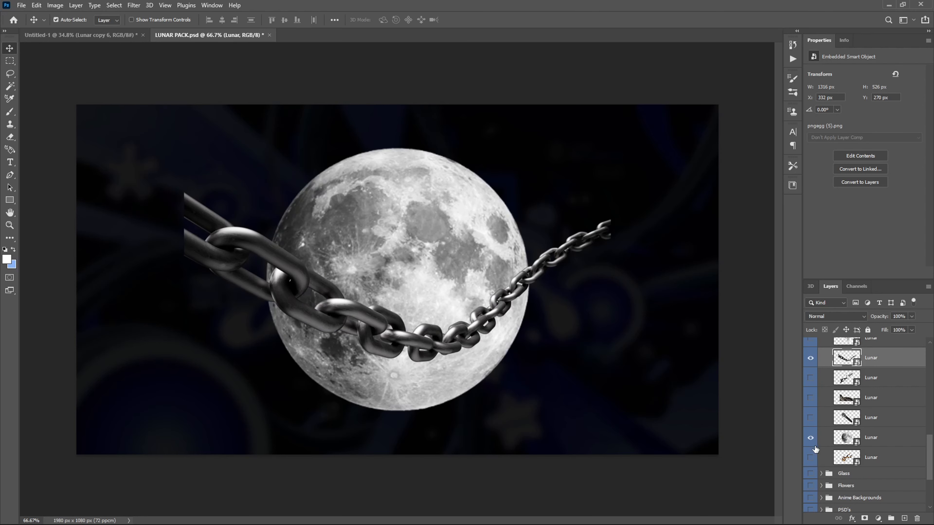
{"action": "left_click", "coordinate": [811, 437]}
{"action": "scroll", "coordinate": [818, 432], "scroll_direction": "up", "scroll_amount": 2}
{"action": "left_click", "coordinate": [812, 418]}
{"action": "scroll", "coordinate": [815, 415], "scroll_direction": "up", "scroll_amount": 3}
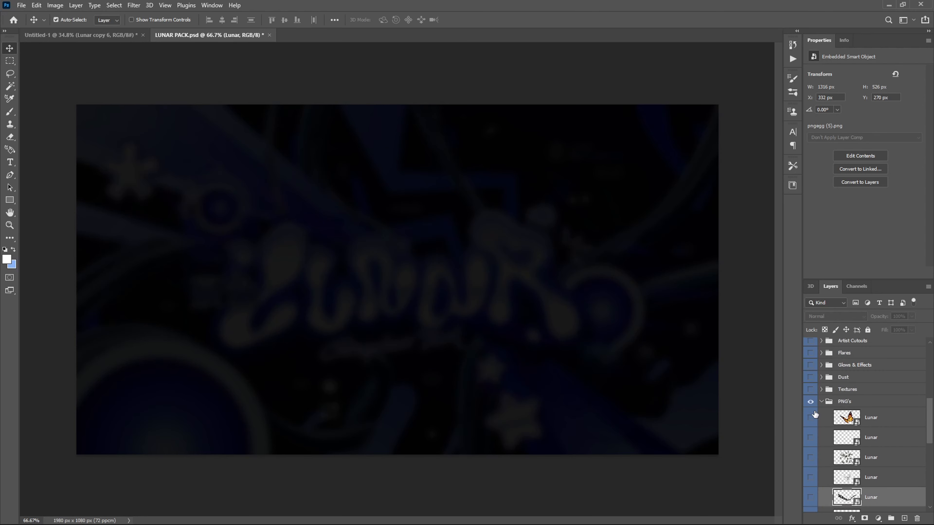
{"action": "left_click", "coordinate": [820, 402]}
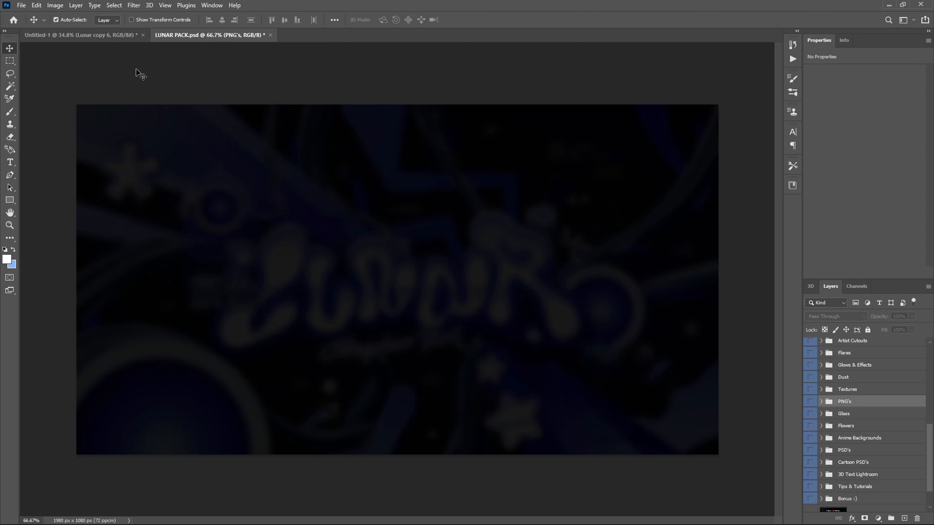
Return to the banner and convert the sparkzz3d, sparkzz3d copy and Layer 3 copy layers into one smart object
{"action": "left_click", "coordinate": [105, 36]}
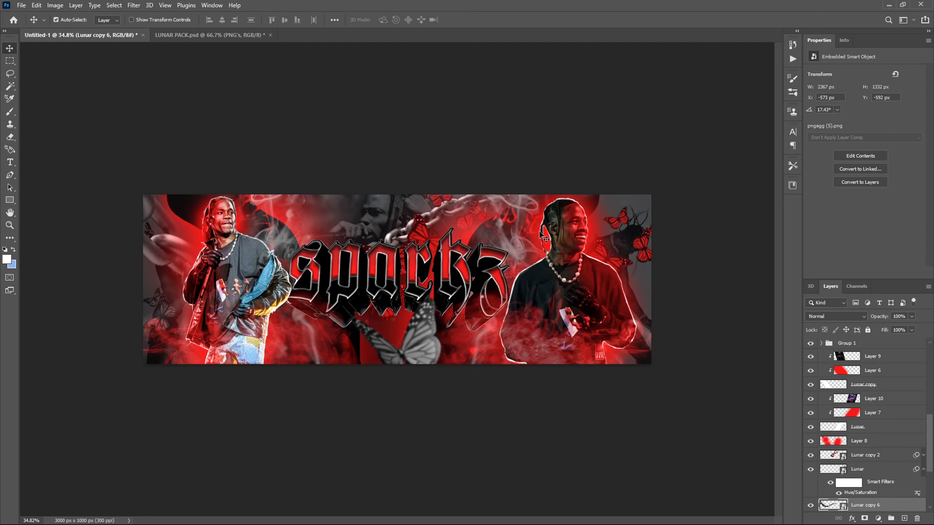
{"action": "left_click", "coordinate": [442, 290]}
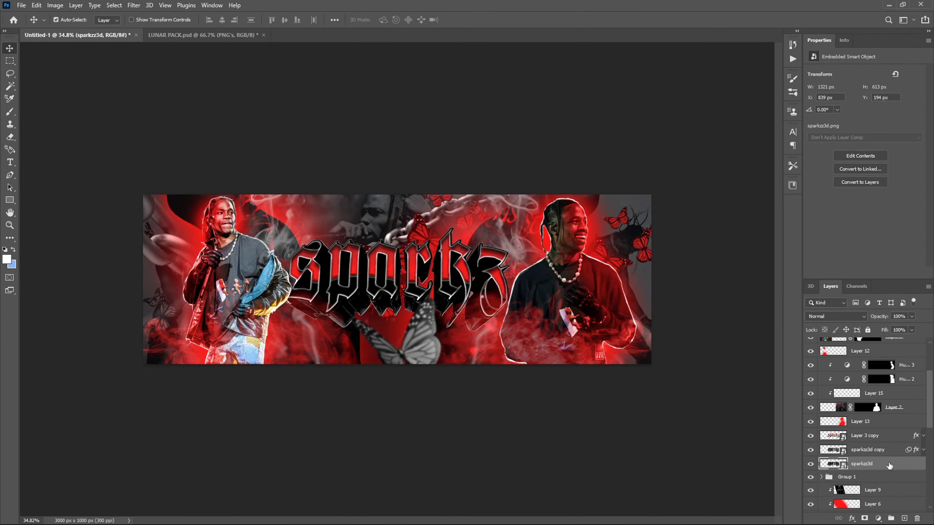
{"action": "scroll", "coordinate": [868, 438], "scroll_direction": "down", "scroll_amount": 2}
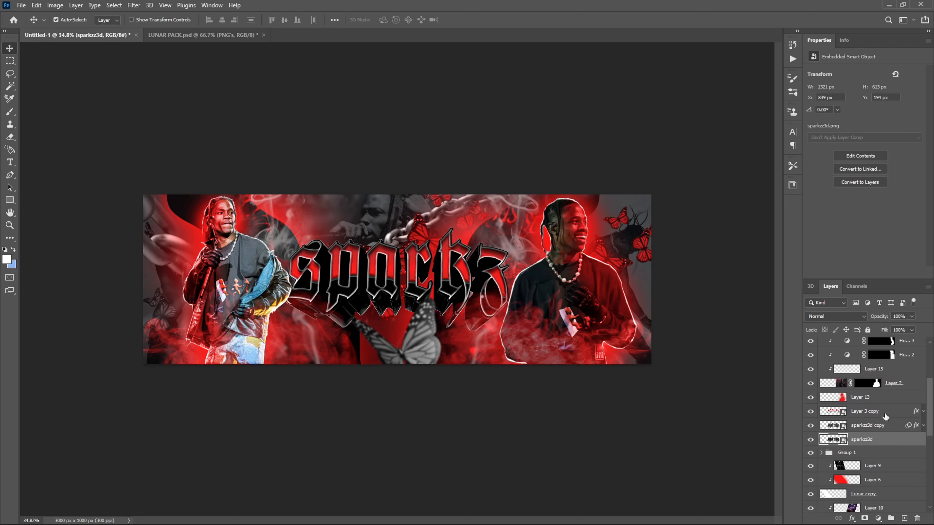
{"action": "left_click", "coordinate": [885, 416], "text": "shift"}
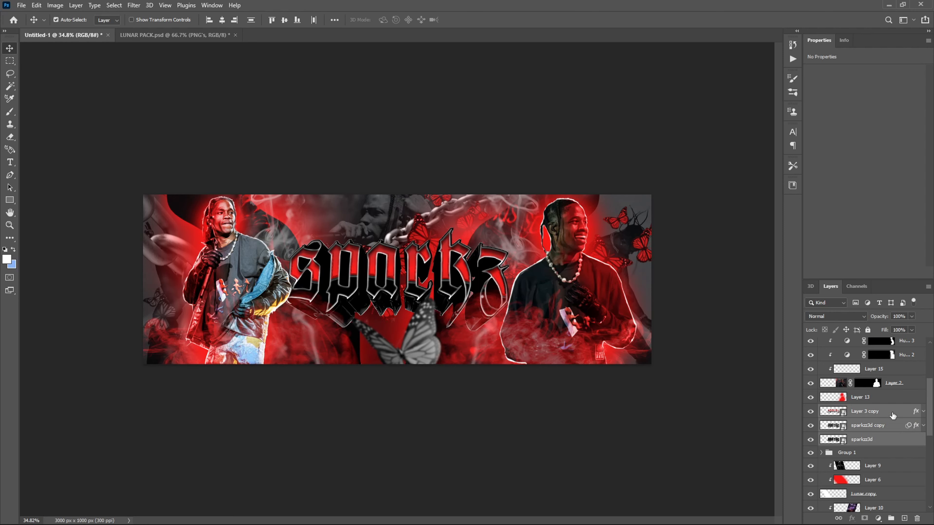
{"action": "right_click", "coordinate": [879, 417]}
{"action": "left_click", "coordinate": [782, 196]}
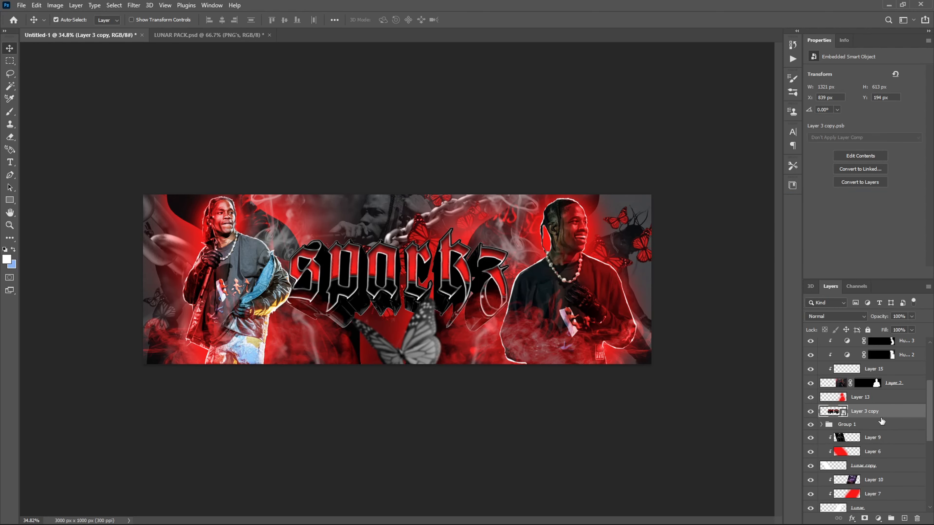
Duplicate the sparkz text, shrink the copy to about 586 × 454 px, rotate it 32.74° and place it behind the right figure's shoulder
{"action": "key", "text": "ctrl+j"}
{"action": "key", "text": "ctrl+t"}
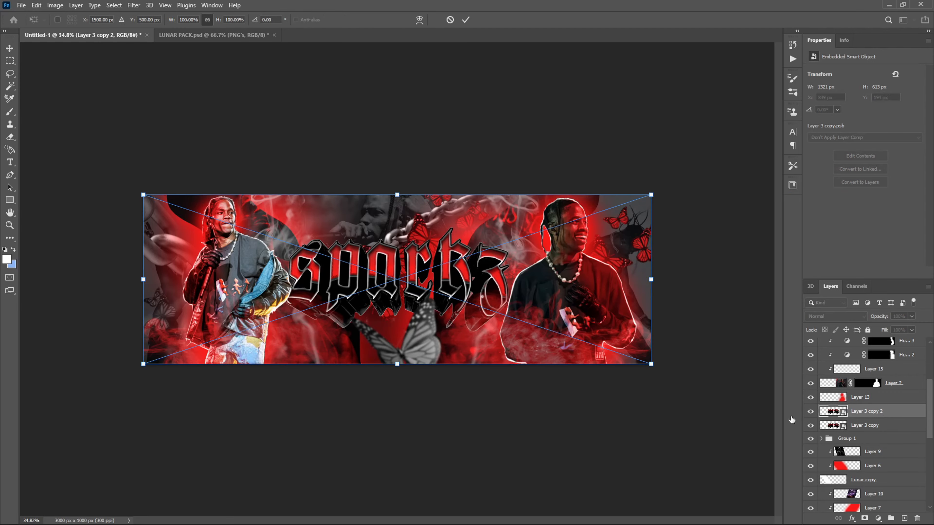
{"action": "mouse_move", "coordinate": [481, 296]}
{"action": "left_mouse_down"}
{"action": "mouse_move", "coordinate": [541, 310]}
{"action": "mouse_move", "coordinate": [435, 353]}
{"action": "mouse_move", "coordinate": [428, 250]}
{"action": "mouse_move", "coordinate": [479, 274]}
{"action": "mouse_move", "coordinate": [475, 300]}
{"action": "left_mouse_up"}
{"action": "left_click_drag", "start_coordinate": [644, 199], "coordinate": [451, 264]}
{"action": "left_click_drag", "start_coordinate": [357, 330], "coordinate": [658, 290]}
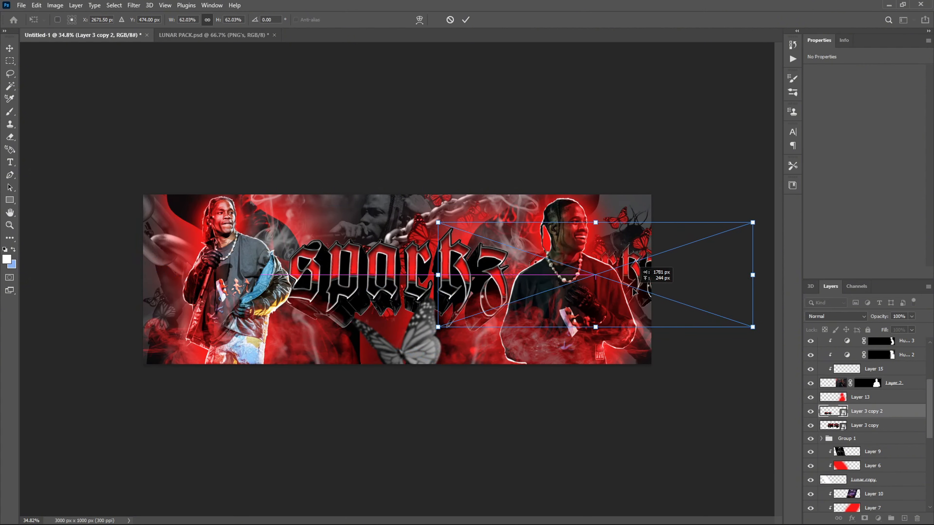
{"action": "left_click_drag", "start_coordinate": [765, 206], "coordinate": [674, 282]}
{"action": "left_click_drag", "start_coordinate": [586, 296], "coordinate": [643, 290]}
{"action": "left_click_drag", "start_coordinate": [761, 269], "coordinate": [760, 291]}
{"action": "key", "text": "Return"}
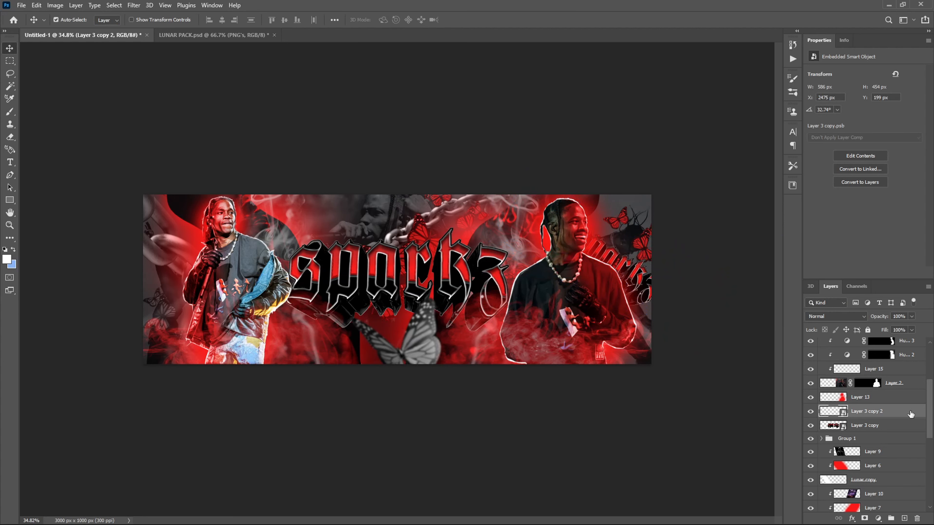
Duplicate the small rotated text and apply the Chrome filter with Detail 6 and Smoothness 2 to the copy
{"action": "key", "text": "ctrl+j"}
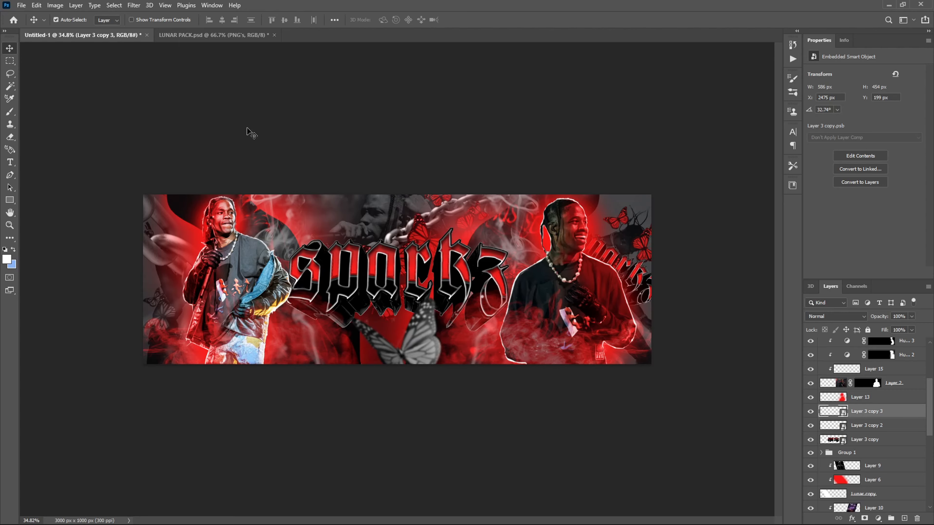
{"action": "left_click", "coordinate": [133, 5]}
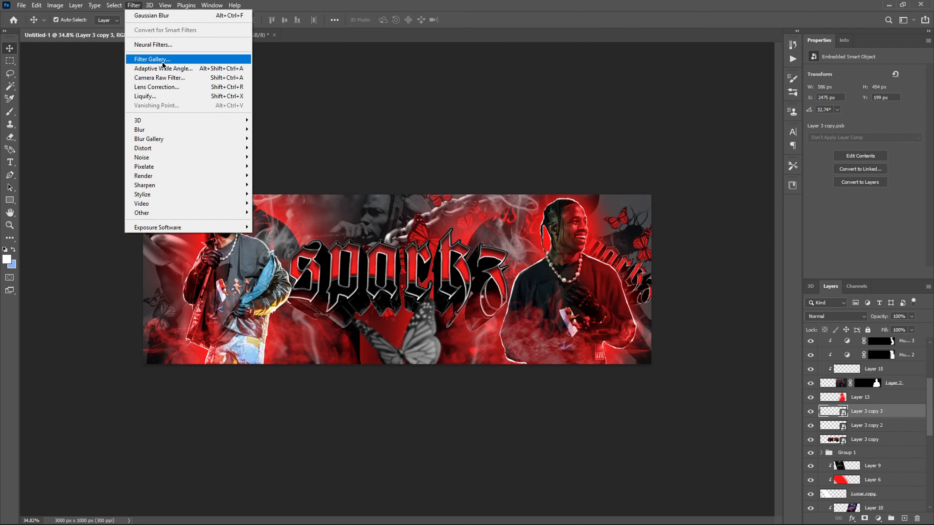
{"action": "left_click", "coordinate": [147, 59]}
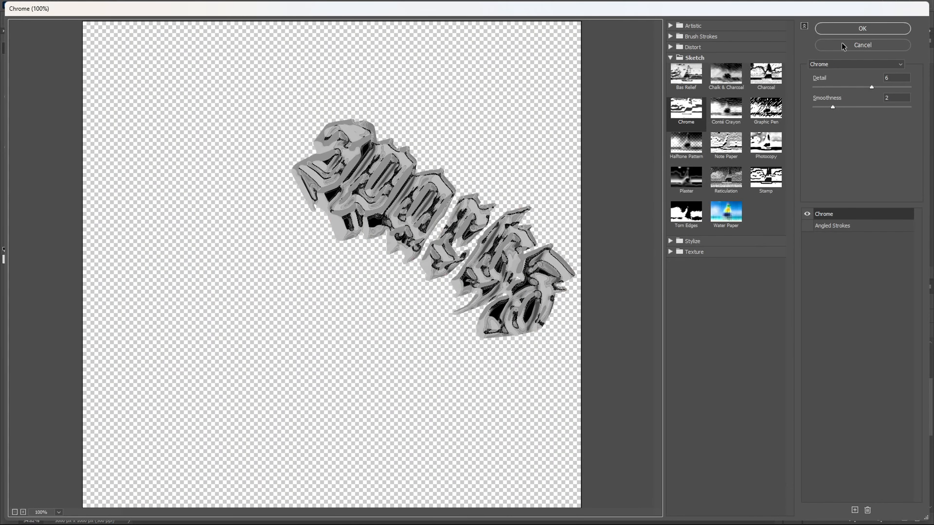
{"action": "left_click", "coordinate": [842, 30]}
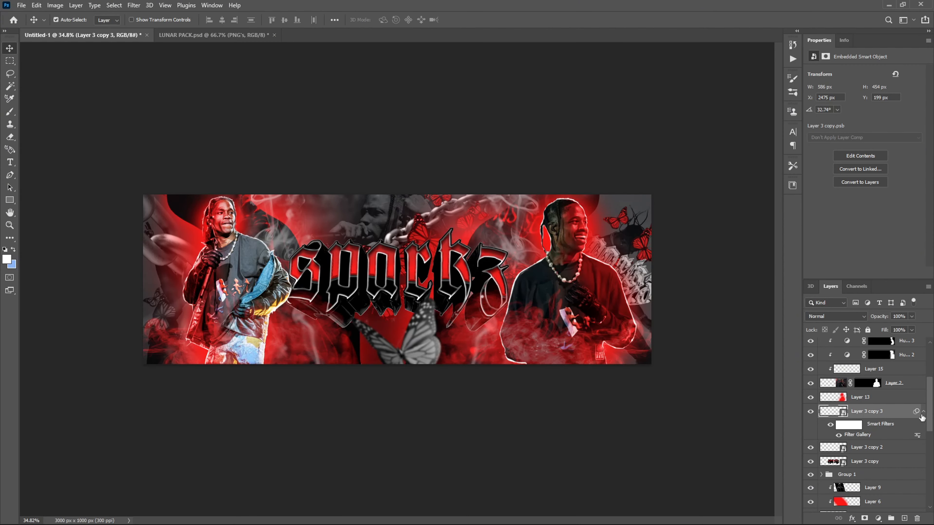
{"action": "left_click", "coordinate": [923, 411]}
Set the chrome text copy's blend mode to Saturation and merge it with the Layer 3 copy 2 layer
{"action": "left_click", "coordinate": [835, 318]}
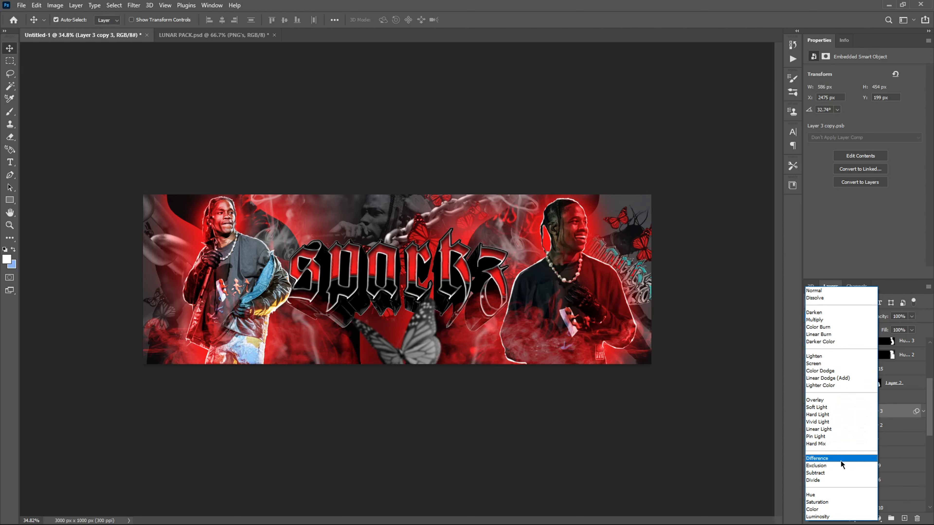
{"action": "left_click", "coordinate": [819, 502]}
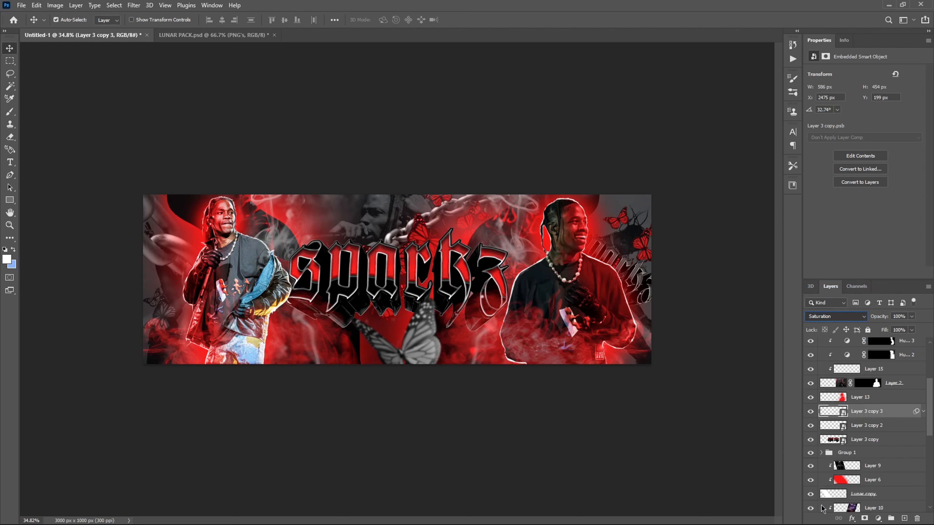
{"action": "left_click", "coordinate": [891, 430], "text": "shift"}
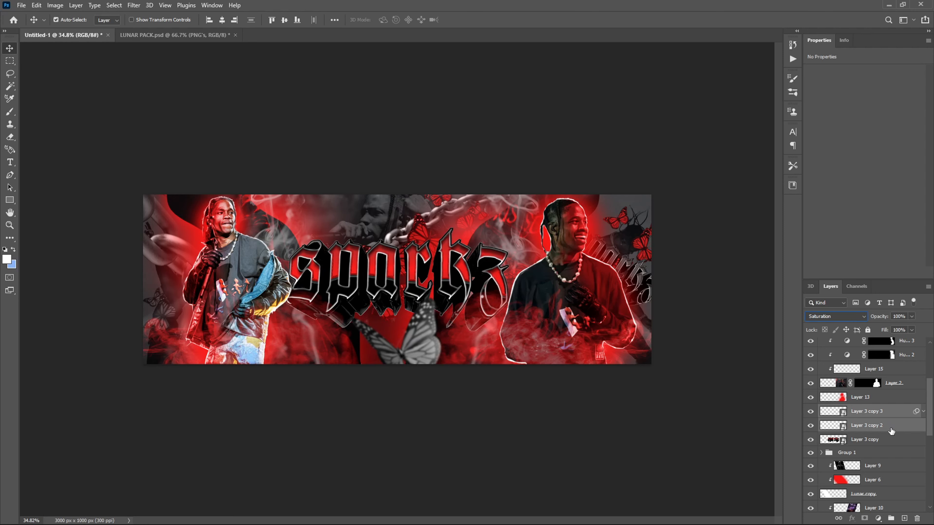
{"action": "key", "text": "ctrl+e"}
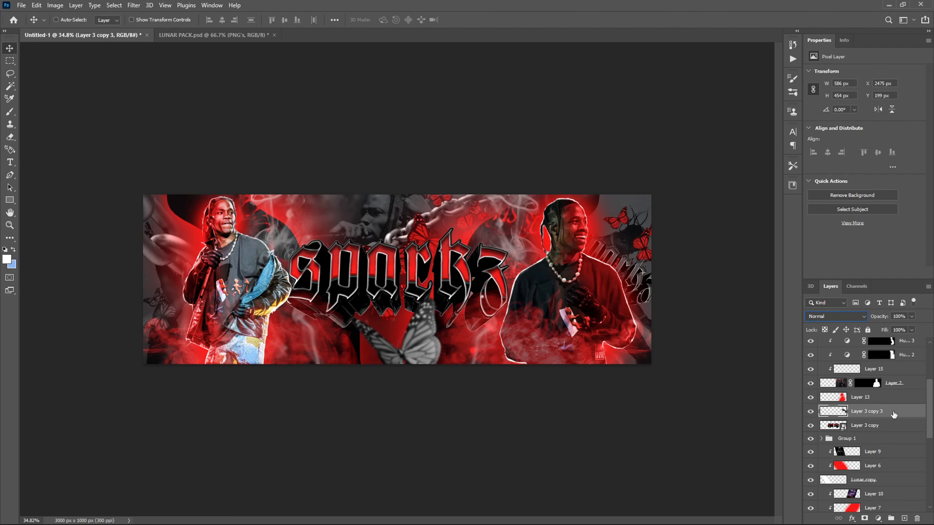
Duplicate the merged small text, rotate the copy counter-clockwise and enlarge it slightly behind the left figure at the banner's left edge
{"action": "key", "text": "ctrl+j"}
{"action": "key", "text": "ctrl+t"}
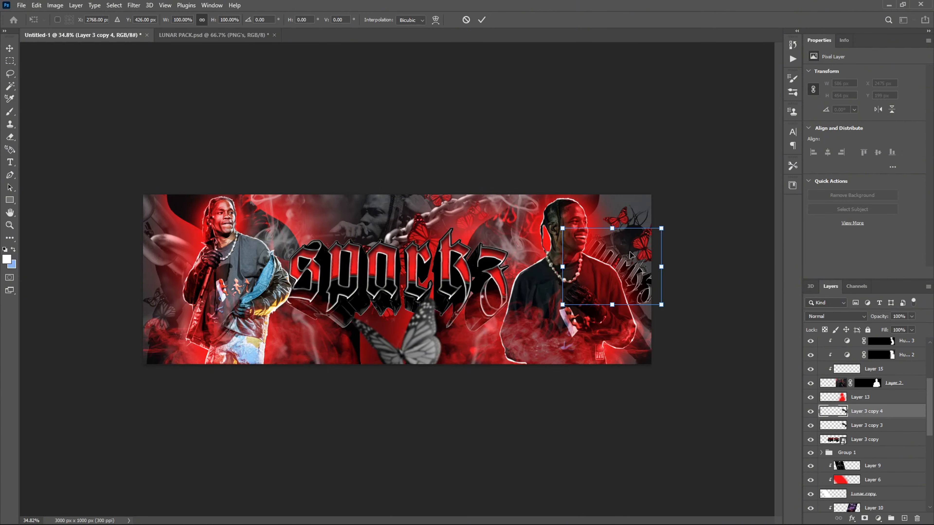
{"action": "left_click_drag", "start_coordinate": [620, 258], "coordinate": [220, 275]}
{"action": "left_click_drag", "start_coordinate": [264, 231], "coordinate": [172, 185]}
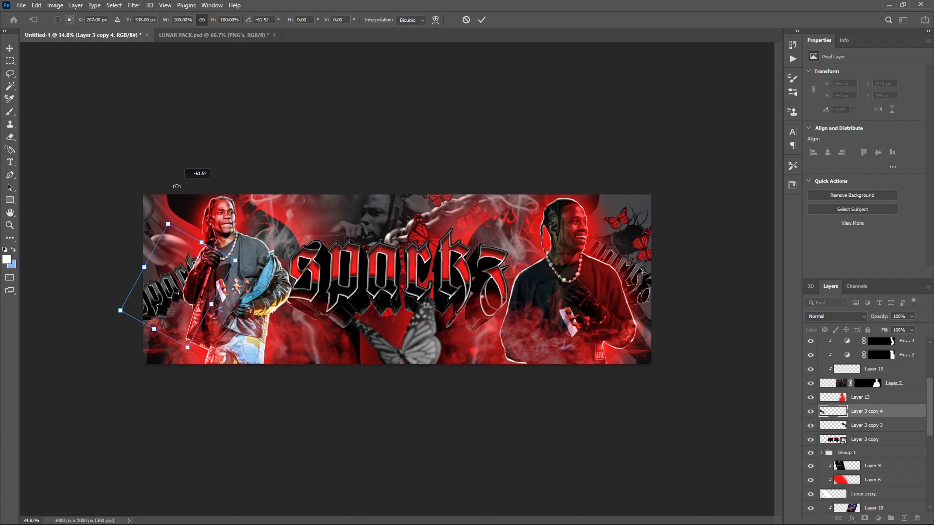
{"action": "left_click_drag", "start_coordinate": [168, 225], "coordinate": [162, 192]}
{"action": "left_click_drag", "start_coordinate": [180, 254], "coordinate": [188, 261]}
Move the left text copy directly below the Gradient Map 1 layer and adjust its position beside the left figure
{"action": "left_click_drag", "start_coordinate": [877, 416], "coordinate": [855, 422]}
{"action": "key", "text": "ctrl+t"}
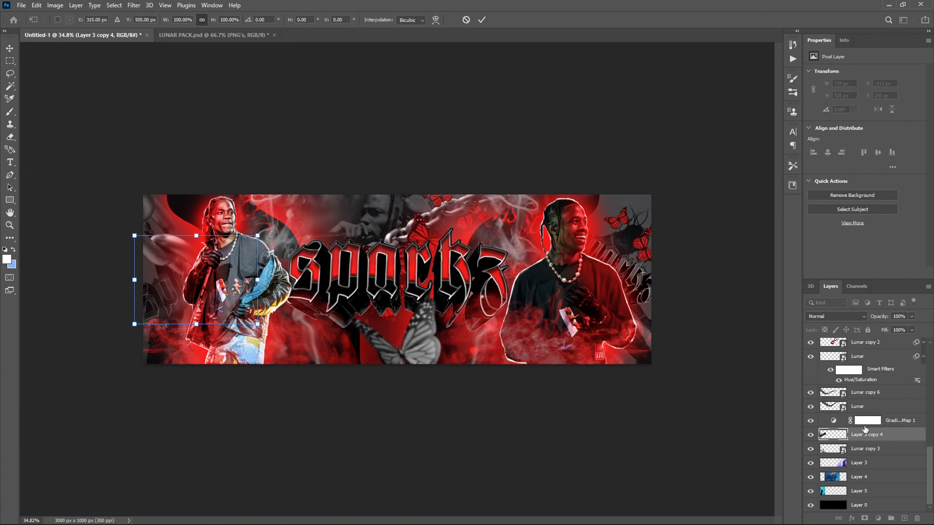
{"action": "key", "text": "Return"}
Duplicate the left text, rotate the copy 32.02° and place it along the upper edge between the left figure and the centre portrait
{"action": "key", "text": "ctrl+j"}
{"action": "key", "text": "ctrl+t"}
{"action": "left_click_drag", "start_coordinate": [189, 279], "coordinate": [321, 231]}
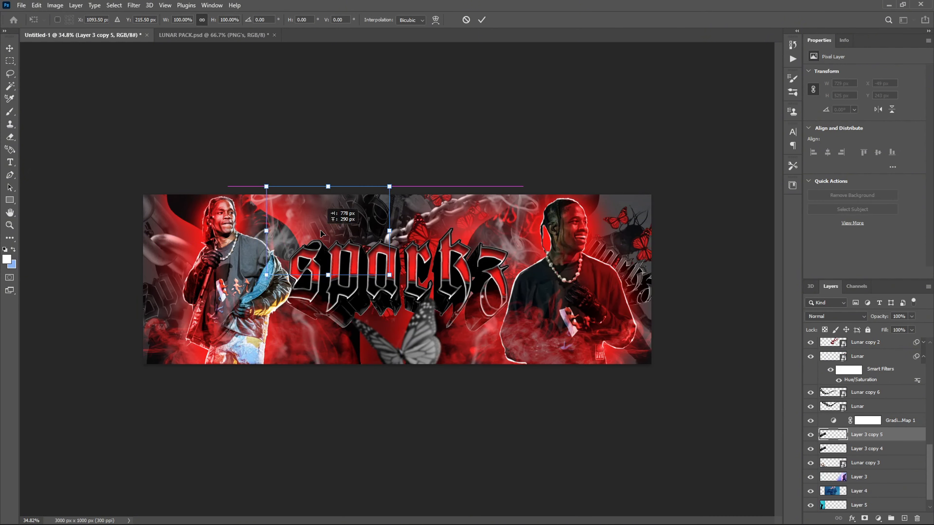
{"action": "left_click_drag", "start_coordinate": [321, 230], "coordinate": [319, 217]}
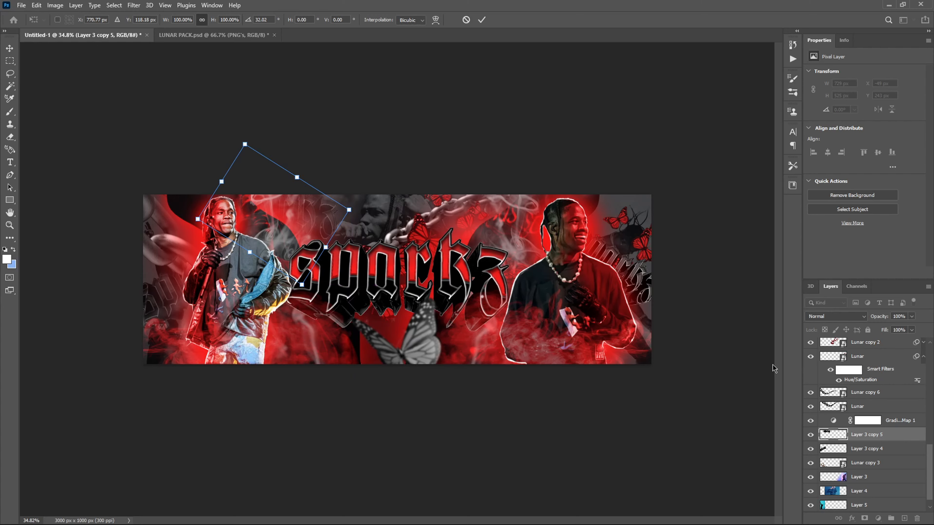
{"action": "key", "text": "Return"}
{"action": "scroll", "coordinate": [280, 202], "scroll_direction": "up", "scroll_amount": 10}
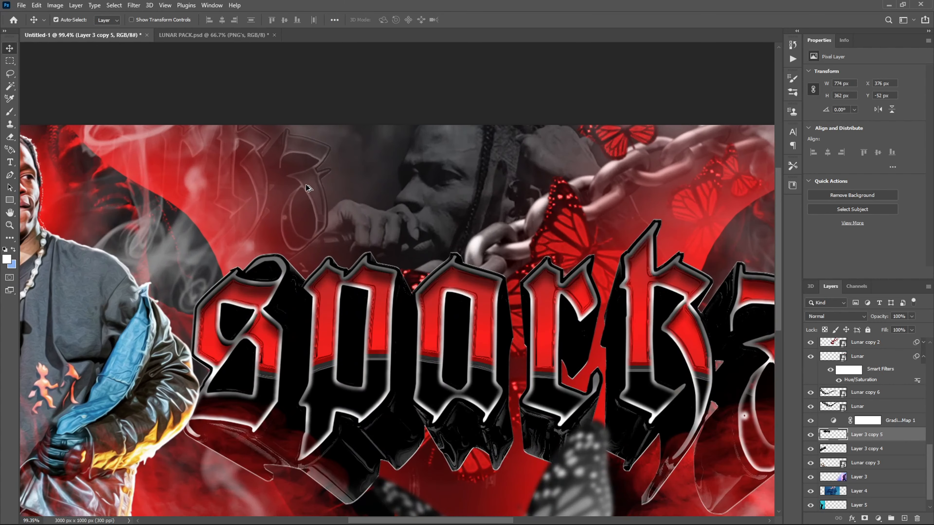
{"action": "scroll", "coordinate": [329, 199], "scroll_direction": "down", "scroll_amount": 7}
{"action": "scroll", "coordinate": [368, 250], "scroll_direction": "down", "scroll_amount": 4}
{"action": "scroll", "coordinate": [393, 289], "scroll_direction": "up", "scroll_amount": 1}
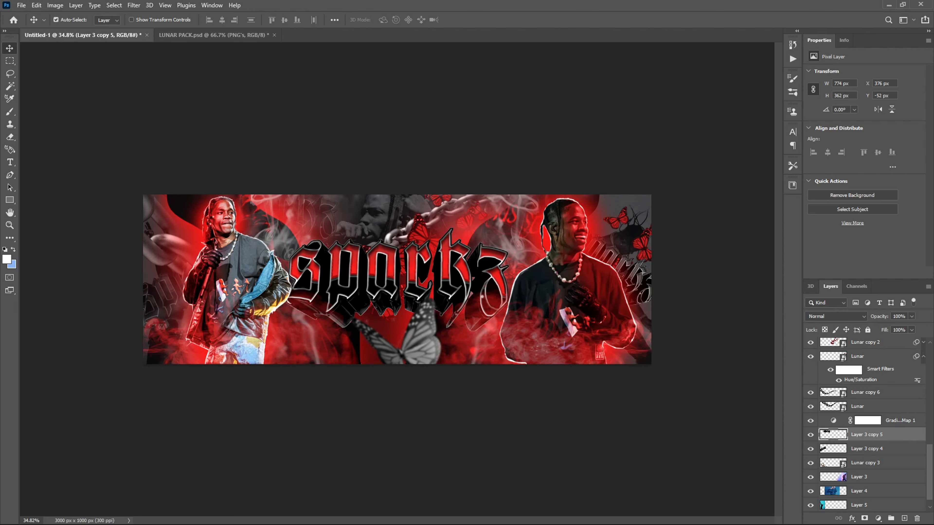
Switch to LUNAR PACK.psd, preview images in the Glows & Effects folder and copy the purple shockwave effect
{"action": "key", "text": "ctrl+Tab"}
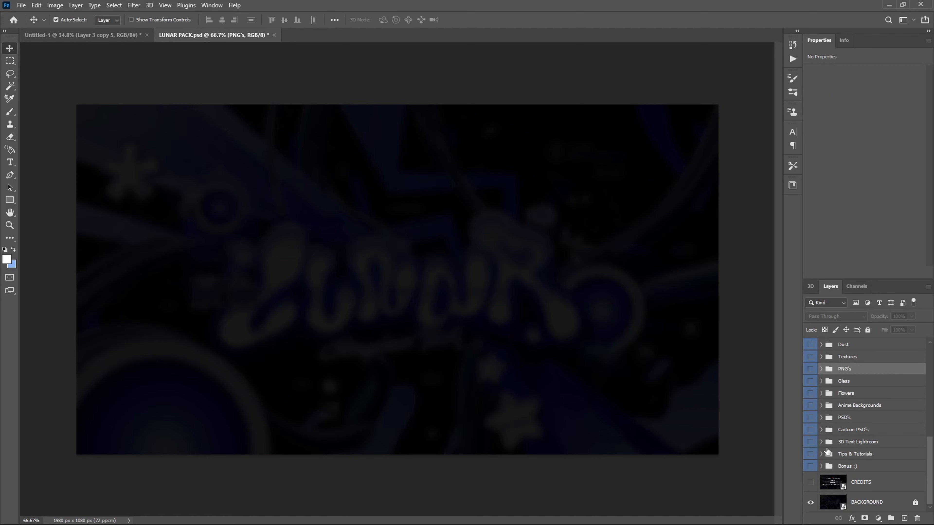
{"action": "scroll", "coordinate": [859, 414], "scroll_direction": "up", "scroll_amount": 2}
{"action": "left_click", "coordinate": [821, 372]}
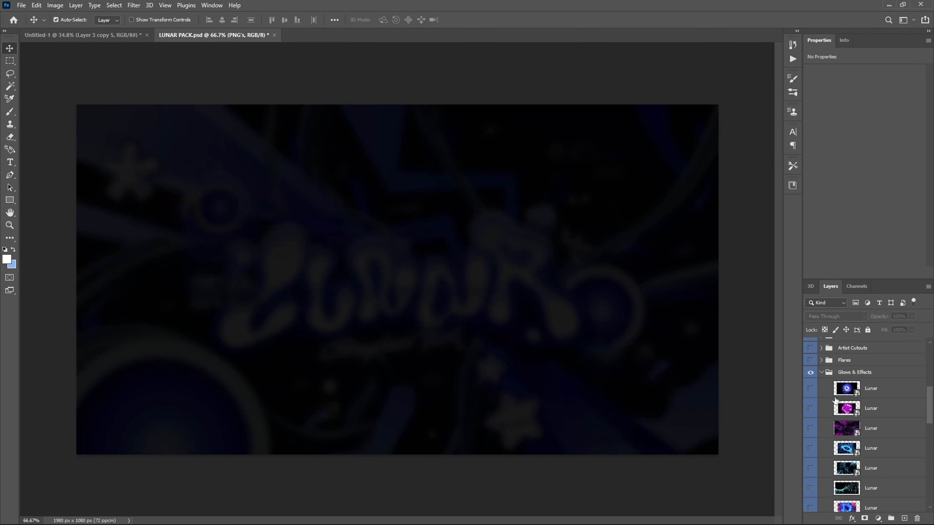
{"action": "left_click", "coordinate": [811, 428]}
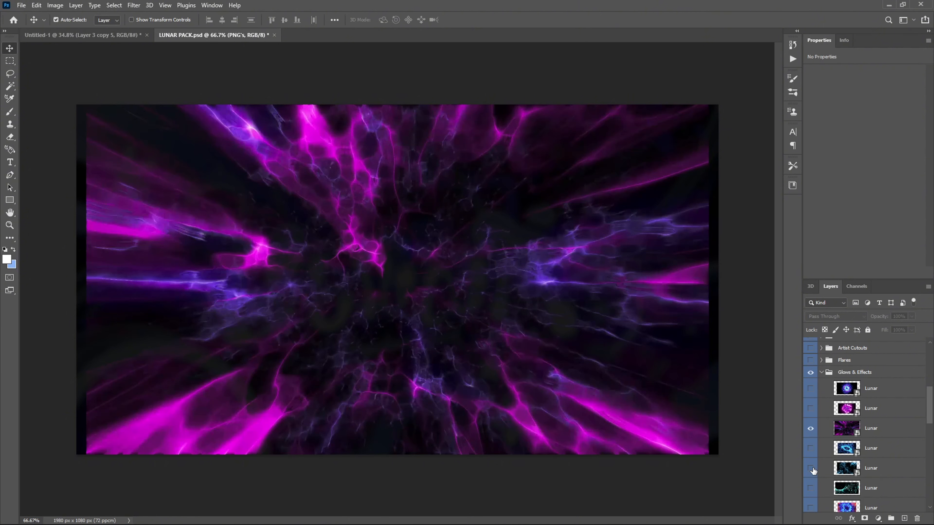
{"action": "left_click", "coordinate": [811, 429]}
{"action": "left_click", "coordinate": [810, 469]}
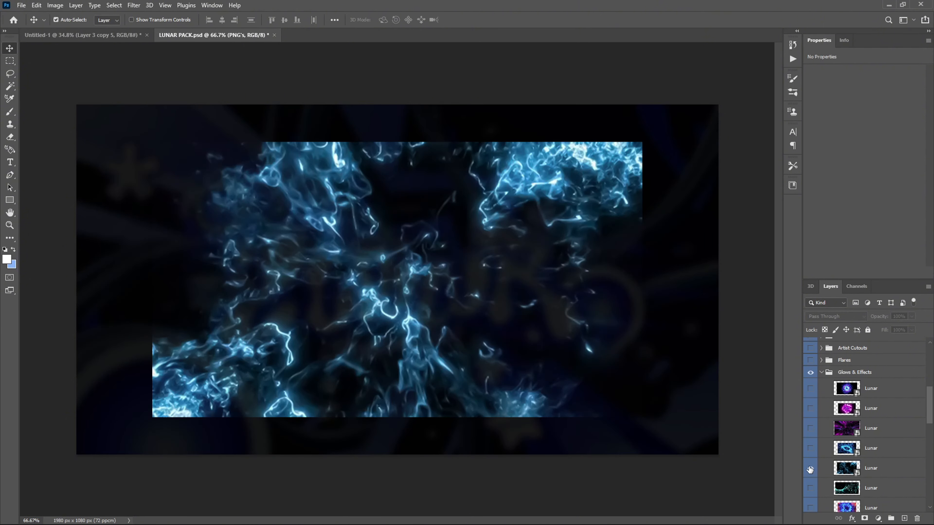
{"action": "left_click", "coordinate": [811, 469]}
{"action": "left_click", "coordinate": [810, 429]}
{"action": "left_click", "coordinate": [810, 429]}
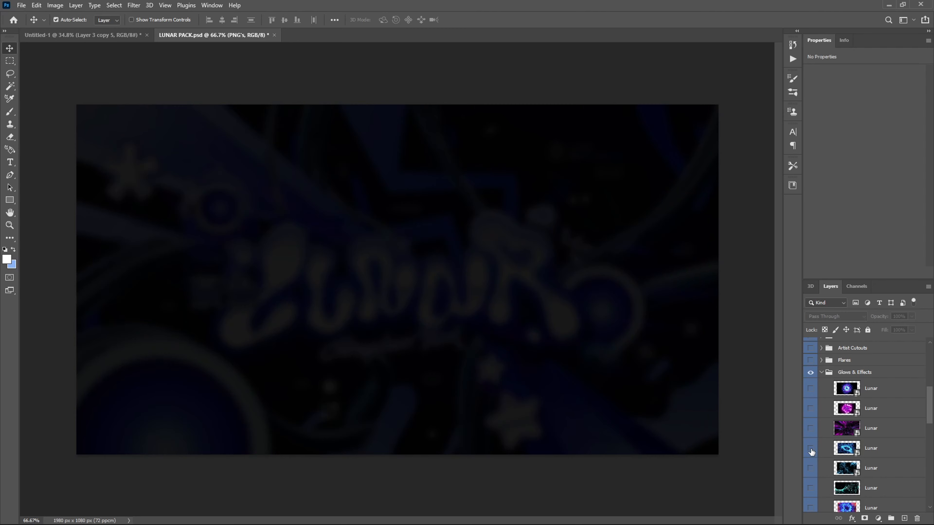
{"action": "left_click", "coordinate": [810, 469]}
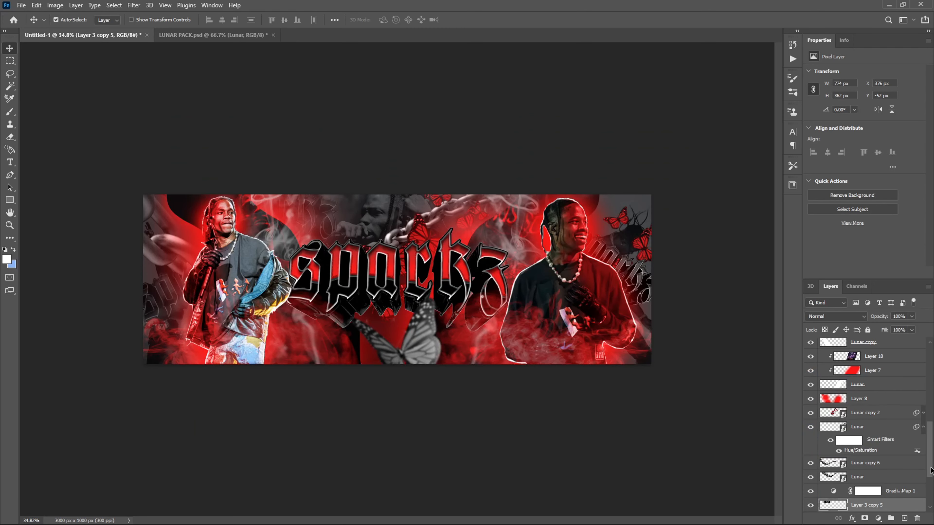
Paste the purple shockwave effect into the banner and position its layer directly below Layer 8
{"action": "scroll", "coordinate": [900, 468], "scroll_direction": "down", "scroll_amount": 2}
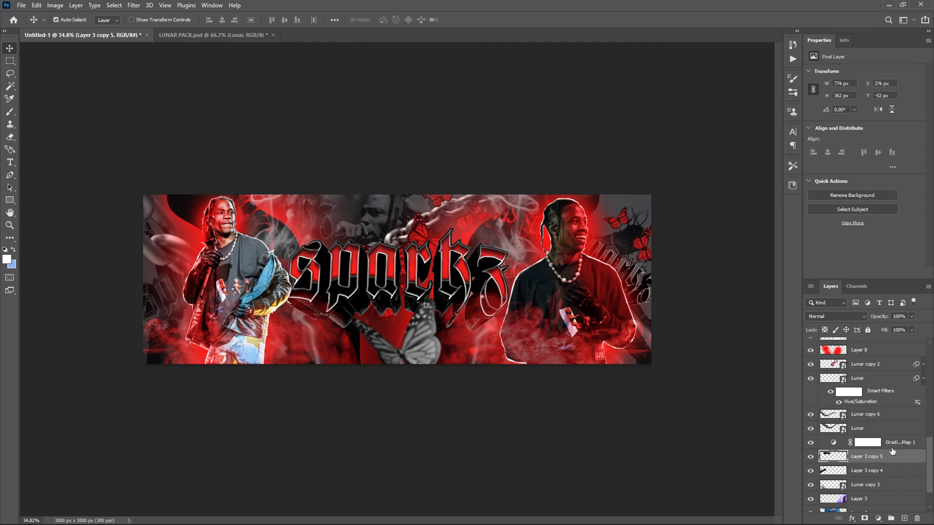
{"action": "key", "text": "ctrl+v"}
{"action": "key", "text": "ctrl+t"}
{"action": "scroll", "coordinate": [886, 475], "scroll_direction": "up", "scroll_amount": 1}
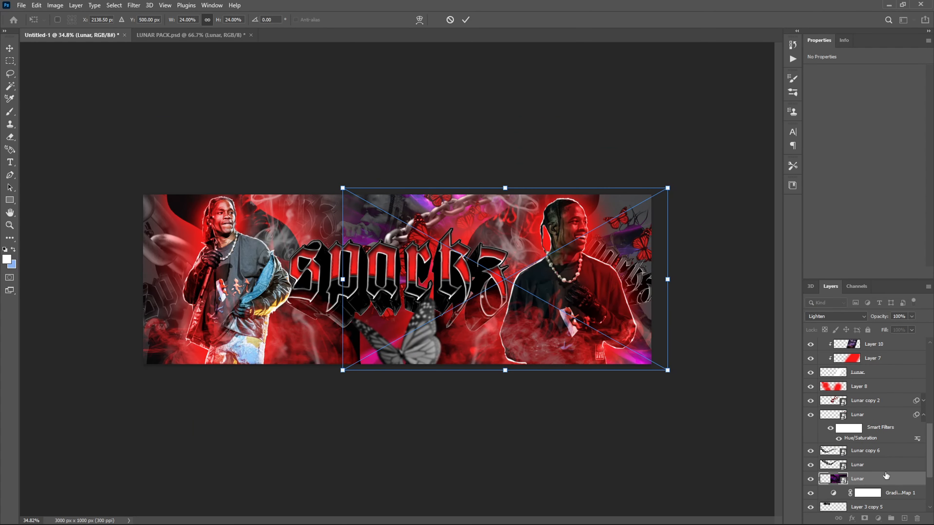
{"action": "left_click_drag", "start_coordinate": [886, 479], "coordinate": [877, 440]}
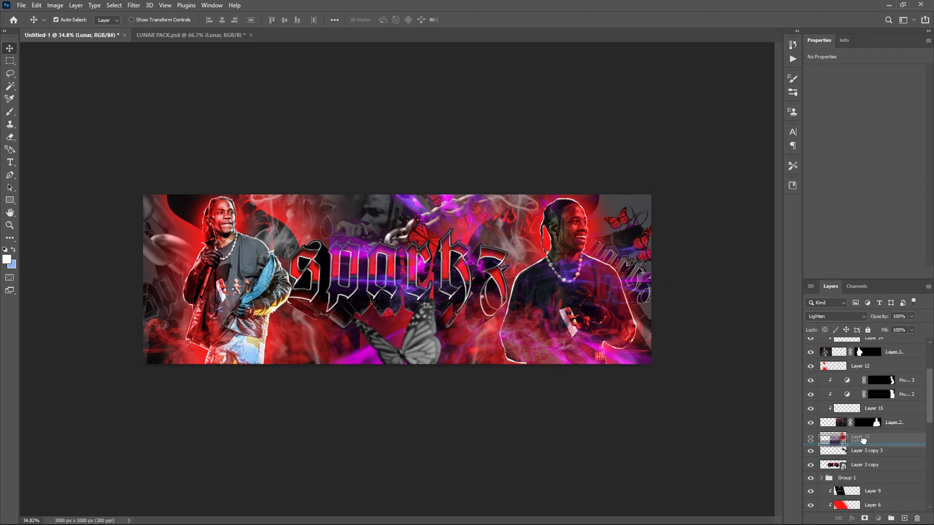
{"action": "left_click_drag", "start_coordinate": [864, 440], "coordinate": [885, 411]}
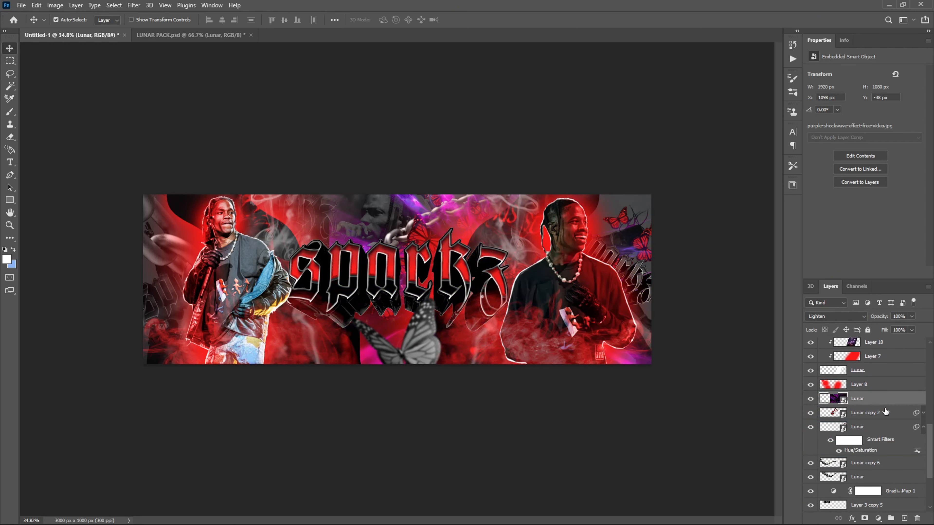
Shift the purple shockwave effect toward the banner's right edge and duplicate its layer
{"action": "key", "text": "ctrl+t"}
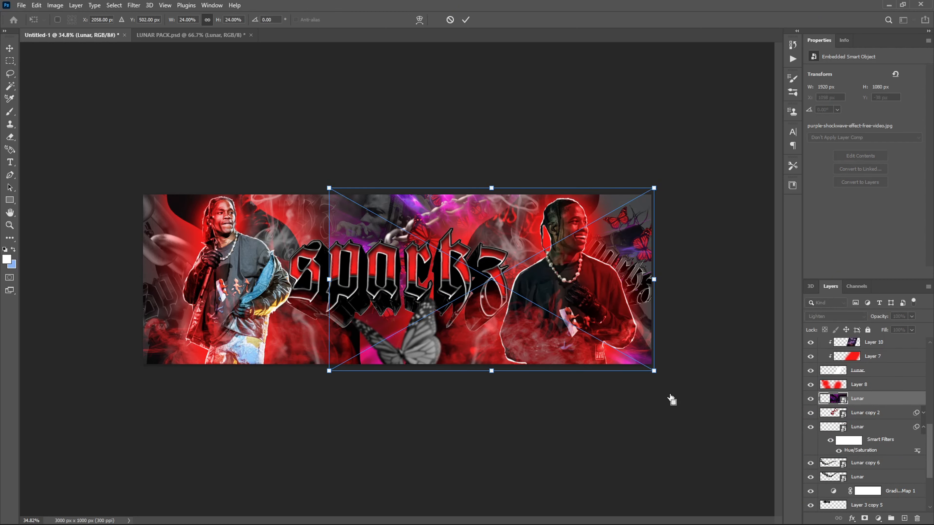
{"action": "left_click_drag", "start_coordinate": [553, 335], "coordinate": [582, 343]}
{"action": "key", "text": "Return"}
{"action": "key", "text": "ctrl+j"}
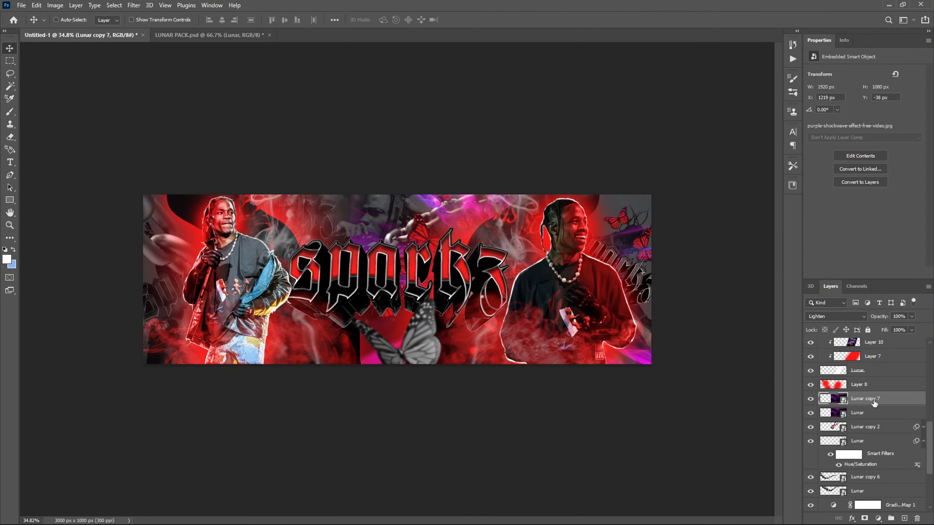
Move the duplicated purple shockwave effect to the banner's left edge, behind the left figure
{"action": "key", "text": "ctrl+t"}
{"action": "left_click_drag", "start_coordinate": [543, 303], "coordinate": [377, 305]}
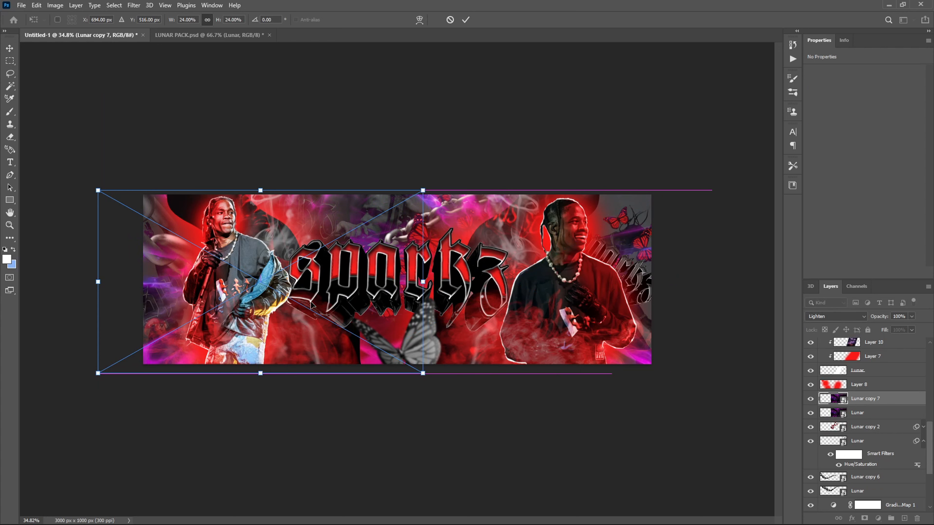
{"action": "key", "text": "Return"}
Colorize the left shockwave copy red with Hue 0, Saturation 86 and Lightness -49, and lower its layer opacity to about 55%
{"action": "key", "text": "ctrl+u"}
{"action": "left_click_drag", "start_coordinate": [210, 107], "coordinate": [550, 138]}
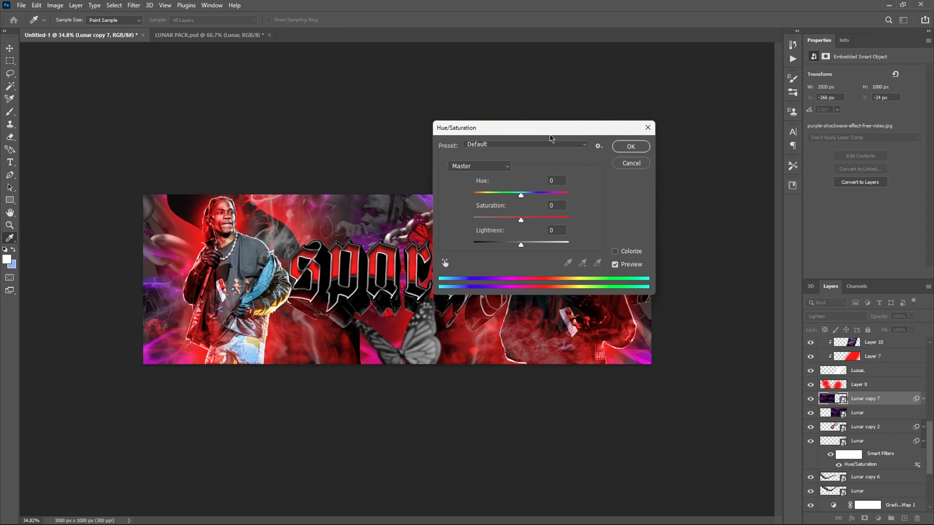
{"action": "left_click", "coordinate": [615, 252]}
{"action": "left_click", "coordinate": [538, 218]}
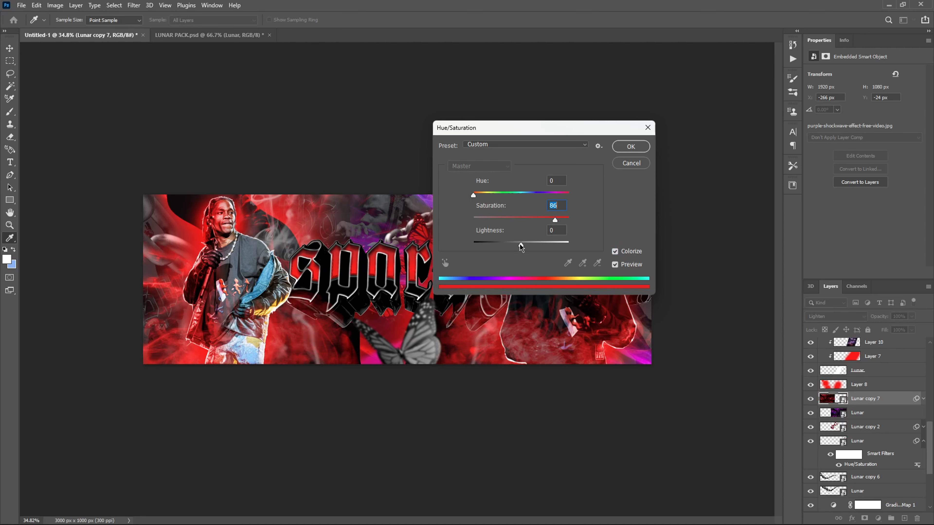
{"action": "left_click_drag", "start_coordinate": [521, 245], "coordinate": [499, 248]}
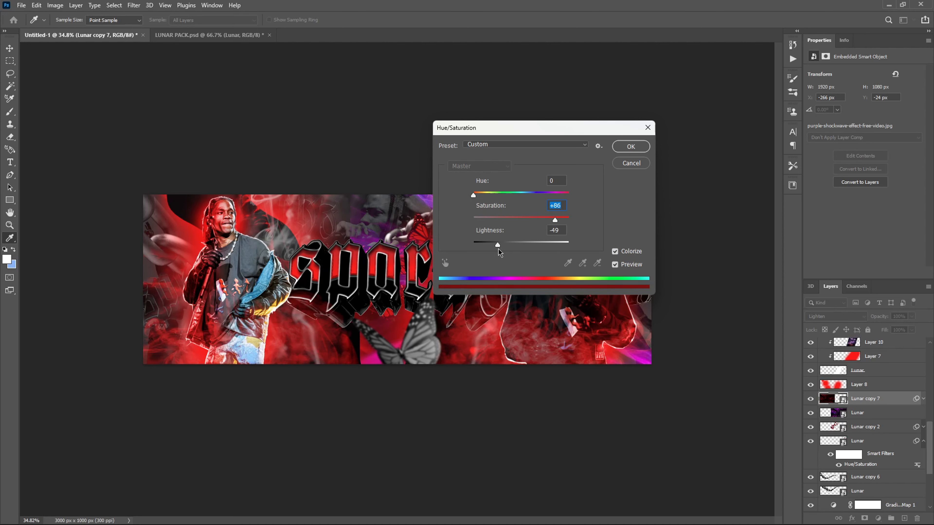
{"action": "key", "text": "Return"}
{"action": "left_click", "coordinate": [911, 316]}
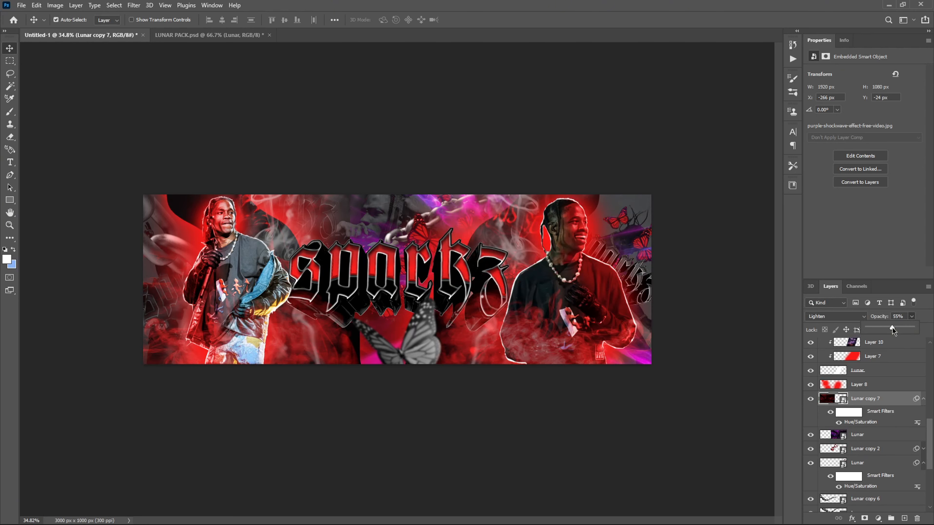
{"action": "left_click_drag", "start_coordinate": [892, 327], "coordinate": [892, 327]}
Recolour the original shockwave effect at the banner's right edge red with a Hue/Saturation adjustment
{"action": "left_click", "coordinate": [888, 438]}
{"action": "key", "text": "ctrl+u"}
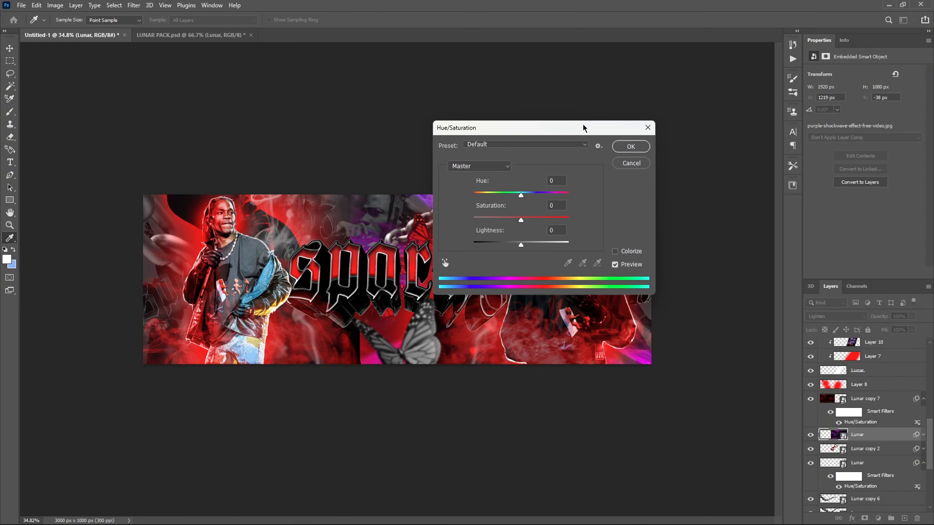
{"action": "left_click_drag", "start_coordinate": [583, 128], "coordinate": [286, 135]}
{"action": "left_click", "coordinate": [316, 258]}
{"action": "key", "text": "Return"}
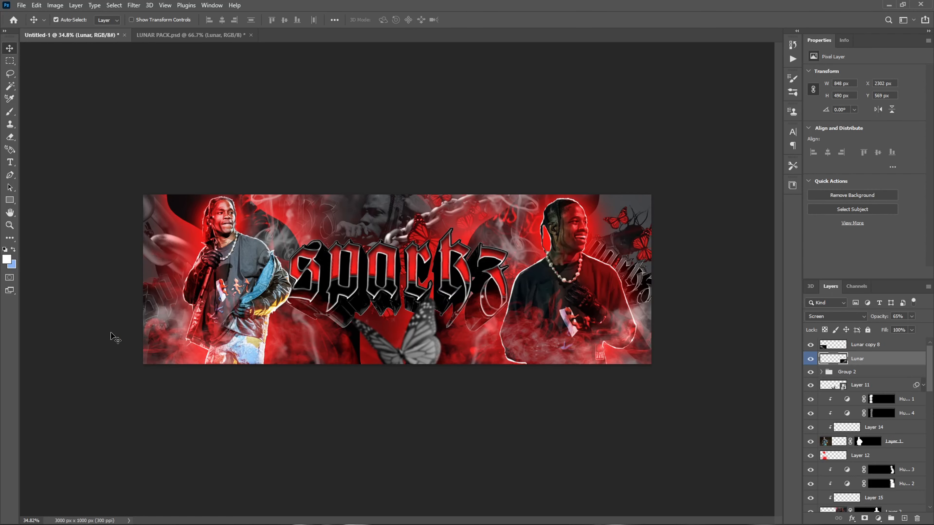
Examine the smoke around the left figure up close and check the blend mode of the upper Lunar smoke layer
{"action": "scroll", "coordinate": [162, 338], "scroll_direction": "up", "scroll_amount": 5}
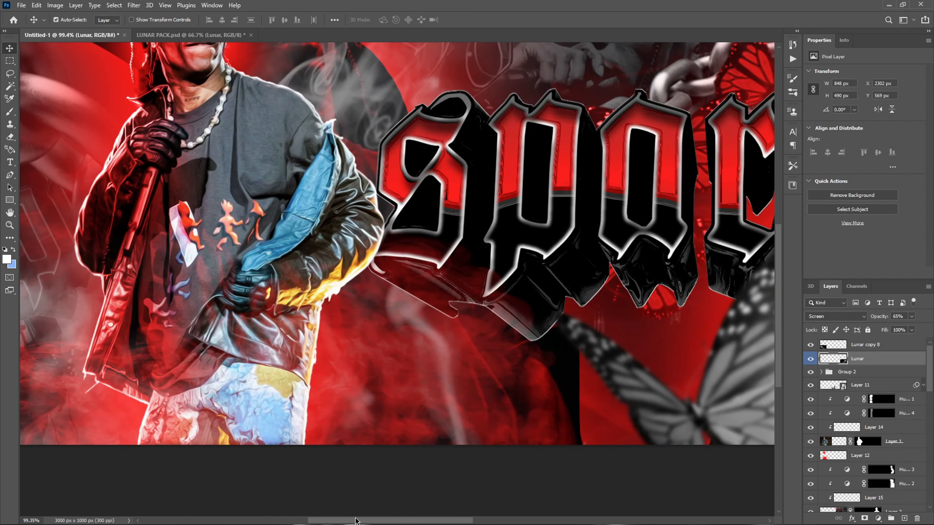
{"action": "left_click_drag", "start_coordinate": [355, 521], "coordinate": [305, 513]}
{"action": "scroll", "coordinate": [294, 364], "scroll_direction": "up", "scroll_amount": 2}
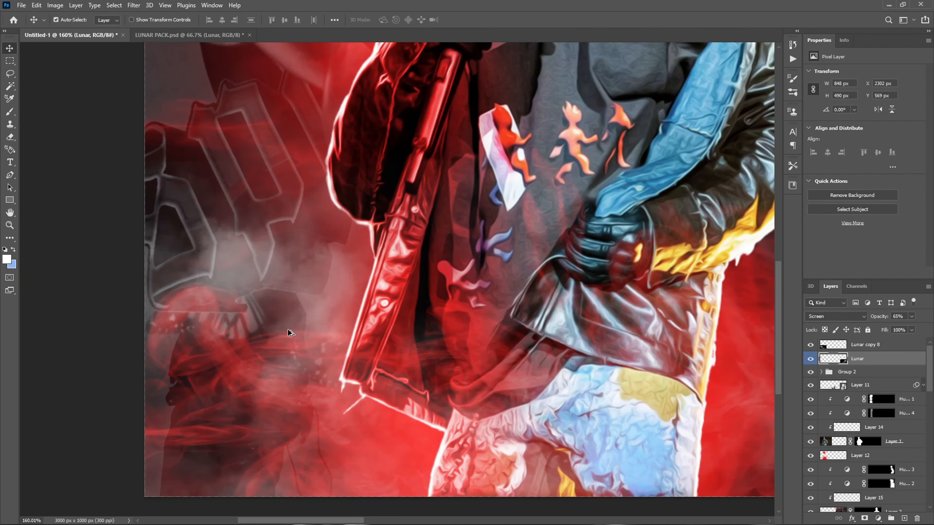
{"action": "scroll", "coordinate": [317, 323], "scroll_direction": "down", "scroll_amount": 4}
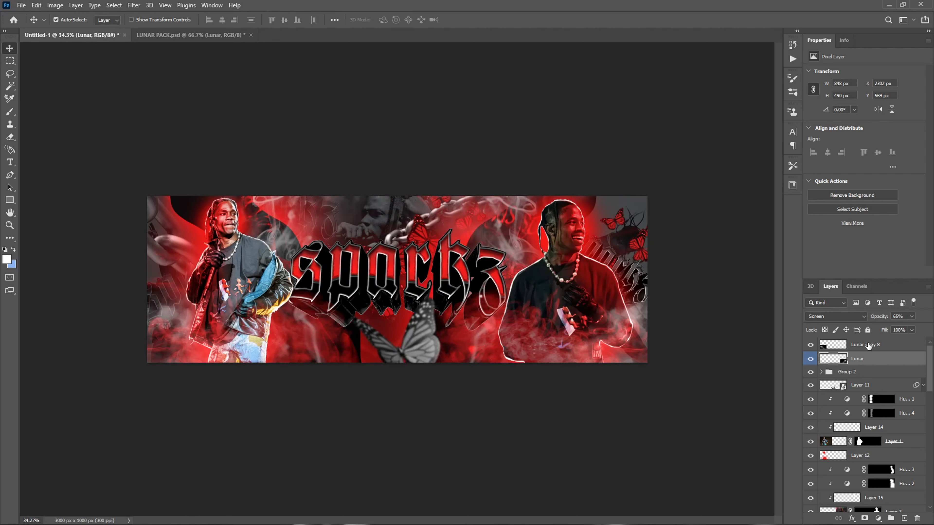
{"action": "left_click", "coordinate": [843, 319]}
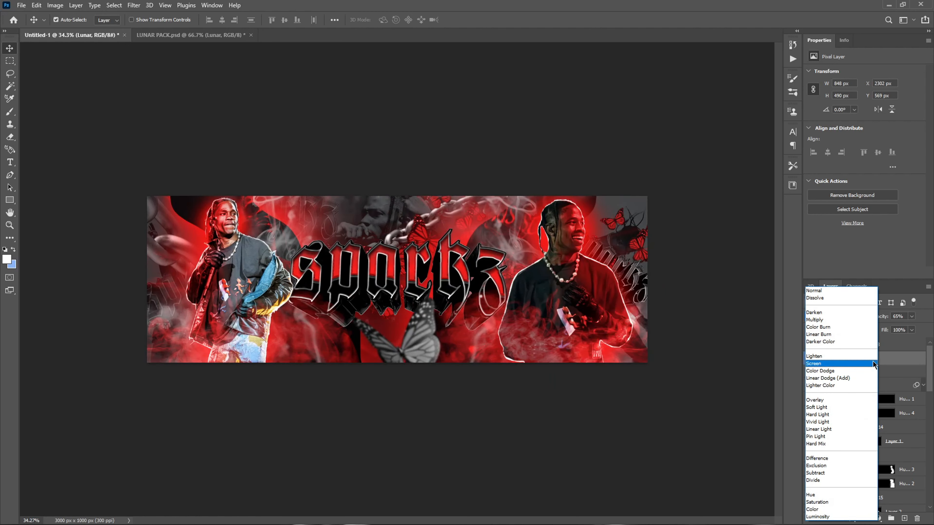
{"action": "left_click", "coordinate": [877, 362]}
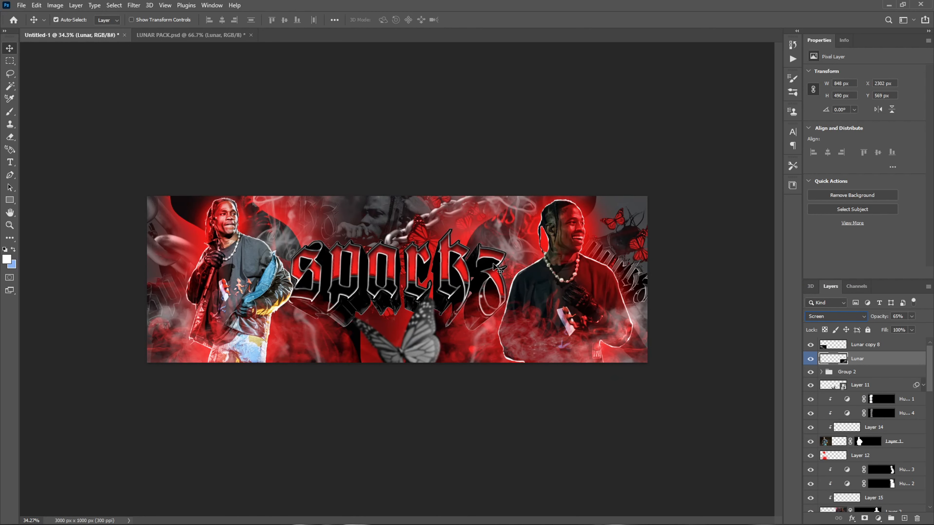
Add an empty layer at the top of the layer stack and set the brush colour to red ff0000
{"action": "left_click", "coordinate": [499, 270]}
{"action": "scroll", "coordinate": [877, 423], "scroll_direction": "down", "scroll_amount": 5}
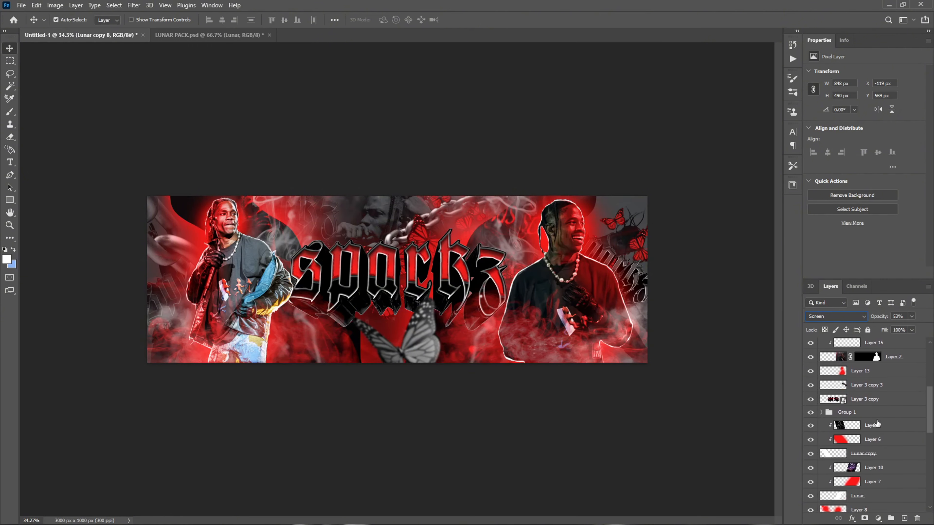
{"action": "scroll", "coordinate": [890, 408], "scroll_direction": "up", "scroll_amount": 5}
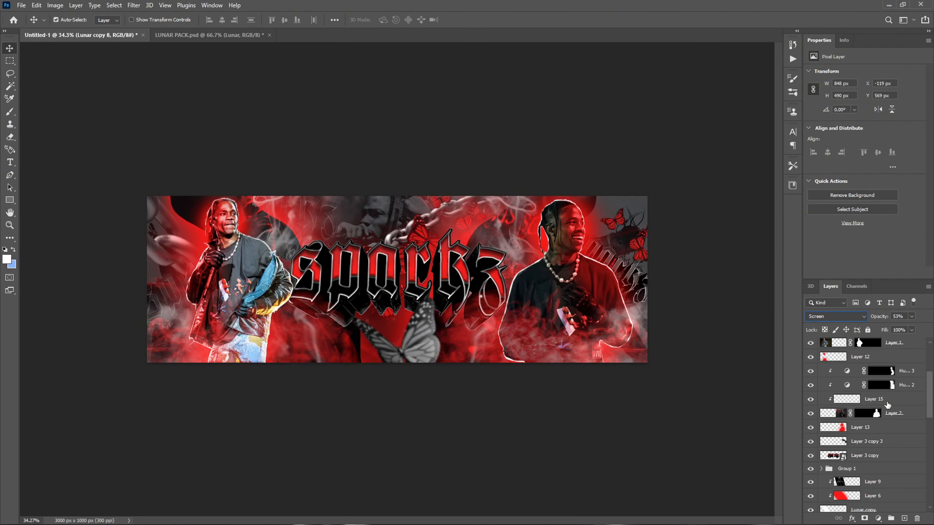
{"action": "left_click", "coordinate": [908, 517]}
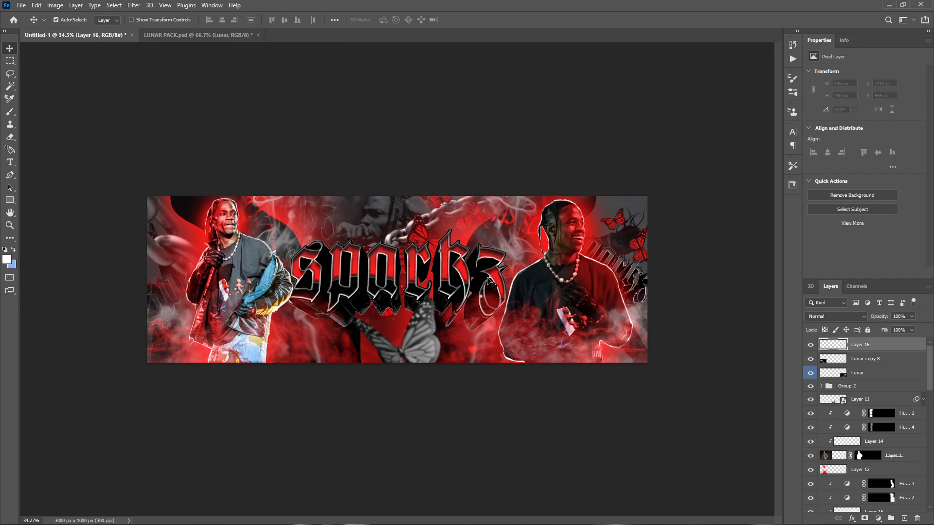
{"action": "key", "text": "b"}
{"action": "mouse_move", "coordinate": [376, 280]}
{"action": "left_mouse_down"}
{"action": "mouse_move", "coordinate": [463, 281]}
{"action": "mouse_move", "coordinate": [424, 284]}
{"action": "left_mouse_up"}
{"action": "left_click", "coordinate": [7, 260]}
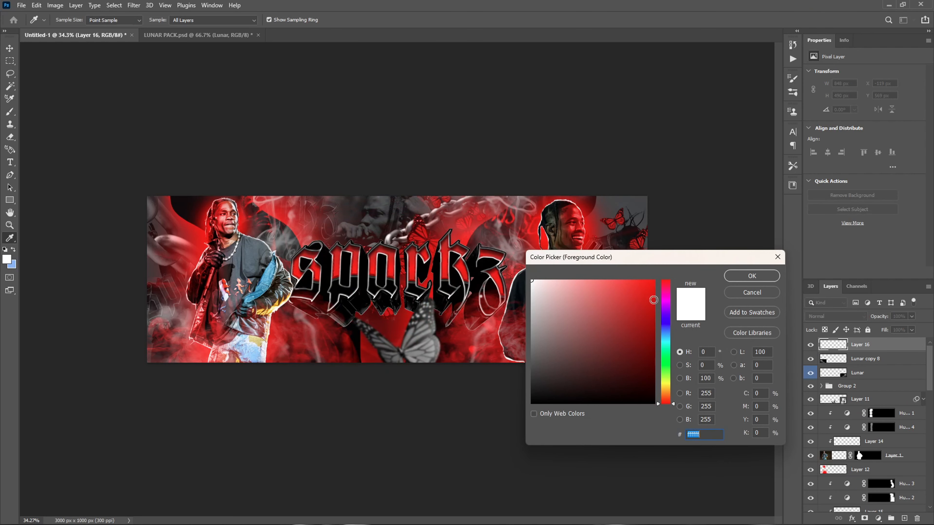
{"action": "type", "text": "ff0000"}
Paint soft red spots over the two red butterflies in the banner's upper-right corner
{"action": "left_click_drag", "start_coordinate": [622, 290], "coordinate": [584, 289]}
{"action": "left_click_drag", "start_coordinate": [640, 255], "coordinate": [644, 263]}
{"action": "left_click", "coordinate": [644, 256]}
{"action": "key", "text": "ctrl+z"}
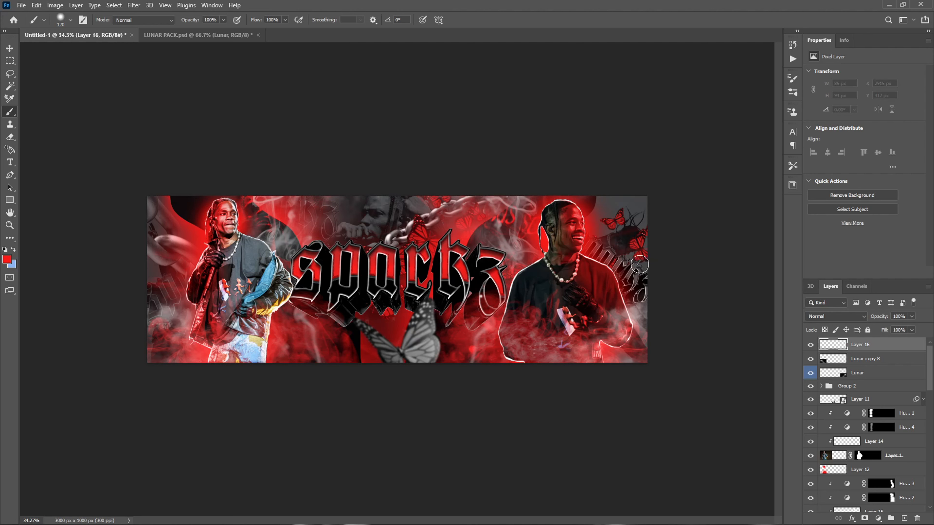
{"action": "left_click", "coordinate": [639, 251]}
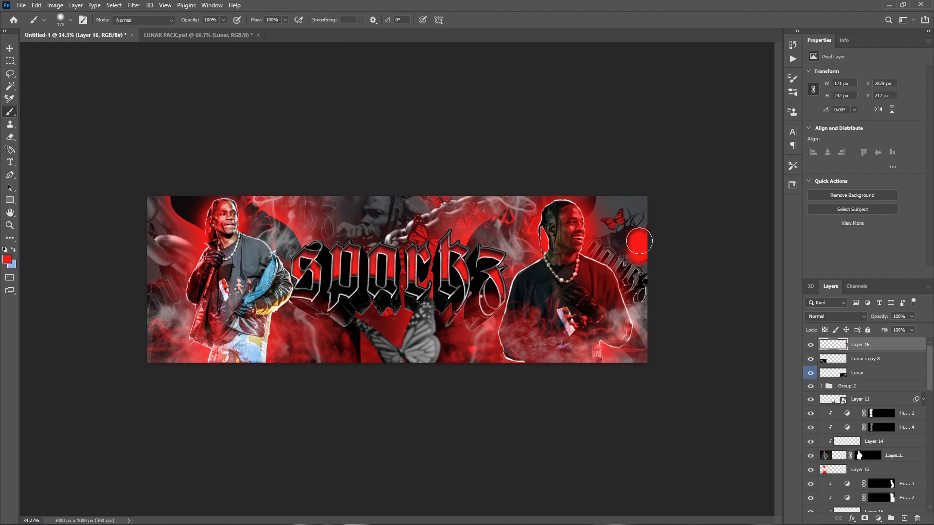
{"action": "left_click", "coordinate": [615, 218]}
{"action": "left_click", "coordinate": [616, 217]}
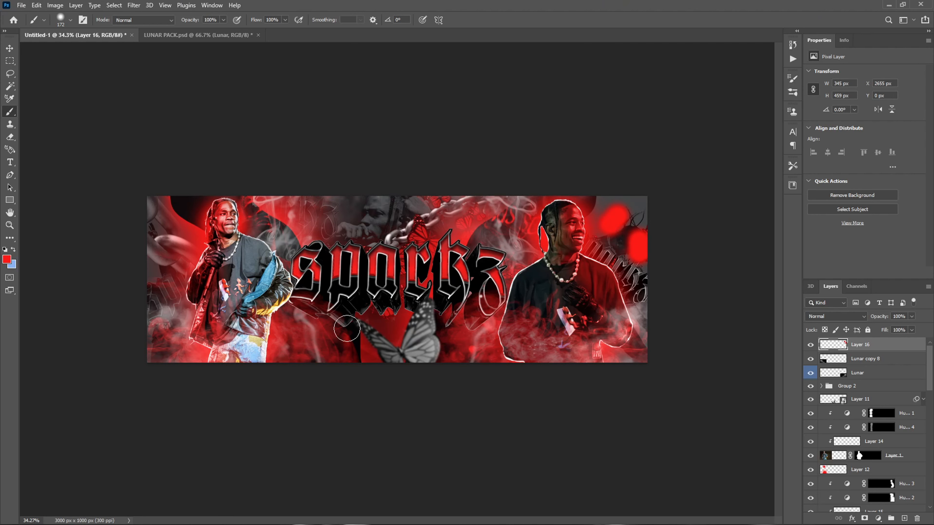
Switch the brush colour to white and paint large soft spots over the grey butterfly below the text
{"action": "left_click_drag", "start_coordinate": [390, 360], "coordinate": [404, 359]}
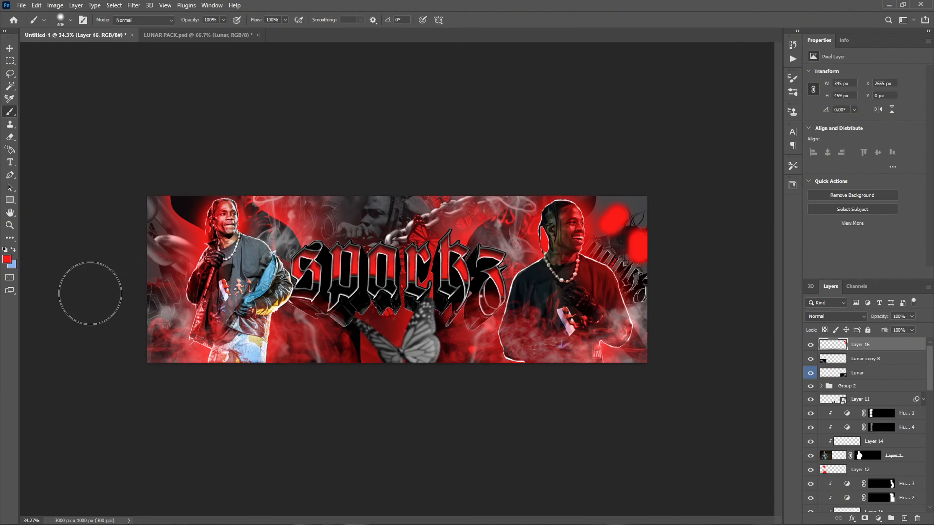
{"action": "left_click", "coordinate": [8, 259]}
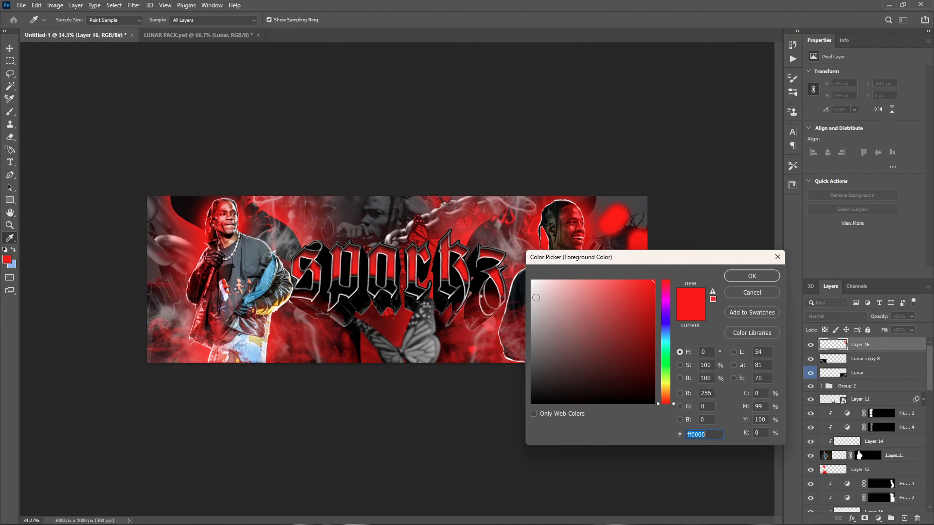
{"action": "left_click", "coordinate": [536, 283]}
{"action": "left_click", "coordinate": [746, 278]}
{"action": "left_click", "coordinate": [416, 343]}
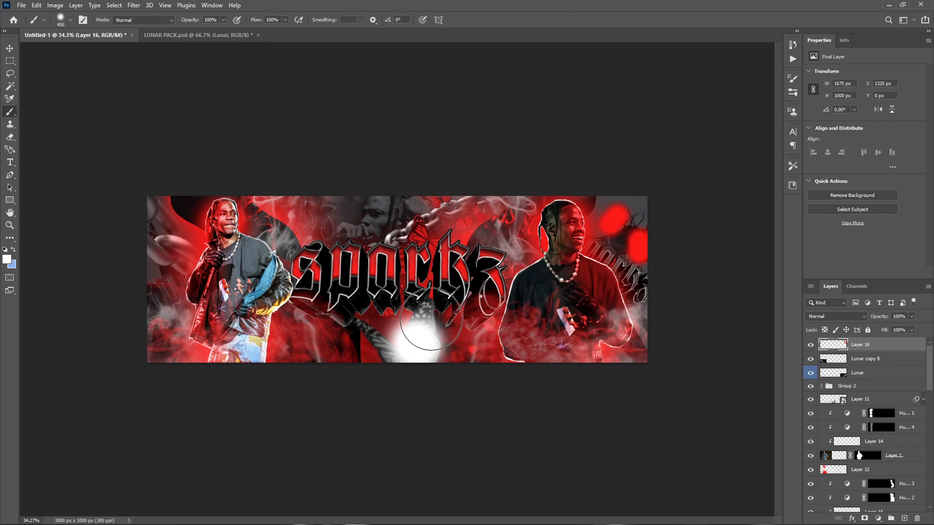
{"action": "left_click", "coordinate": [432, 320]}
{"action": "left_click", "coordinate": [387, 354]}
{"action": "left_click", "coordinate": [369, 333]}
Switch the brush colour back to red ff0000 and paint a soft spot over the butterfly above the main text
{"action": "left_click_drag", "start_coordinate": [440, 241], "coordinate": [423, 240]}
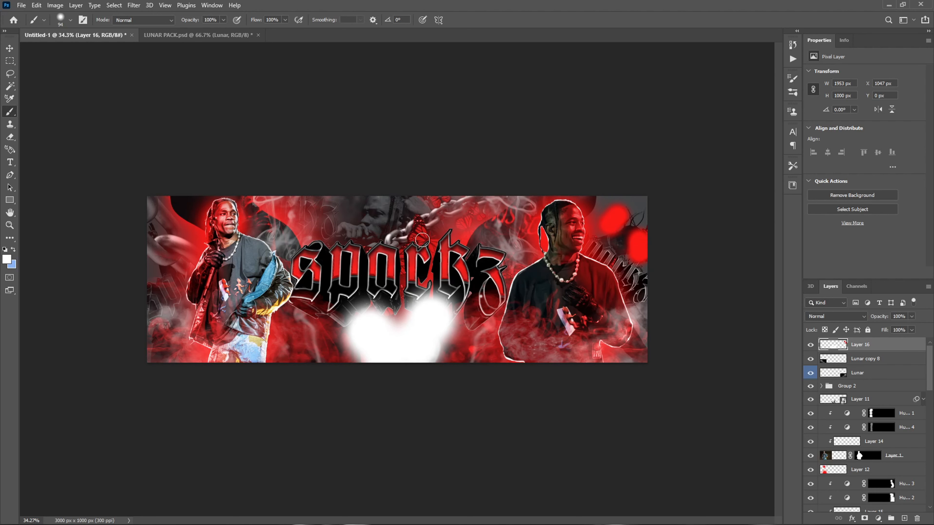
{"action": "left_click", "coordinate": [9, 259]}
{"action": "left_click", "coordinate": [646, 283]}
{"action": "left_click", "coordinate": [732, 275]}
{"action": "left_click", "coordinate": [423, 234]}
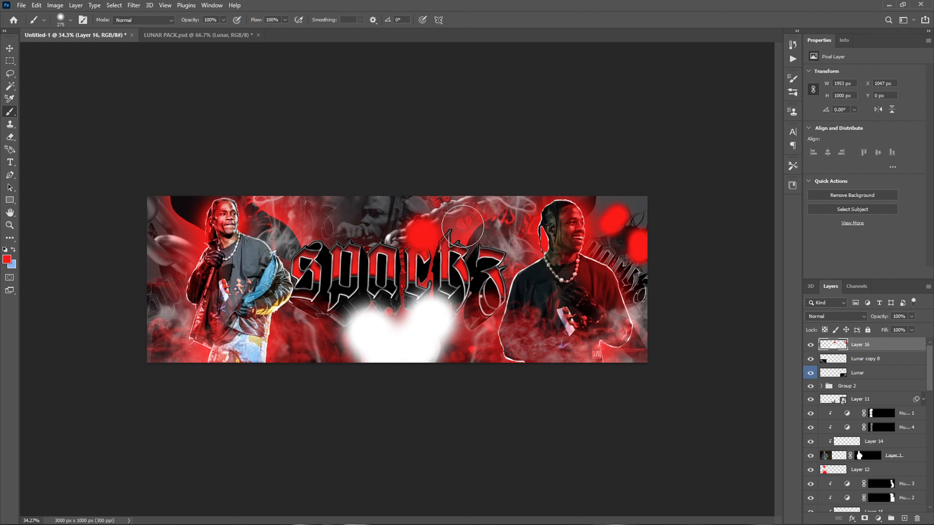
Set the brush colour to white and paint a large soft spot between the left figure and the centre portrait
{"action": "left_click_drag", "start_coordinate": [463, 226], "coordinate": [434, 213]}
{"action": "left_click_drag", "start_coordinate": [332, 282], "coordinate": [346, 283]}
{"action": "left_click", "coordinate": [7, 260]}
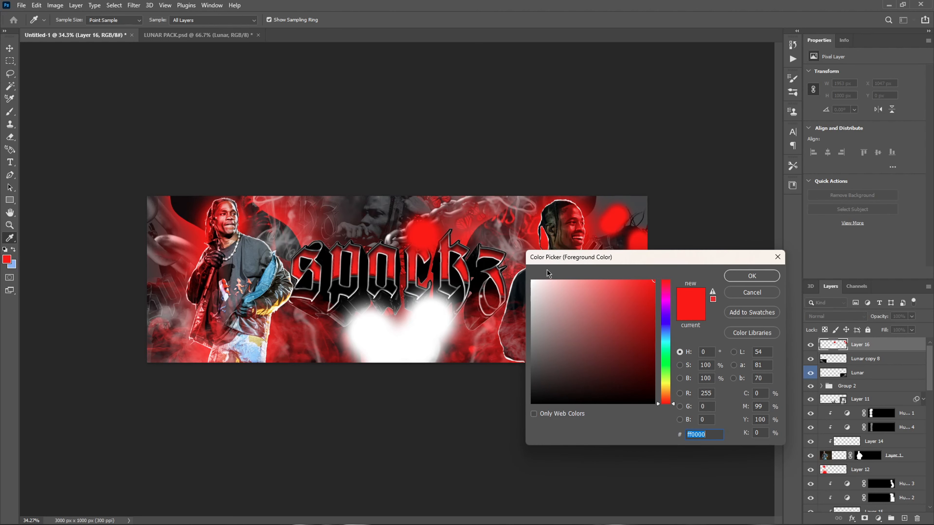
{"action": "left_click", "coordinate": [495, 242]}
{"action": "left_click", "coordinate": [752, 276]}
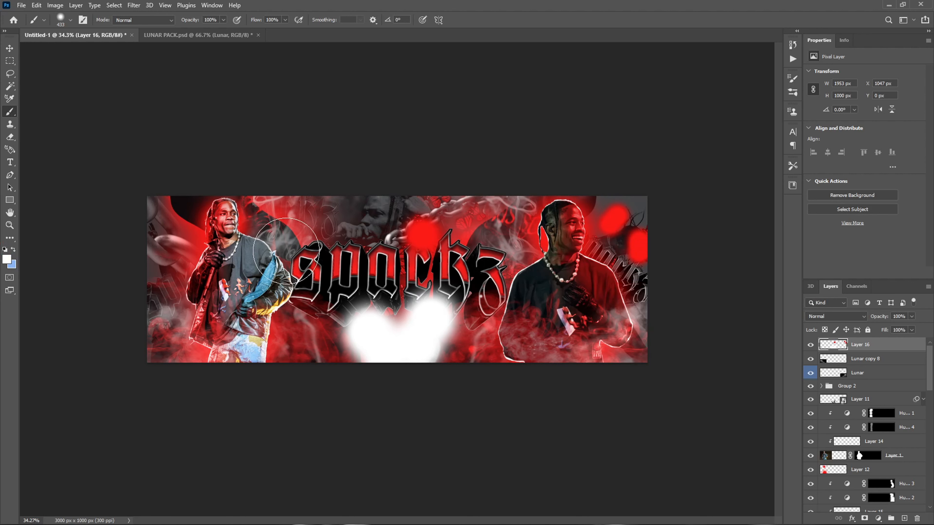
{"action": "left_click", "coordinate": [297, 222]}
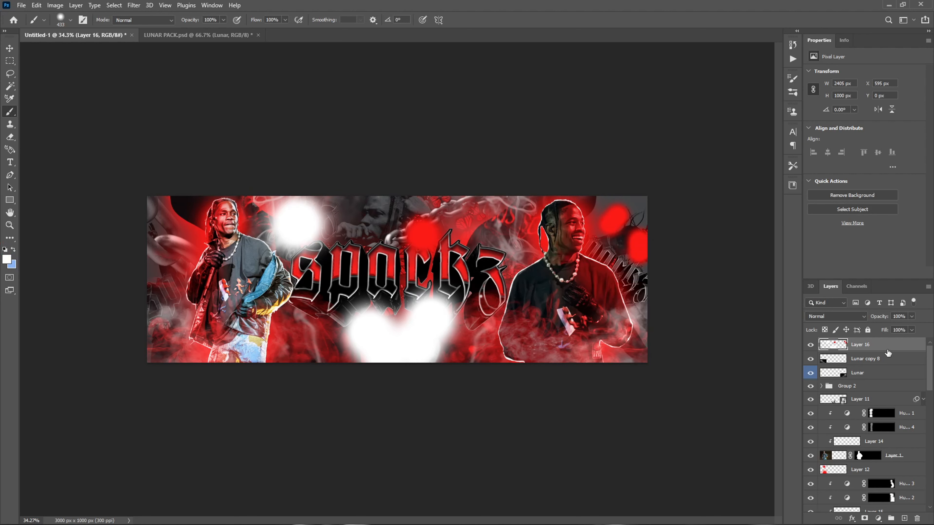
Set the blend mode of the painted spots layer to Hue
{"action": "left_click", "coordinate": [836, 317]}
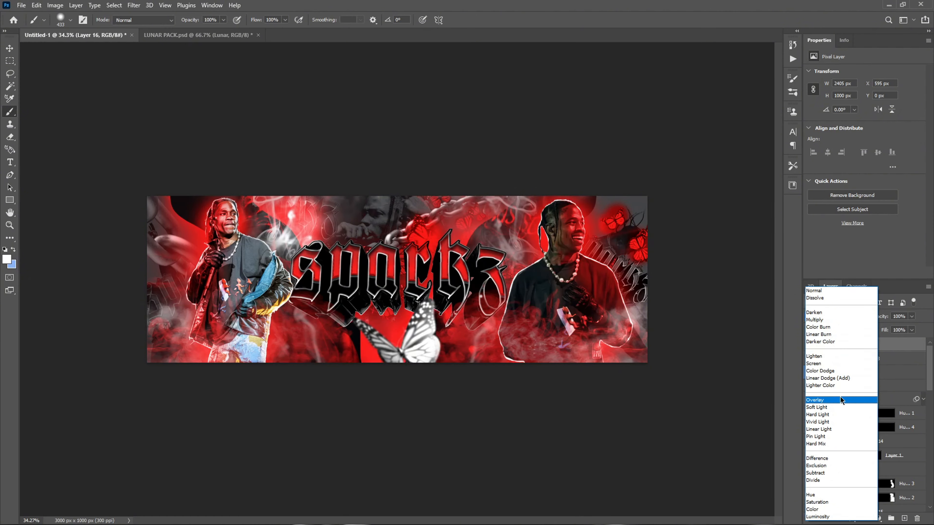
{"action": "left_click", "coordinate": [818, 495]}
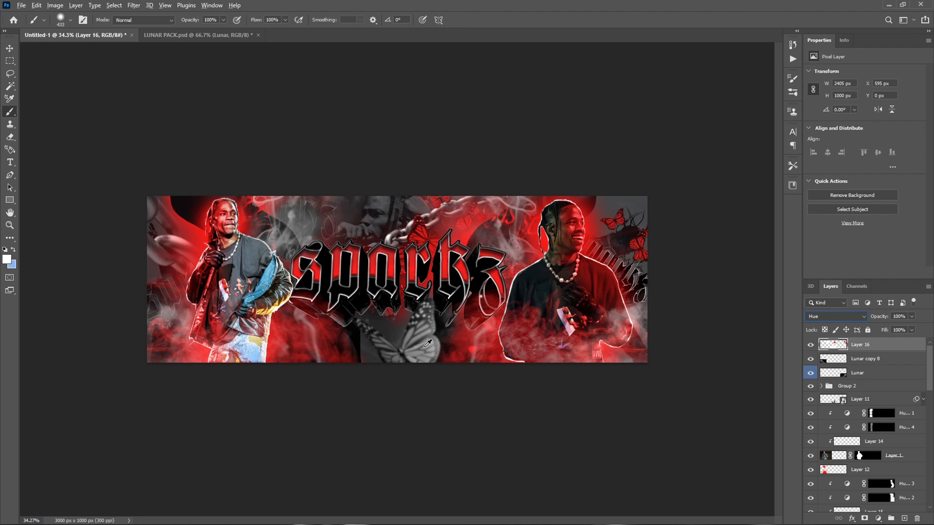
{"action": "left_click", "coordinate": [10, 48]}
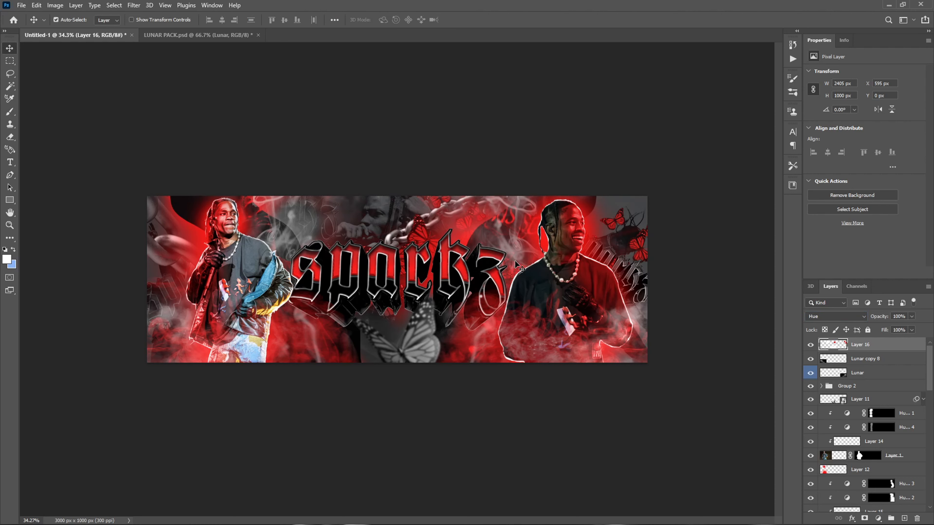
{"action": "scroll", "coordinate": [518, 265], "scroll_direction": "up", "scroll_amount": 5}
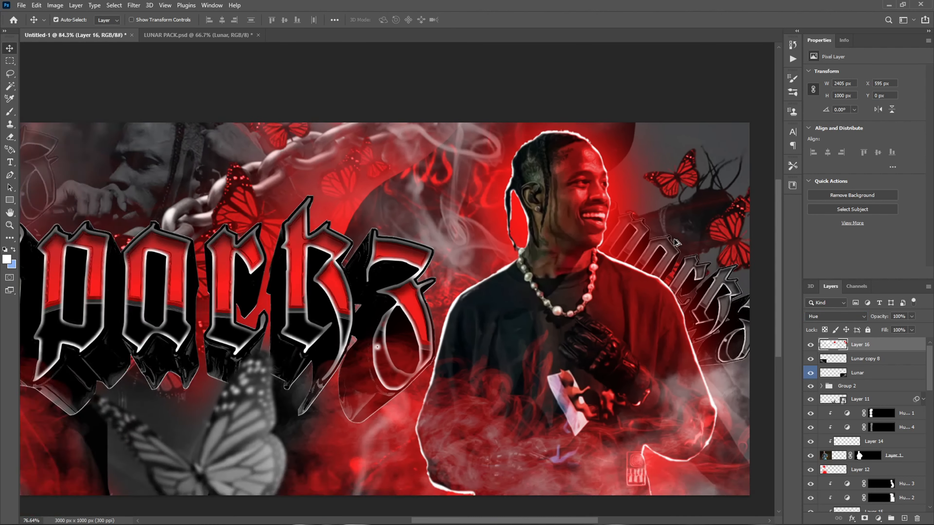
{"action": "scroll", "coordinate": [676, 243], "scroll_direction": "down", "scroll_amount": 6}
Switch to LUNAR PACK.psd, collapse the Smokes & Clouds group and look through the asset groups for further effects
{"action": "left_click", "coordinate": [199, 35]}
{"action": "scroll", "coordinate": [814, 412], "scroll_direction": "up", "scroll_amount": 5}
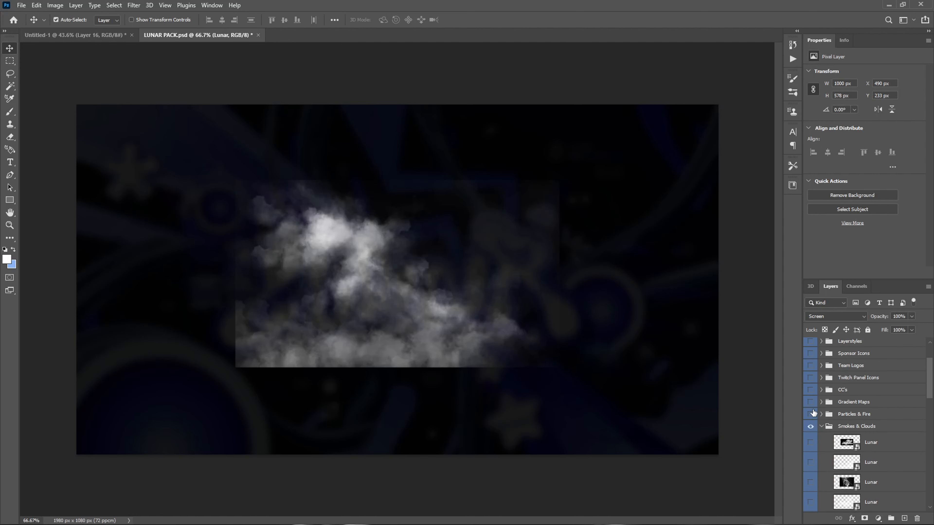
{"action": "left_click", "coordinate": [821, 427]}
{"action": "scroll", "coordinate": [829, 458], "scroll_direction": "down", "scroll_amount": 3}
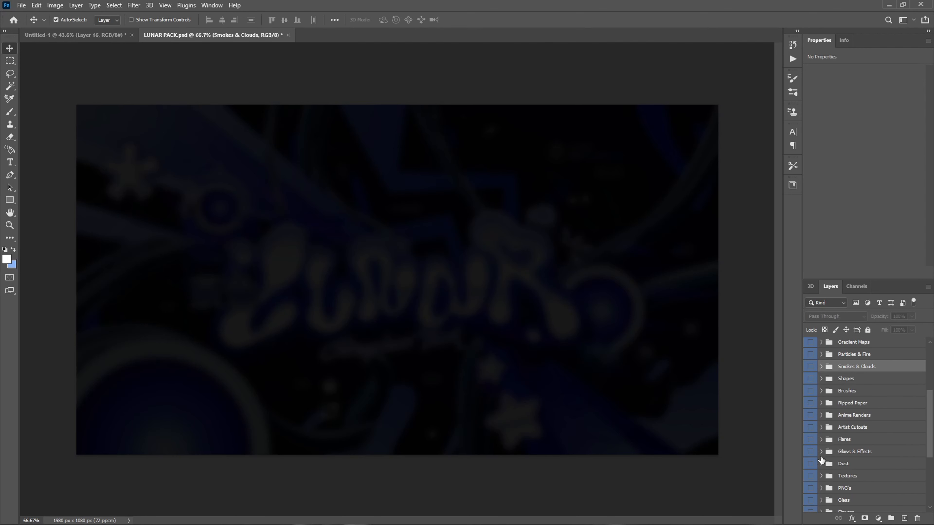
{"action": "scroll", "coordinate": [823, 461], "scroll_direction": "down", "scroll_amount": 5}
{"action": "scroll", "coordinate": [828, 468], "scroll_direction": "up", "scroll_amount": 3}
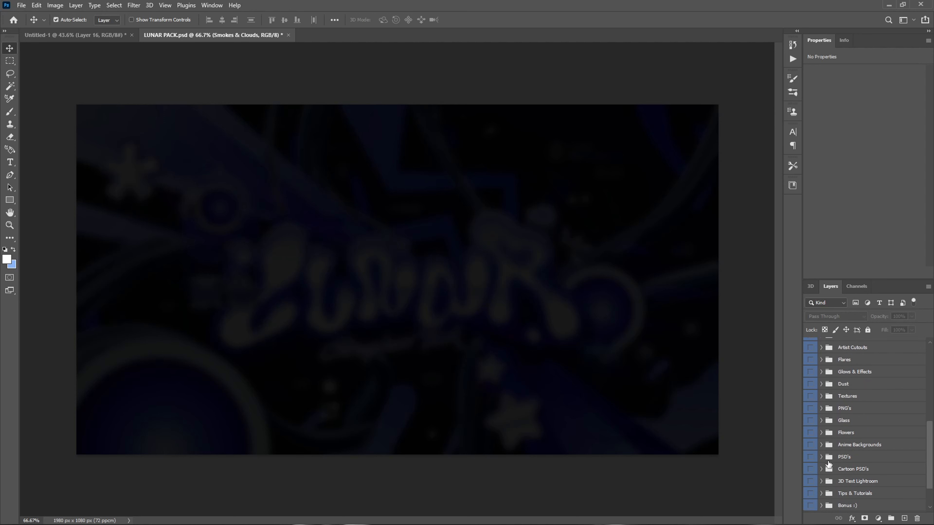
{"action": "scroll", "coordinate": [855, 436], "scroll_direction": "up", "scroll_amount": 3}
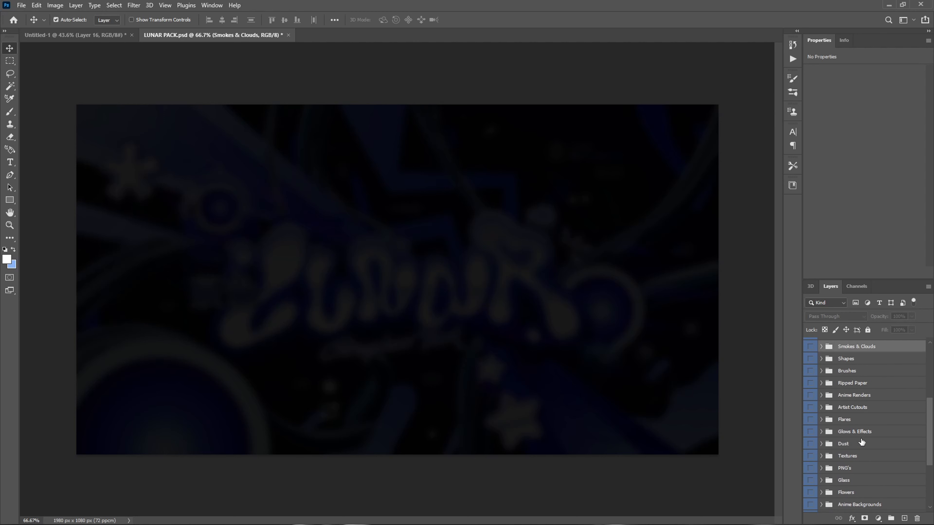
{"action": "scroll", "coordinate": [836, 407], "scroll_direction": "up", "scroll_amount": 3}
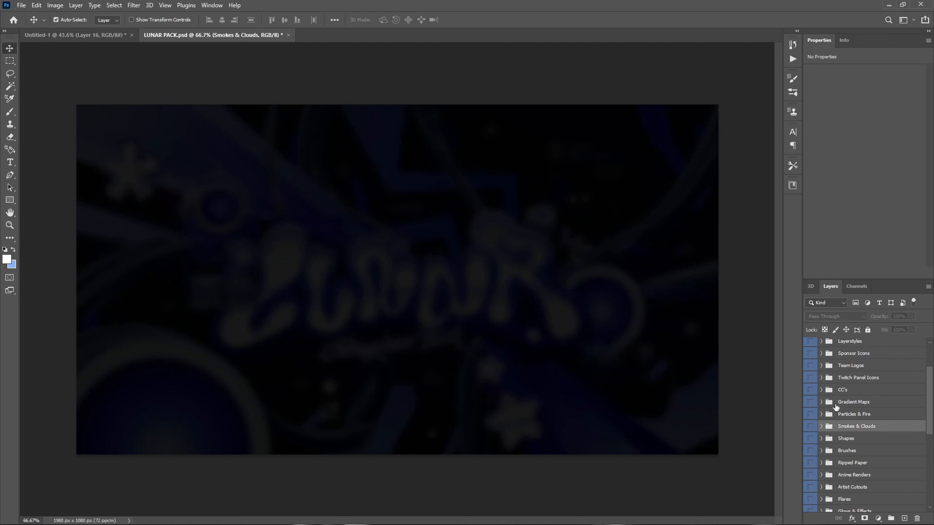
{"action": "scroll", "coordinate": [842, 418], "scroll_direction": "down", "scroll_amount": 2}
{"action": "scroll", "coordinate": [841, 422], "scroll_direction": "down", "scroll_amount": 2}
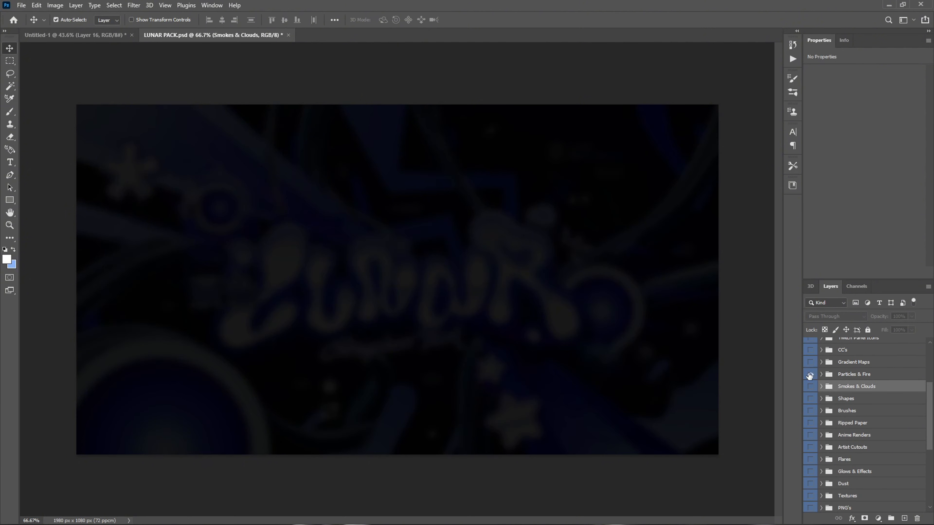
Expand the Particles & Fire group, preview its particle layers and copy the white and lavender dot particles
{"action": "left_click", "coordinate": [822, 375]}
{"action": "scroll", "coordinate": [814, 410], "scroll_direction": "down", "scroll_amount": 2}
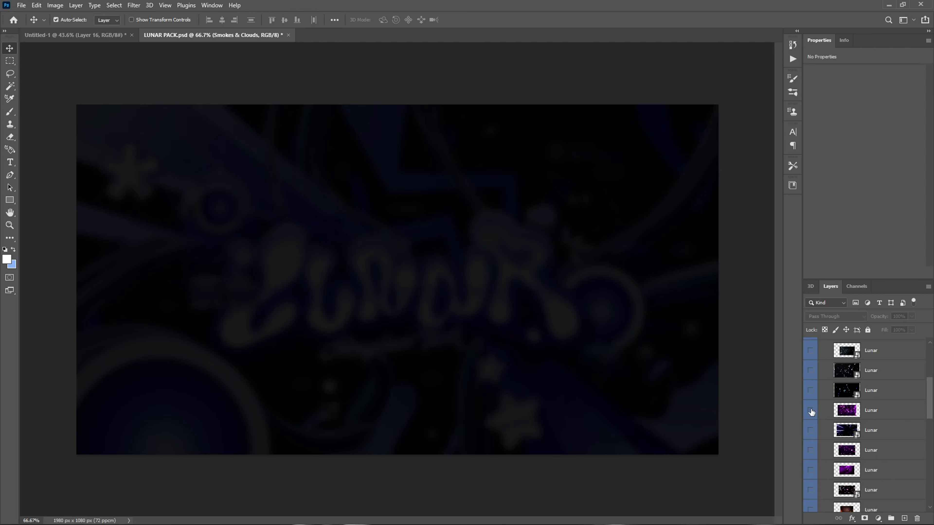
{"action": "left_click", "coordinate": [811, 410]}
{"action": "left_click", "coordinate": [811, 411]}
{"action": "left_click", "coordinate": [811, 371]}
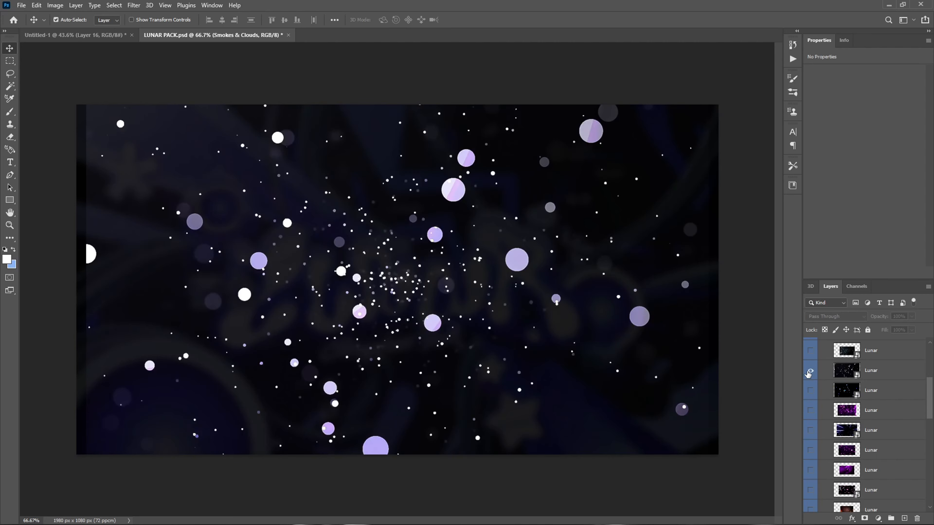
{"action": "left_click", "coordinate": [820, 374]}
Paste the dot particles into the banner just above the Lunar copy 2 layer and enlarge them to about 2194 by 1234 px
{"action": "left_click", "coordinate": [92, 38]}
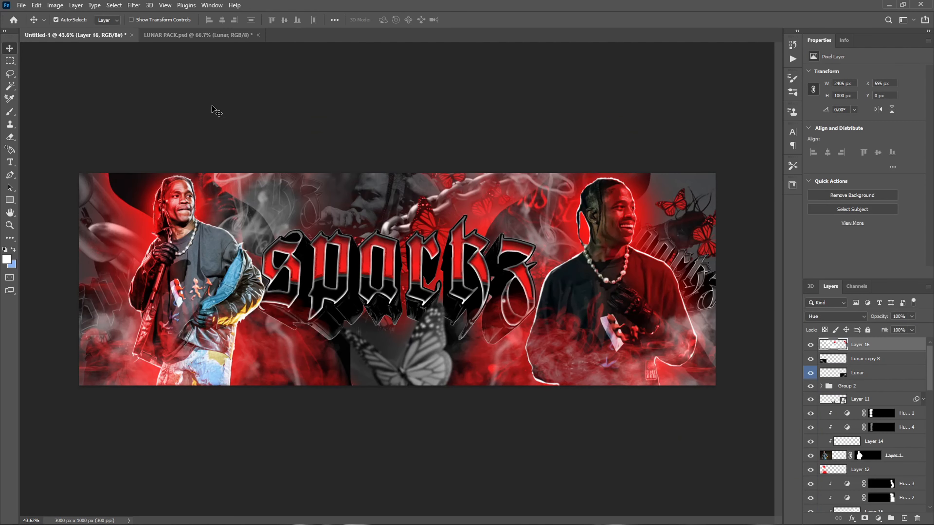
{"action": "scroll", "coordinate": [844, 399], "scroll_direction": "down", "scroll_amount": 10}
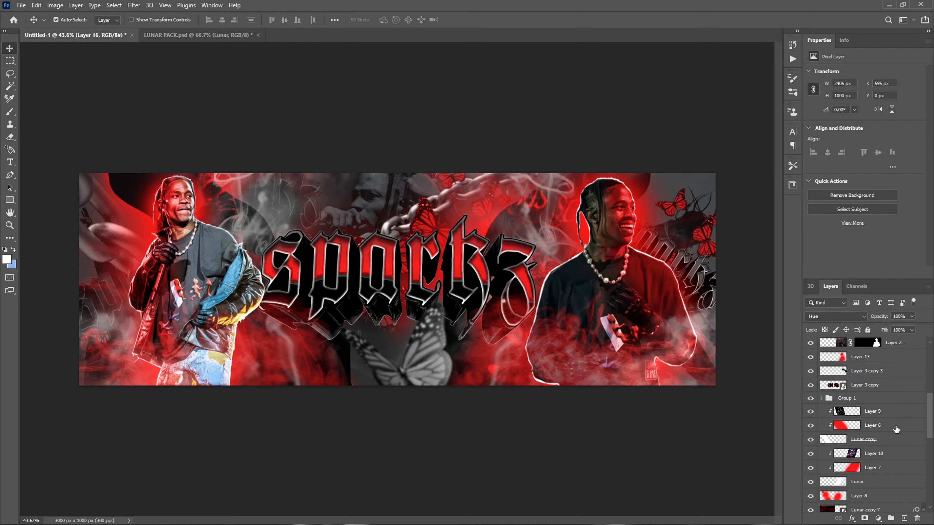
{"action": "scroll", "coordinate": [898, 430], "scroll_direction": "down", "scroll_amount": 1}
{"action": "left_click", "coordinate": [892, 445]}
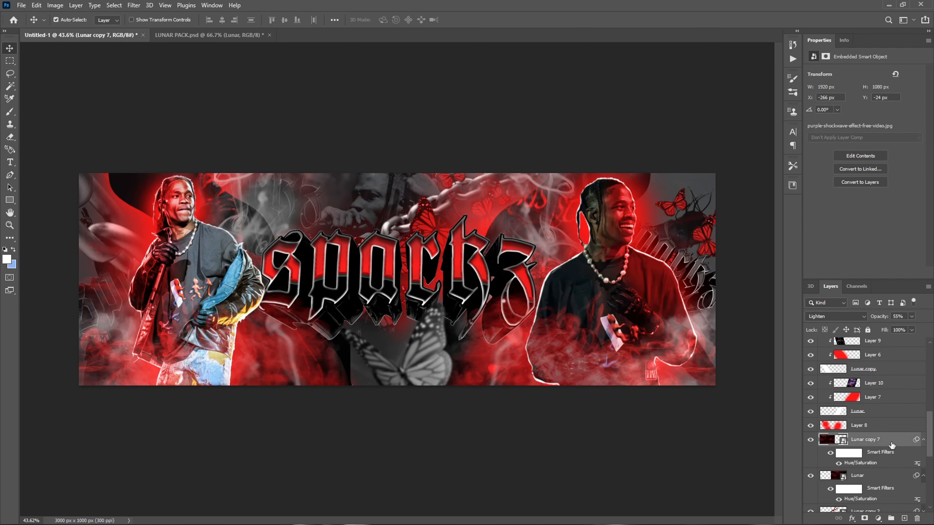
{"action": "scroll", "coordinate": [890, 441], "scroll_direction": "down", "scroll_amount": 6}
{"action": "left_click", "coordinate": [881, 427]}
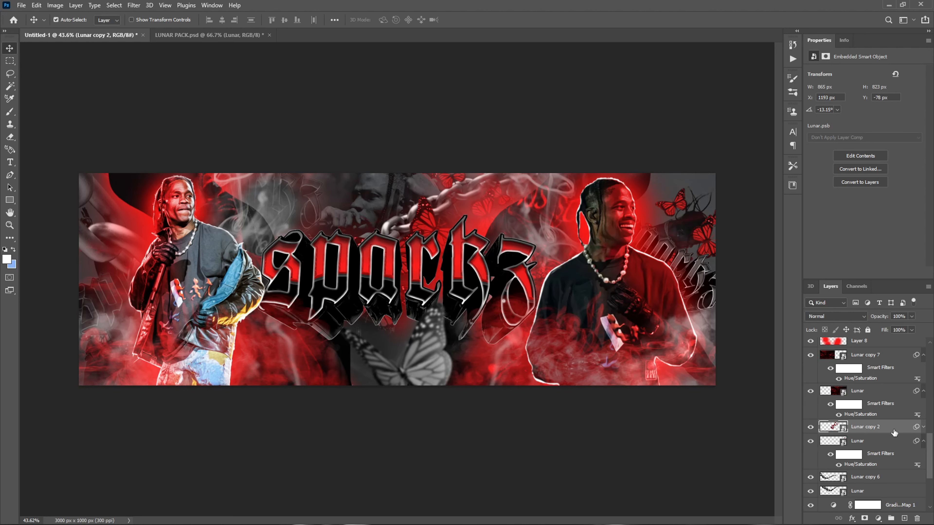
{"action": "key", "text": "ctrl+v"}
{"action": "key", "text": "ctrl+t"}
{"action": "mouse_move", "coordinate": [444, 284]}
{"action": "left_mouse_down"}
{"action": "mouse_move", "coordinate": [480, 292]}
{"action": "mouse_move", "coordinate": [480, 279]}
{"action": "mouse_move", "coordinate": [455, 270]}
{"action": "left_mouse_up"}
{"action": "left_click_drag", "start_coordinate": [619, 162], "coordinate": [690, 143]}
{"action": "left_click_drag", "start_coordinate": [566, 206], "coordinate": [566, 225]}
{"action": "key", "text": "Return"}
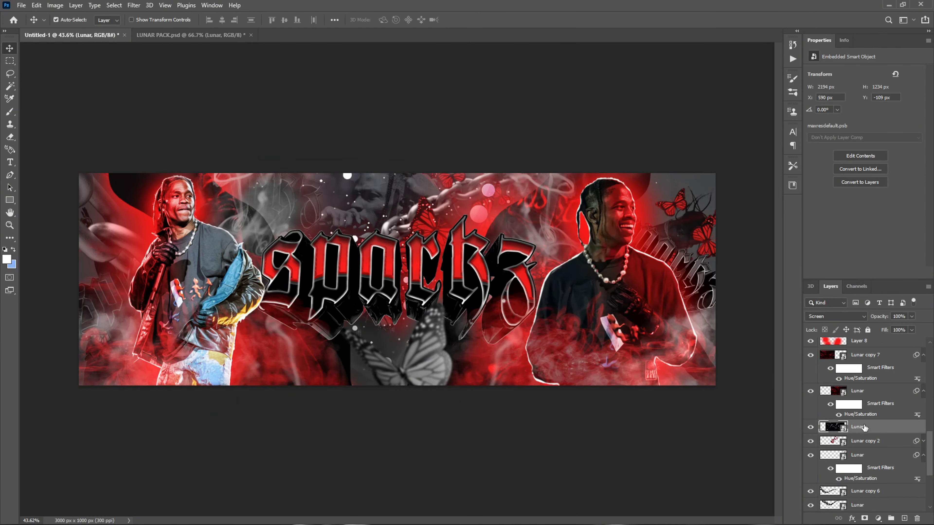
Colorize the particles red with a Hue/Saturation adjustment at hue 0, saturation +86 and lightness -13
{"action": "double_click", "coordinate": [841, 415]}
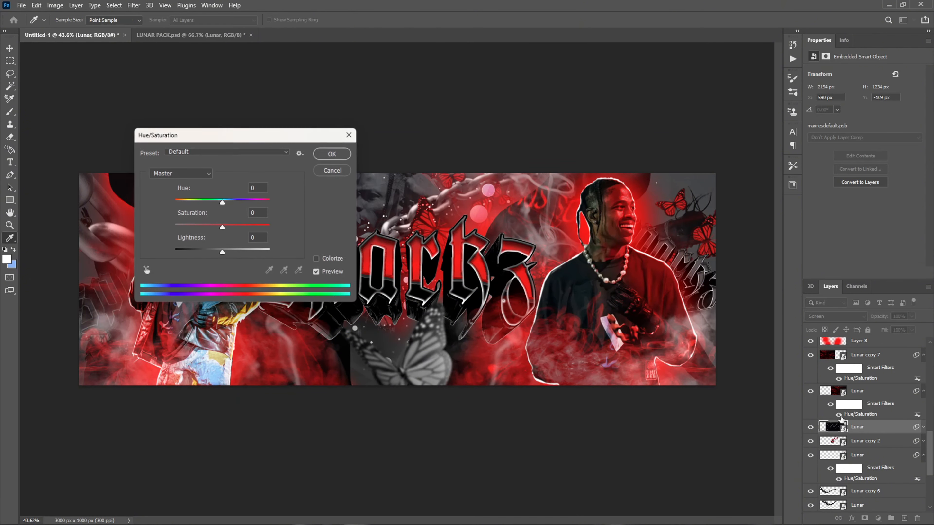
{"action": "left_click", "coordinate": [317, 259]}
{"action": "left_click_drag", "start_coordinate": [243, 227], "coordinate": [216, 253]}
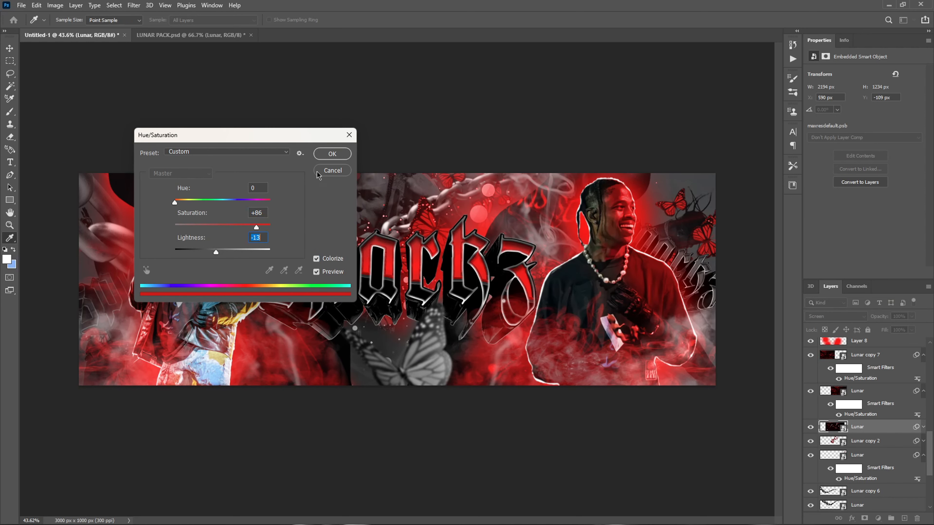
{"action": "left_click", "coordinate": [332, 154]}
Shift the particles layer slightly to the left, to about X 534 px and Y -115 px
{"action": "key", "text": "ctrl+t"}
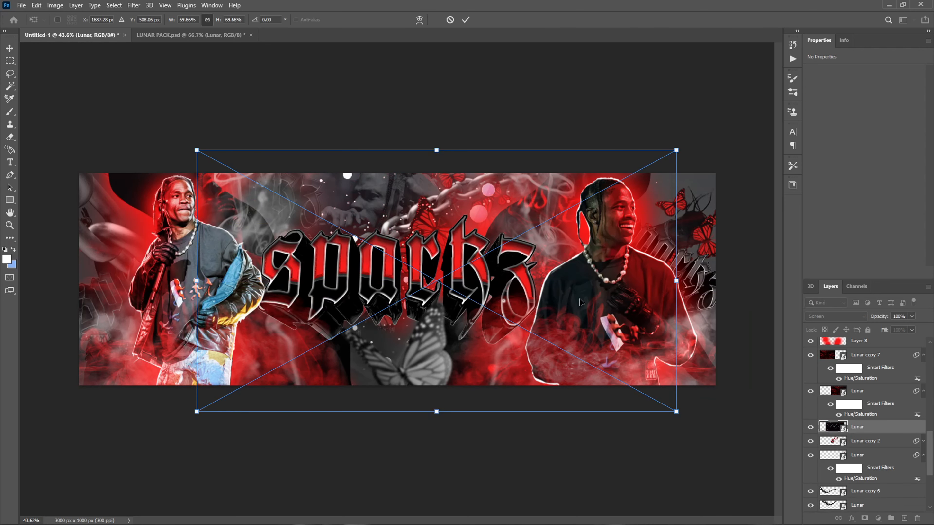
{"action": "left_click_drag", "start_coordinate": [502, 289], "coordinate": [514, 291]}
{"action": "key", "text": "Return"}
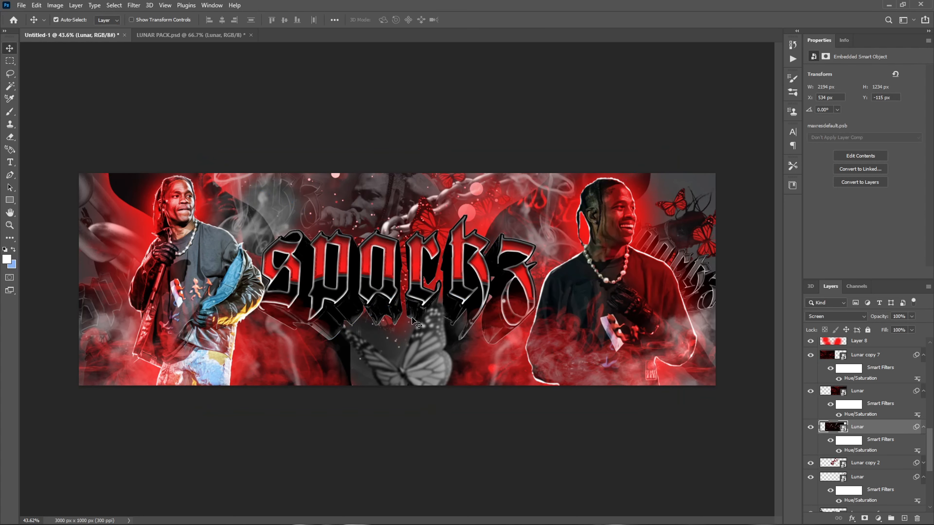
Rasterize the particles layer for erasing and enlarge the soft eraser tip to 2511 px
{"action": "key", "text": "e"}
{"action": "left_click", "coordinate": [389, 259]}
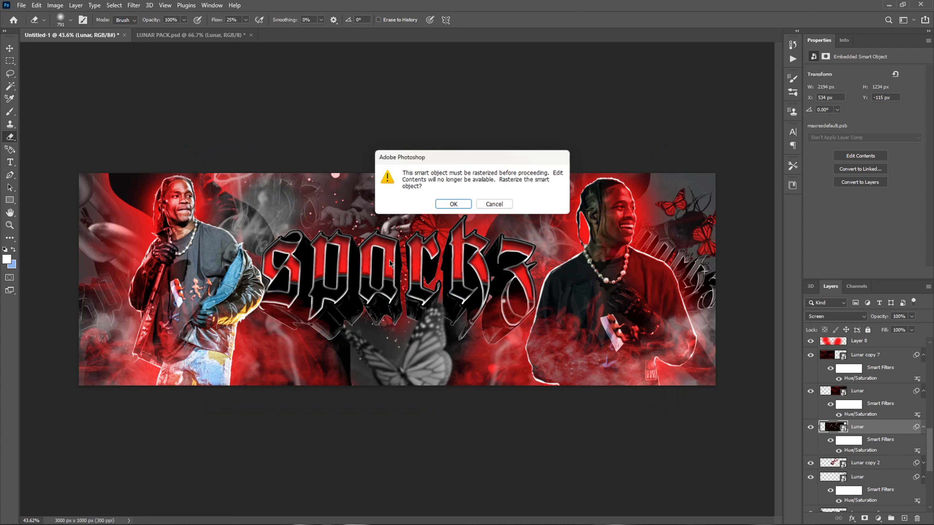
{"action": "left_click", "coordinate": [444, 204]}
{"action": "left_click_drag", "start_coordinate": [361, 303], "coordinate": [543, 339]}
{"action": "scroll", "coordinate": [416, 293], "scroll_direction": "down", "scroll_amount": 3}
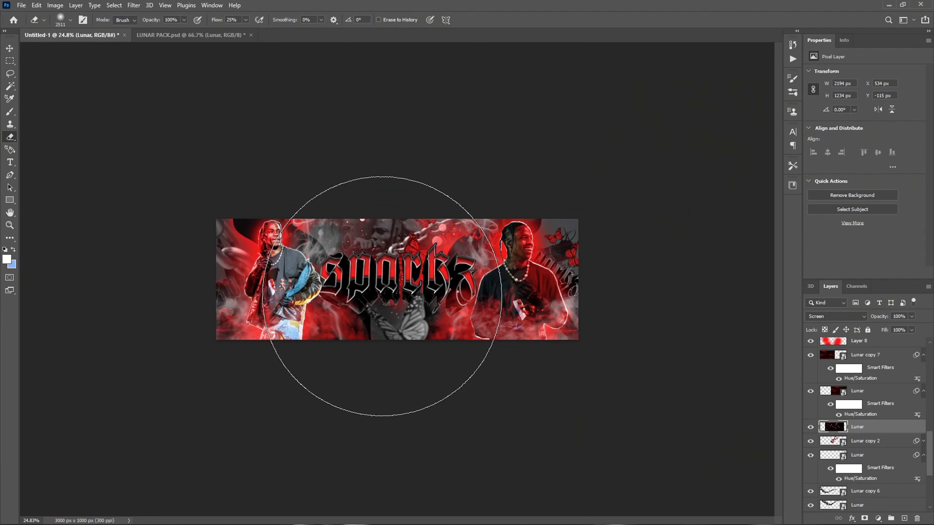
{"action": "left_click", "coordinate": [70, 21]}
{"action": "left_click_drag", "start_coordinate": [58, 71], "coordinate": [37, 74]}
{"action": "left_click", "coordinate": [238, 84]}
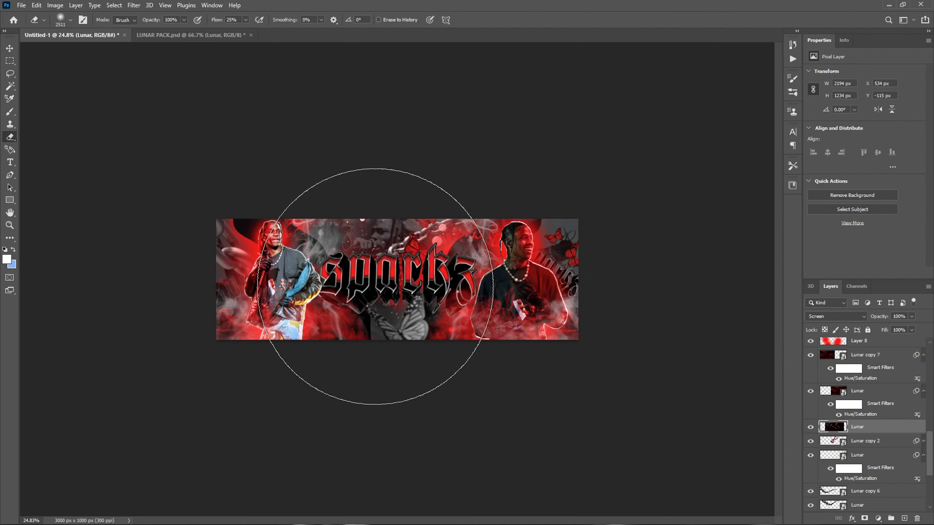
Softly erase the particles around the centre of the banner with the large eraser
{"action": "left_click", "coordinate": [397, 287]}
{"action": "left_click", "coordinate": [413, 265]}
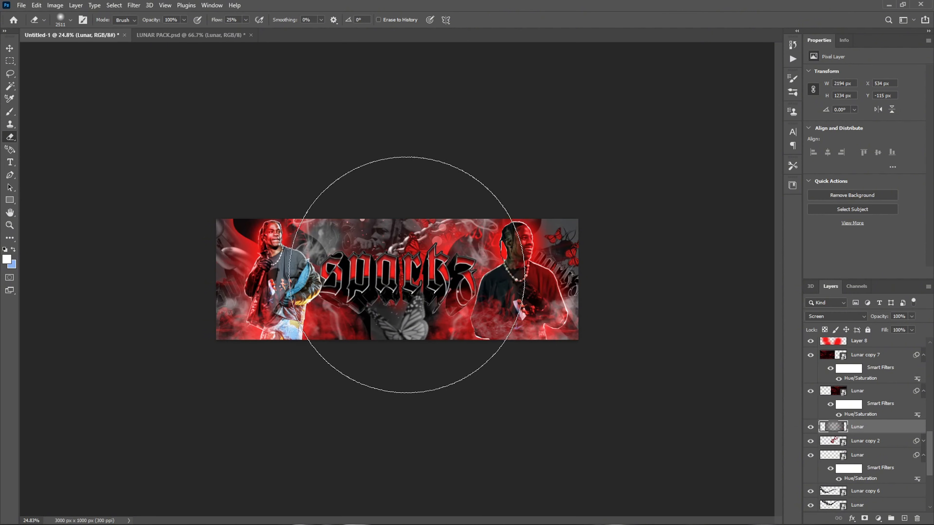
{"action": "scroll", "coordinate": [431, 267], "scroll_direction": "up", "scroll_amount": 4}
{"action": "scroll", "coordinate": [422, 261], "scroll_direction": "down", "scroll_amount": 1}
{"action": "scroll", "coordinate": [426, 262], "scroll_direction": "down", "scroll_amount": 3}
{"action": "left_click_drag", "start_coordinate": [431, 263], "coordinate": [301, 264]}
{"action": "scroll", "coordinate": [441, 247], "scroll_direction": "up", "scroll_amount": 3}
{"action": "left_click", "coordinate": [9, 48]}
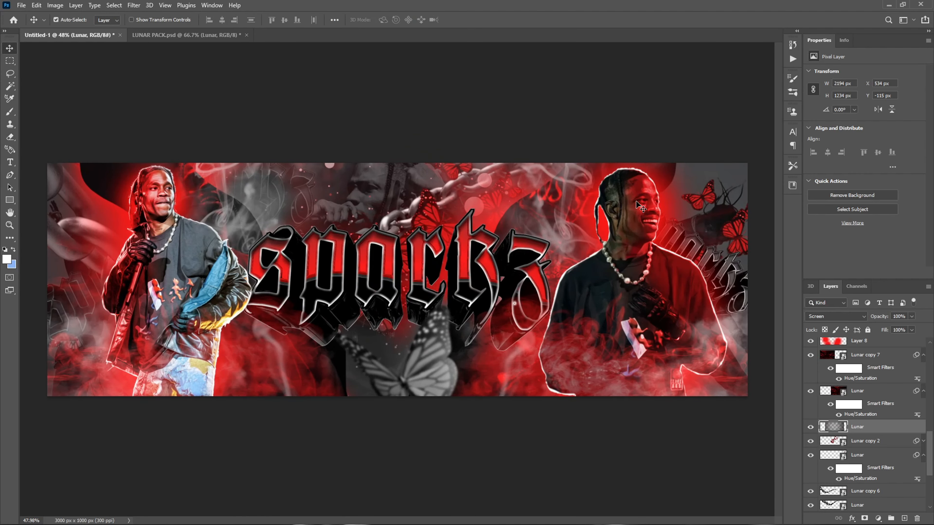
{"action": "scroll", "coordinate": [471, 328], "scroll_direction": "down", "scroll_amount": 1}
{"action": "scroll", "coordinate": [471, 328], "scroll_direction": "up", "scroll_amount": 1}
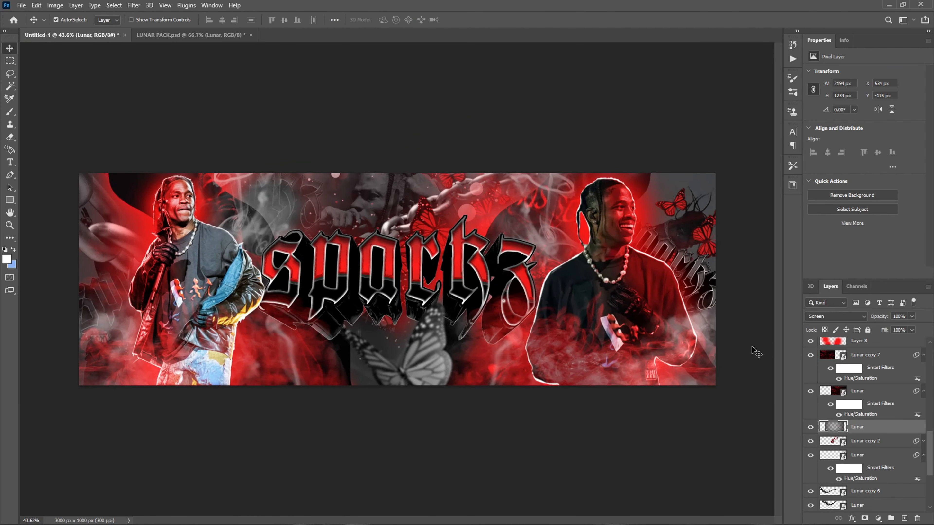
Group all the banner's layers, from Layer 16 down to Layer 0
{"action": "scroll", "coordinate": [878, 387], "scroll_direction": "up", "scroll_amount": 10}
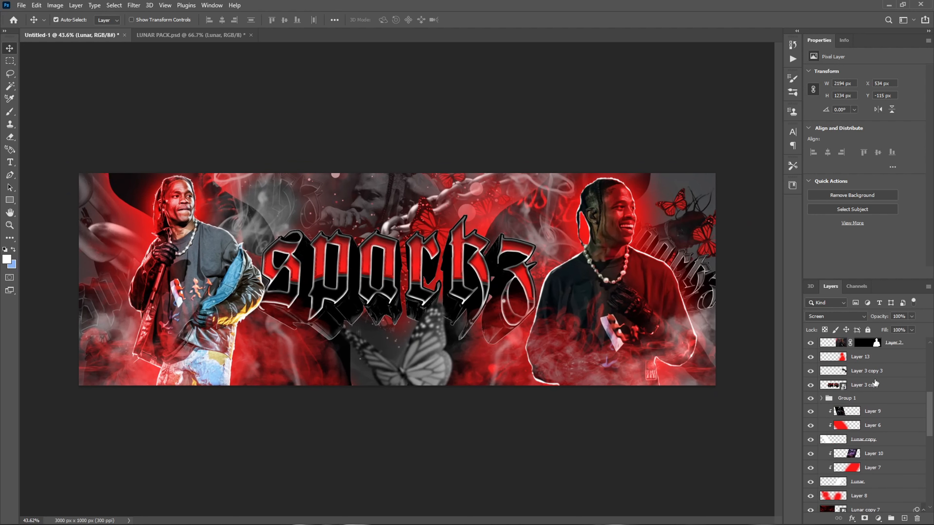
{"action": "left_click", "coordinate": [881, 347]}
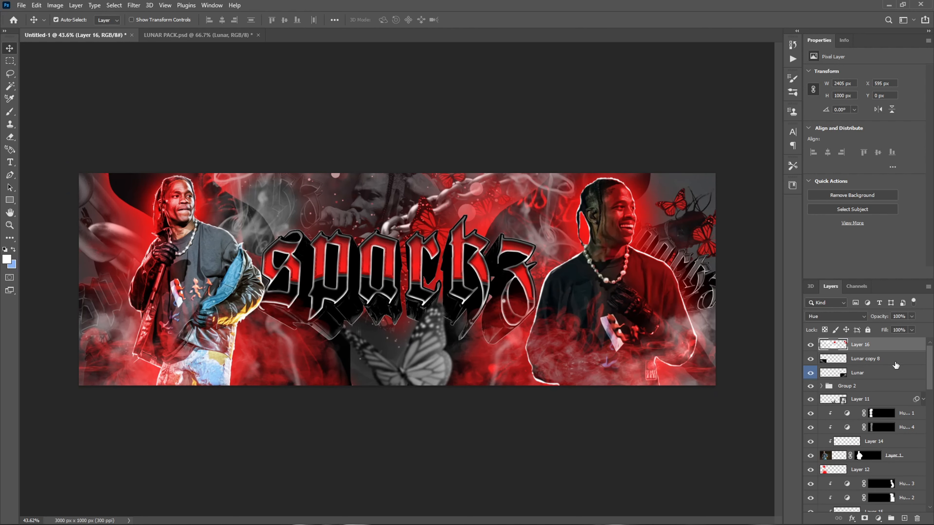
{"action": "scroll", "coordinate": [875, 387], "scroll_direction": "down", "scroll_amount": 15}
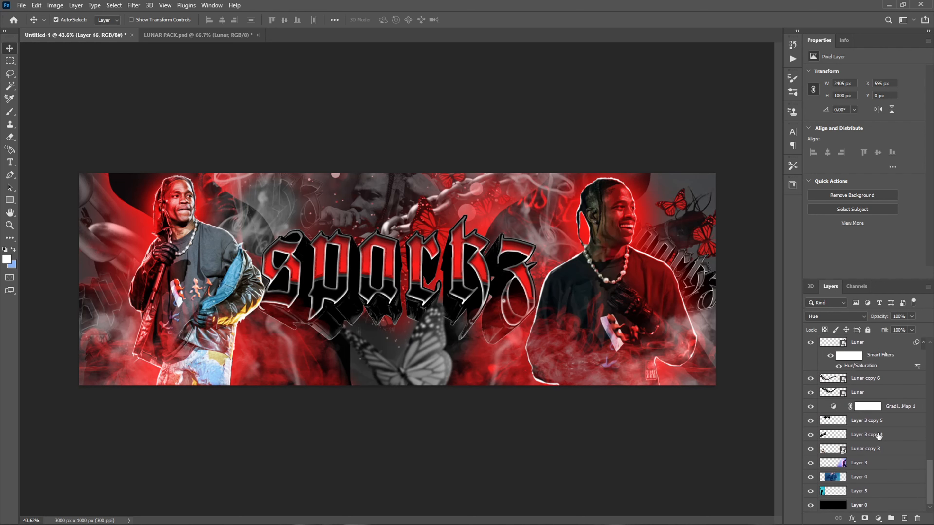
{"action": "left_click", "coordinate": [863, 506], "text": "shift"}
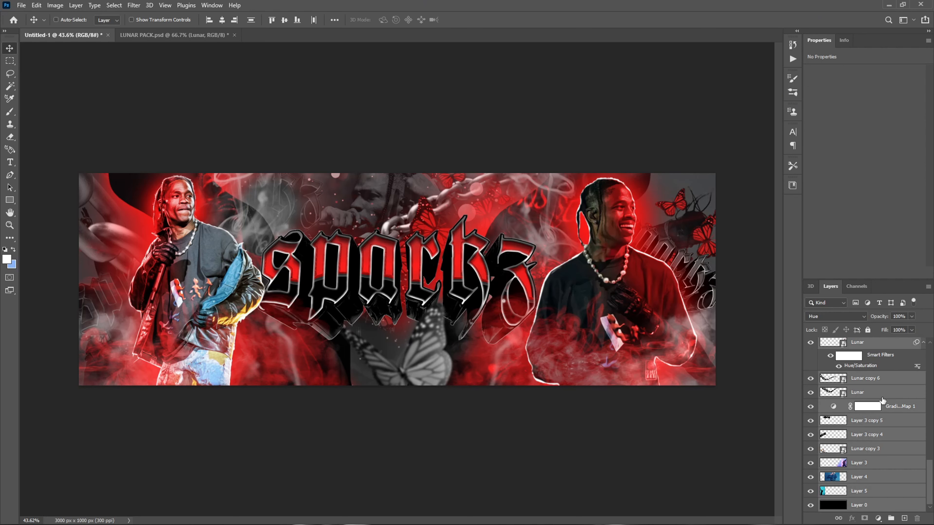
{"action": "key", "text": "ctrl+g"}
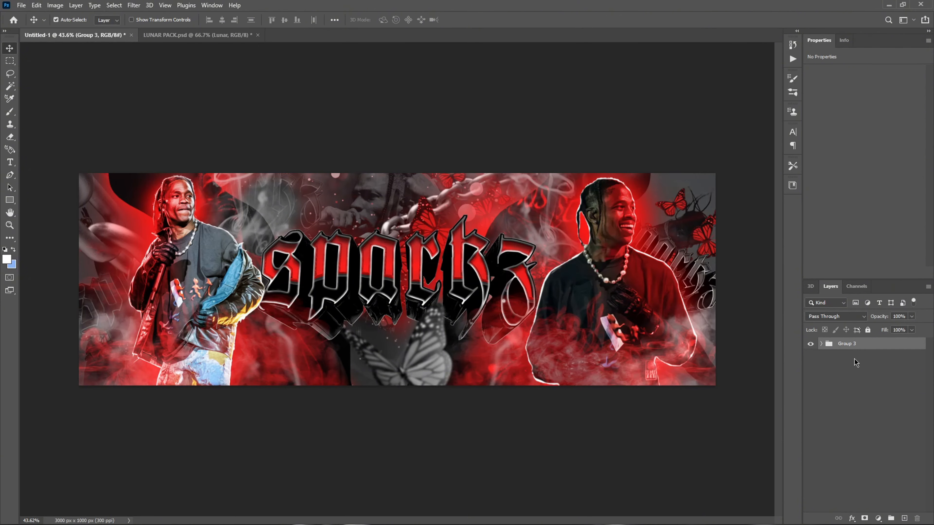
Duplicate the banner group, naming the original "backup" and the copy "main"
{"action": "key", "text": "ctrl+j"}
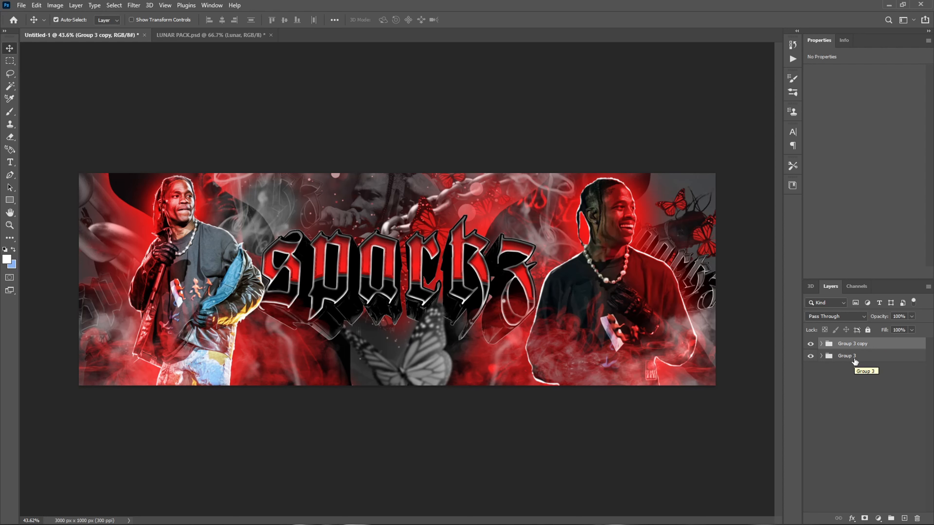
{"action": "left_click", "coordinate": [855, 362]}
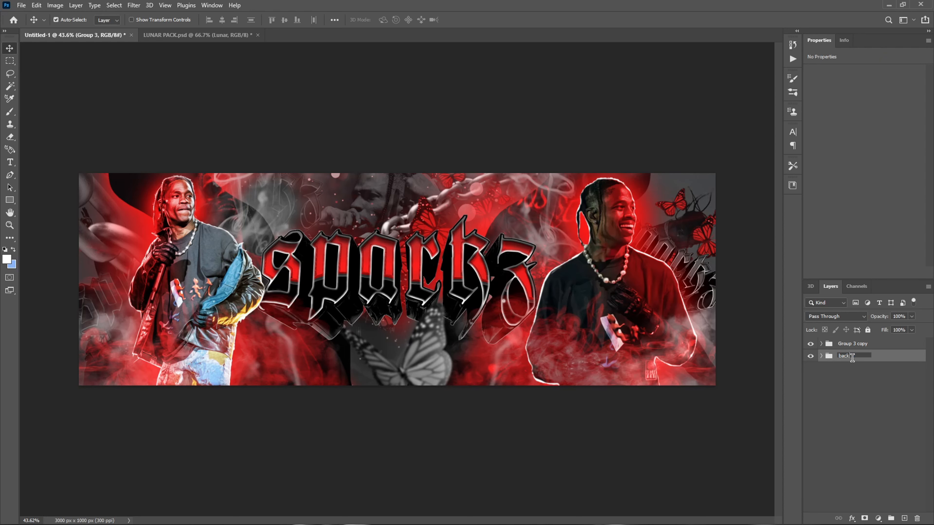
{"action": "double_click", "coordinate": [854, 344]}
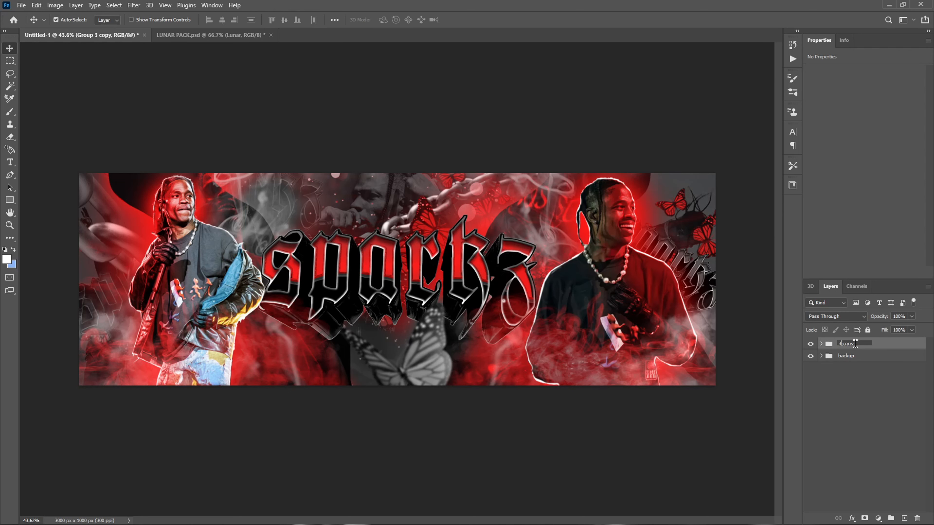
{"action": "key", "text": "Return"}
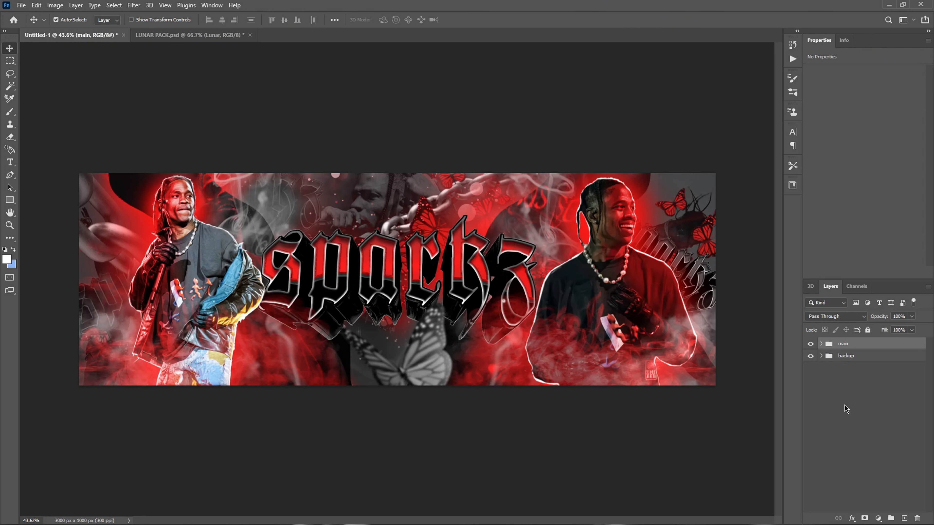
Merge the "main" group into a single pixel layer, keeping the "backup" group below it
{"action": "left_click", "coordinate": [852, 358]}
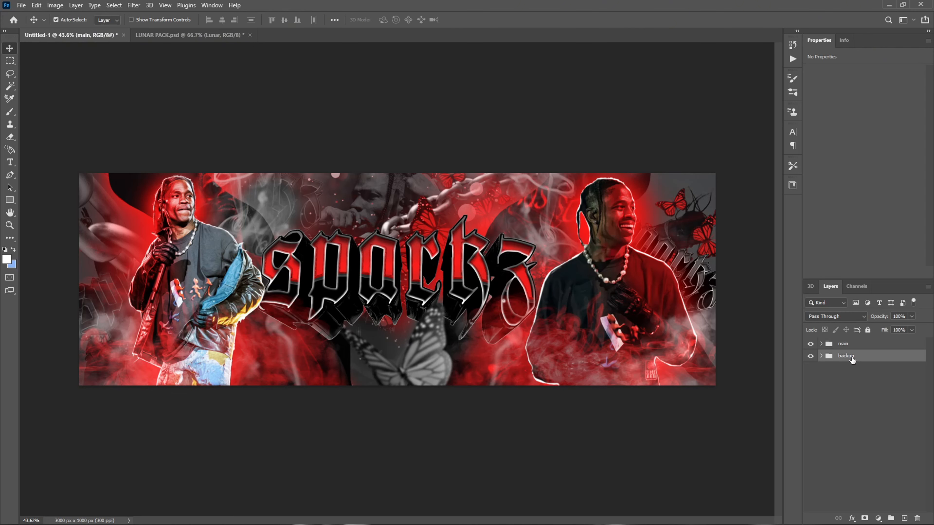
{"action": "left_click", "coordinate": [810, 347]}
{"action": "left_click", "coordinate": [854, 346]}
{"action": "key", "text": "ctrl+e"}
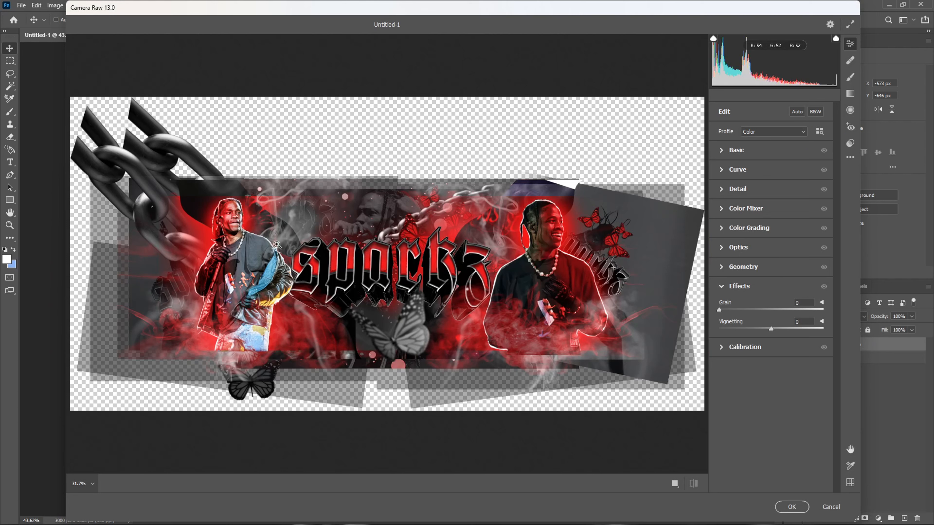
In the Camera Raw filter, set exposure -0.15, contrast +7, highlights -10, shadows +7, whites -7 and blacks -15
{"action": "left_click", "coordinate": [722, 151]}
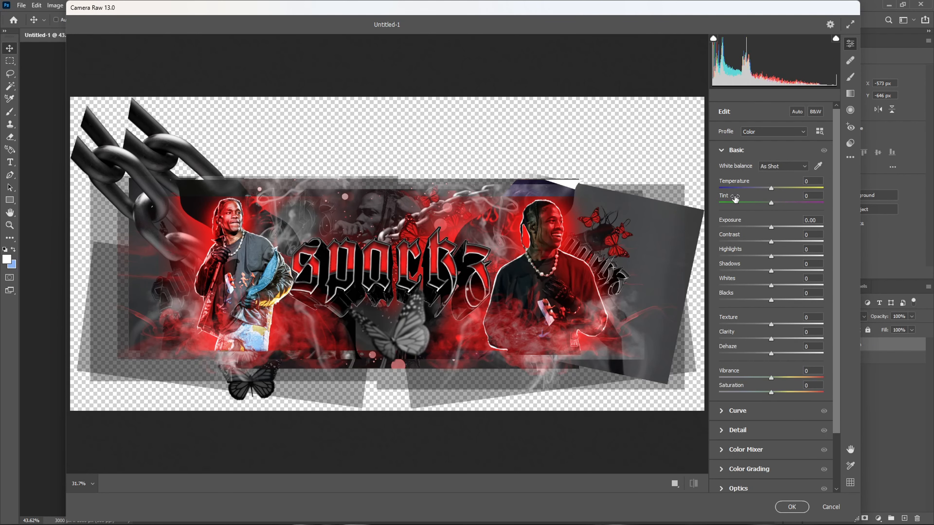
{"action": "left_click_drag", "start_coordinate": [772, 227], "coordinate": [770, 226]}
{"action": "left_click_drag", "start_coordinate": [771, 242], "coordinate": [775, 242]}
{"action": "left_click_drag", "start_coordinate": [771, 256], "coordinate": [775, 271]}
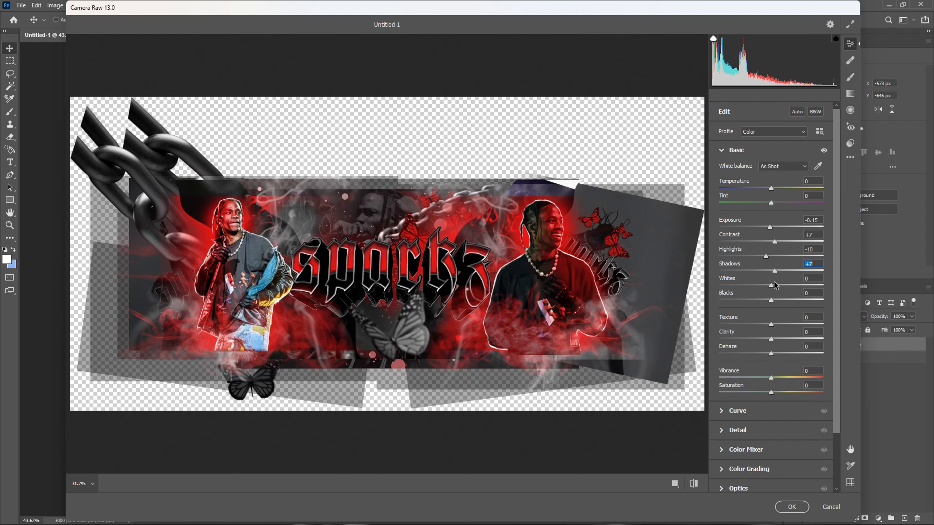
{"action": "left_click_drag", "start_coordinate": [771, 286], "coordinate": [768, 285]}
{"action": "left_click_drag", "start_coordinate": [771, 300], "coordinate": [763, 300]}
Set texture +20, clarity +26, dehaze +27 and vibrance +30, and slightly lower the saturation
{"action": "left_click_drag", "start_coordinate": [772, 324], "coordinate": [829, 337]}
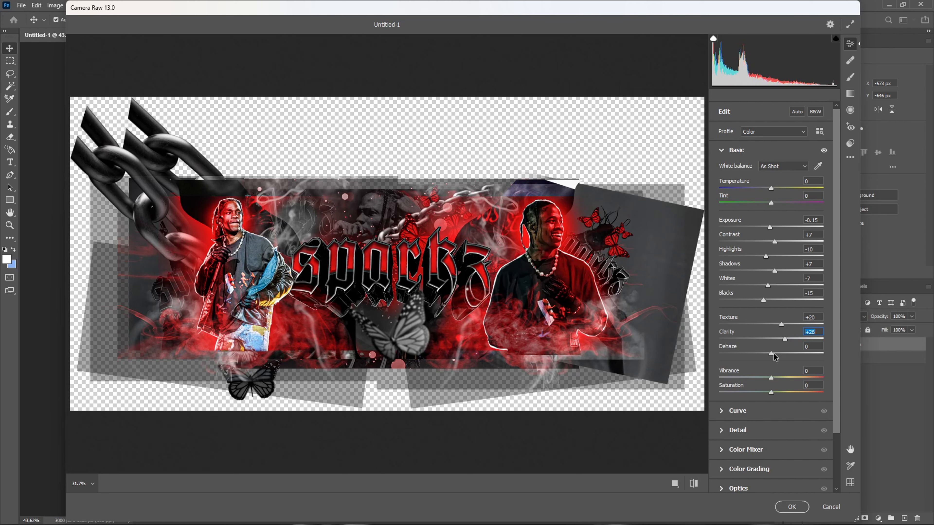
{"action": "left_click_drag", "start_coordinate": [772, 354], "coordinate": [785, 354]}
{"action": "scroll", "coordinate": [771, 378], "scroll_direction": "down", "scroll_amount": 3}
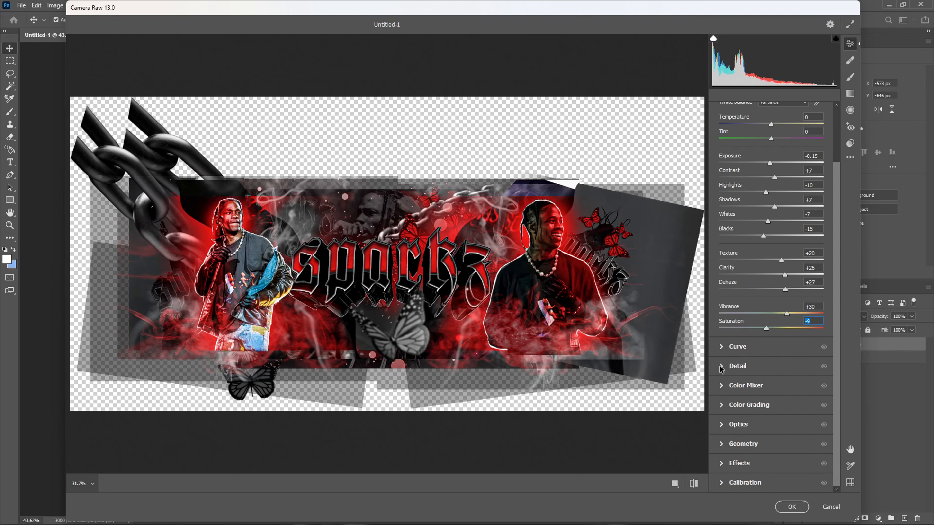
Set sharpening to 102, noise reduction to 60 and color noise reduction to 22, and apply the Camera Raw grade
{"action": "left_click", "coordinate": [777, 362]}
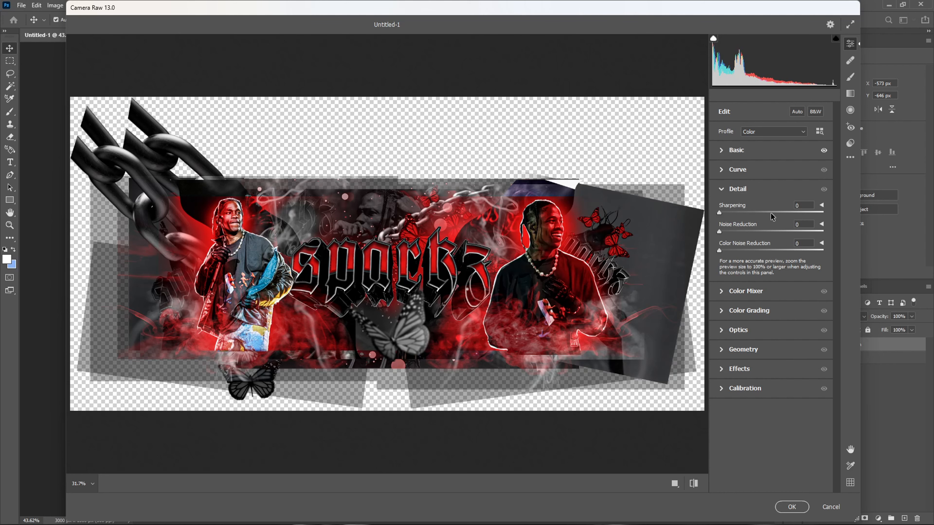
{"action": "left_click_drag", "start_coordinate": [772, 213], "coordinate": [743, 253]}
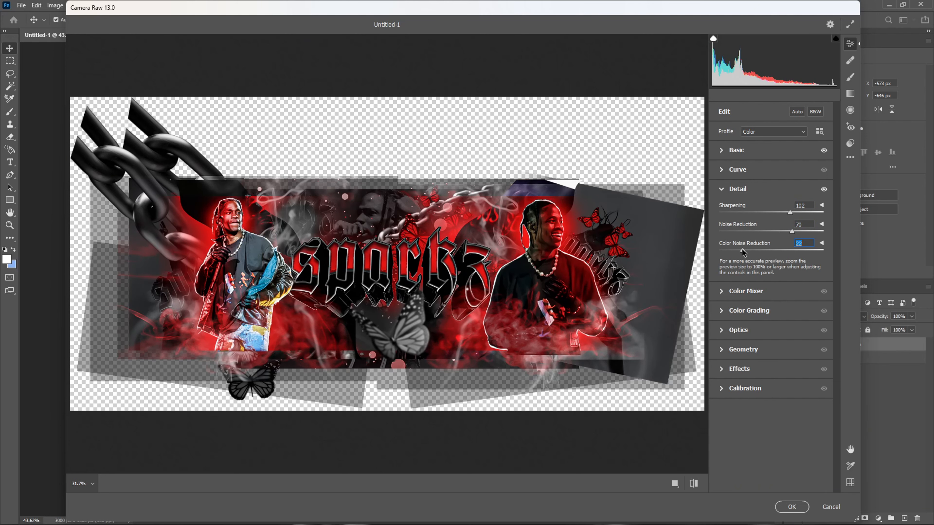
{"action": "left_click", "coordinate": [779, 231]}
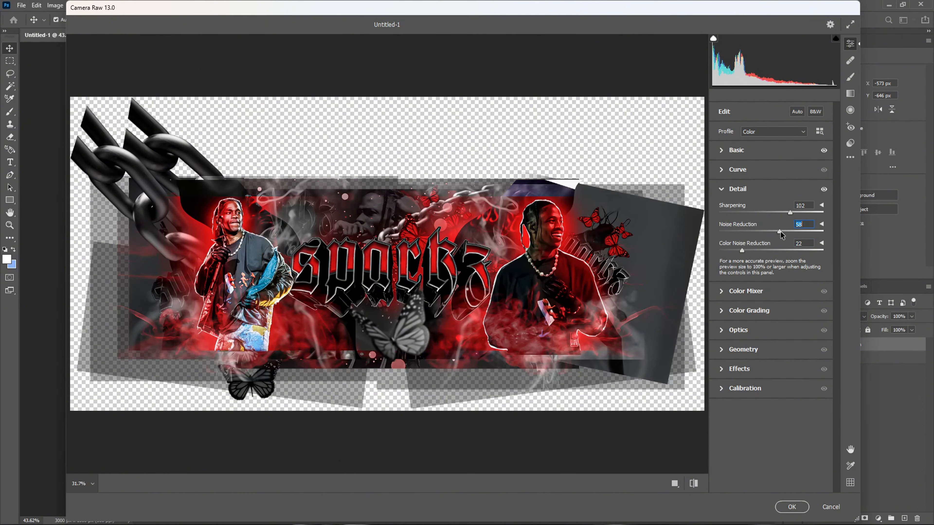
{"action": "left_click_drag", "start_coordinate": [781, 232], "coordinate": [782, 232]}
{"action": "scroll", "coordinate": [383, 252], "scroll_direction": "up", "scroll_amount": 5}
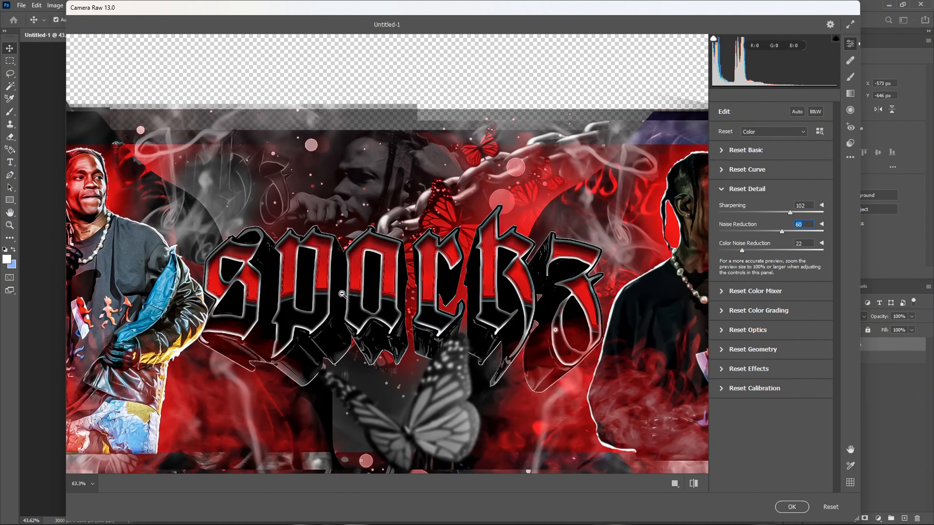
{"action": "scroll", "coordinate": [408, 253], "scroll_direction": "down", "scroll_amount": 4}
{"action": "scroll", "coordinate": [408, 253], "scroll_direction": "down", "scroll_amount": 2}
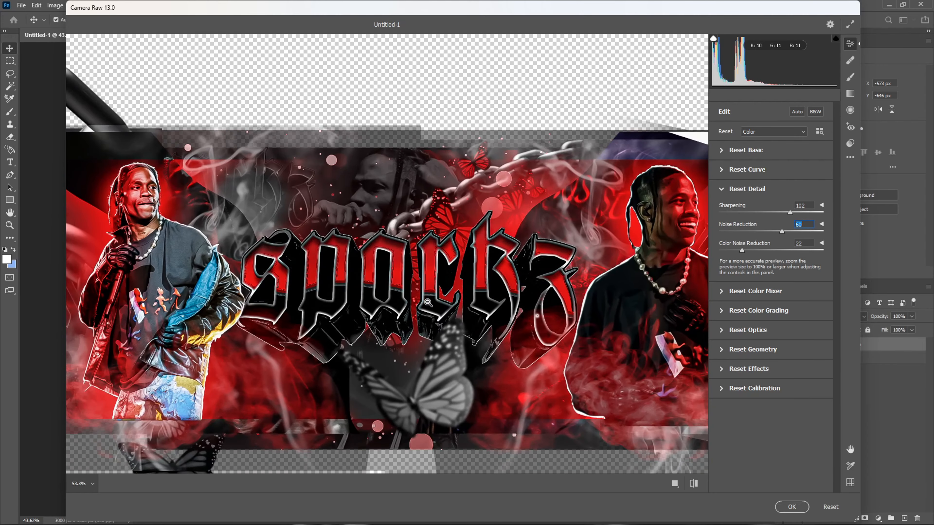
{"action": "left_click", "coordinate": [792, 507]}
{"action": "scroll", "coordinate": [558, 288], "scroll_direction": "up", "scroll_amount": 3}
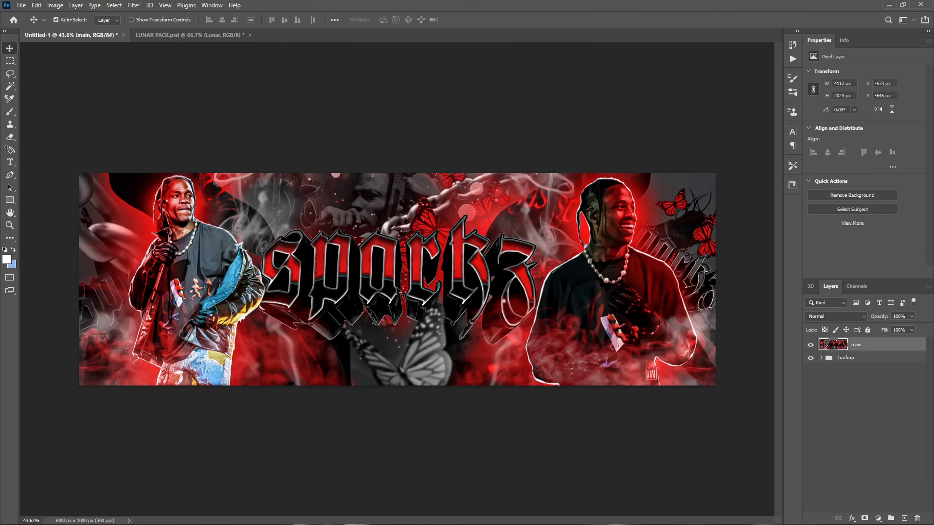
Open Ghost GFX PACK.psd, and show and expand its CCS & GMaps group
{"action": "left_click", "coordinate": [21, 5]}
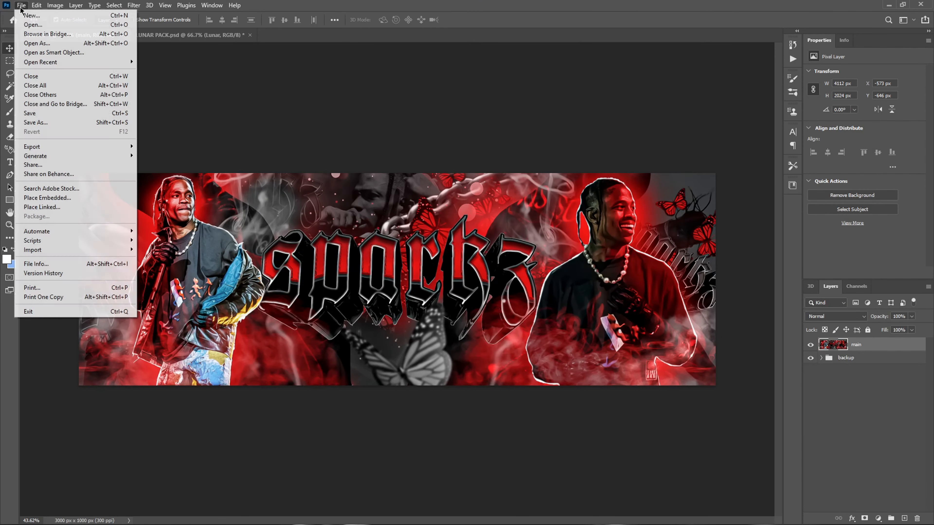
{"action": "left_click", "coordinate": [33, 25]}
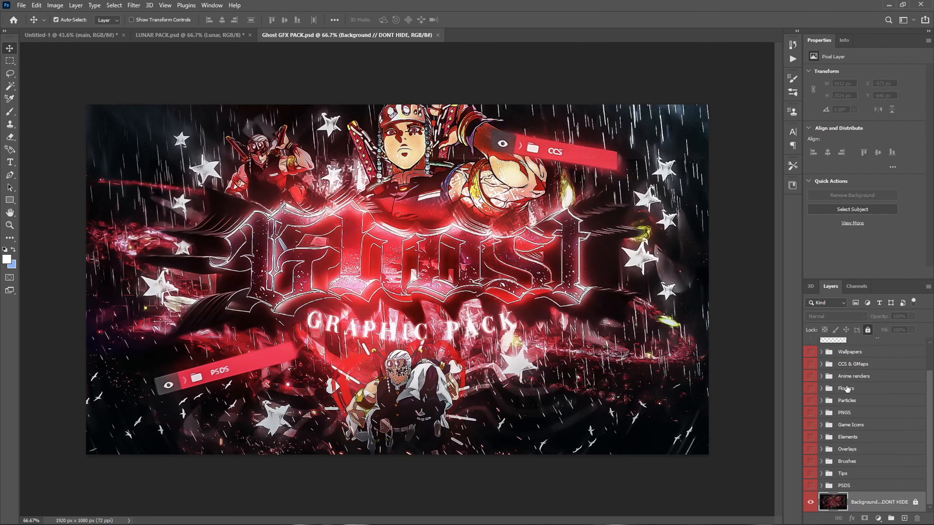
{"action": "scroll", "coordinate": [863, 438], "scroll_direction": "up", "scroll_amount": 2}
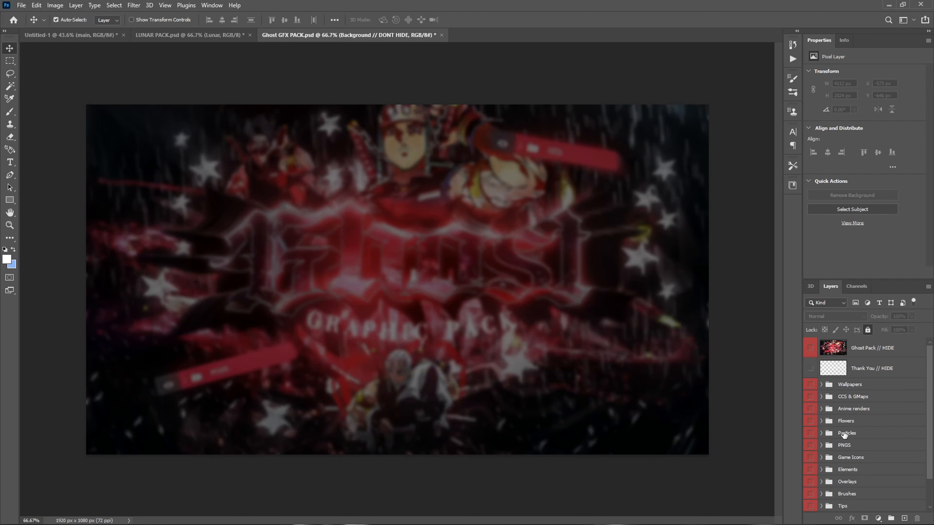
{"action": "left_click", "coordinate": [811, 397]}
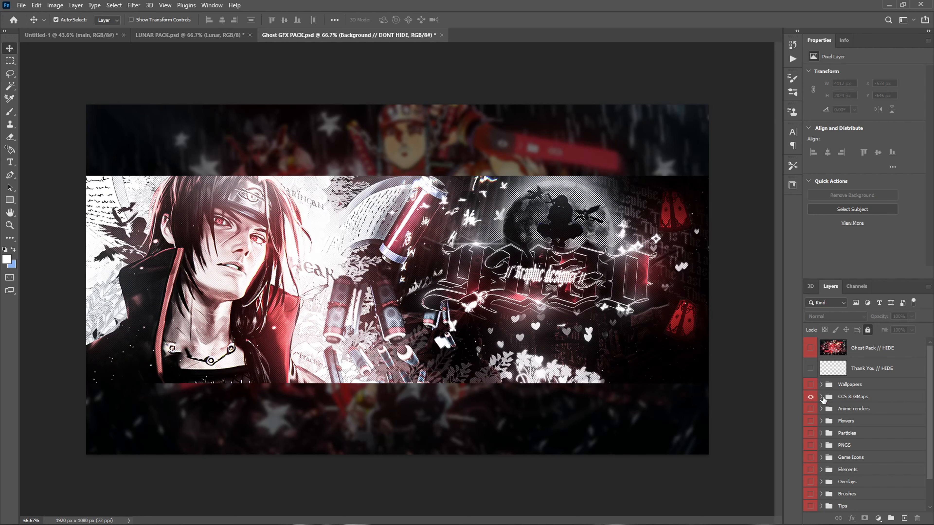
{"action": "left_click", "coordinate": [821, 397]}
Hide the pack's sample header, show the CC 8 group and copy it into the banner above "main"
{"action": "scroll", "coordinate": [842, 432], "scroll_direction": "down", "scroll_amount": 3}
{"action": "left_click", "coordinate": [812, 419]}
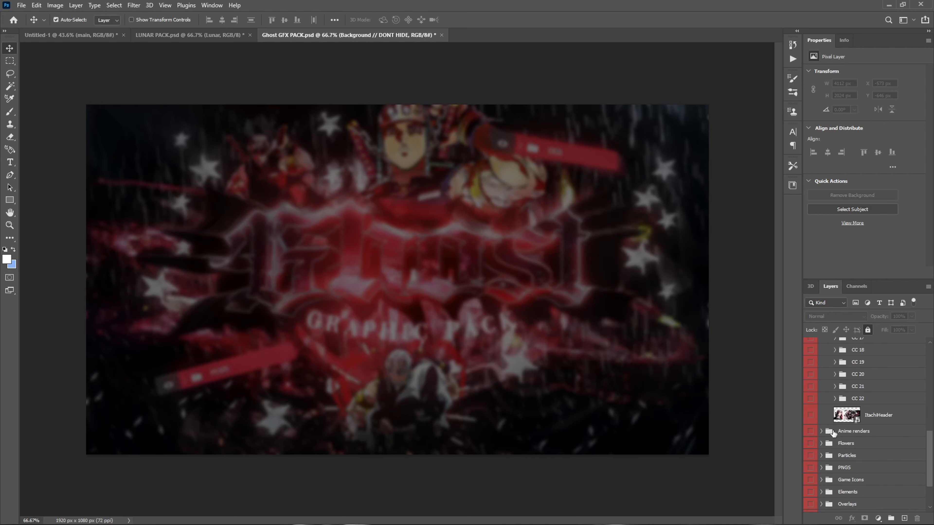
{"action": "scroll", "coordinate": [828, 436], "scroll_direction": "up", "scroll_amount": 5}
{"action": "left_click", "coordinate": [810, 392]}
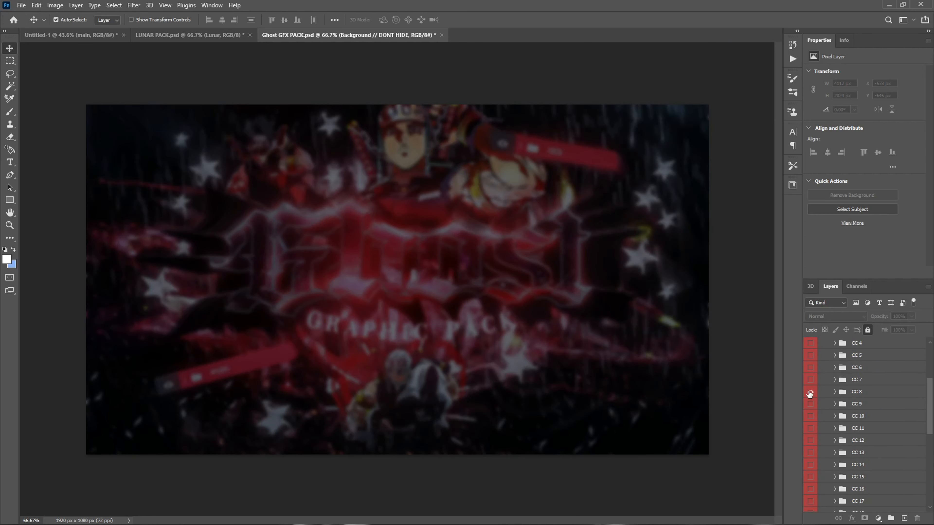
{"action": "left_click", "coordinate": [87, 35]}
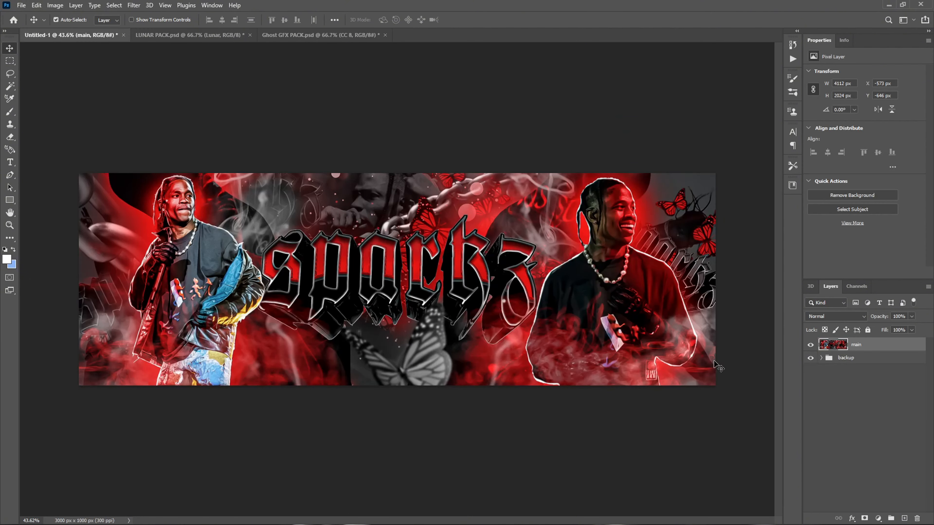
{"action": "left_click_drag", "start_coordinate": [900, 350], "coordinate": [900, 350]}
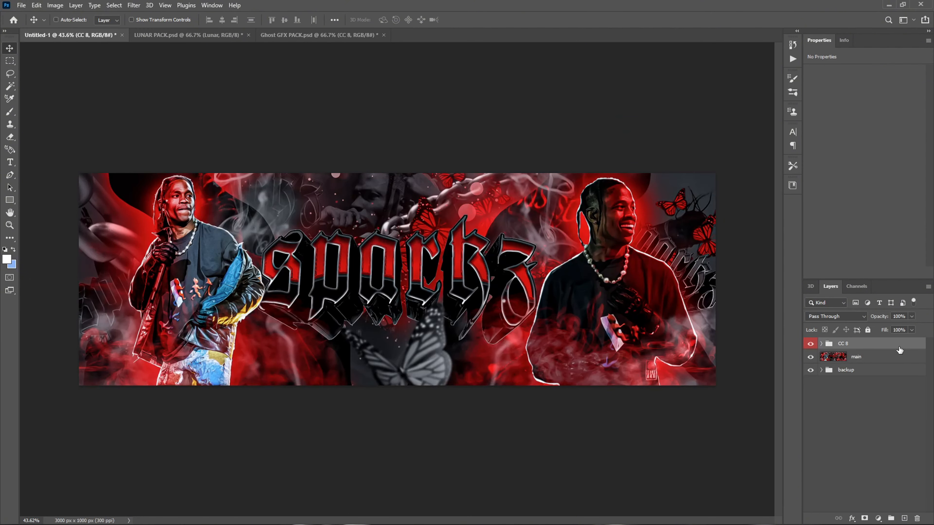
Copy the CC 10 and CC 17 colour-correction groups from the Ghost pack into the banner above CC 8
{"action": "left_click", "coordinate": [319, 35]}
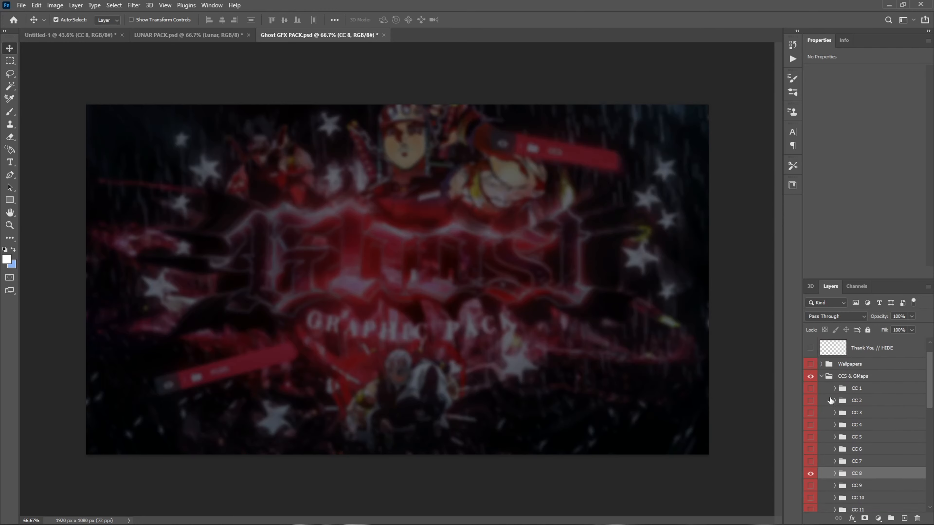
{"action": "left_click", "coordinate": [811, 372]}
{"action": "left_click", "coordinate": [810, 383]}
{"action": "left_click", "coordinate": [811, 383]}
{"action": "left_click", "coordinate": [810, 397]}
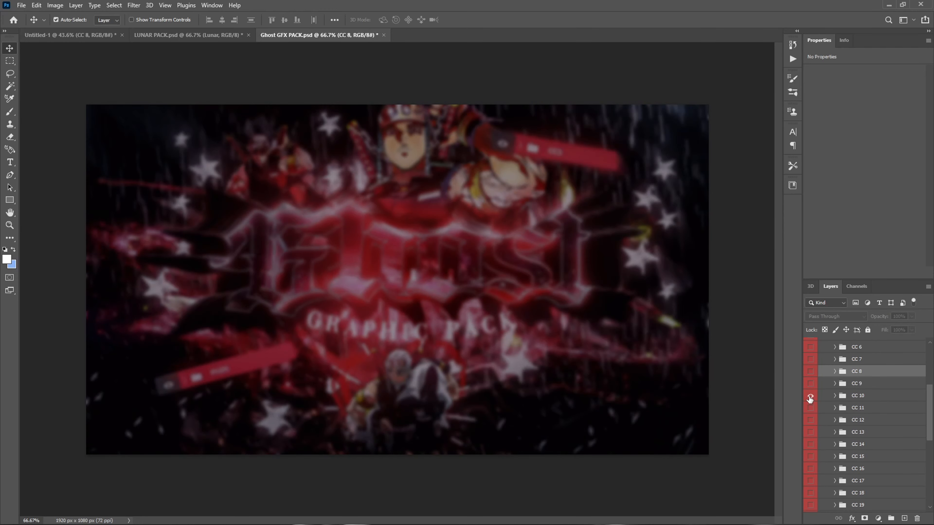
{"action": "left_click_drag", "start_coordinate": [820, 398], "coordinate": [414, 300]}
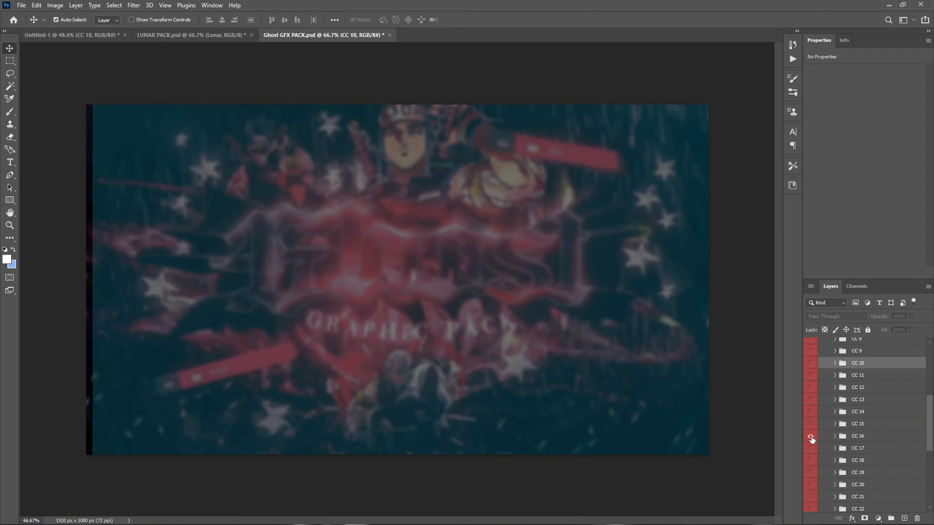
{"action": "left_click", "coordinate": [810, 448]}
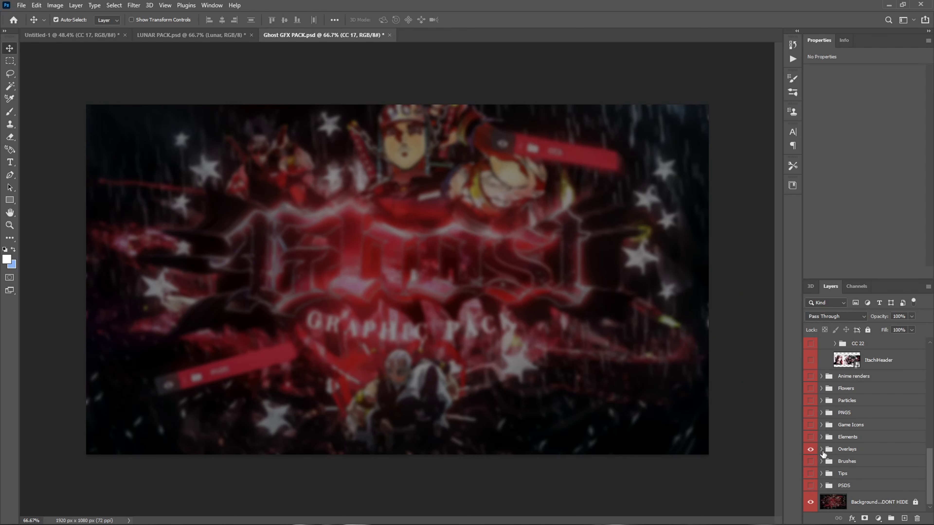
Copy the vignette from the Ghost pack's Overlays group into the banner, directly above the "main" layer
{"action": "left_click", "coordinate": [821, 449]}
{"action": "left_click", "coordinate": [811, 425]}
{"action": "left_click", "coordinate": [827, 431]}
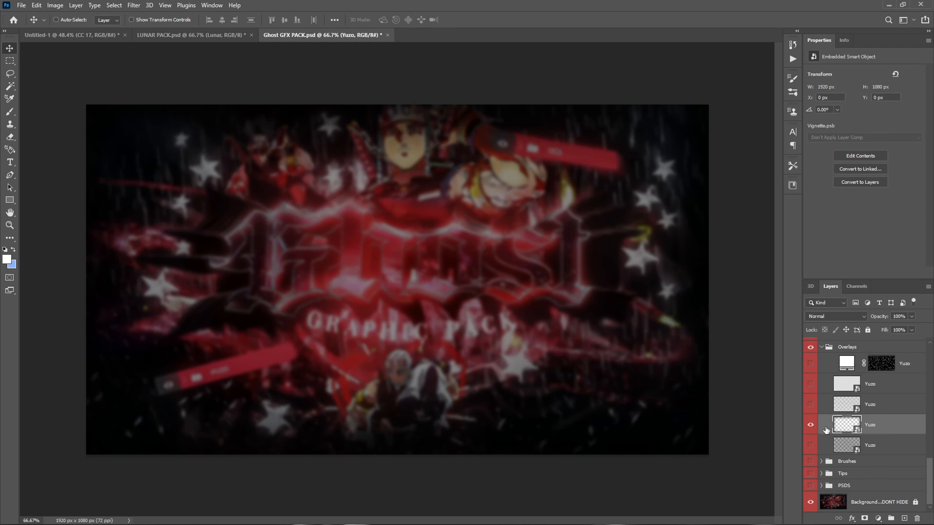
{"action": "left_click", "coordinate": [83, 35]}
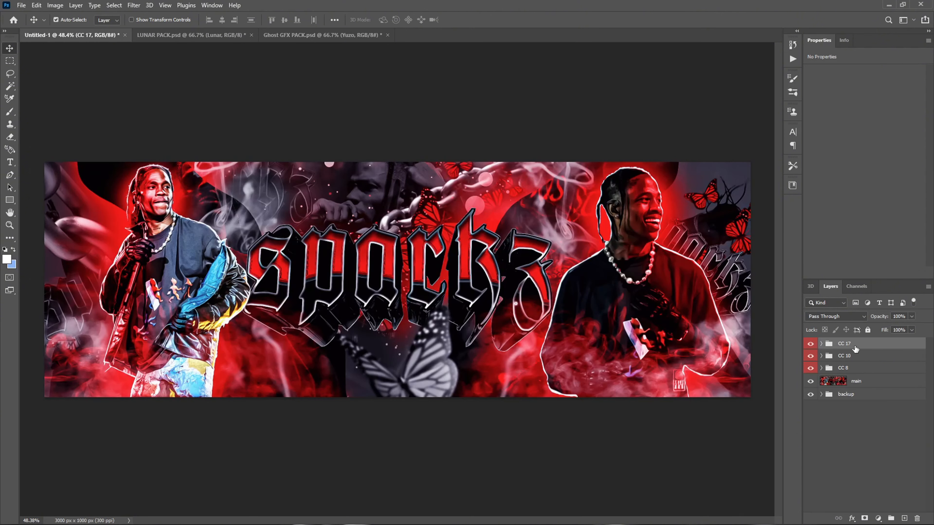
{"action": "left_click", "coordinate": [867, 383]}
{"action": "key", "text": "ctrl+v"}
Stretch the vignette non-proportionally to cover the whole banner, about 3005 px wide by 1000 px high
{"action": "key", "text": "ctrl+t"}
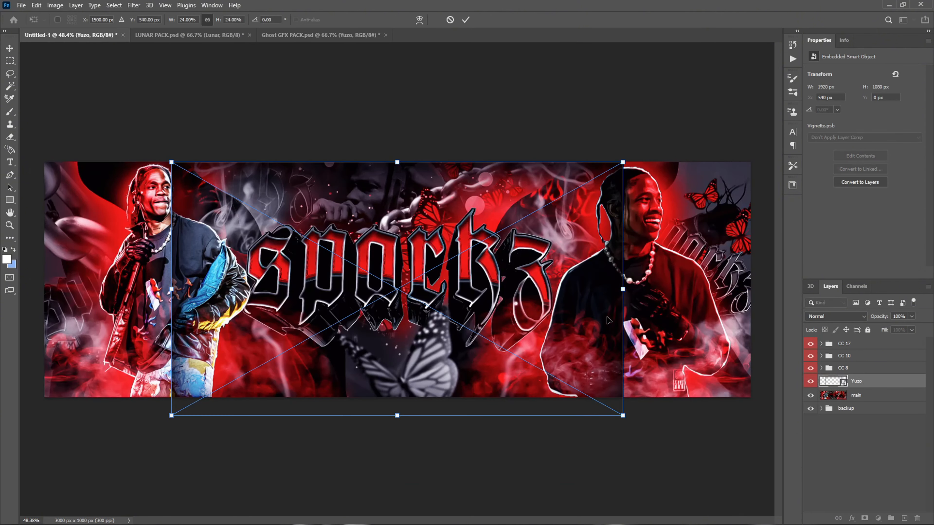
{"action": "left_click_drag", "start_coordinate": [623, 292], "coordinate": [763, 290]}
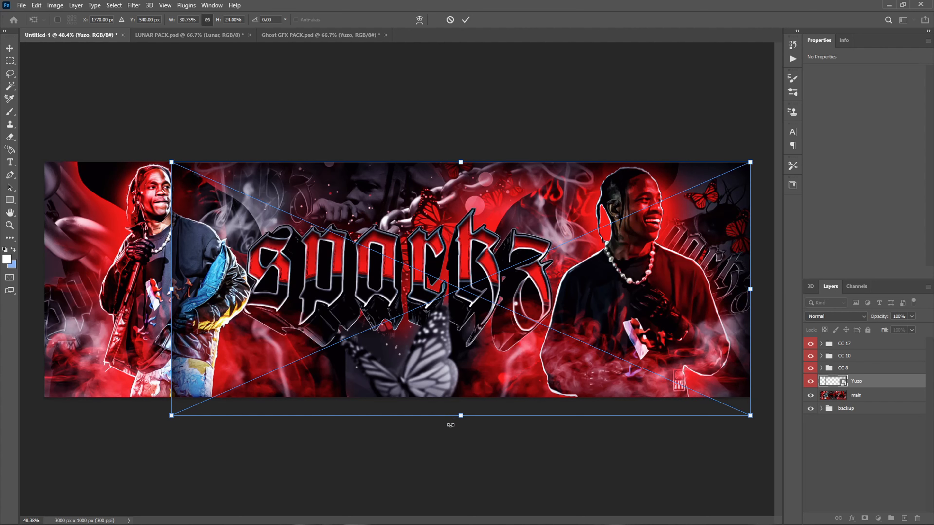
{"action": "left_click_drag", "start_coordinate": [462, 413], "coordinate": [461, 398]}
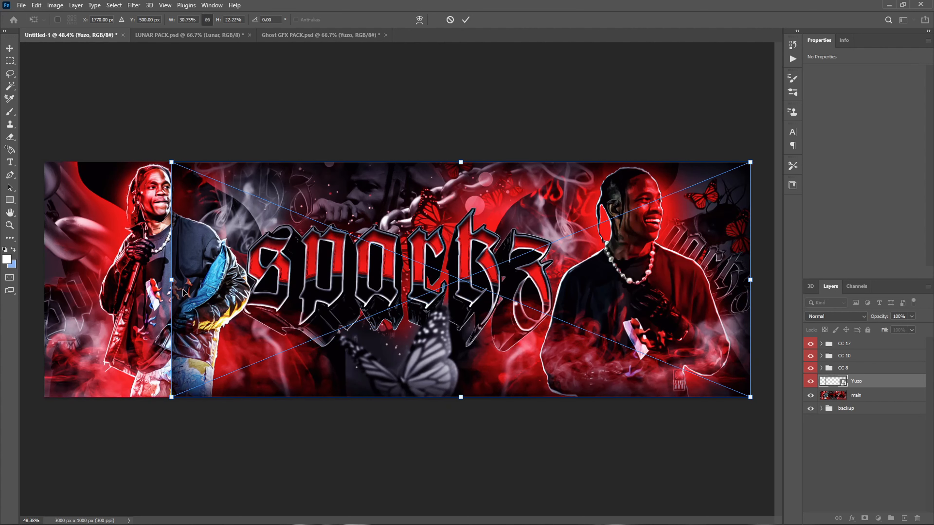
{"action": "left_click_drag", "start_coordinate": [172, 280], "coordinate": [43, 280]}
{"action": "key", "text": "Return"}
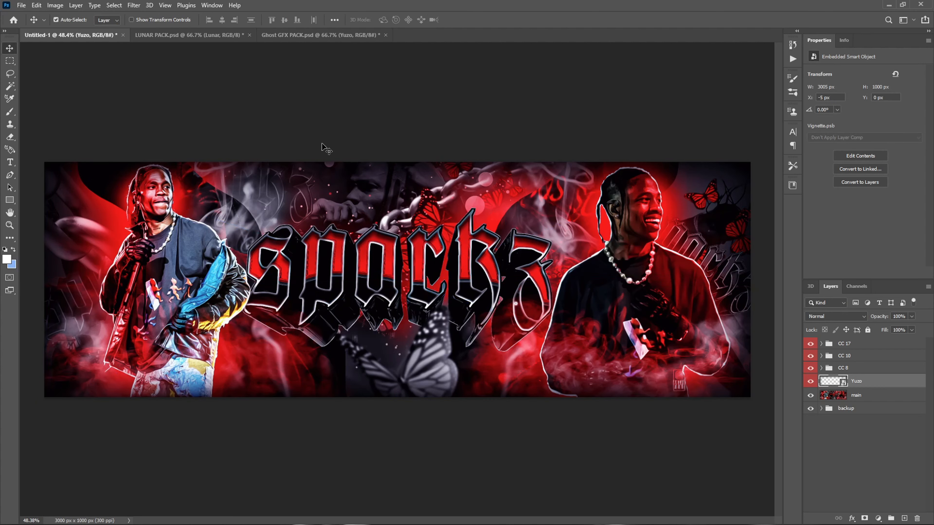
Show the pack's scan lines overlay and copy it into the banner, directly above the "main" layer
{"action": "left_click", "coordinate": [313, 35]}
{"action": "scroll", "coordinate": [870, 399], "scroll_direction": "down", "scroll_amount": 3}
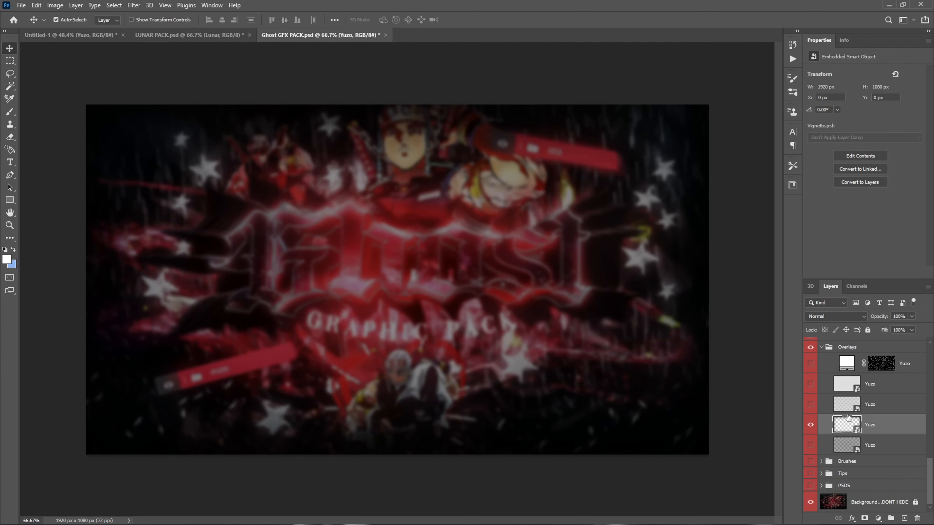
{"action": "left_click", "coordinate": [810, 405]}
{"action": "left_click", "coordinate": [824, 406]}
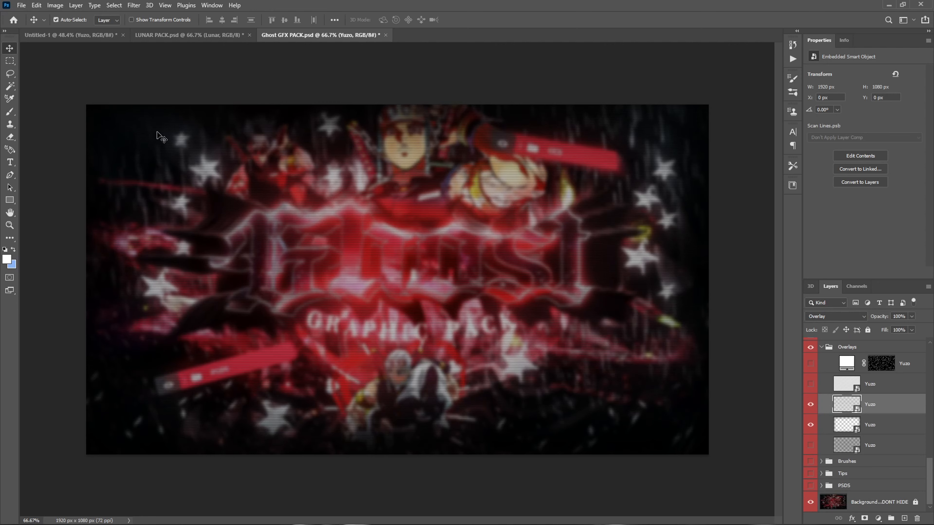
{"action": "left_click", "coordinate": [84, 36]}
{"action": "left_click", "coordinate": [869, 399]}
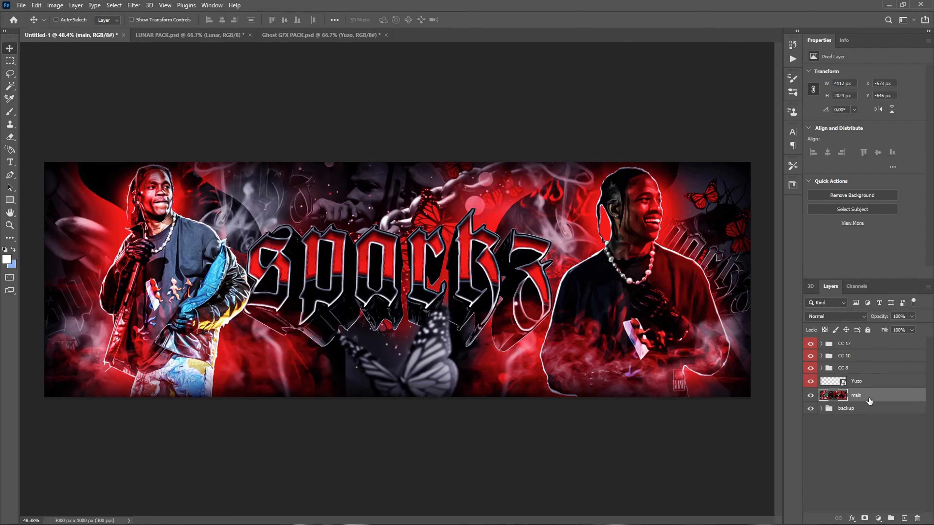
{"action": "key", "text": "ctrl+v"}
Stretch the scan lines non-proportionally over the whole banner, about 3005 px wide by 1000 px high, and set their opacity to 57%
{"action": "key", "text": "ctrl+t"}
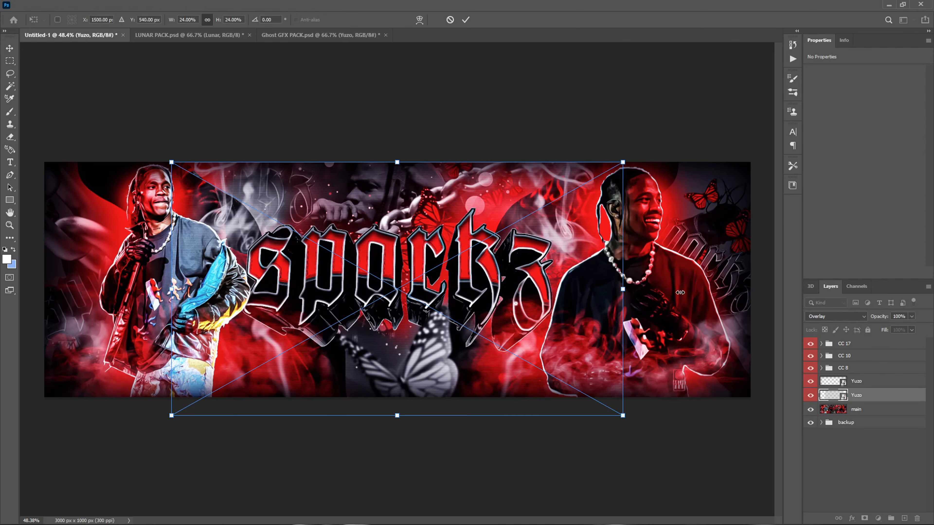
{"action": "left_click_drag", "start_coordinate": [622, 290], "coordinate": [757, 285]}
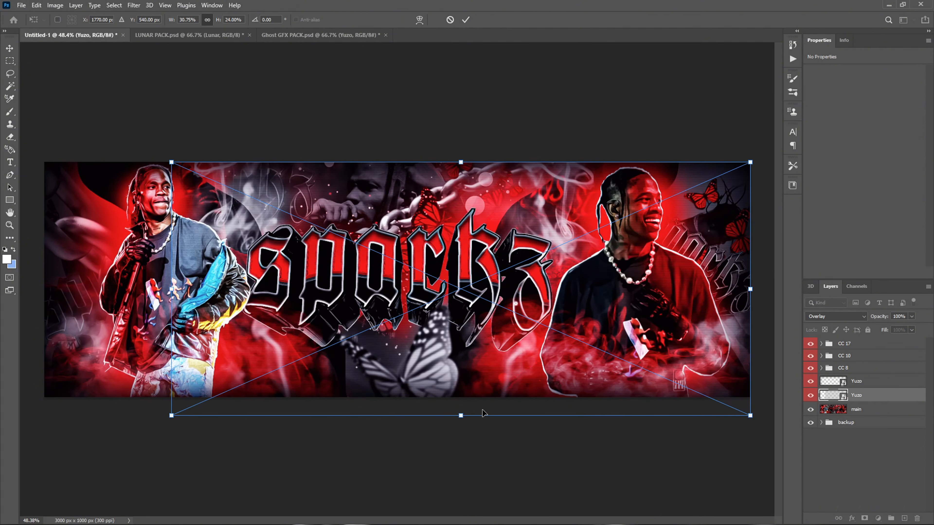
{"action": "left_click_drag", "start_coordinate": [461, 416], "coordinate": [464, 397]}
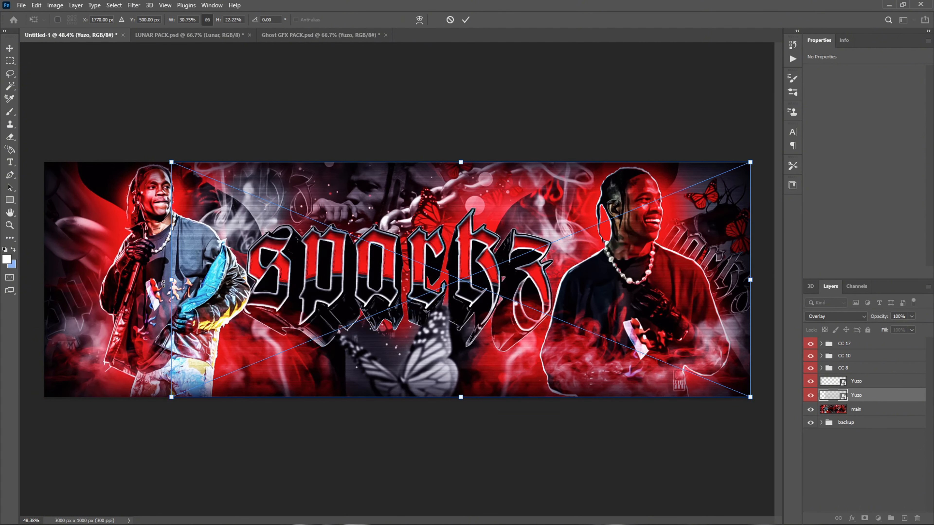
{"action": "left_click_drag", "start_coordinate": [174, 280], "coordinate": [46, 287]}
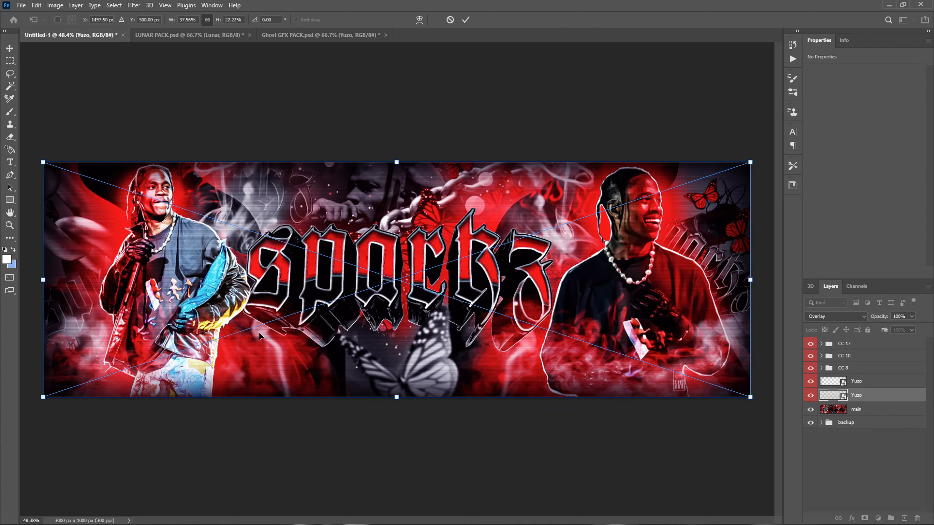
{"action": "key", "text": "Return"}
{"action": "left_click", "coordinate": [911, 317]}
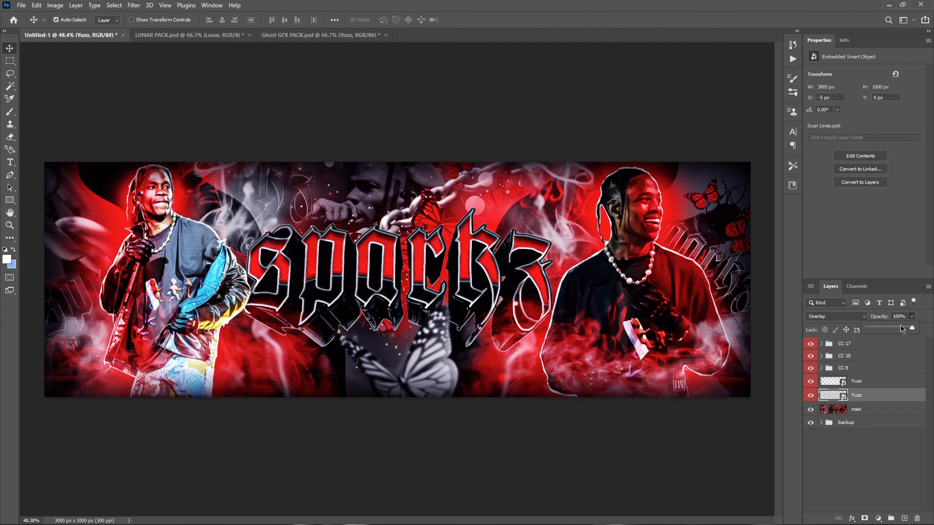
{"action": "left_click_drag", "start_coordinate": [914, 327], "coordinate": [890, 330]}
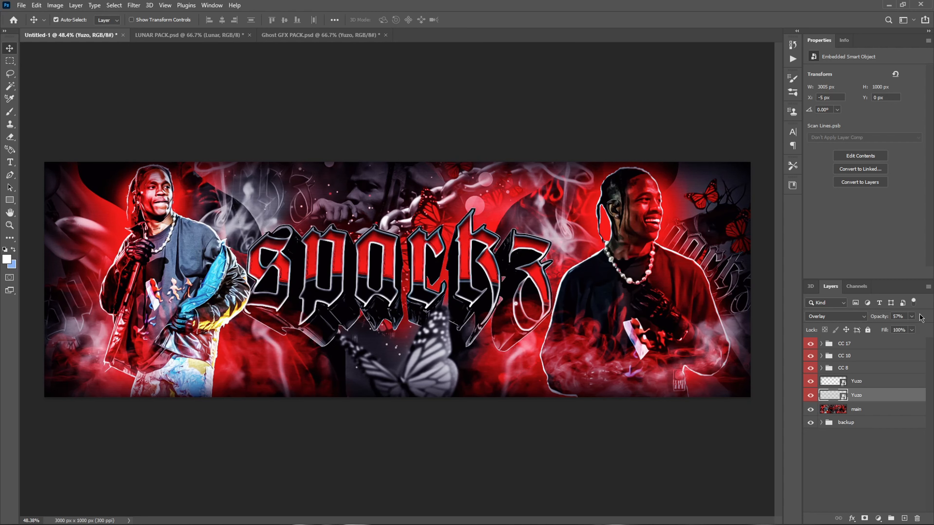
Merge everything from the "main" layer up to the CC 17 group into one layer and inspect the result up close
{"action": "scroll", "coordinate": [405, 339], "scroll_direction": "down", "scroll_amount": 2}
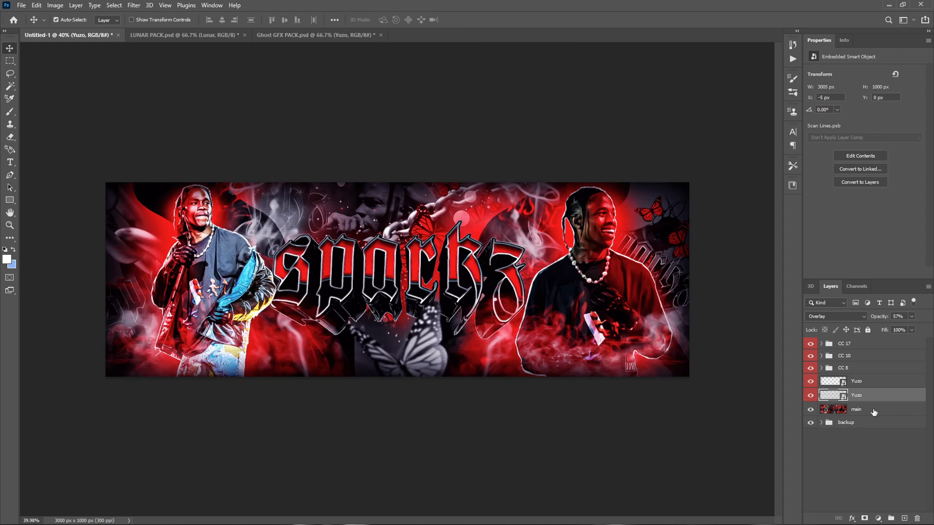
{"action": "left_click", "coordinate": [875, 412]}
{"action": "left_click", "coordinate": [863, 347], "text": "shift"}
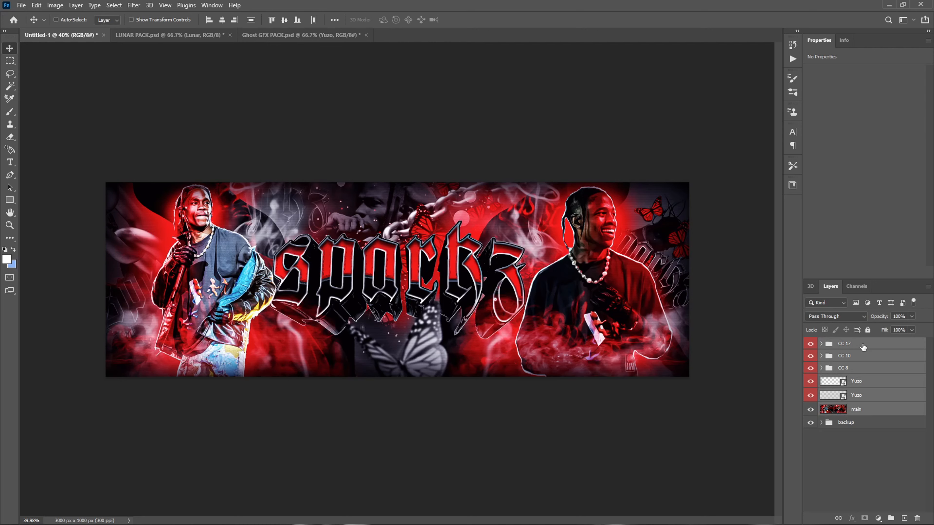
{"action": "key", "text": "ctrl+e"}
{"action": "scroll", "coordinate": [265, 243], "scroll_direction": "up", "scroll_amount": 9}
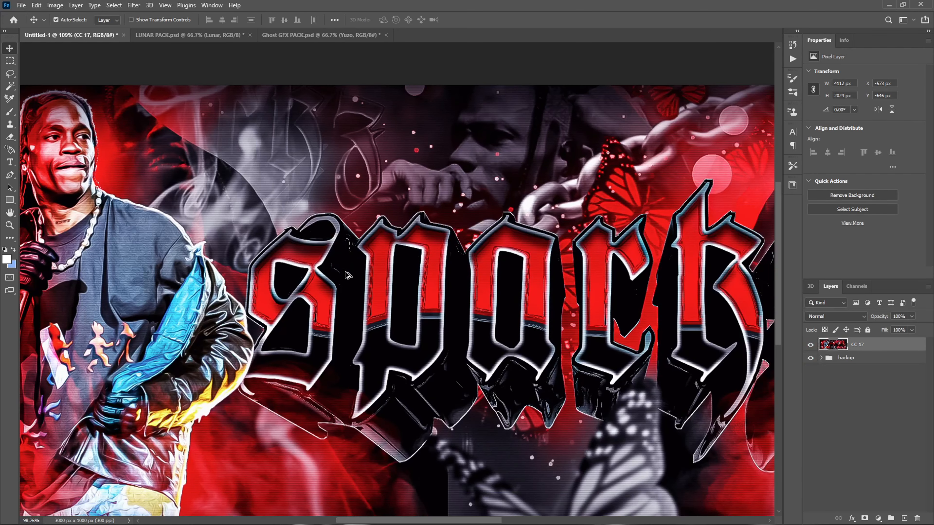
{"action": "scroll", "coordinate": [368, 282], "scroll_direction": "down", "scroll_amount": 12}
{"action": "scroll", "coordinate": [371, 282], "scroll_direction": "up", "scroll_amount": 6}
{"action": "scroll", "coordinate": [409, 291], "scroll_direction": "down", "scroll_amount": 6}
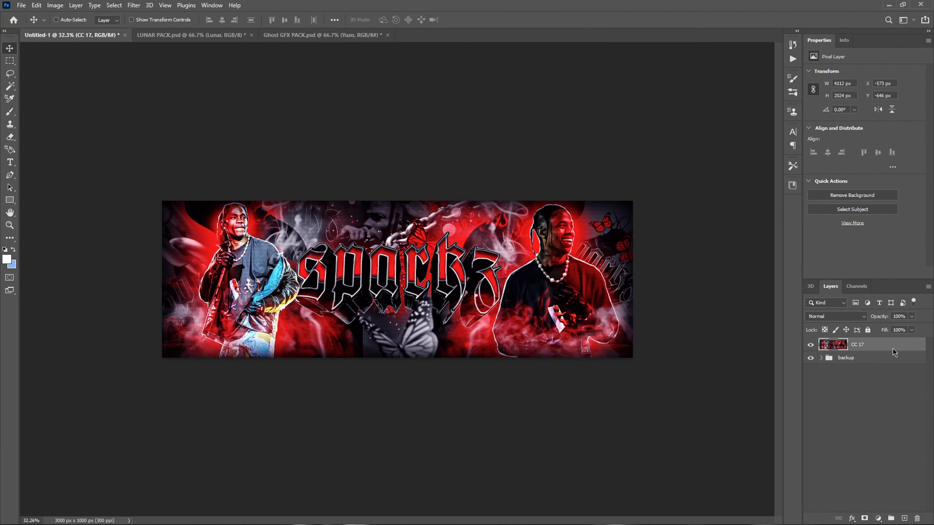
Increase the merged banner layer's Sharpening in the Detail settings of the Camera Raw filter and apply it
{"action": "key", "text": "ctrl+shift+a"}
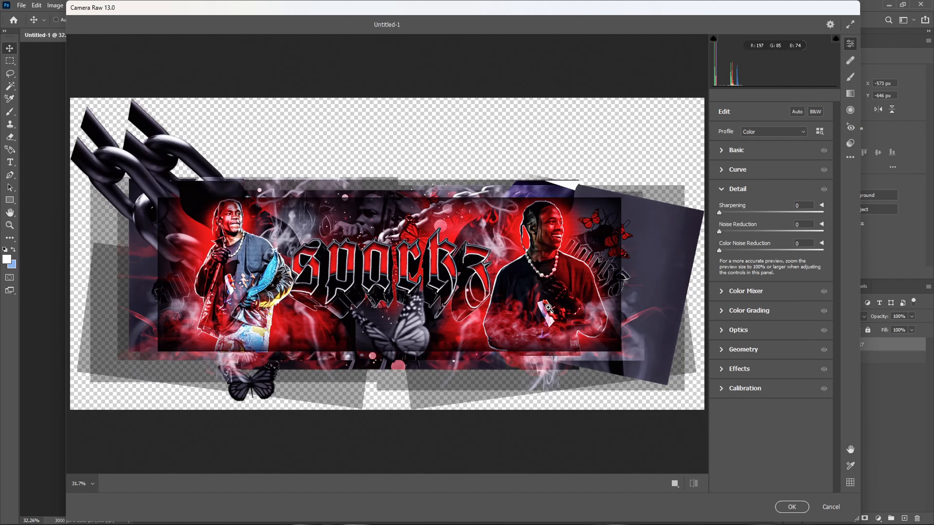
{"action": "mouse_move", "coordinate": [756, 213]}
{"action": "left_mouse_down"}
{"action": "mouse_move", "coordinate": [821, 222]}
{"action": "mouse_move", "coordinate": [751, 221]}
{"action": "left_mouse_up"}
{"action": "scroll", "coordinate": [548, 259], "scroll_direction": "up", "scroll_amount": 1}
{"action": "scroll", "coordinate": [548, 258], "scroll_direction": "up", "scroll_amount": 5}
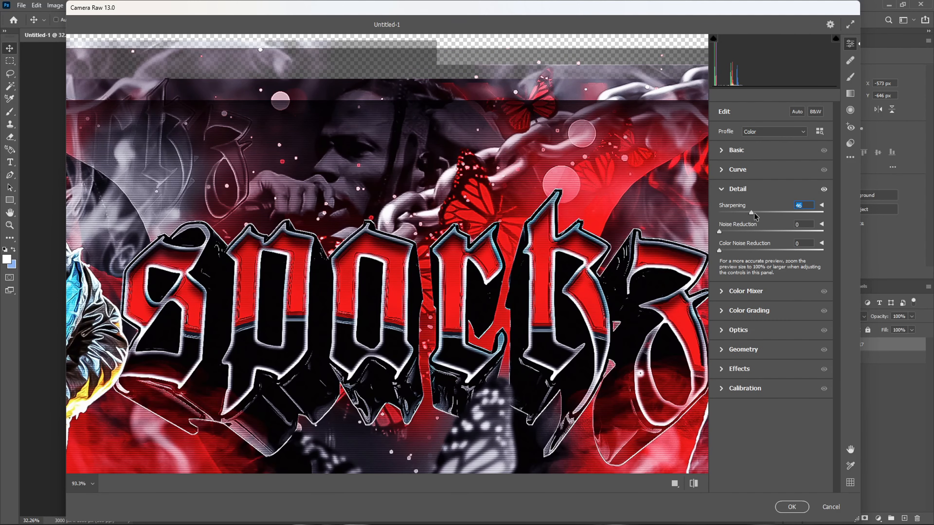
{"action": "mouse_move", "coordinate": [752, 213]}
{"action": "left_mouse_down"}
{"action": "mouse_move", "coordinate": [851, 227]}
{"action": "mouse_move", "coordinate": [767, 225]}
{"action": "mouse_move", "coordinate": [746, 235]}
{"action": "mouse_move", "coordinate": [832, 237]}
{"action": "mouse_move", "coordinate": [748, 235]}
{"action": "mouse_move", "coordinate": [759, 249]}
{"action": "mouse_move", "coordinate": [792, 252]}
{"action": "mouse_move", "coordinate": [878, 229]}
{"action": "mouse_move", "coordinate": [767, 220]}
{"action": "left_mouse_up"}
{"action": "left_click", "coordinate": [725, 194]}
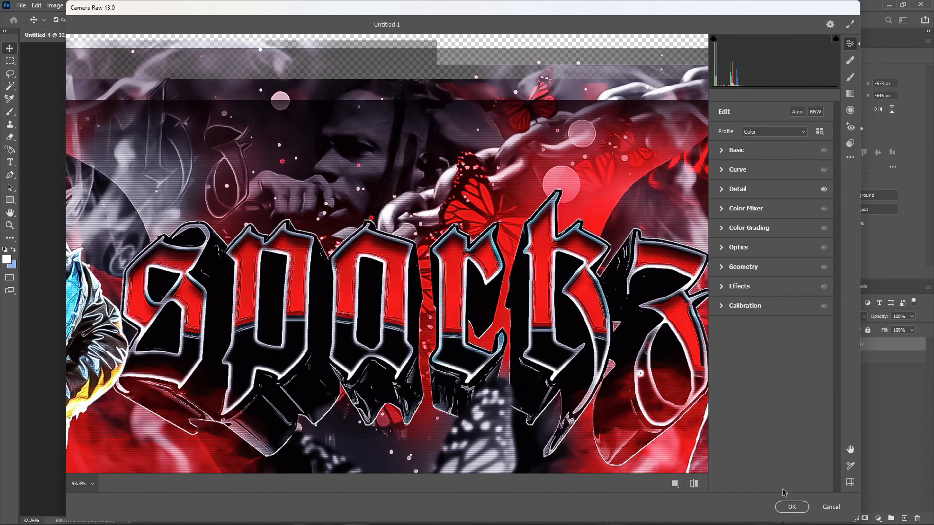
{"action": "left_click", "coordinate": [786, 506]}
{"action": "scroll", "coordinate": [541, 304], "scroll_direction": "up", "scroll_amount": 4}
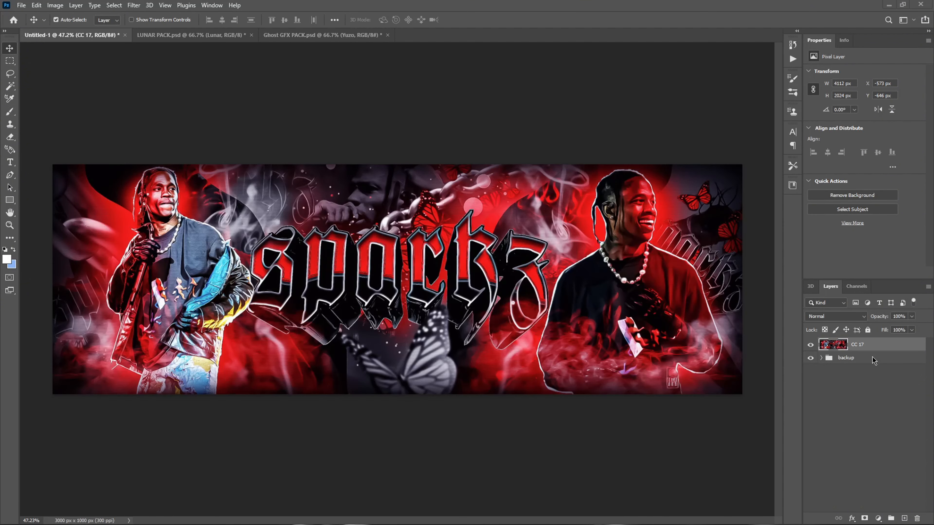